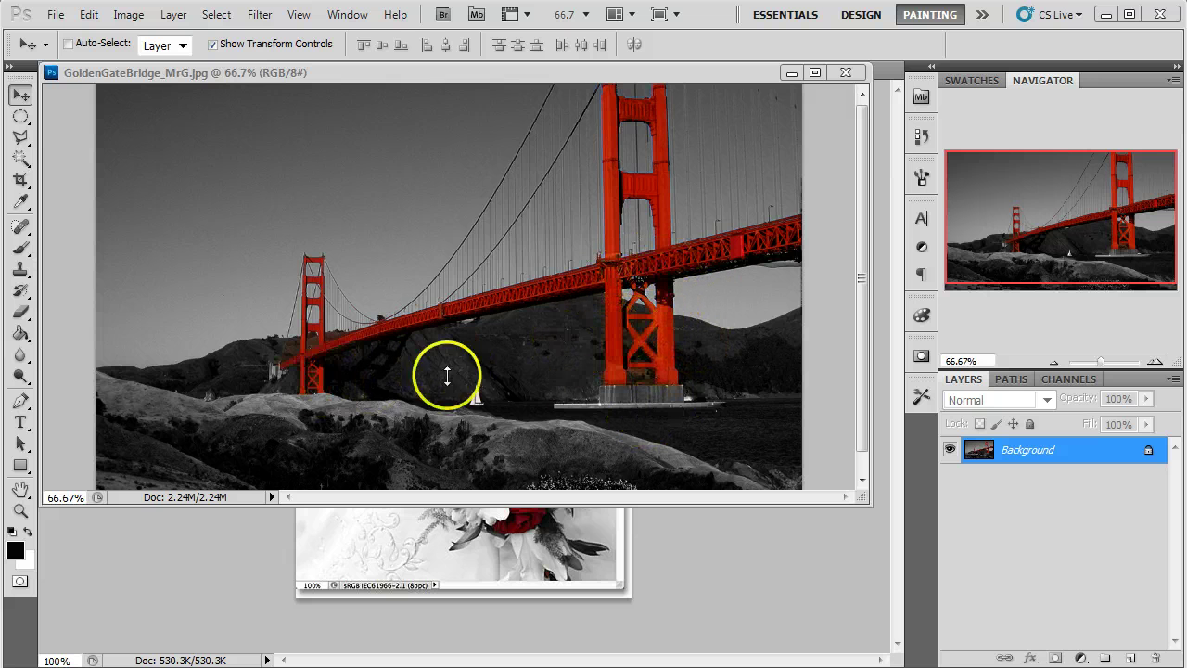
Step: Close the two open example images, the selectively coloured bridge photo and the black-and-white roses photo
{"action": "left_click", "coordinate": [593, 552]}
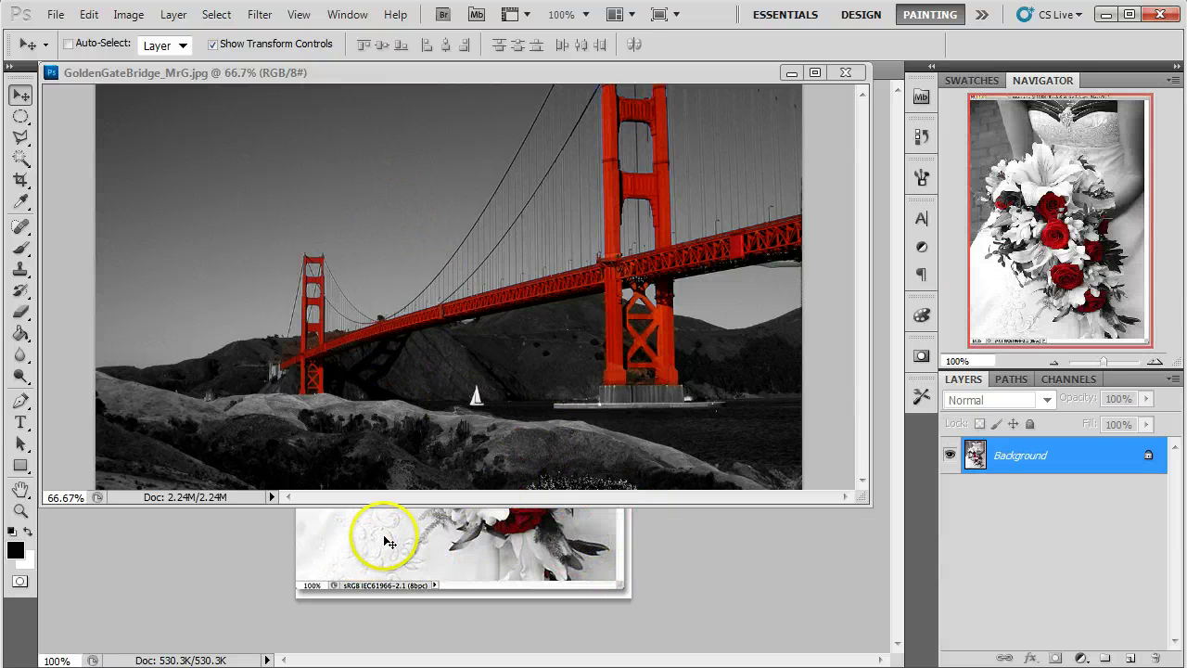
{"action": "left_click", "coordinate": [846, 74]}
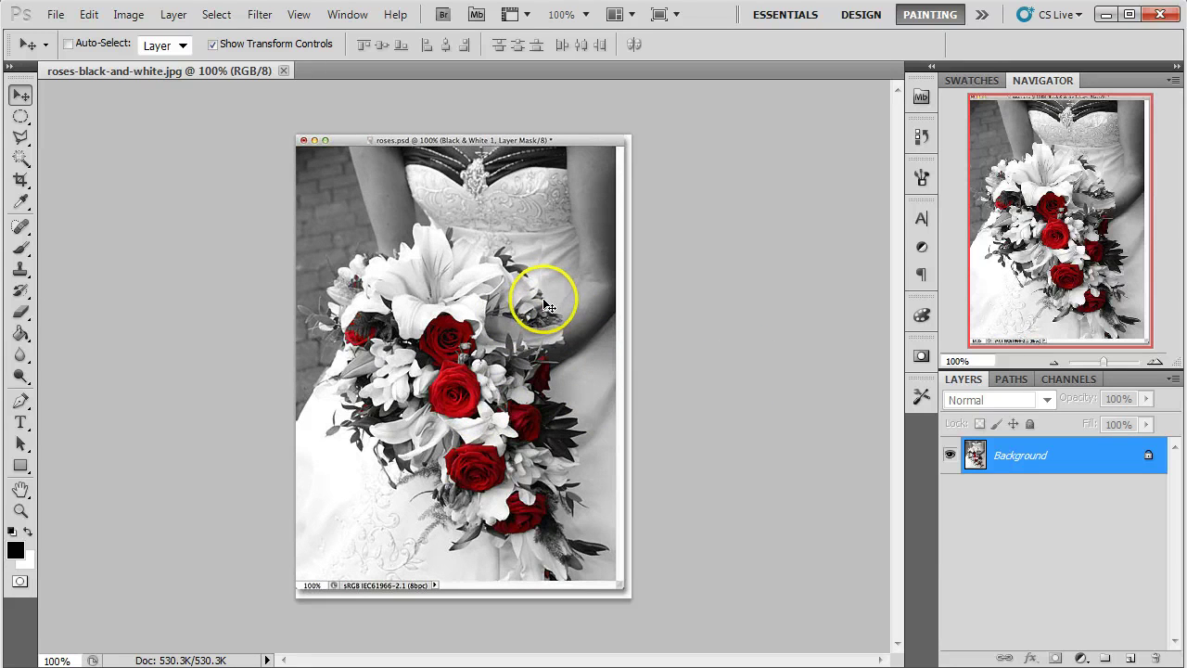
{"action": "left_click", "coordinate": [283, 70]}
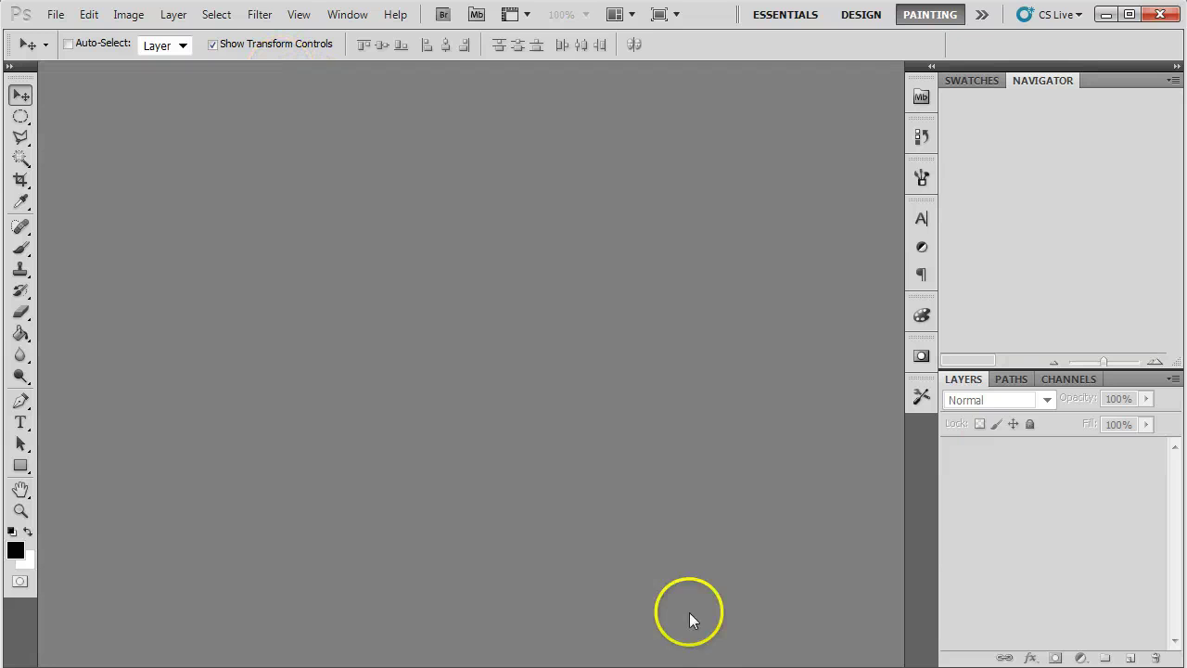
Step: Find the colour Golden Gate Bridge photo in the Downloads folder and open it as a new document
{"action": "key", "text": "alt+Tab"}
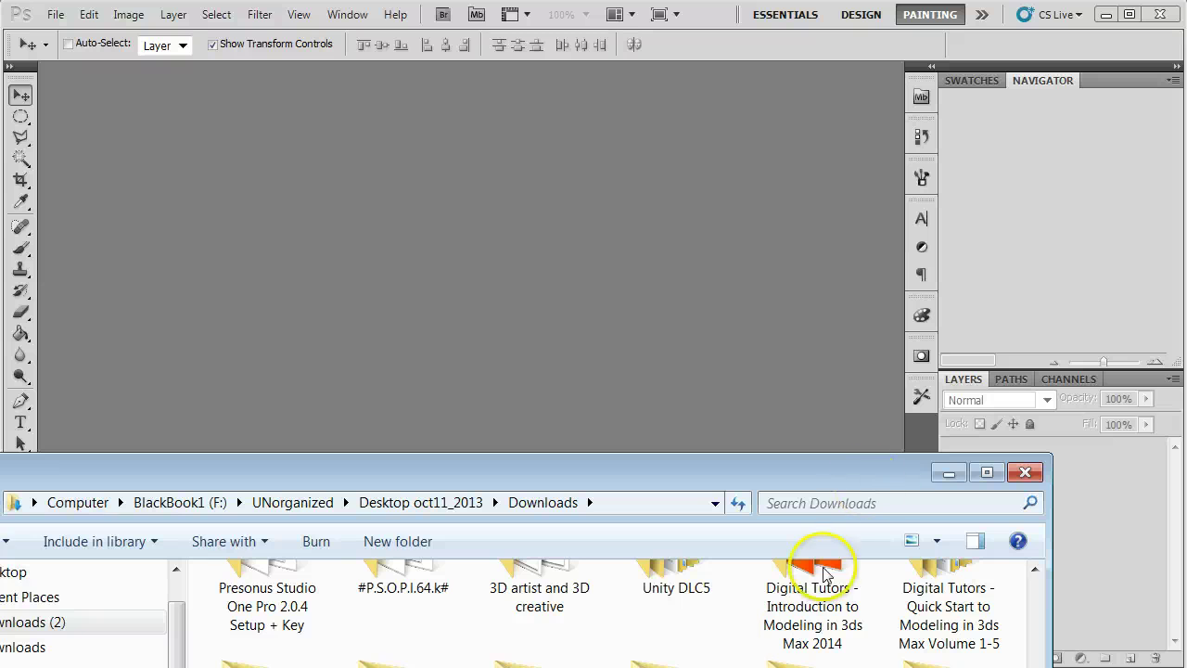
{"action": "scroll", "coordinate": [612, 612], "scroll_direction": "down", "scroll_amount": 5}
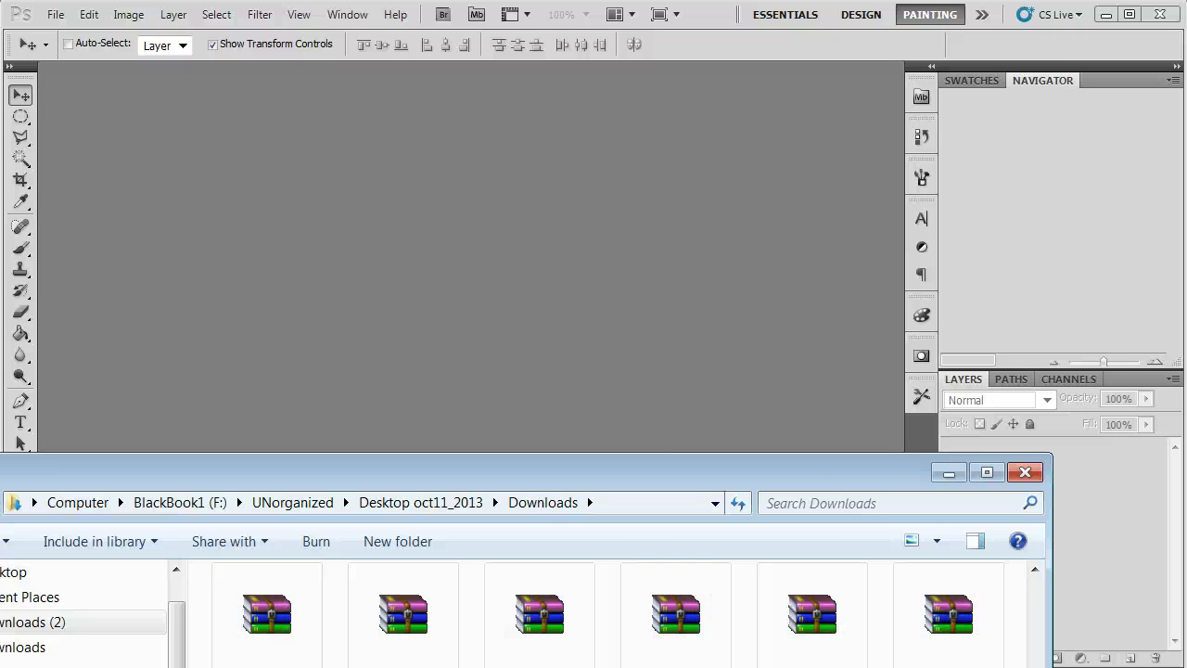
{"action": "scroll", "coordinate": [612, 612], "scroll_direction": "down", "scroll_amount": 6}
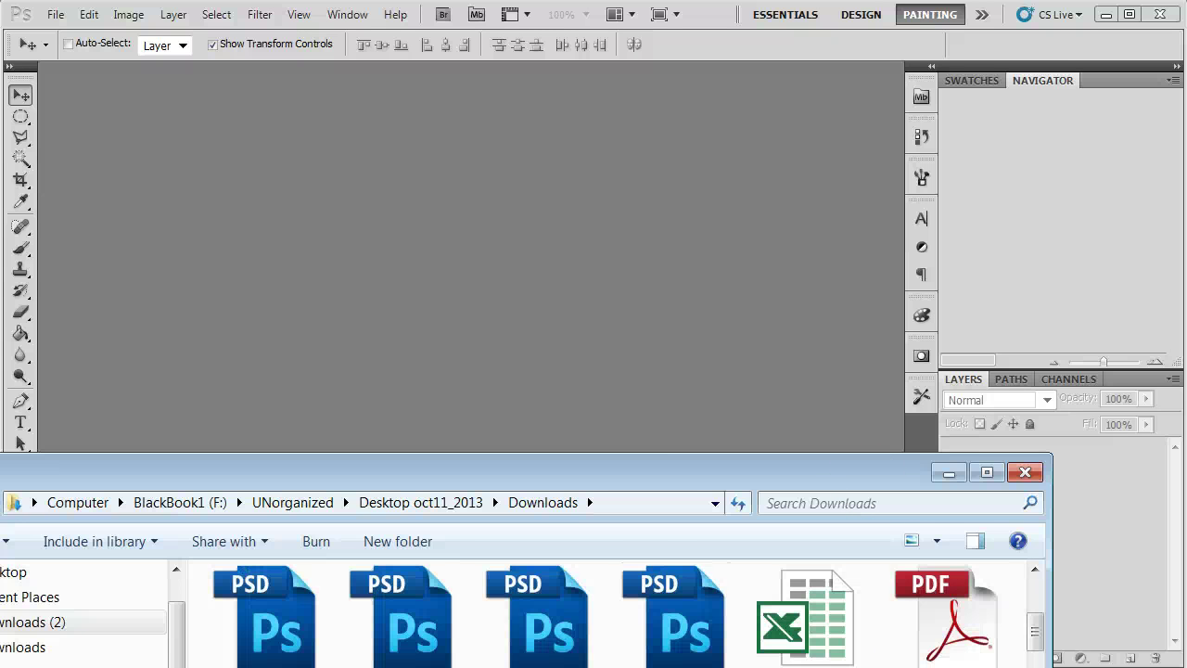
{"action": "scroll", "coordinate": [612, 611], "scroll_direction": "up", "scroll_amount": 2}
{"action": "left_click_drag", "start_coordinate": [538, 631], "coordinate": [576, 323]}
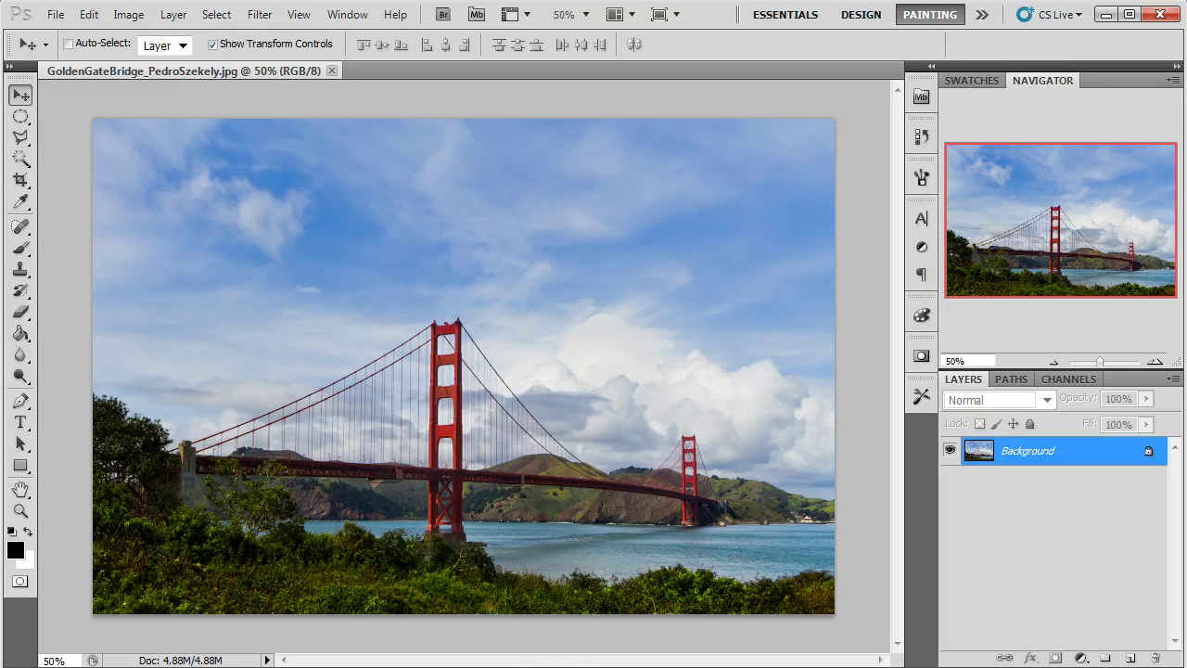
Step: Convert the locked Background into a regular layer and rename it GoldenGateBridge
{"action": "double_click", "coordinate": [1089, 463]}
{"action": "left_click", "coordinate": [451, 315]}
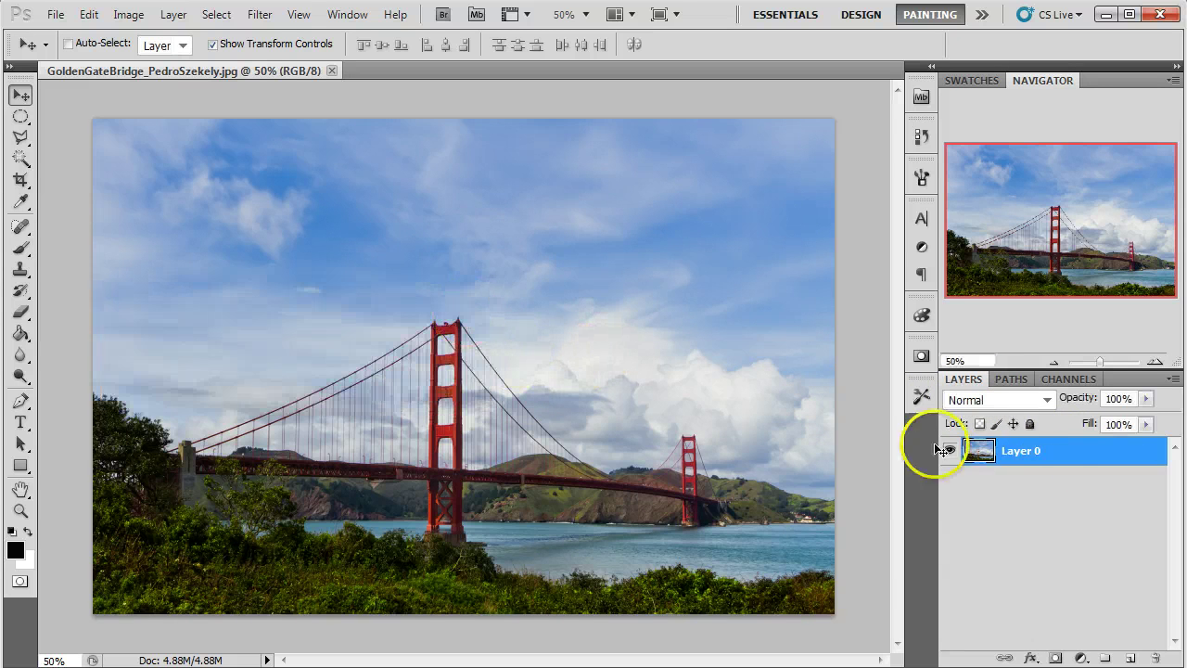
{"action": "double_click", "coordinate": [1017, 452]}
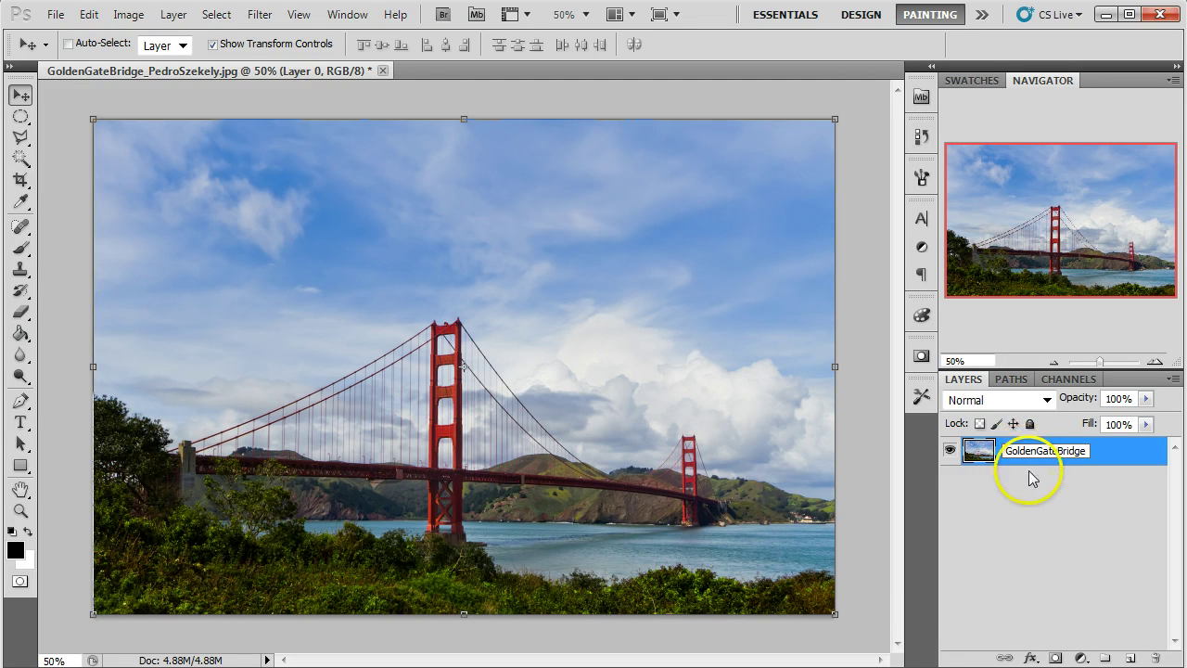
{"action": "key", "text": "Return"}
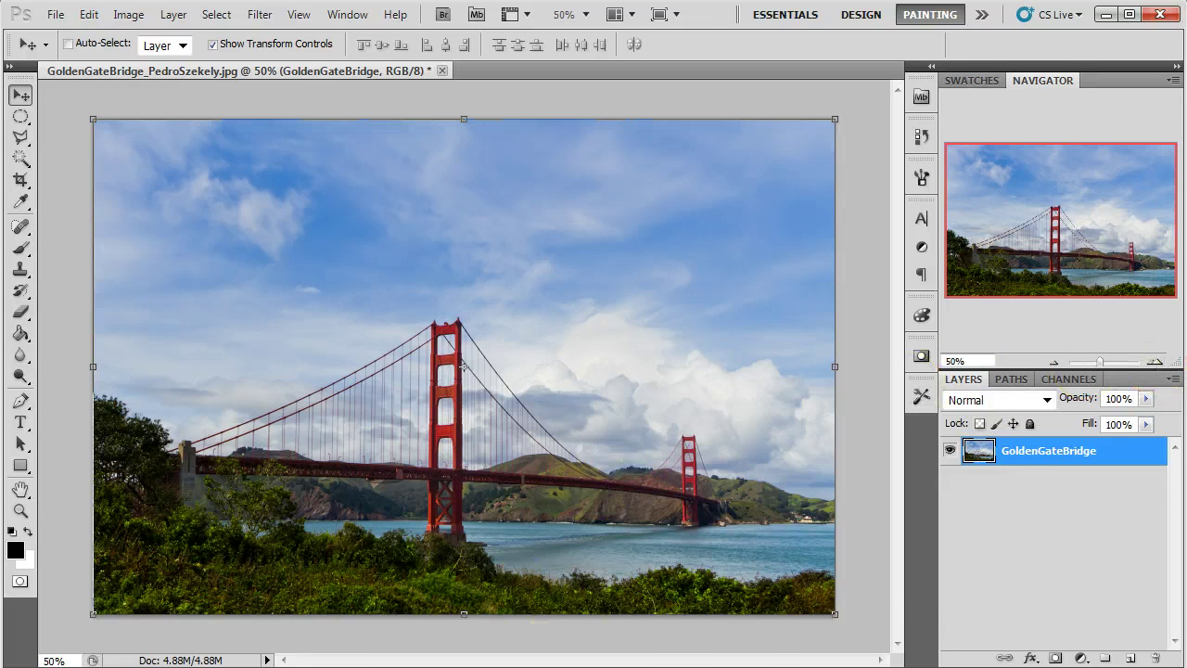
Step: Place the quarry cliff photo from the Downloads folder as a layer above GoldenGateBridge, keeping the automatic fit to the canvas
{"action": "key", "text": "alt+Tab"}
{"action": "left_click", "coordinate": [278, 638]}
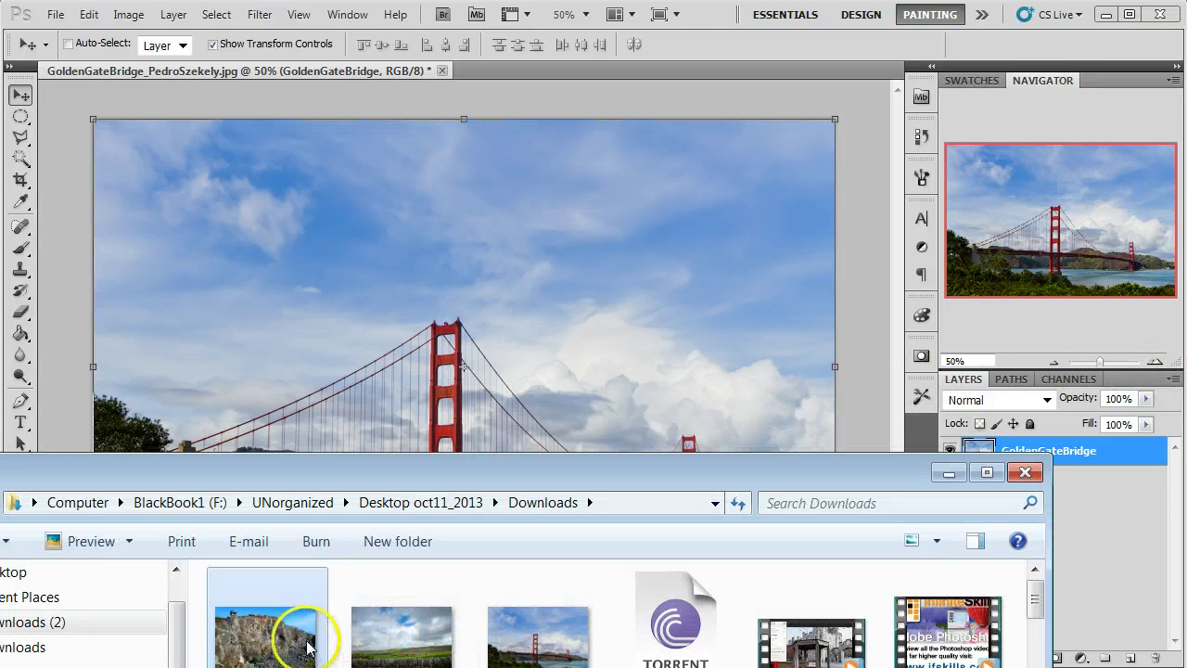
{"action": "left_click_drag", "start_coordinate": [399, 505], "coordinate": [511, 375]}
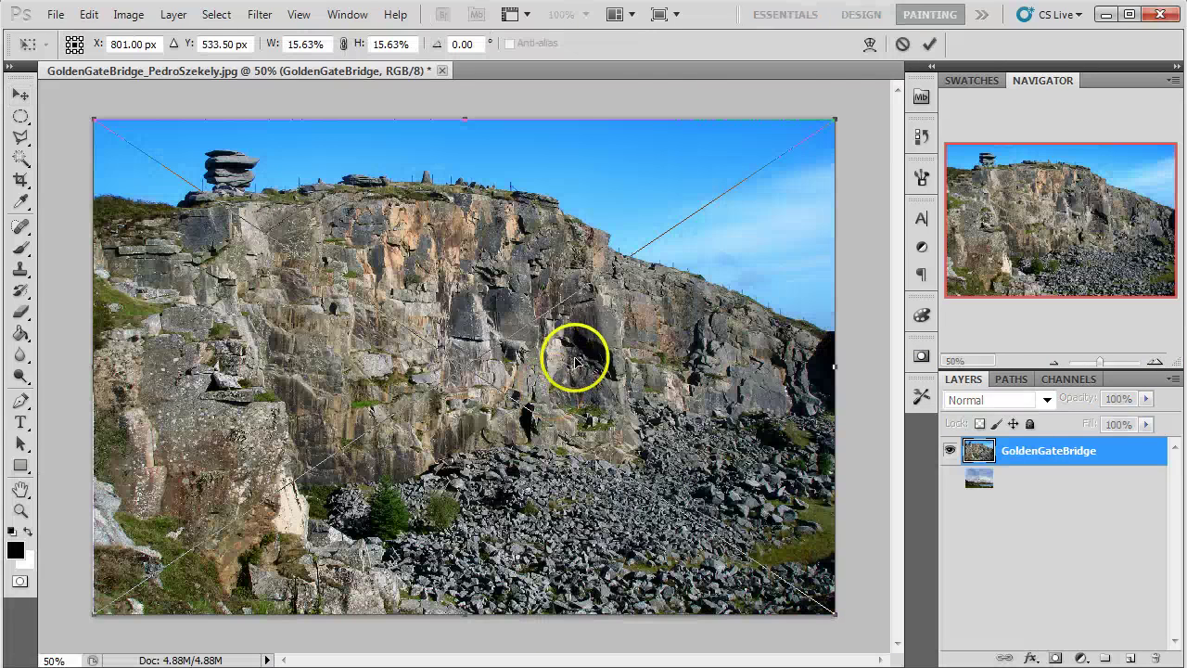
{"action": "left_click", "coordinate": [928, 43]}
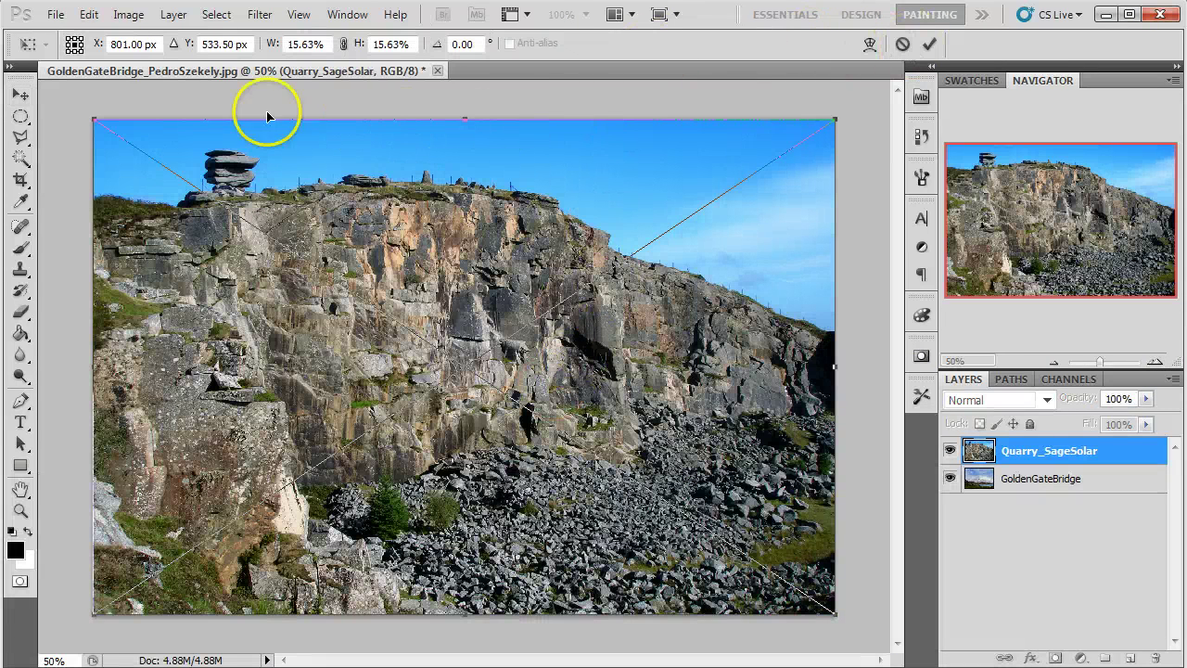
{"action": "left_click", "coordinate": [928, 43]}
Step: Move the Downloads window out of the way and rasterize the placed quarry layer
{"action": "key", "text": "alt+Tab"}
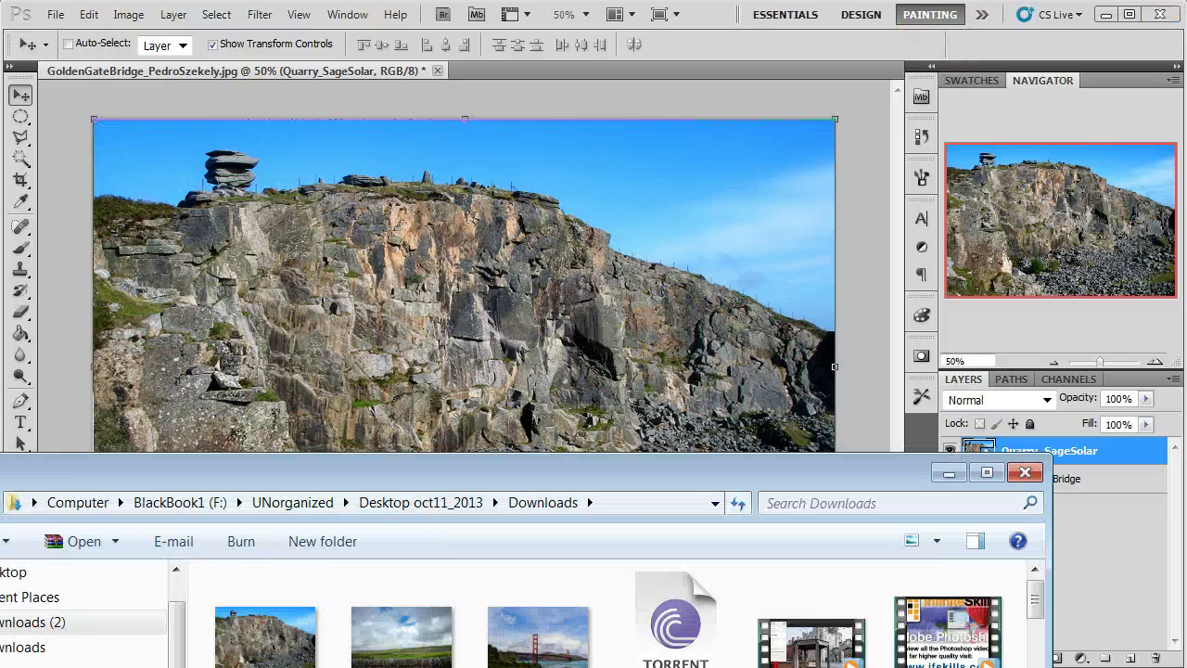
{"action": "left_click_drag", "start_coordinate": [615, 468], "coordinate": [611, 667]}
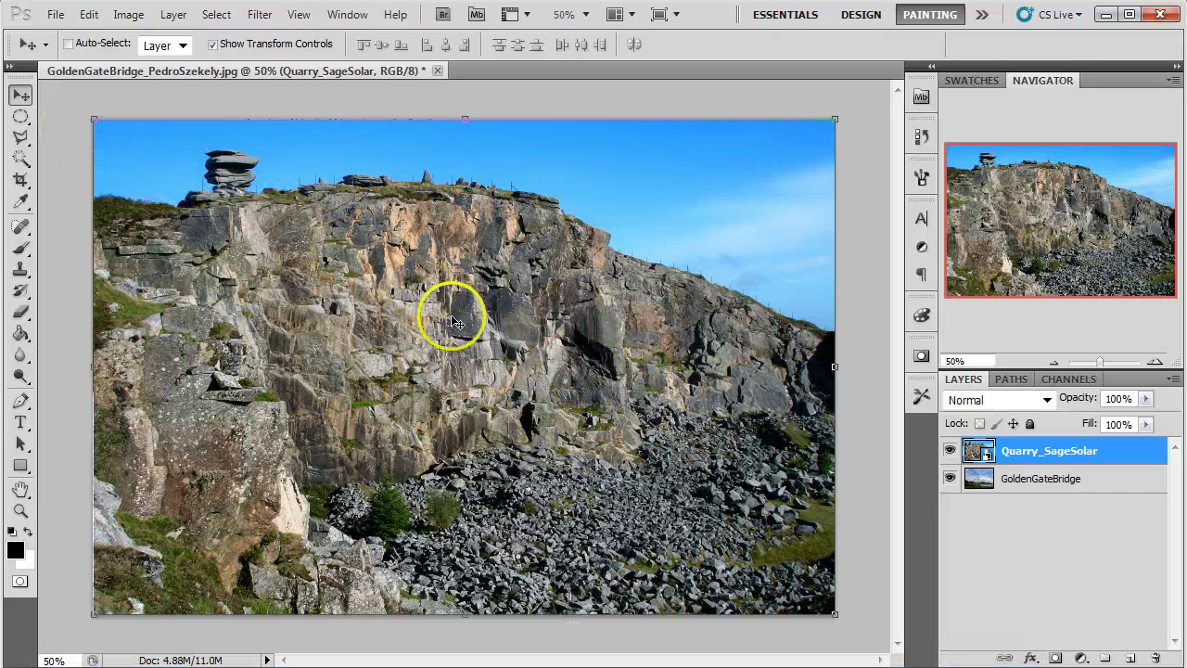
{"action": "right_click", "coordinate": [1038, 452]}
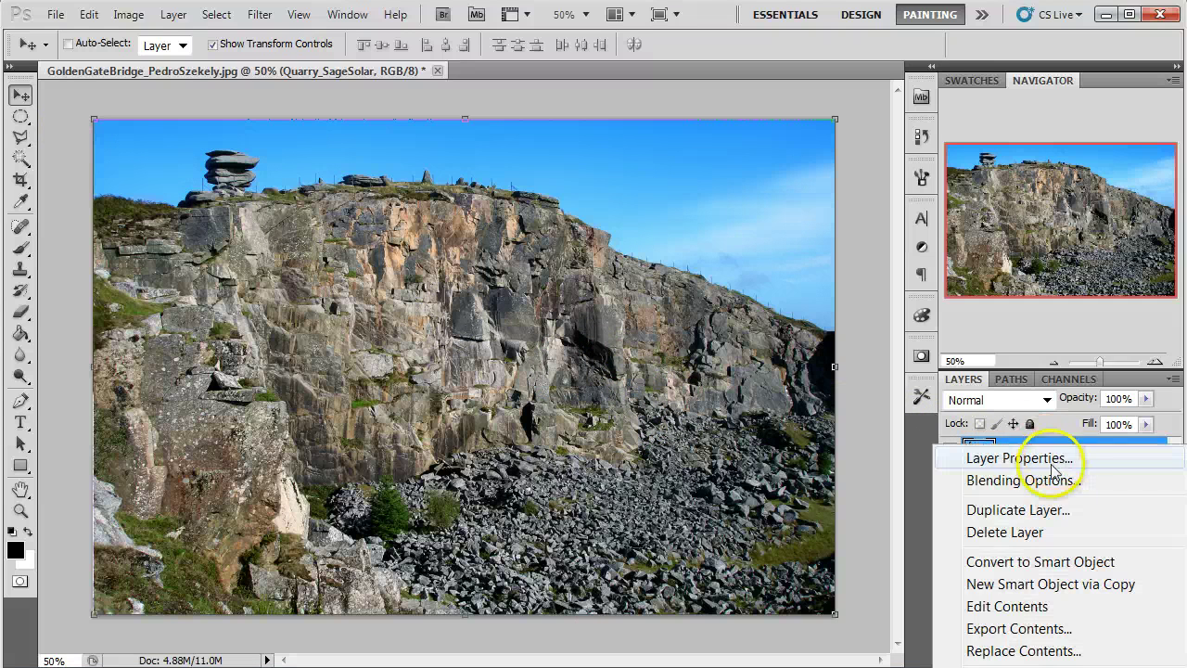
{"action": "left_click", "coordinate": [1038, 667]}
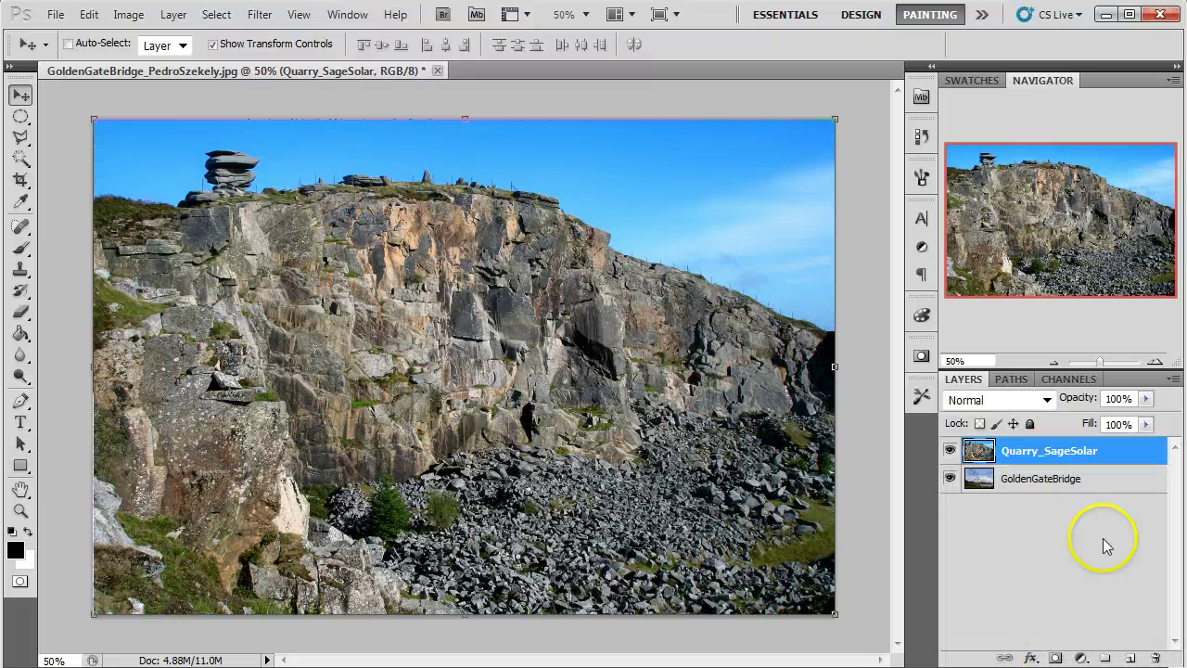
Step: Move the quarry layer straight down until its upper edge crosses the upper part of the main bridge tower
{"action": "left_click_drag", "start_coordinate": [727, 427], "coordinate": [697, 572]}
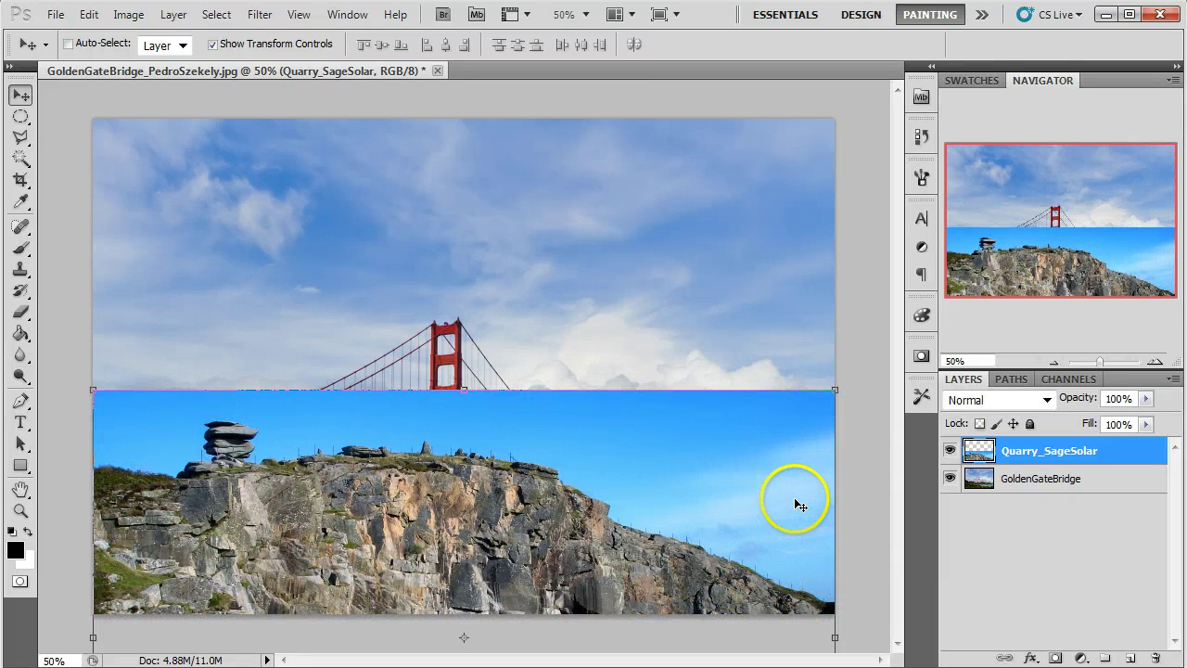
{"action": "key", "text": "Up"}
{"action": "key", "text": "Up"}
{"action": "key", "text": "Up"}
{"action": "key", "text": "Up"}
{"action": "key", "text": "Up"}
{"action": "key", "text": "Up"}
{"action": "key", "text": "Up"}
{"action": "key", "text": "Up"}
{"action": "key", "text": "Up"}
{"action": "key", "text": "Up"}
{"action": "key", "text": "Up"}
{"action": "key", "text": "Up"}
{"action": "key", "text": "Up"}
{"action": "key", "text": "Up"}
{"action": "key", "text": "Up"}
{"action": "key", "text": "Up"}
{"action": "key", "text": "Up"}
{"action": "key", "text": "Up"}
{"action": "key", "text": "Up"}
{"action": "key", "text": "Up"}
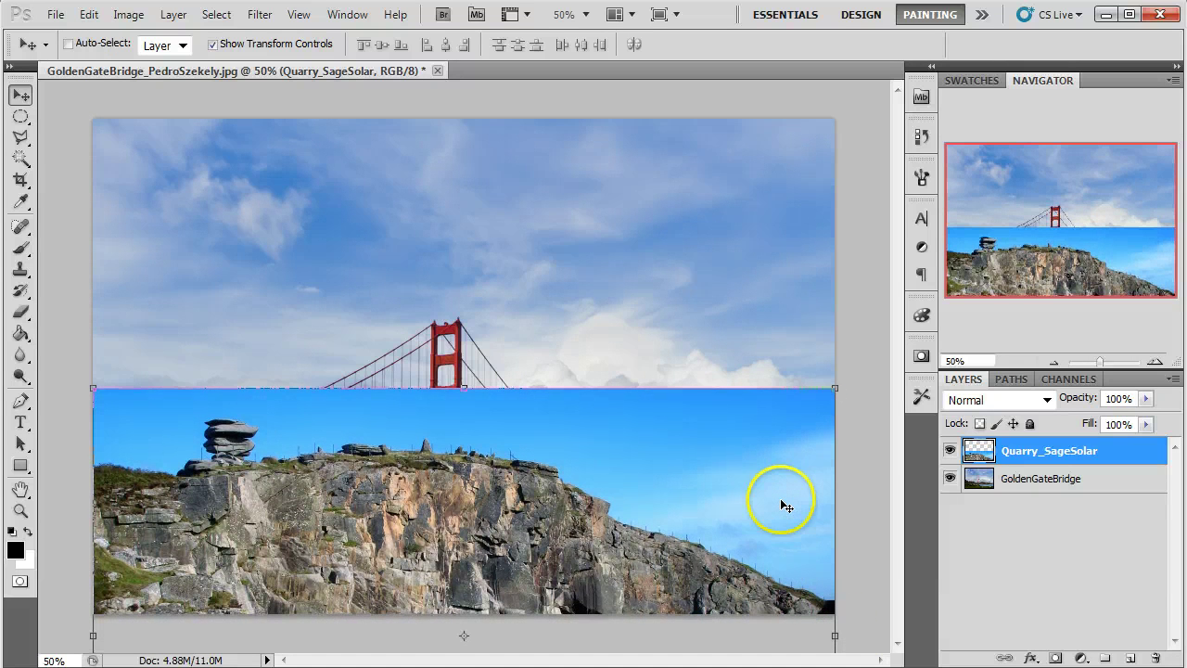
{"action": "key", "text": "Up"}
{"action": "key", "text": "Up"}
{"action": "key", "text": "Up"}
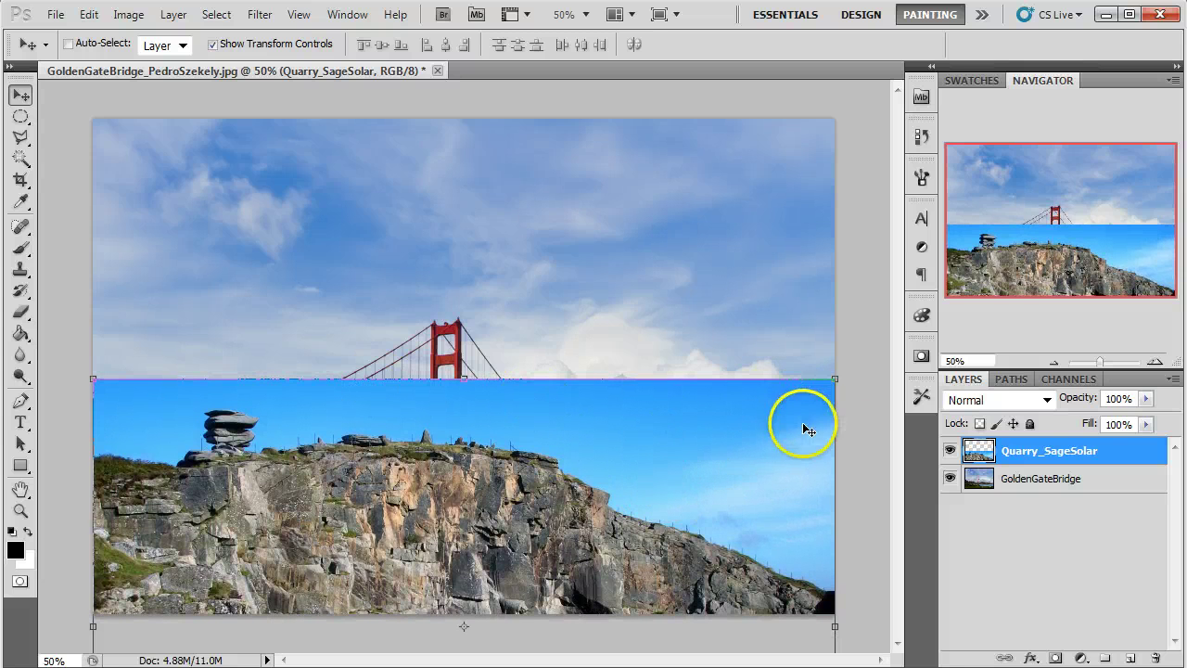
Step: Inspect the Red, Green and Blue channels of the combined image one at a time
{"action": "left_click", "coordinate": [1005, 478]}
{"action": "left_click", "coordinate": [1023, 452]}
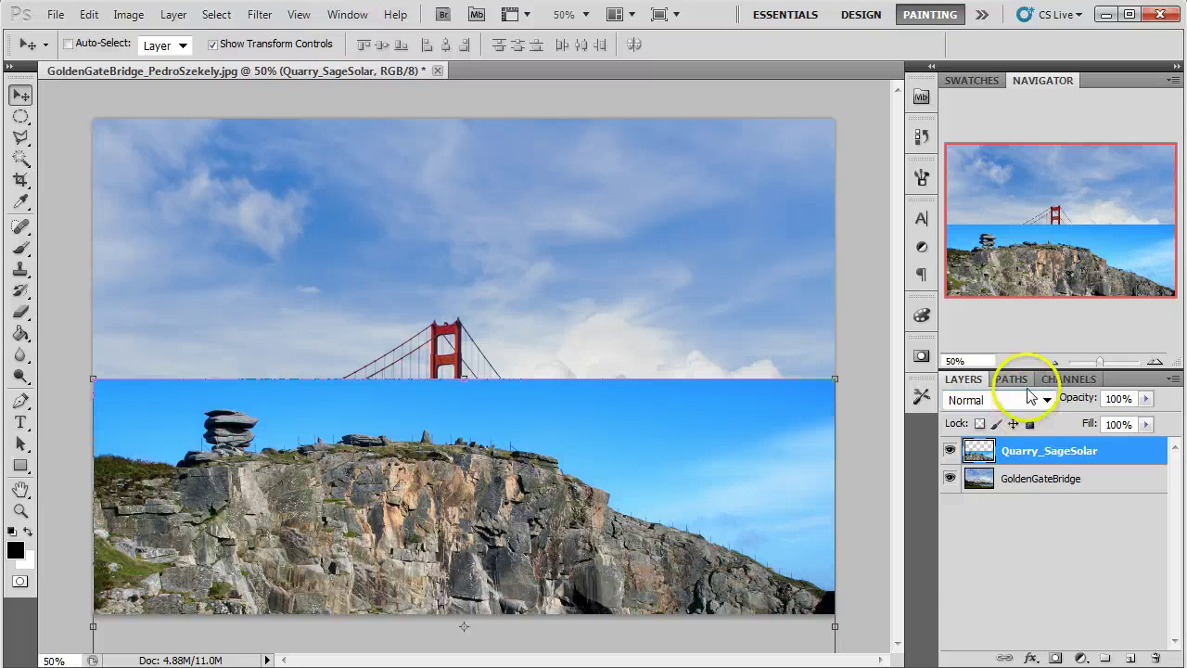
{"action": "left_click", "coordinate": [1067, 379]}
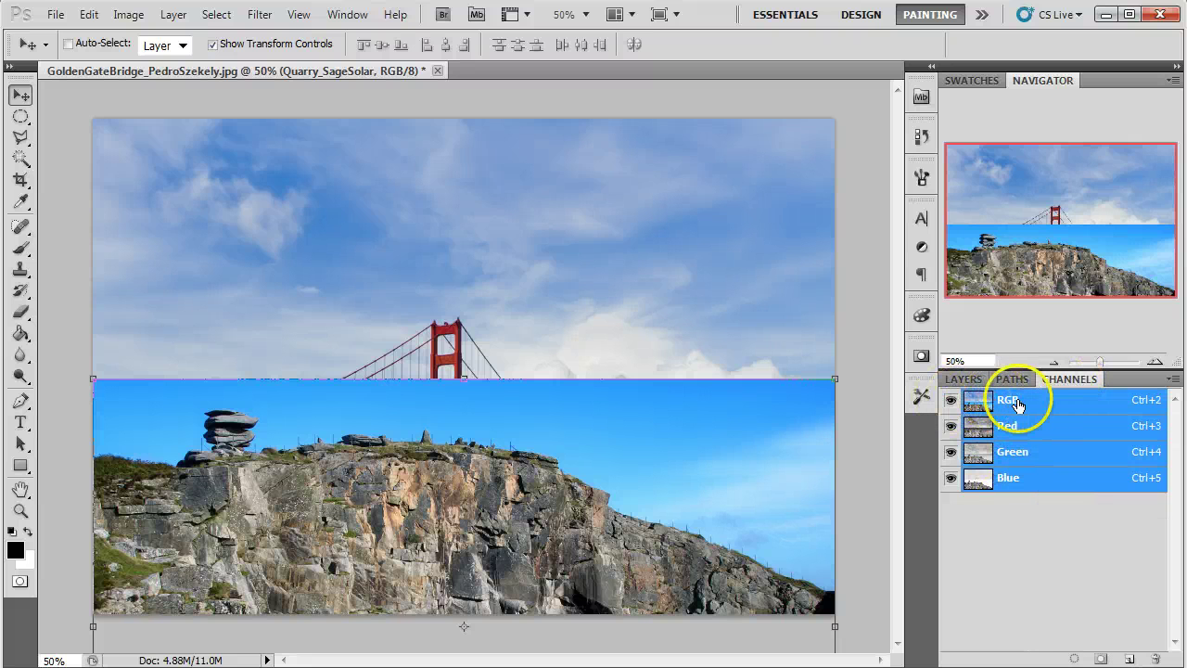
{"action": "left_click", "coordinate": [951, 401]}
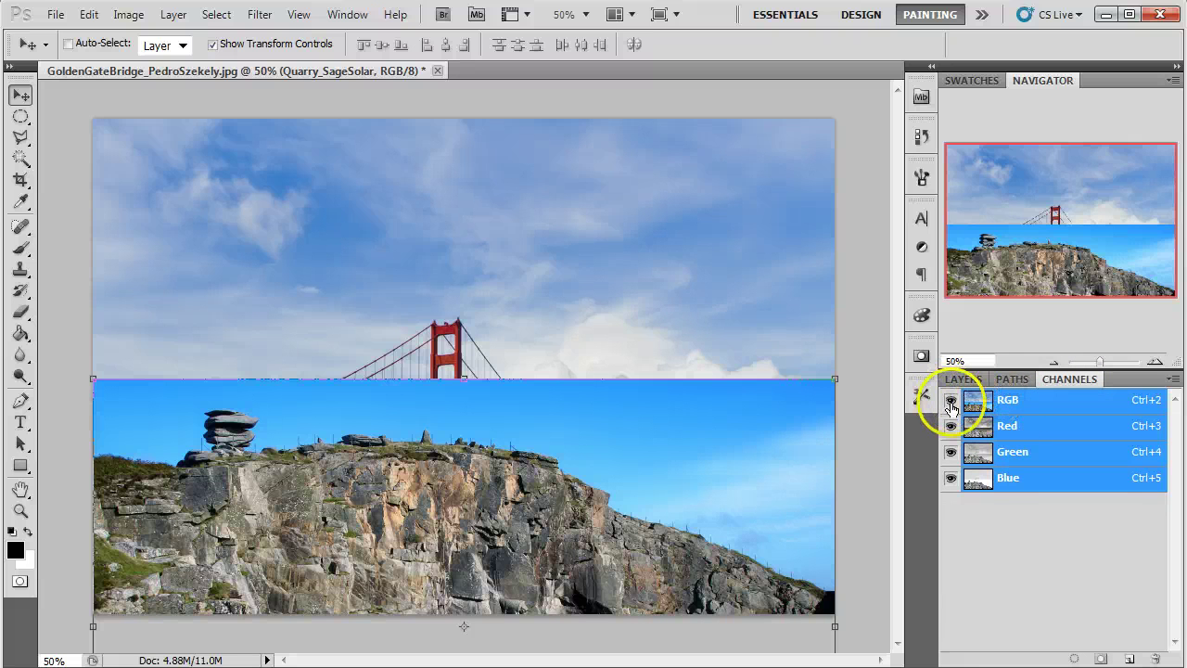
{"action": "left_click", "coordinate": [1000, 428]}
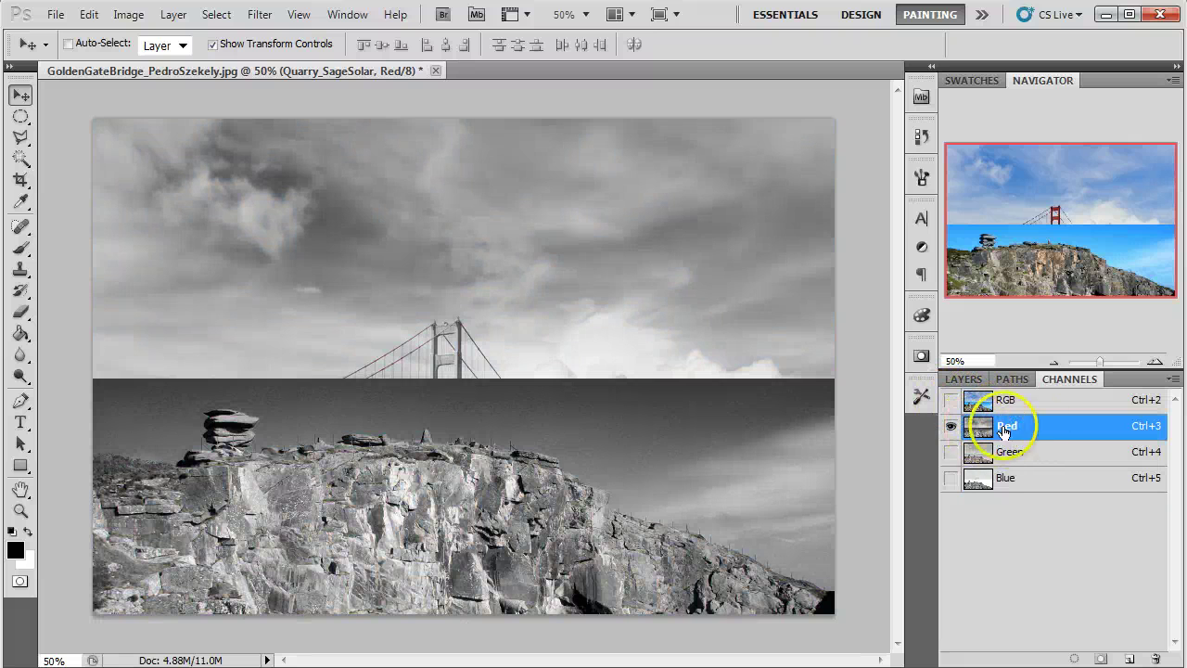
{"action": "left_click", "coordinate": [997, 454]}
{"action": "left_click", "coordinate": [998, 479]}
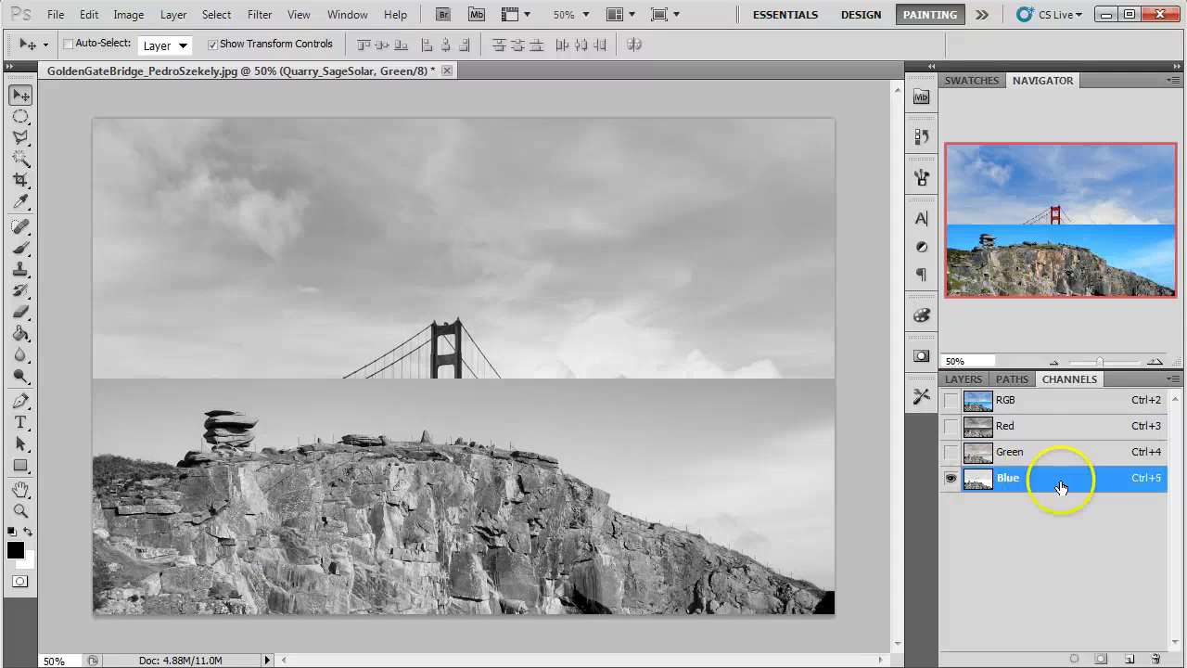
Step: Hide the GoldenGateBridge layer and show all colour channels of the quarry layer together
{"action": "left_click", "coordinate": [962, 379]}
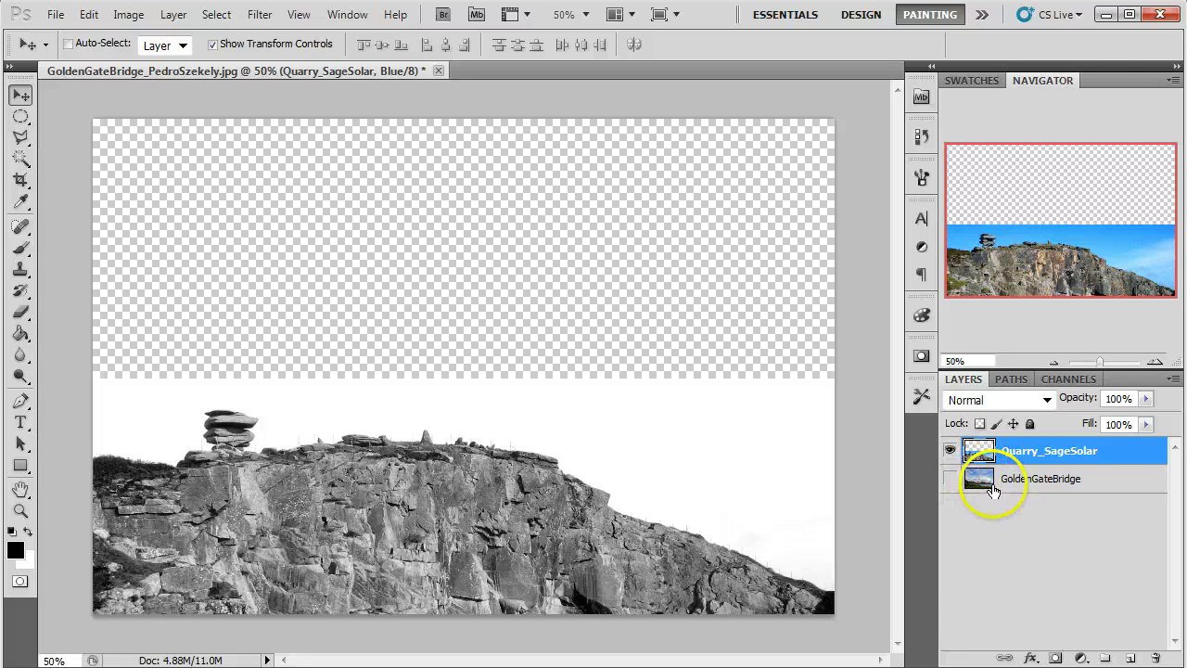
{"action": "left_click", "coordinate": [1066, 379]}
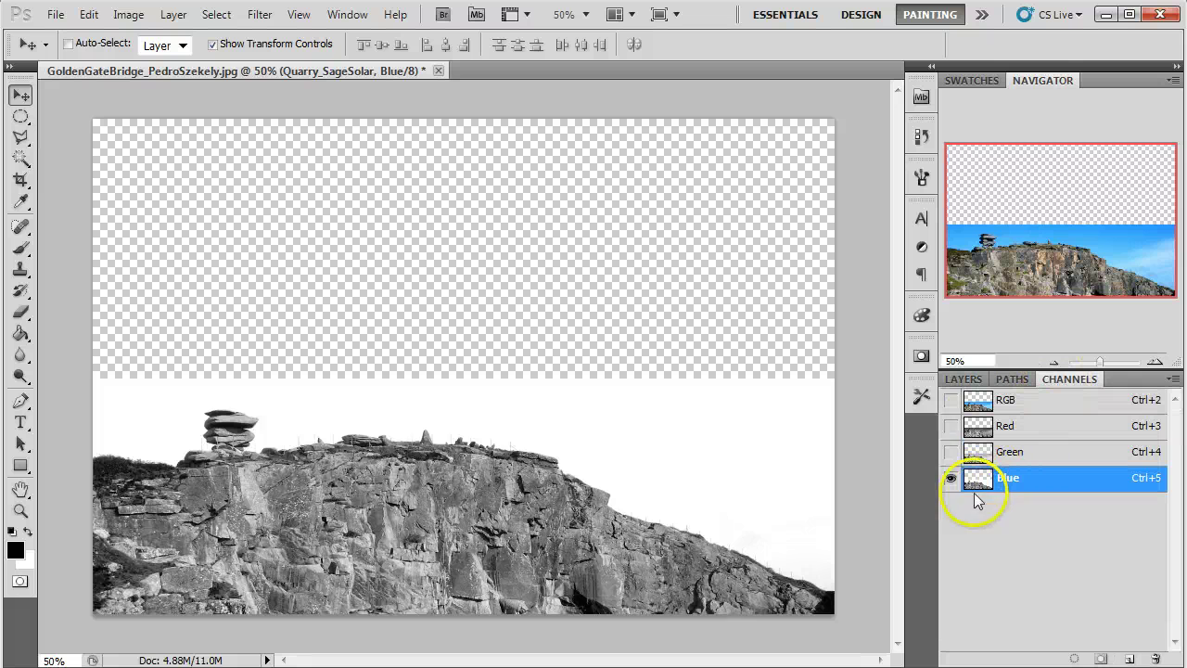
{"action": "left_click", "coordinate": [950, 452]}
{"action": "left_click", "coordinate": [951, 425]}
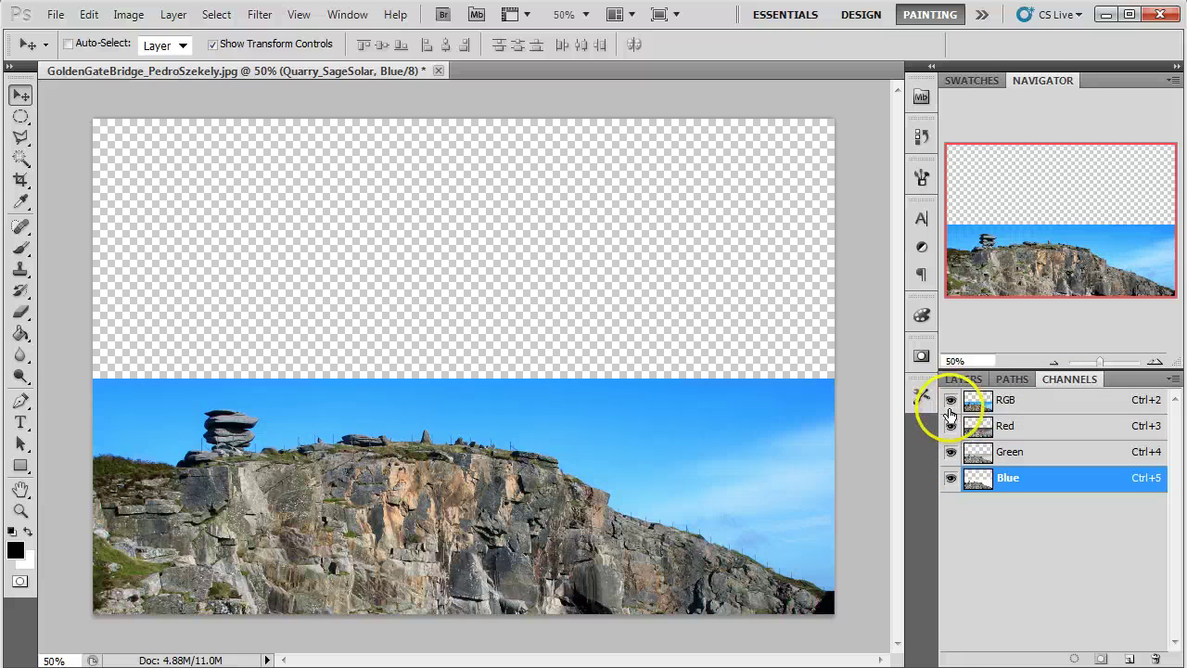
Step: Compare the contrast between sky and cliff in the quarry's Red, Green and Blue channels, ending with Blue selected
{"action": "left_click", "coordinate": [967, 432]}
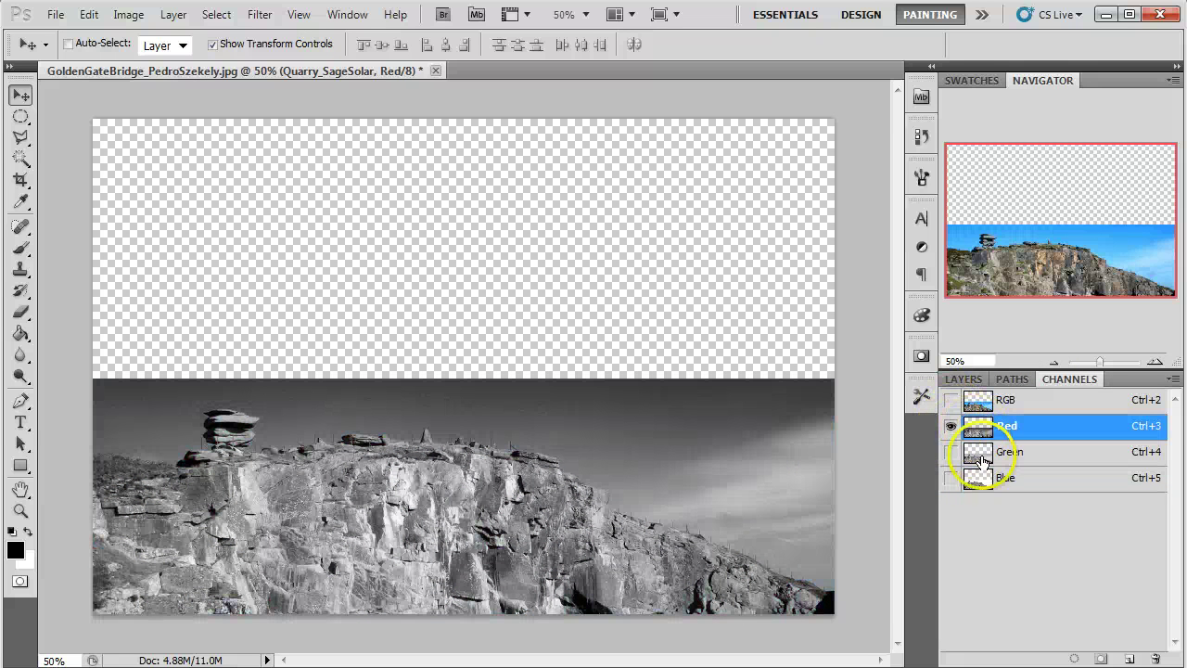
{"action": "left_click", "coordinate": [981, 454]}
{"action": "left_click", "coordinate": [983, 482]}
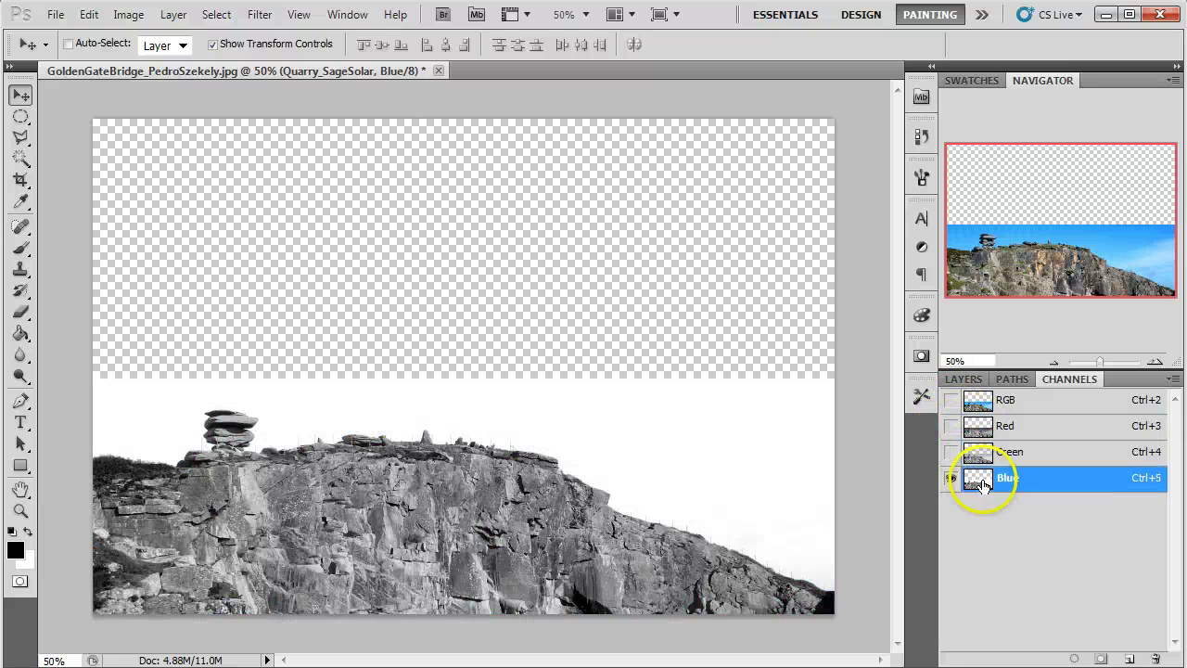
{"action": "left_click", "coordinate": [984, 451]}
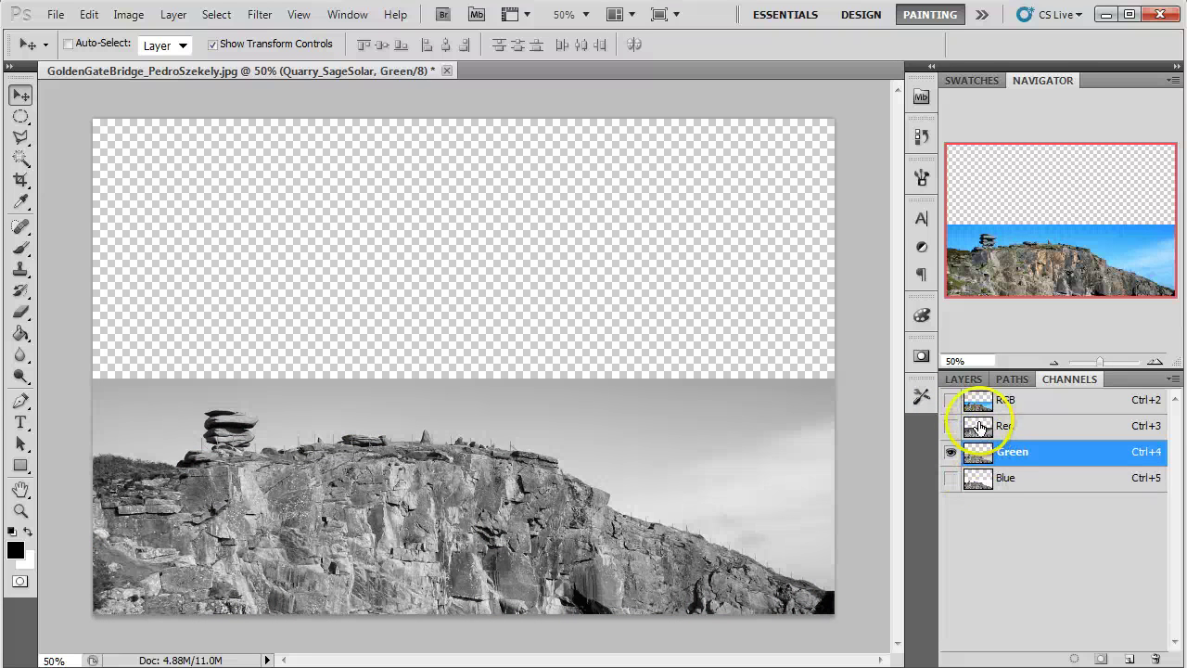
{"action": "left_click", "coordinate": [981, 428]}
{"action": "left_click", "coordinate": [986, 481]}
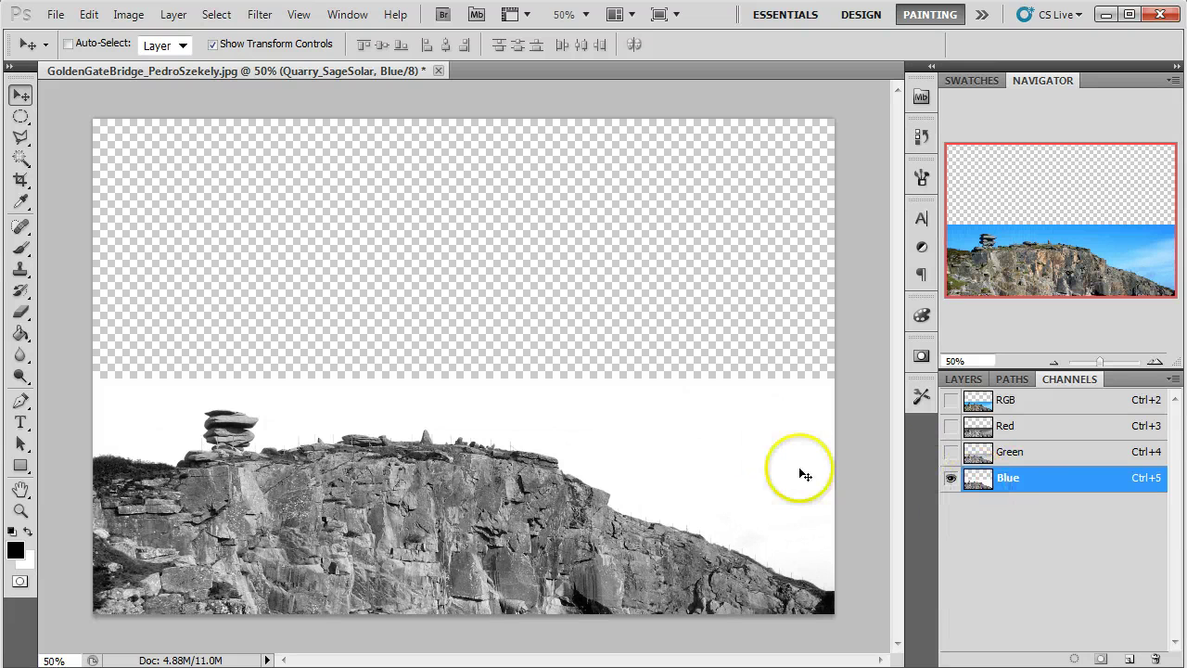
Step: Duplicate the Blue channel within the same document as "alpha" and make the new channel visible
{"action": "right_click", "coordinate": [986, 489]}
{"action": "left_click", "coordinate": [1020, 495]}
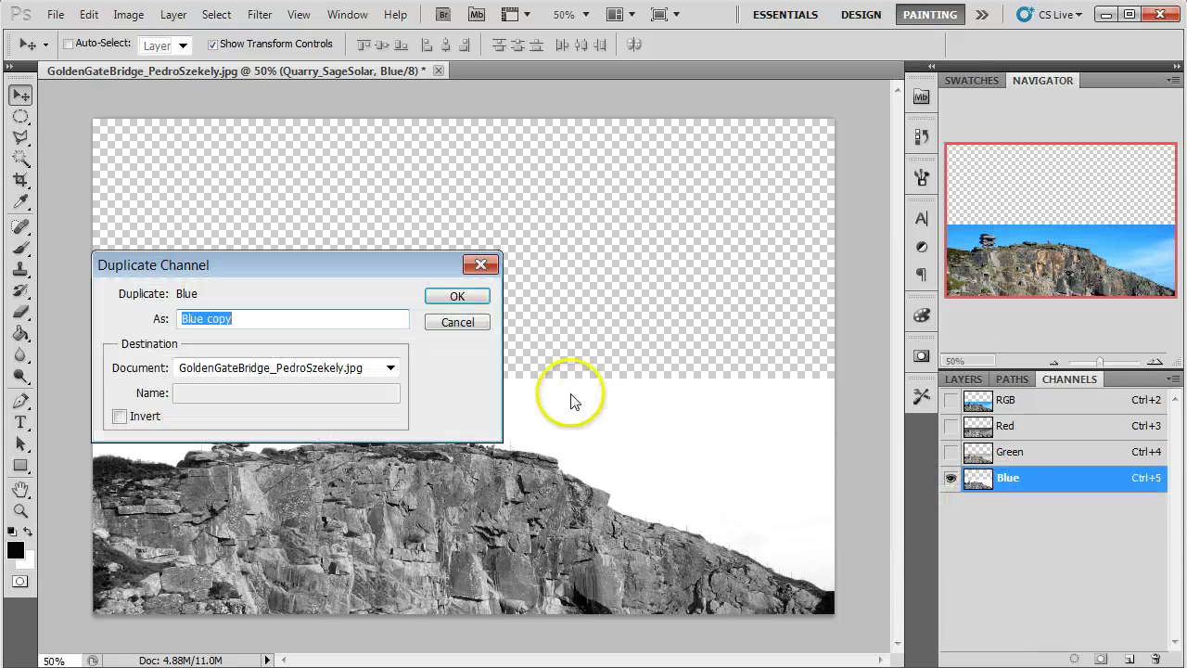
{"action": "type", "text": "alpha"}
{"action": "left_click", "coordinate": [459, 296]}
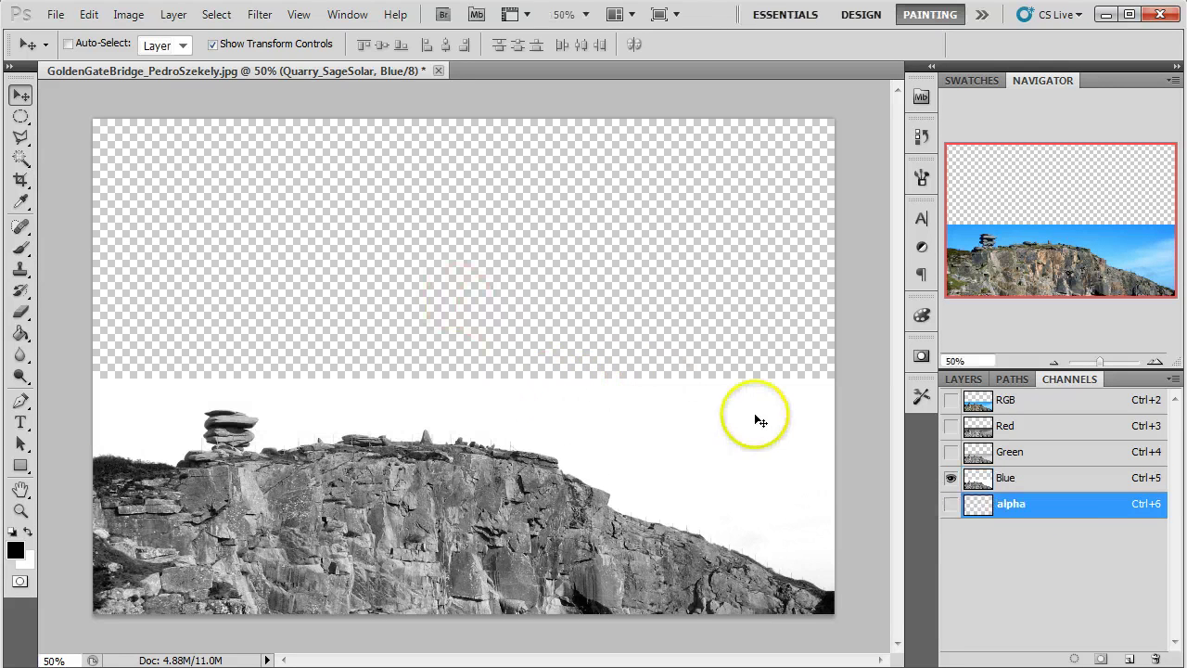
{"action": "left_click", "coordinate": [950, 503]}
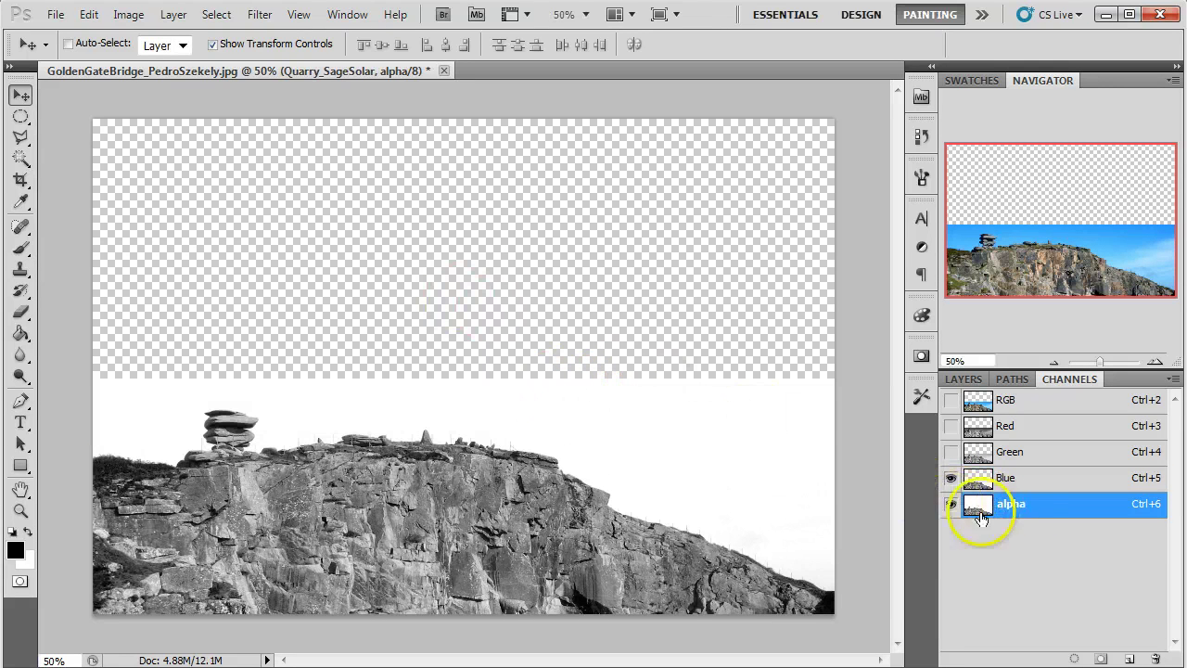
Step: Show only the alpha channel and open the Threshold adjustment for it, keeping the dialog clear of the cliff
{"action": "left_click", "coordinate": [950, 478]}
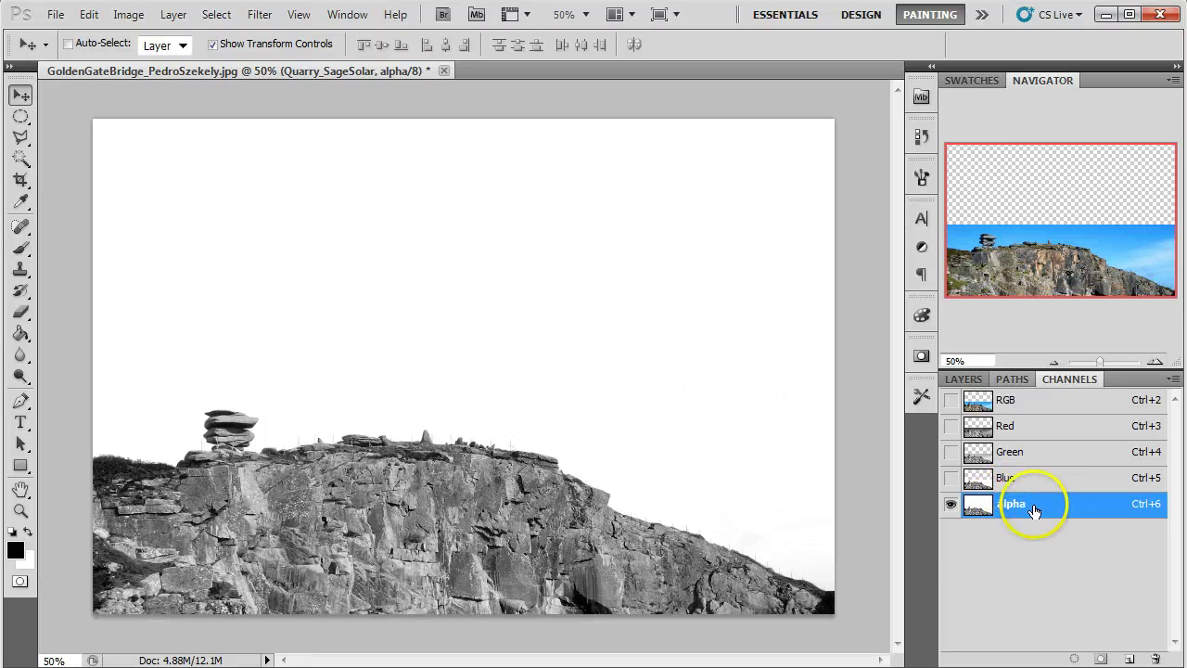
{"action": "left_click", "coordinate": [215, 15]}
{"action": "mouse_move", "coordinate": [169, 16]}
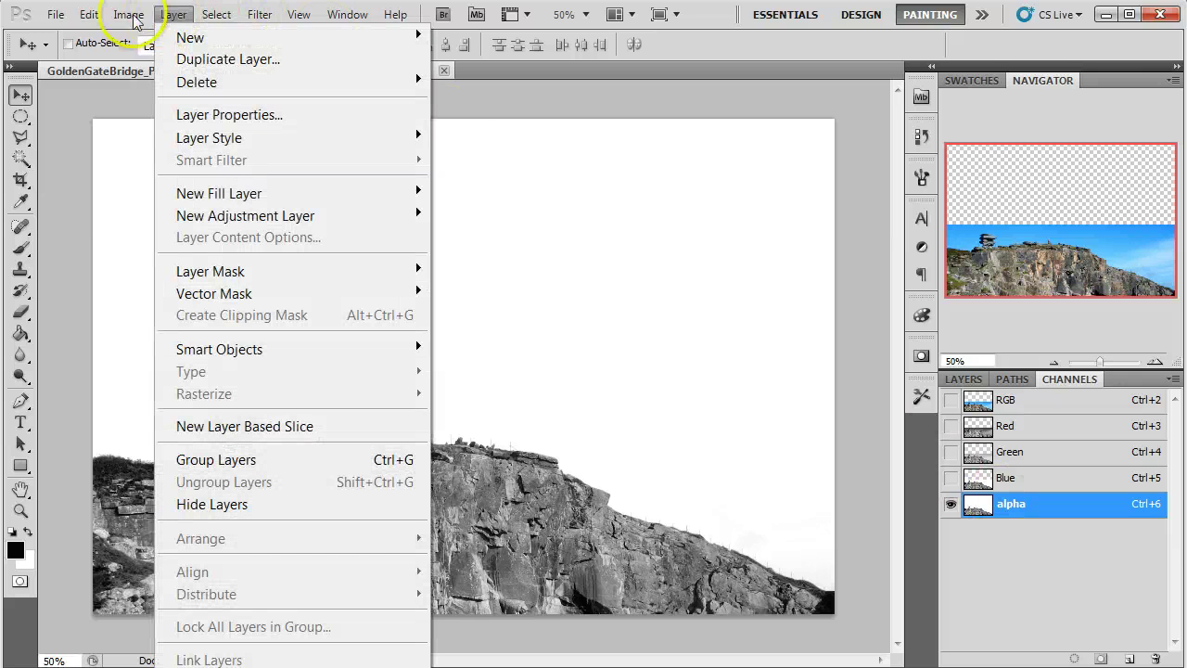
{"action": "mouse_move", "coordinate": [130, 16]}
{"action": "mouse_move", "coordinate": [190, 74]}
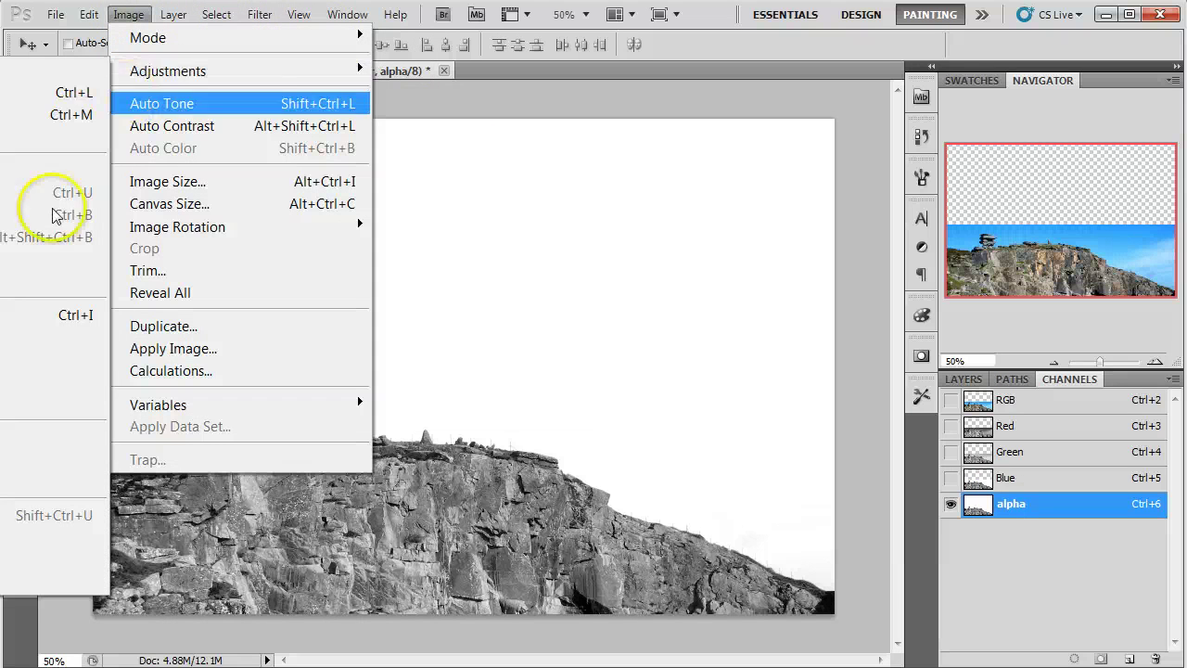
{"action": "left_click", "coordinate": [16, 368]}
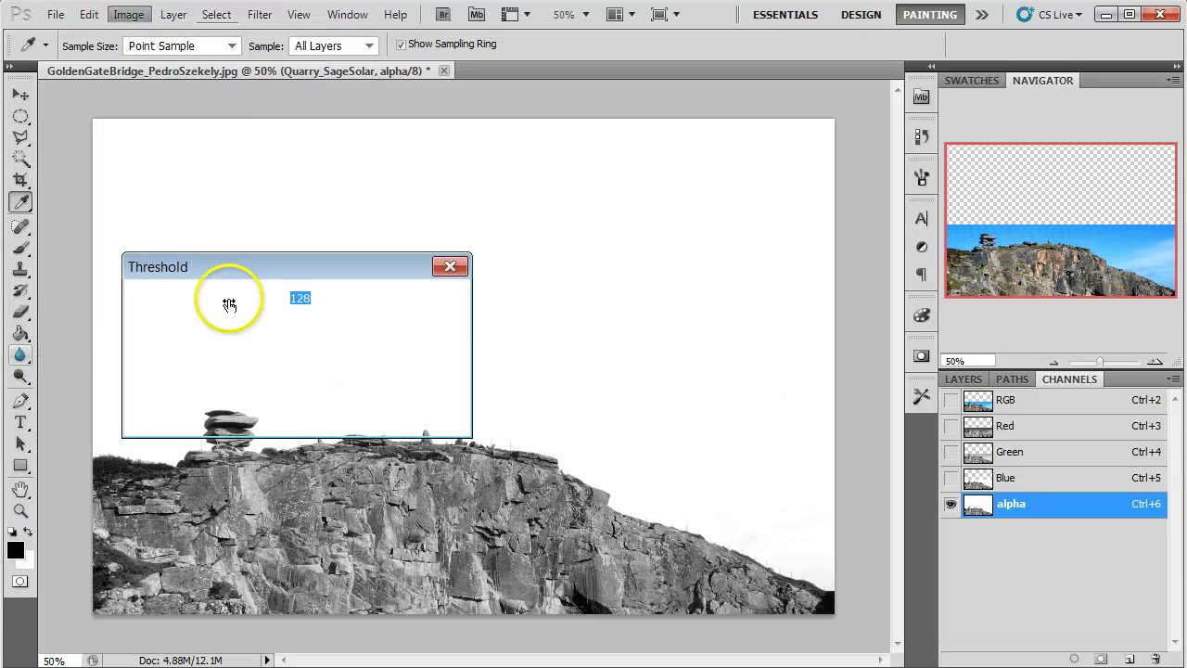
{"action": "left_click_drag", "start_coordinate": [213, 266], "coordinate": [439, 185]}
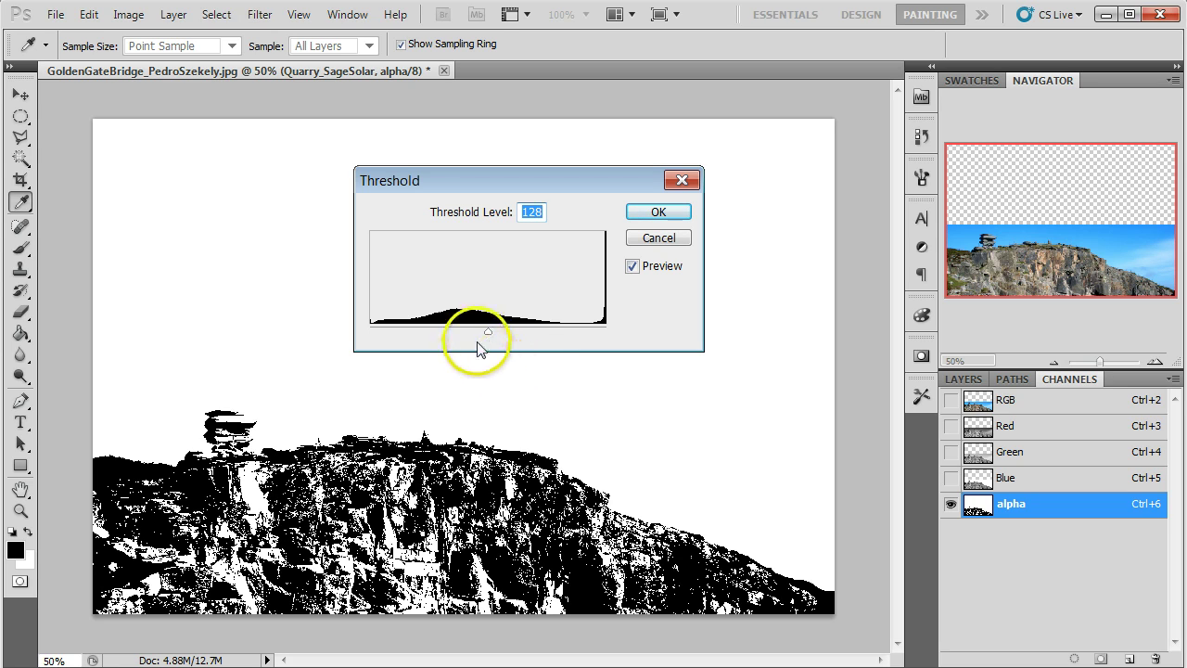
Step: Apply Threshold to the alpha channel at level 191, separating the black cliff from the white sky
{"action": "mouse_move", "coordinate": [488, 332]}
{"action": "left_mouse_down"}
{"action": "mouse_move", "coordinate": [437, 332]}
{"action": "mouse_move", "coordinate": [613, 333]}
{"action": "left_mouse_up"}
{"action": "left_click_drag", "start_coordinate": [600, 340], "coordinate": [565, 331]}
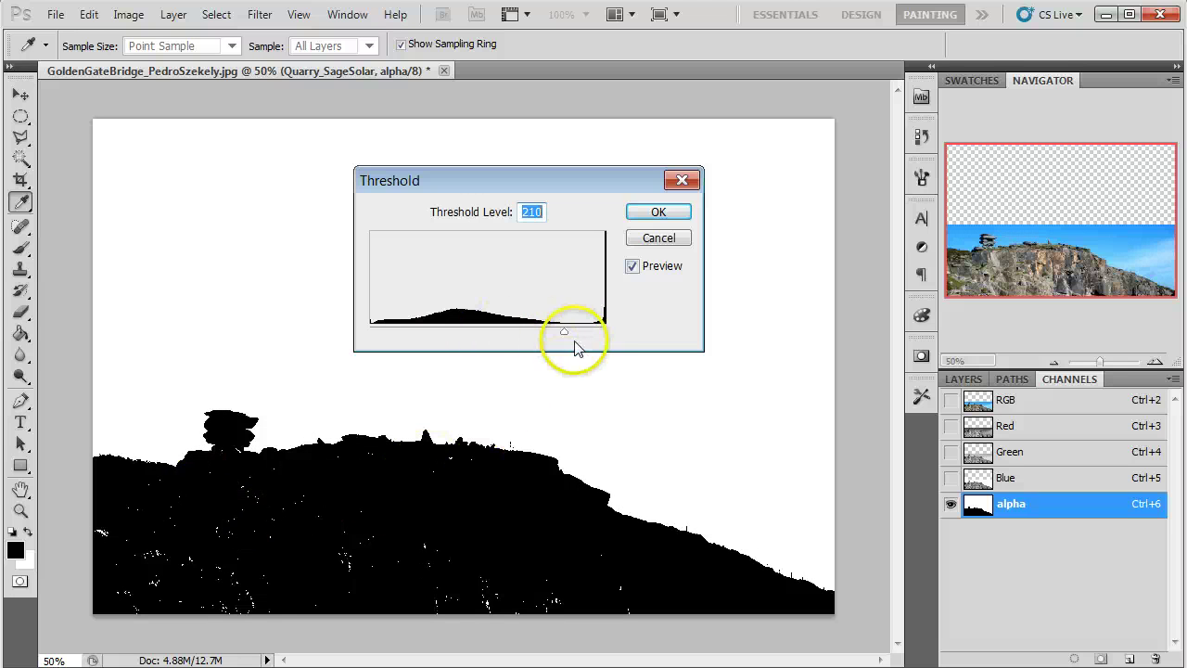
{"action": "type", "text": "184"}
{"action": "left_click_drag", "start_coordinate": [562, 331], "coordinate": [549, 334]}
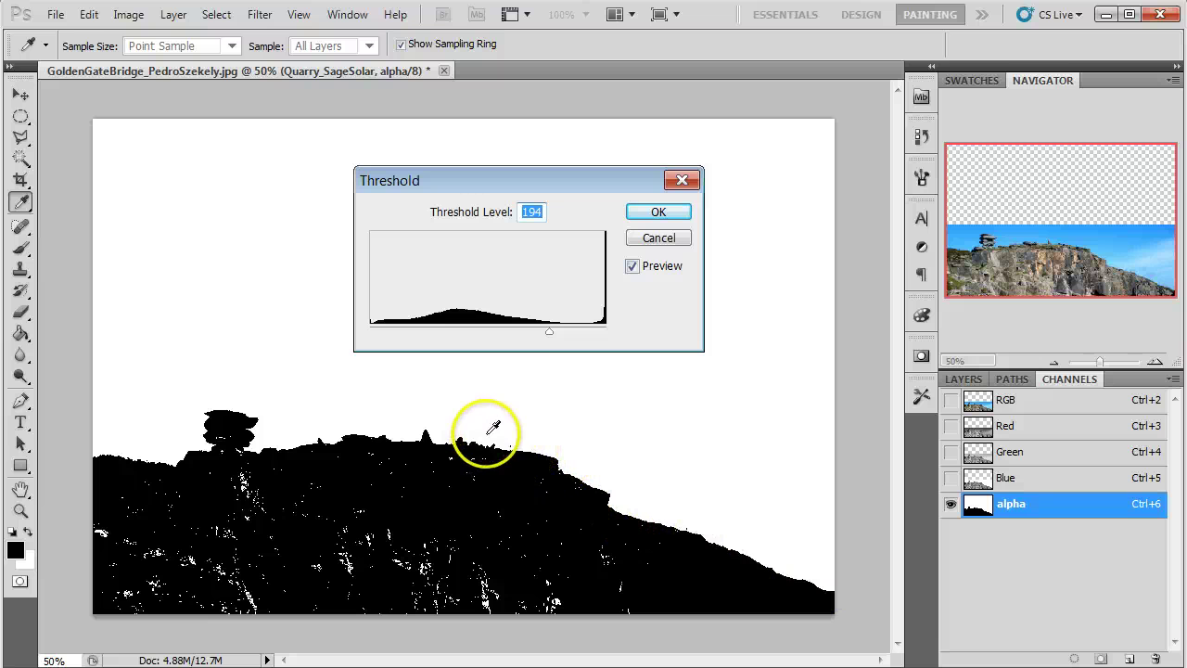
{"action": "left_click_drag", "start_coordinate": [548, 330], "coordinate": [546, 329]}
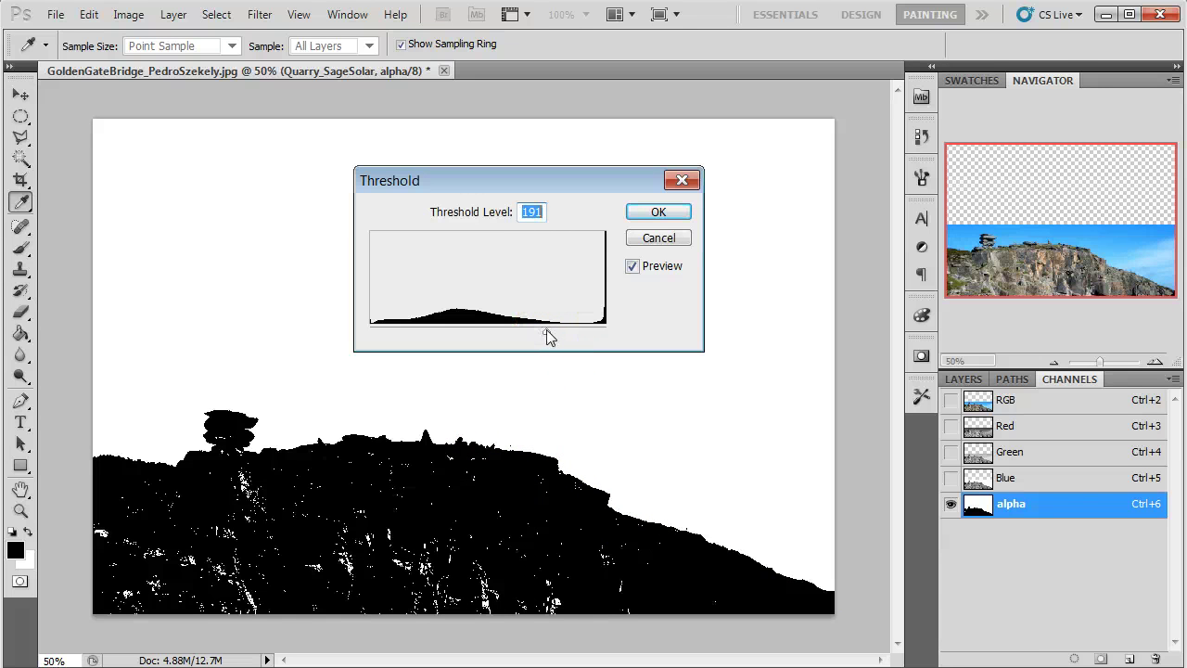
{"action": "left_click", "coordinate": [659, 215]}
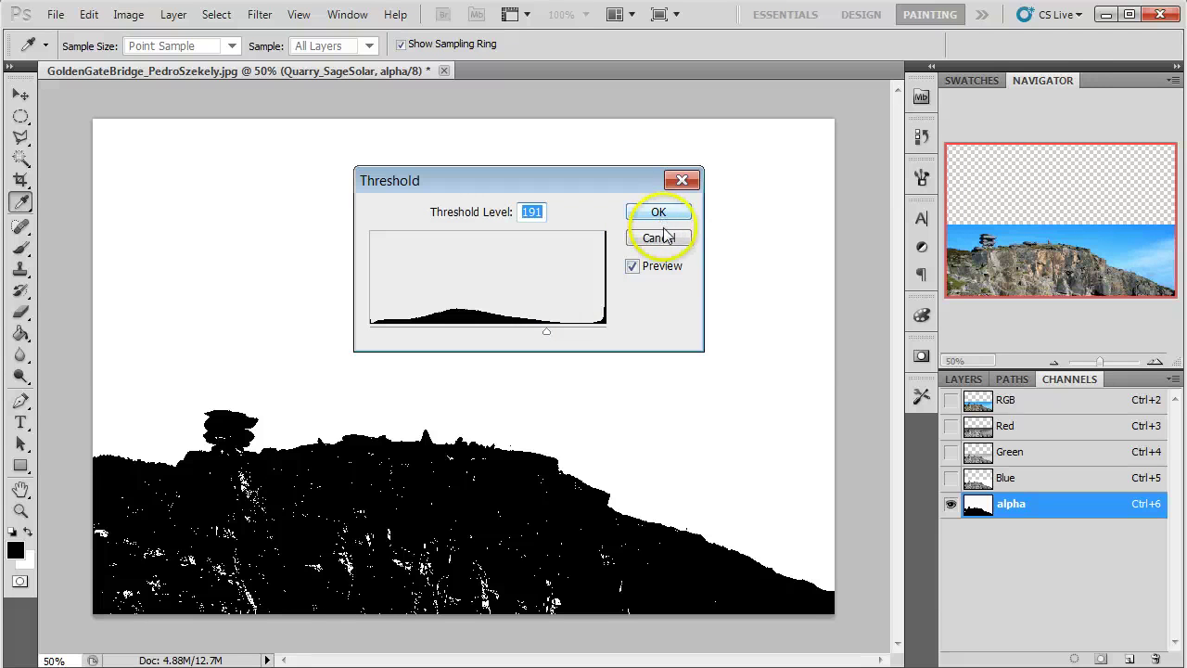
Step: Paint black over the white specks in the lower part of the cliff with a 267 px brush
{"action": "key", "text": "v"}
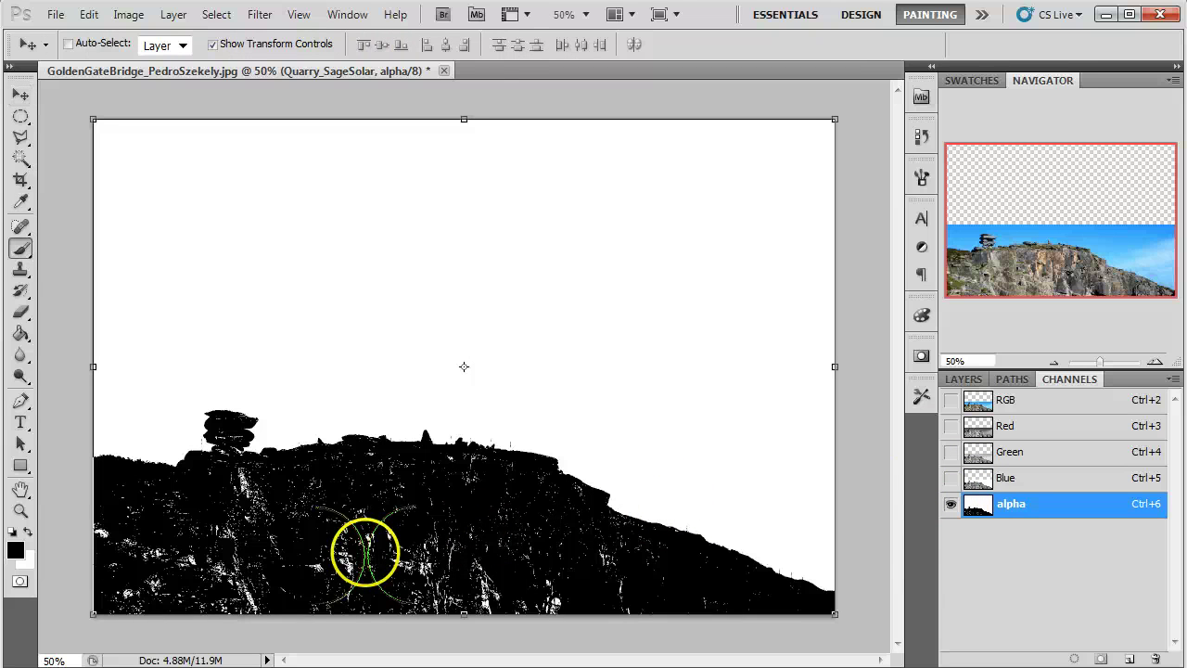
{"action": "key", "text": "b"}
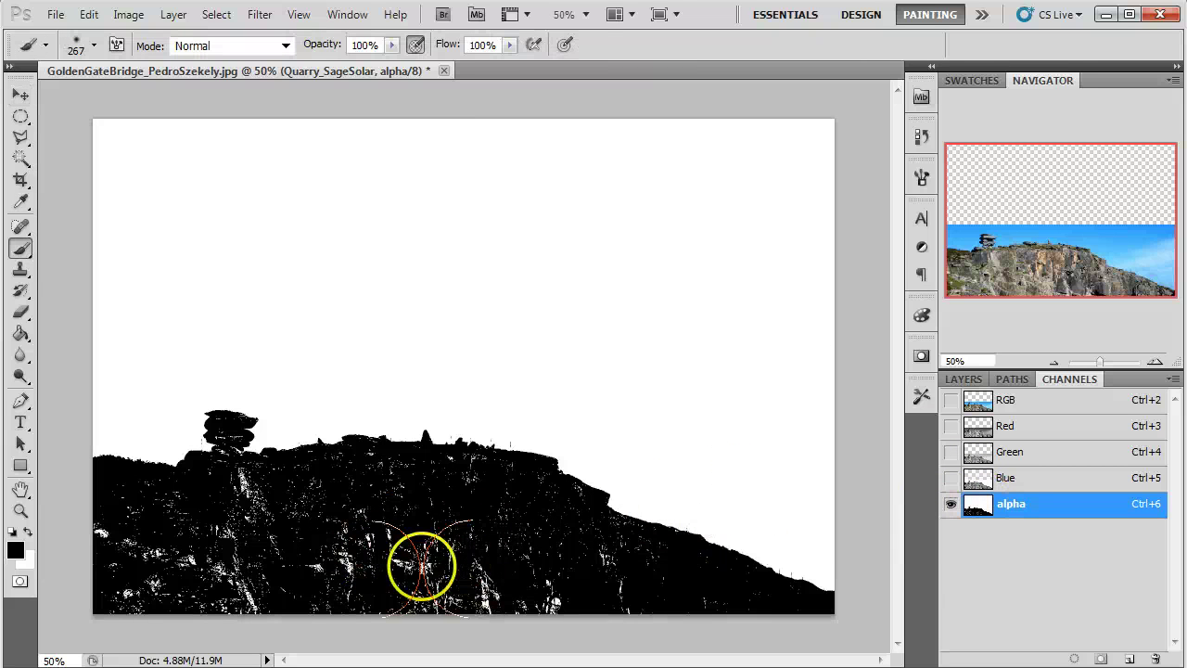
{"action": "right_click", "coordinate": [494, 604]}
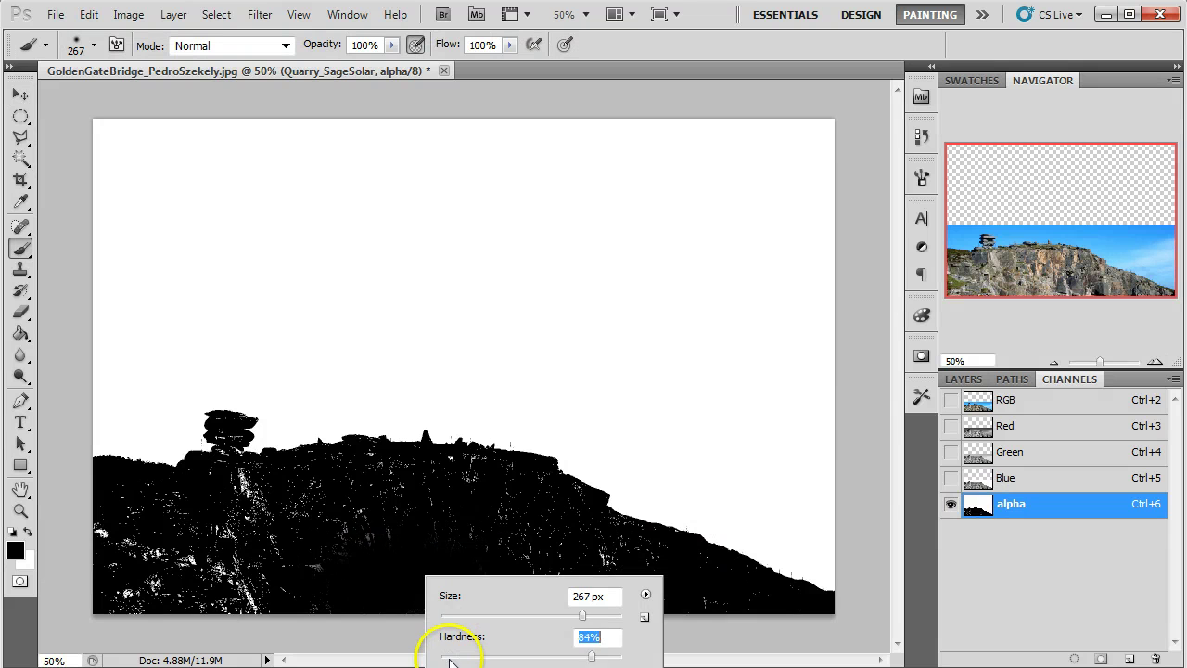
{"action": "key", "text": "Return"}
{"action": "mouse_move", "coordinate": [408, 570]}
{"action": "left_mouse_down"}
{"action": "mouse_move", "coordinate": [324, 575]}
{"action": "mouse_move", "coordinate": [167, 550]}
{"action": "mouse_move", "coordinate": [538, 631]}
{"action": "mouse_move", "coordinate": [628, 625]}
{"action": "mouse_move", "coordinate": [620, 616]}
{"action": "left_mouse_up"}
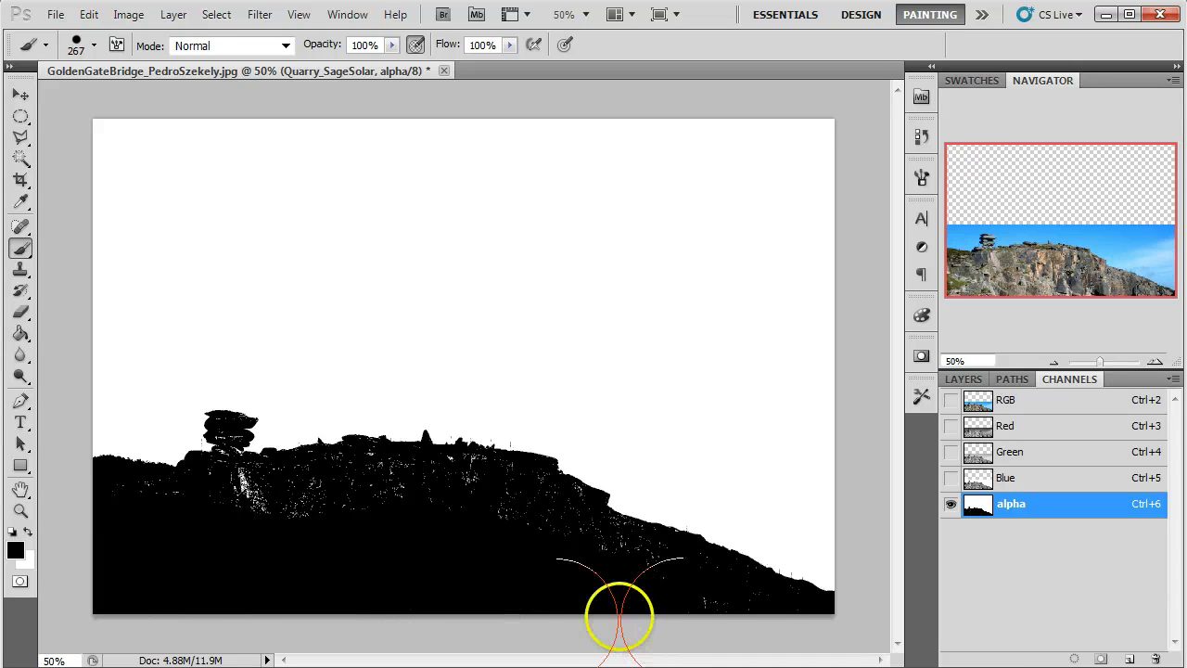
{"action": "key", "text": "ctrl+plus"}
{"action": "key", "text": "ctrl+plus"}
{"action": "left_click_drag", "start_coordinate": [398, 541], "coordinate": [606, 390]}
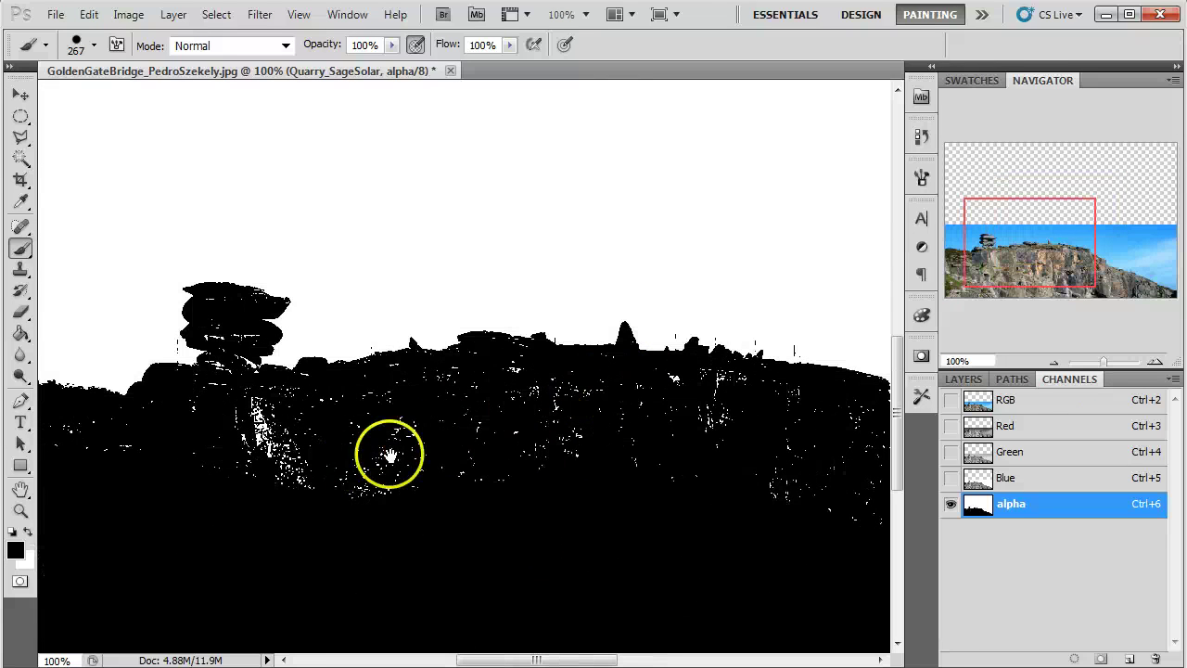
{"action": "left_click_drag", "start_coordinate": [298, 503], "coordinate": [337, 529]}
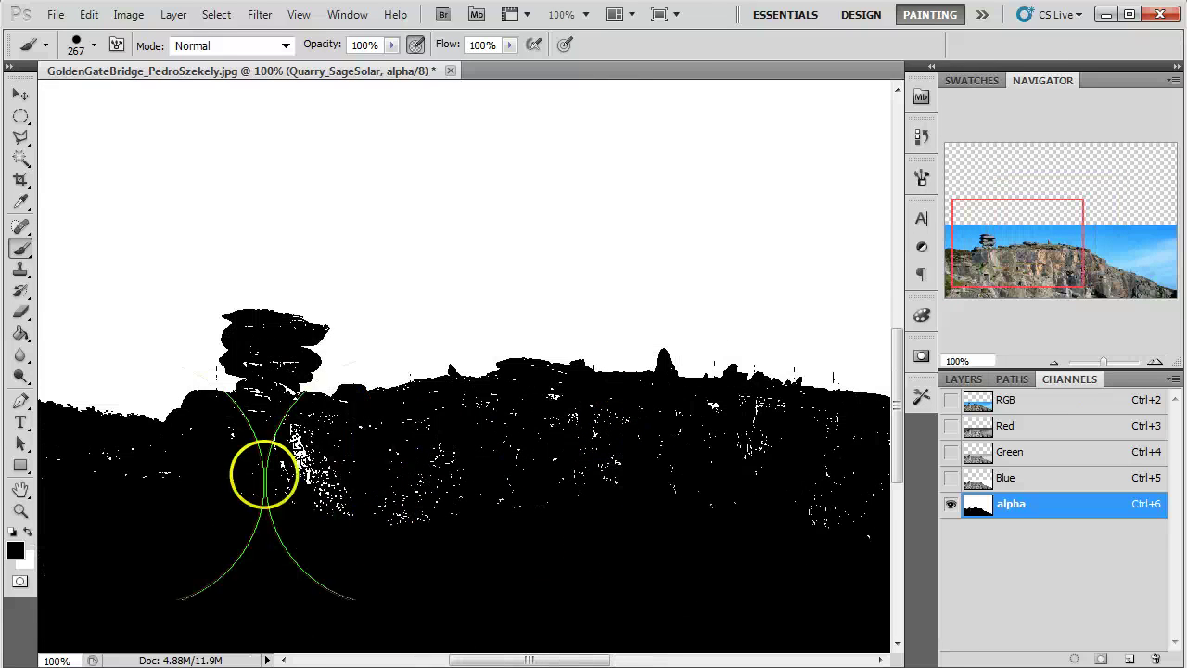
{"action": "left_click_drag", "start_coordinate": [388, 497], "coordinate": [432, 555]}
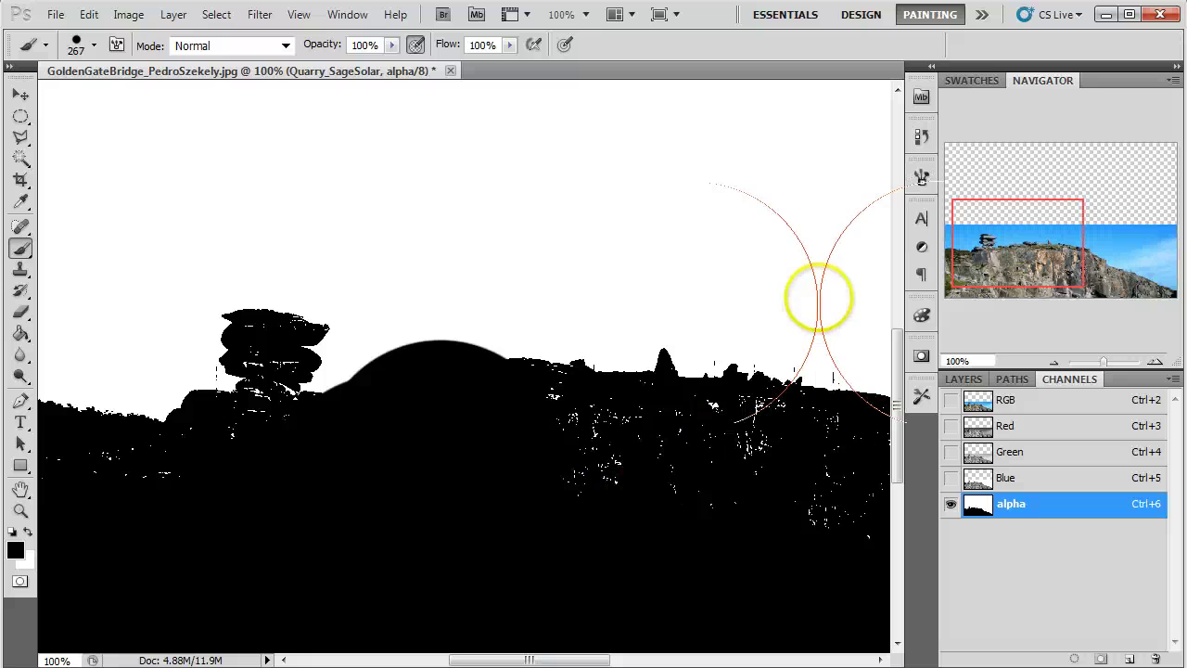
{"action": "left_click", "coordinate": [922, 137]}
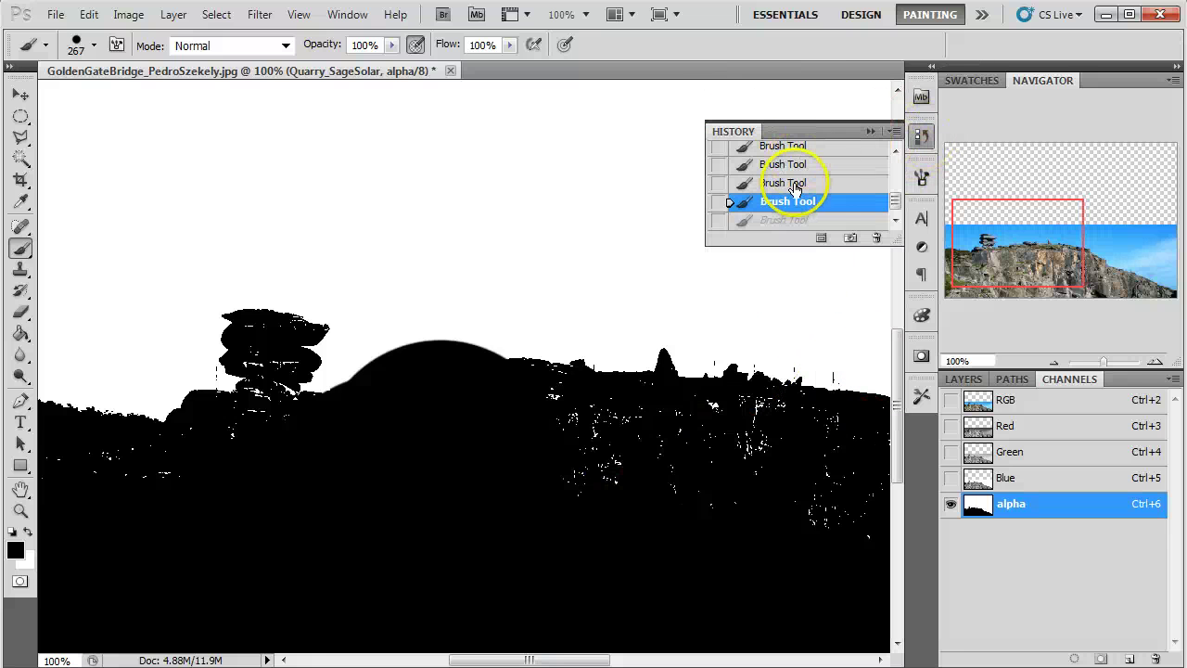
{"action": "left_click", "coordinate": [788, 181]}
Step: Paint the white specks in the upper cliff black with the 267 px brush, staying below the ridge line
{"action": "mouse_move", "coordinate": [461, 527]}
{"action": "left_mouse_down"}
{"action": "mouse_move", "coordinate": [501, 518]}
{"action": "mouse_move", "coordinate": [537, 510]}
{"action": "left_mouse_up"}
{"action": "left_click", "coordinate": [583, 519]}
{"action": "mouse_move", "coordinate": [401, 534]}
{"action": "left_mouse_down"}
{"action": "mouse_move", "coordinate": [206, 548]}
{"action": "mouse_move", "coordinate": [511, 548]}
{"action": "mouse_move", "coordinate": [671, 501]}
{"action": "mouse_move", "coordinate": [649, 498]}
{"action": "mouse_move", "coordinate": [723, 504]}
{"action": "left_mouse_up"}
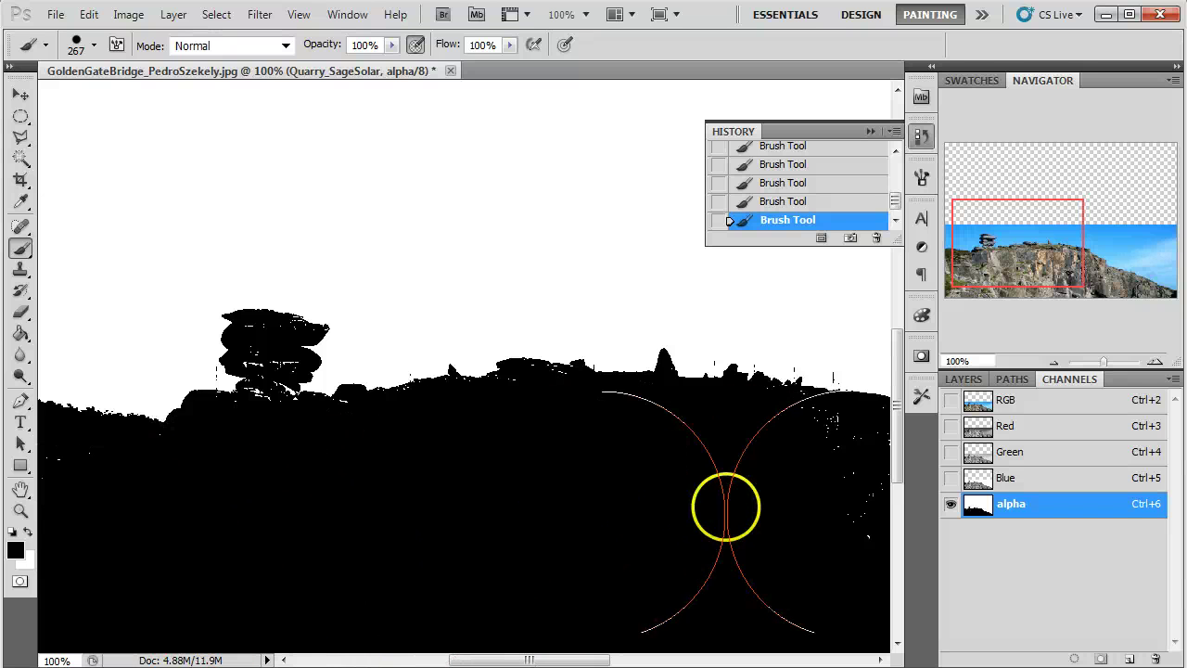
{"action": "mouse_move", "coordinate": [747, 548]}
{"action": "left_mouse_down"}
{"action": "mouse_move", "coordinate": [220, 524]}
{"action": "mouse_move", "coordinate": [315, 483]}
{"action": "left_mouse_up"}
Step: Paint black over the small white gaps around the base of the rock stack with a 24 px brush
{"action": "mouse_move", "coordinate": [368, 427]}
{"action": "left_mouse_down"}
{"action": "mouse_move", "coordinate": [269, 395]}
{"action": "mouse_move", "coordinate": [520, 529]}
{"action": "mouse_move", "coordinate": [581, 537]}
{"action": "mouse_move", "coordinate": [502, 511]}
{"action": "mouse_move", "coordinate": [689, 592]}
{"action": "mouse_move", "coordinate": [761, 605]}
{"action": "mouse_move", "coordinate": [502, 515]}
{"action": "mouse_move", "coordinate": [397, 435]}
{"action": "mouse_move", "coordinate": [321, 403]}
{"action": "left_mouse_up"}
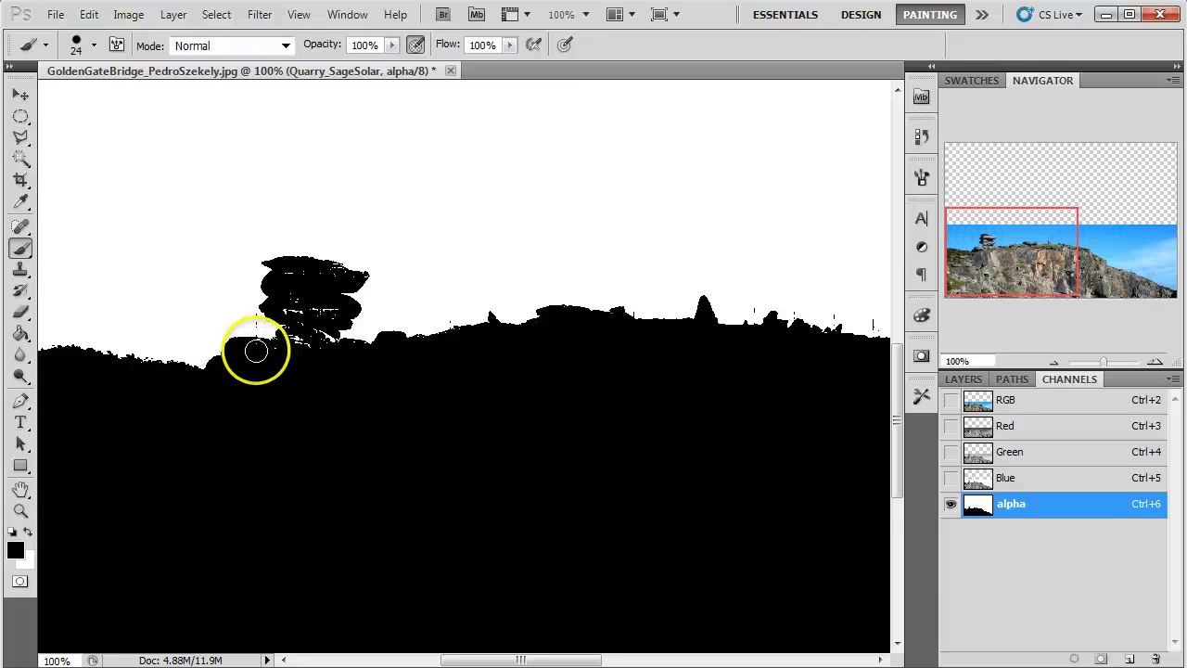
{"action": "left_click_drag", "start_coordinate": [255, 351], "coordinate": [302, 347]}
{"action": "left_click_drag", "start_coordinate": [302, 288], "coordinate": [292, 280]}
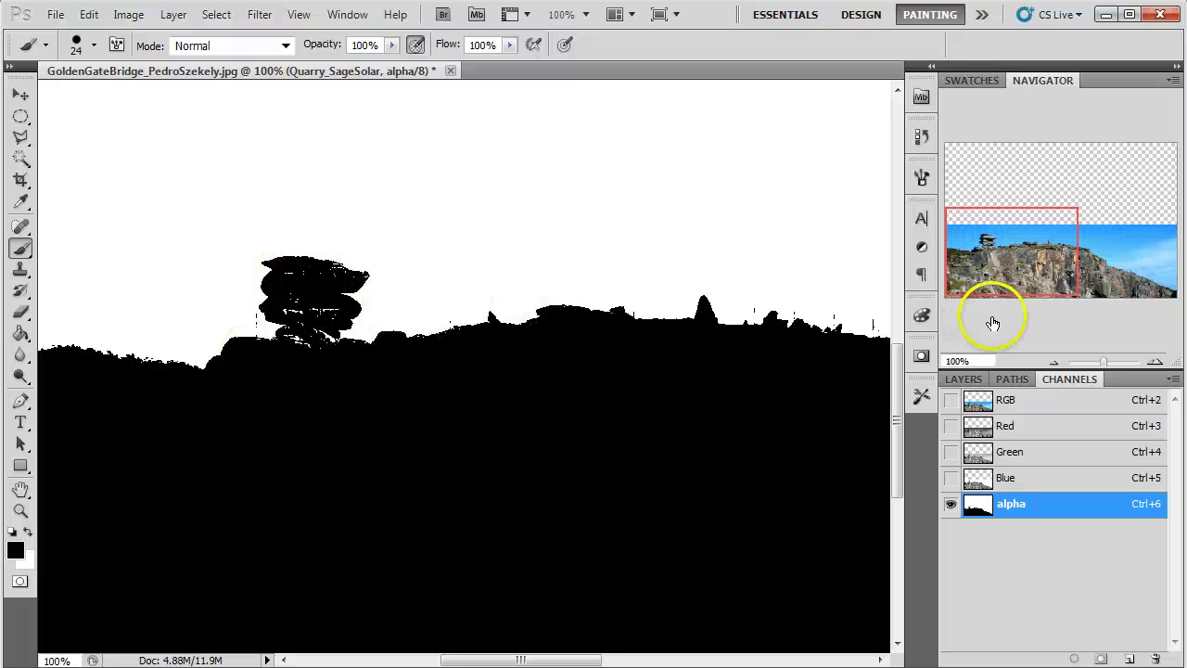
Step: Overlay the alpha mask on the RGB image at 200% and paint black over the unmasked gaps inside the rock stack
{"action": "left_click", "coordinate": [1154, 365]}
{"action": "left_click_drag", "start_coordinate": [1038, 250], "coordinate": [1020, 245]}
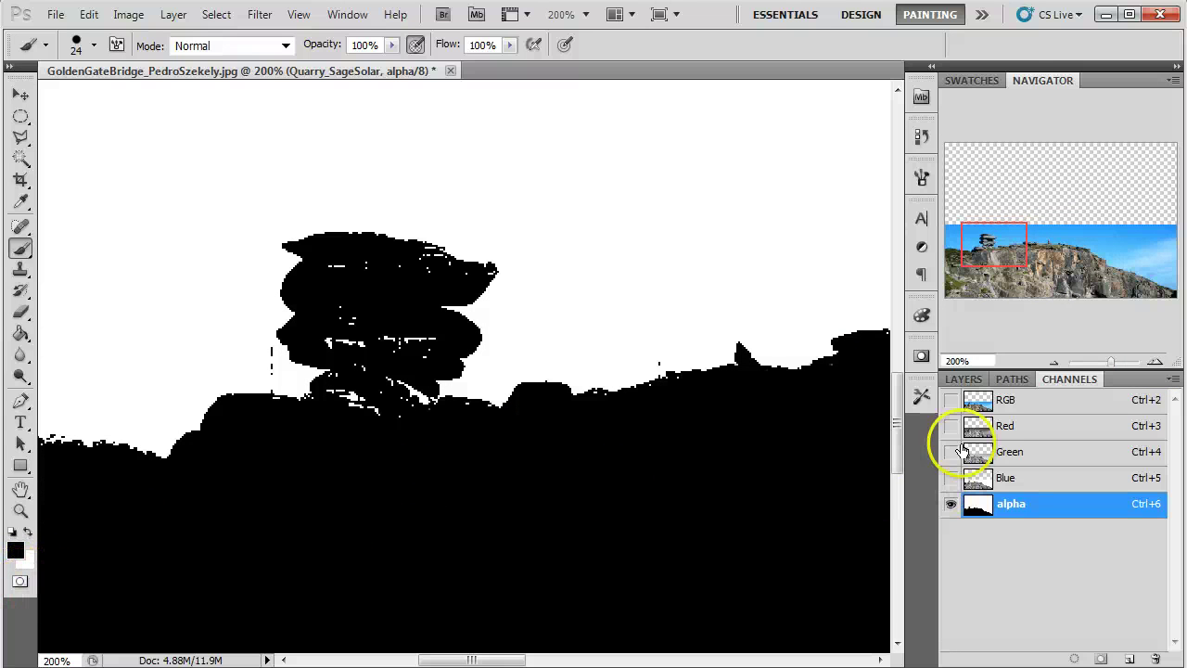
{"action": "left_click", "coordinate": [951, 403]}
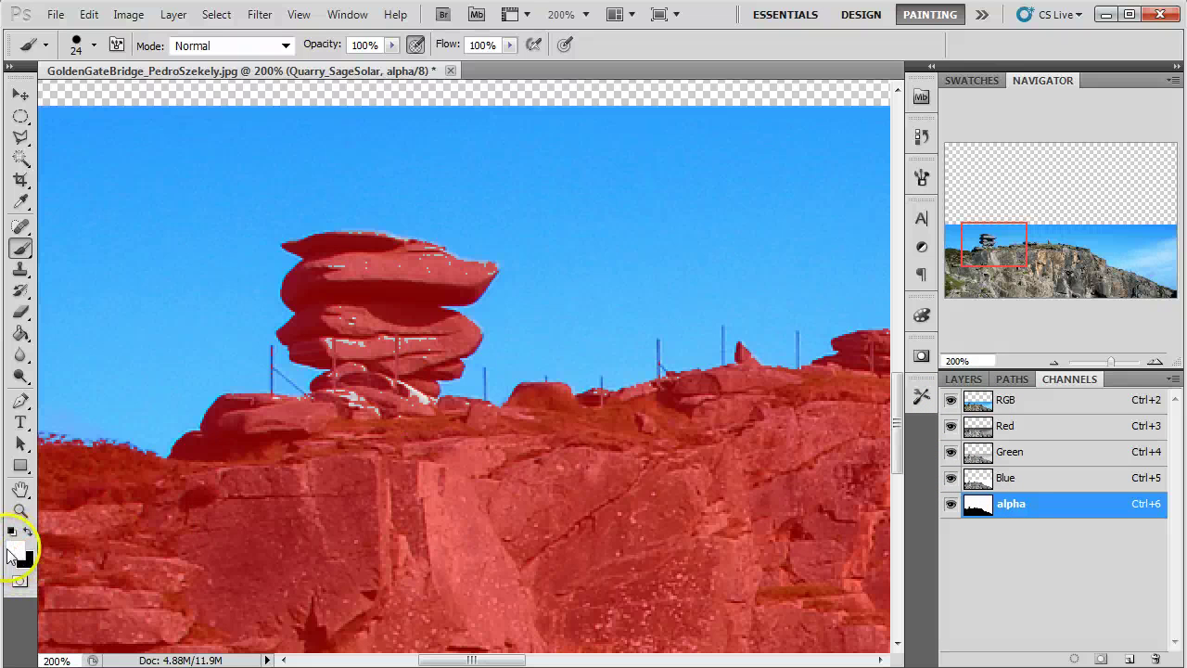
{"action": "mouse_move", "coordinate": [321, 411]}
{"action": "left_mouse_down"}
{"action": "mouse_move", "coordinate": [349, 402]}
{"action": "mouse_move", "coordinate": [360, 414]}
{"action": "mouse_move", "coordinate": [346, 402]}
{"action": "mouse_move", "coordinate": [363, 397]}
{"action": "mouse_move", "coordinate": [388, 412]}
{"action": "mouse_move", "coordinate": [354, 403]}
{"action": "mouse_move", "coordinate": [350, 417]}
{"action": "mouse_move", "coordinate": [353, 360]}
{"action": "mouse_move", "coordinate": [333, 341]}
{"action": "mouse_move", "coordinate": [427, 340]}
{"action": "mouse_move", "coordinate": [407, 406]}
{"action": "mouse_move", "coordinate": [302, 419]}
{"action": "left_mouse_up"}
{"action": "key", "text": "x"}
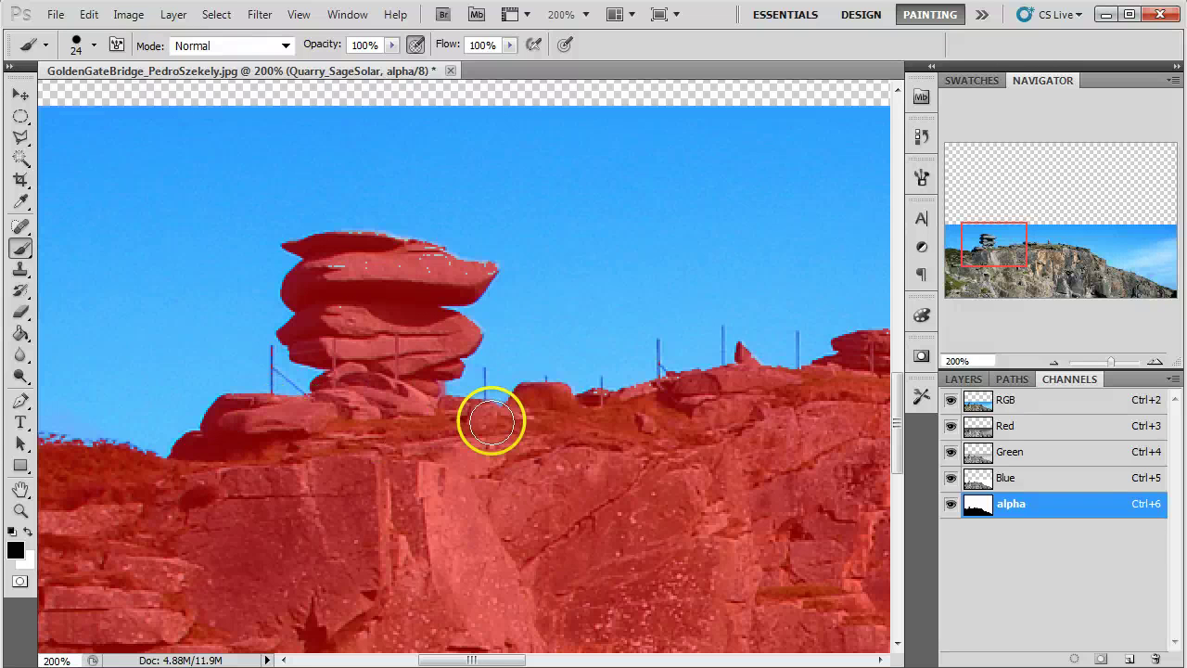
{"action": "mouse_move", "coordinate": [411, 281]}
{"action": "left_mouse_down"}
{"action": "mouse_move", "coordinate": [430, 268]}
{"action": "mouse_move", "coordinate": [397, 260]}
{"action": "mouse_move", "coordinate": [334, 276]}
{"action": "mouse_move", "coordinate": [395, 286]}
{"action": "mouse_move", "coordinate": [458, 275]}
{"action": "left_mouse_up"}
Step: Reduce the brush to 8 px and paint black over the remaining specks along the rock stack's upper edge
{"action": "right_click", "coordinate": [404, 274]}
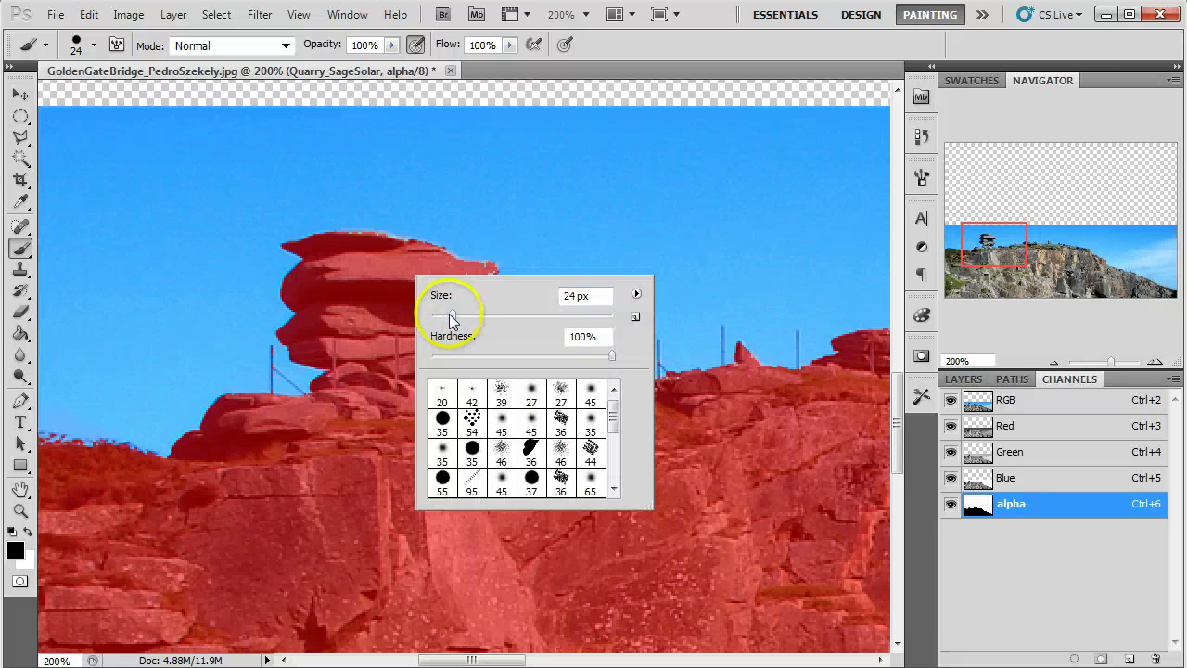
{"action": "key", "text": "Return"}
{"action": "right_click", "coordinate": [448, 274]}
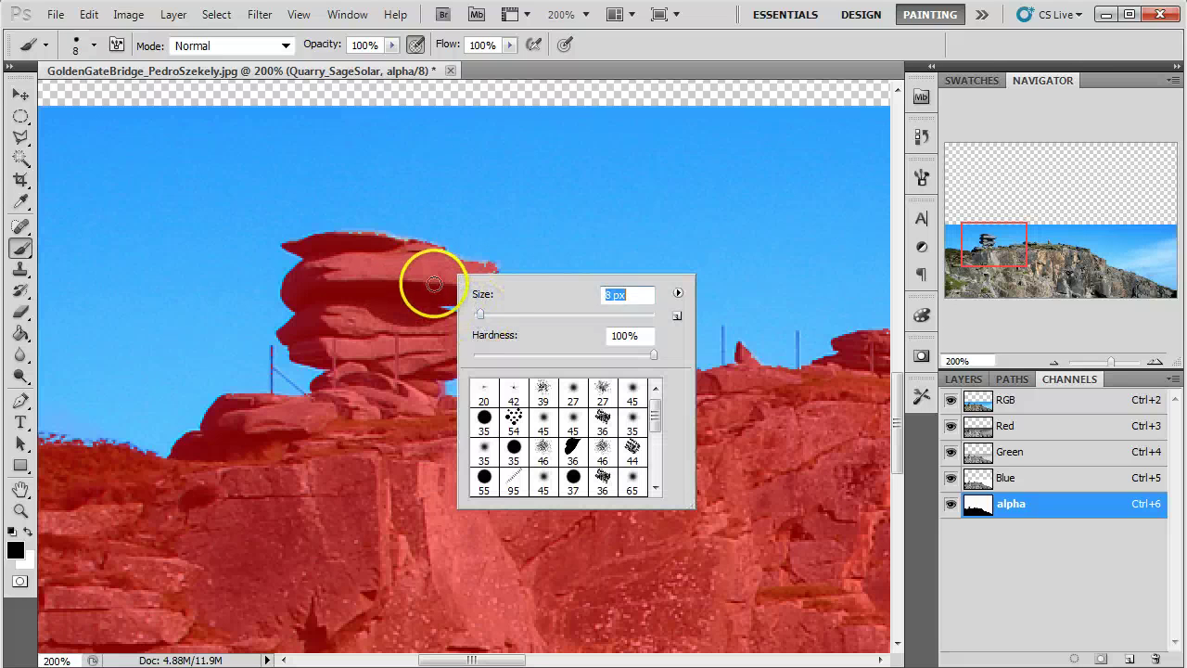
{"action": "key", "text": "Return"}
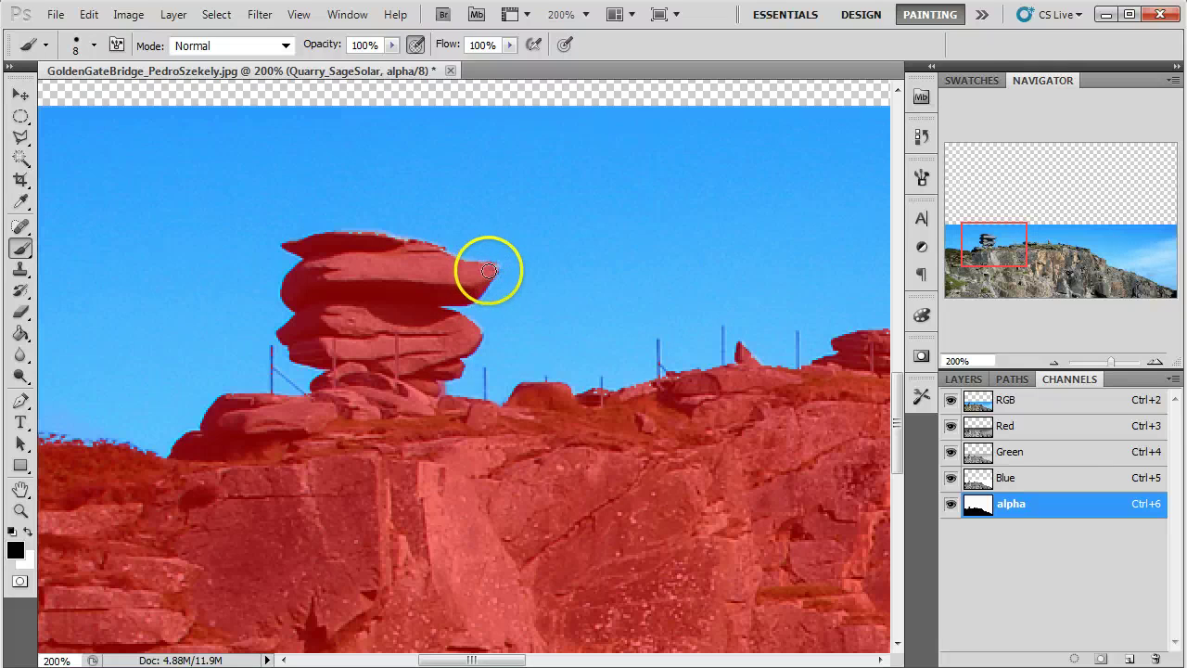
Step: Examine the mask overlay's edge along the ridge, from the rock stack to the far end of the cliff
{"action": "left_click_drag", "start_coordinate": [260, 466], "coordinate": [417, 425]}
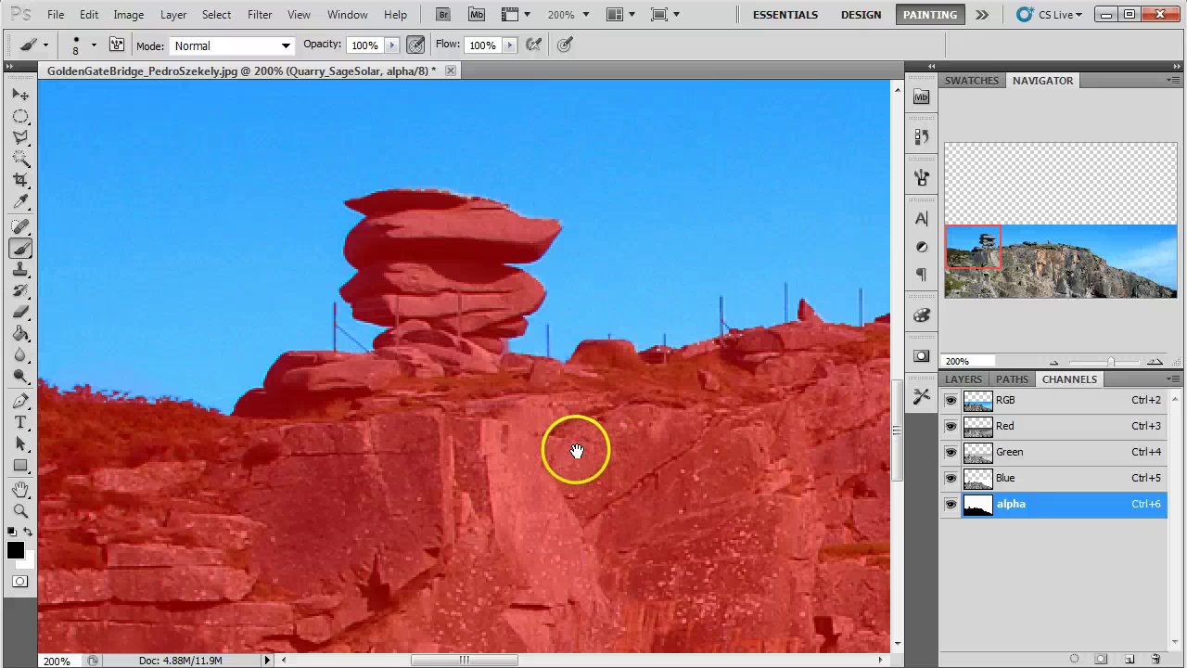
{"action": "left_click", "coordinate": [984, 248]}
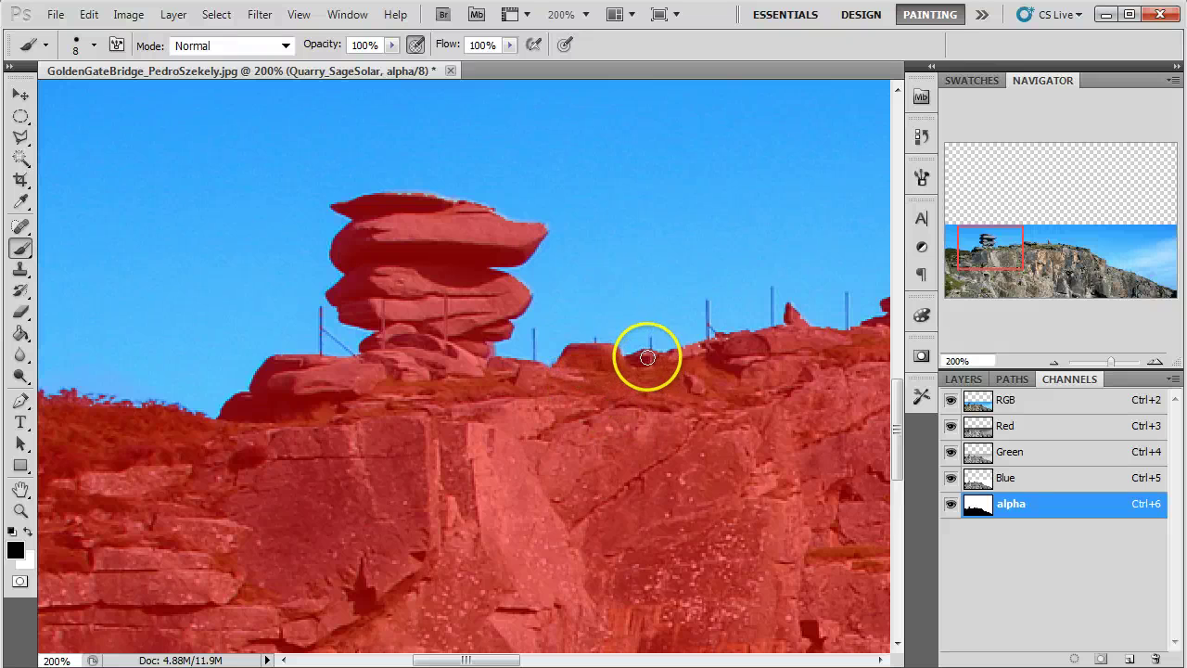
{"action": "left_click_drag", "start_coordinate": [954, 265], "coordinate": [1041, 252]}
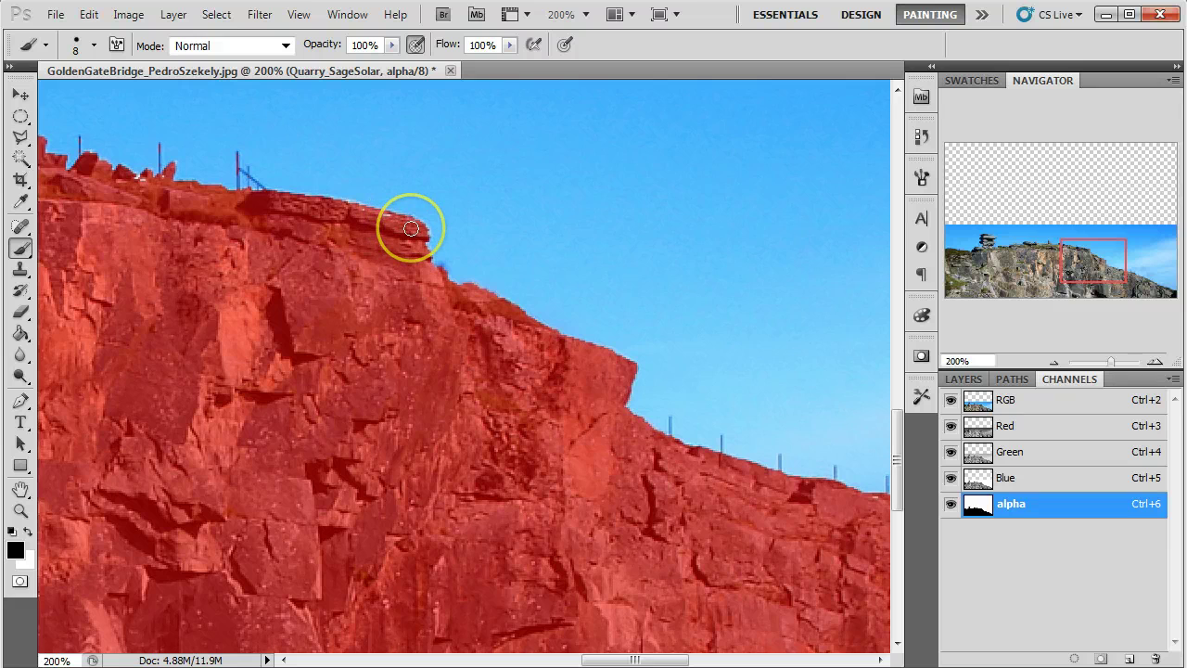
{"action": "scroll", "coordinate": [816, 484], "scroll_direction": "down", "scroll_amount": 2}
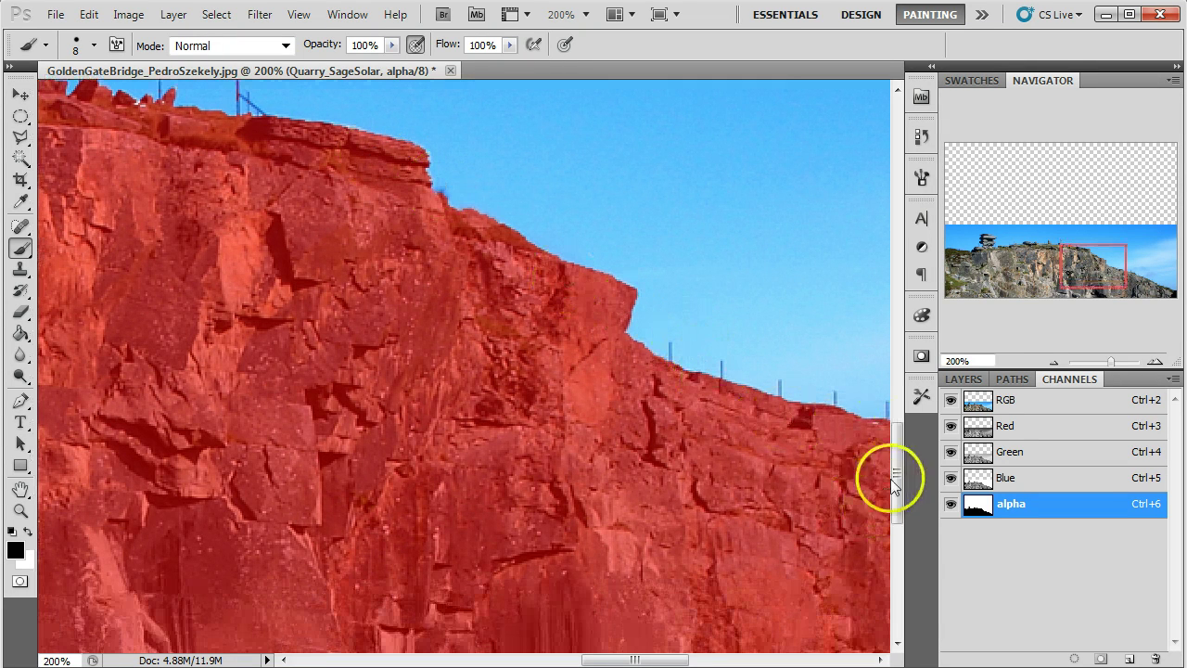
{"action": "left_click_drag", "start_coordinate": [1073, 297], "coordinate": [1097, 273]}
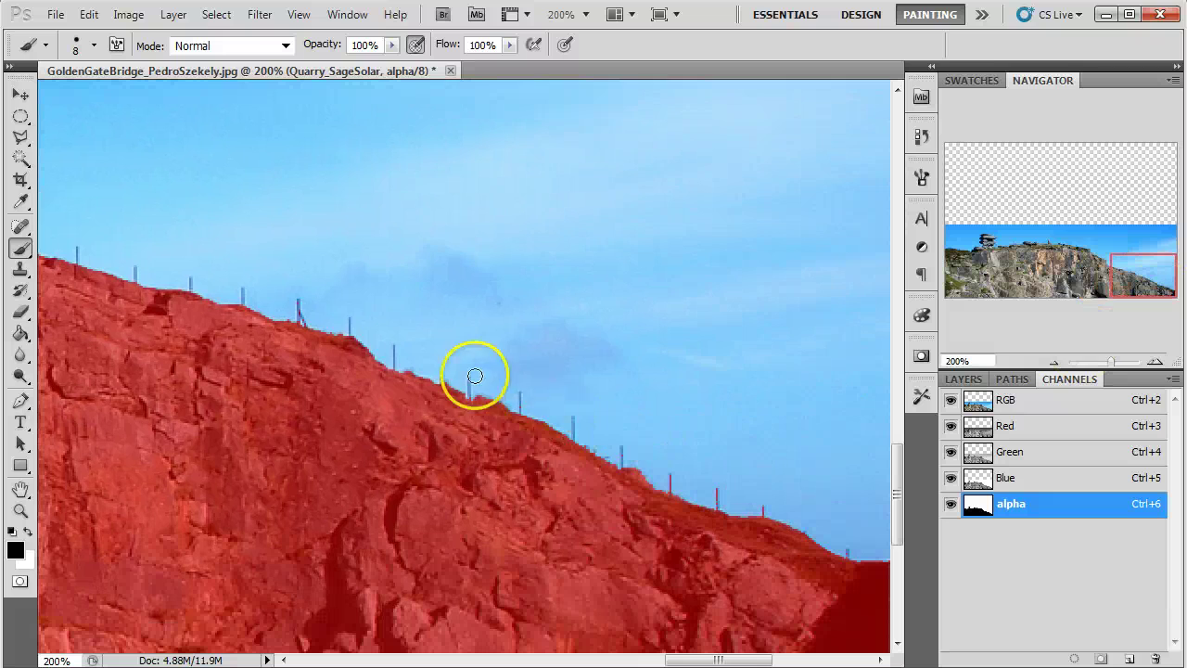
{"action": "left_click_drag", "start_coordinate": [1121, 277], "coordinate": [930, 264]}
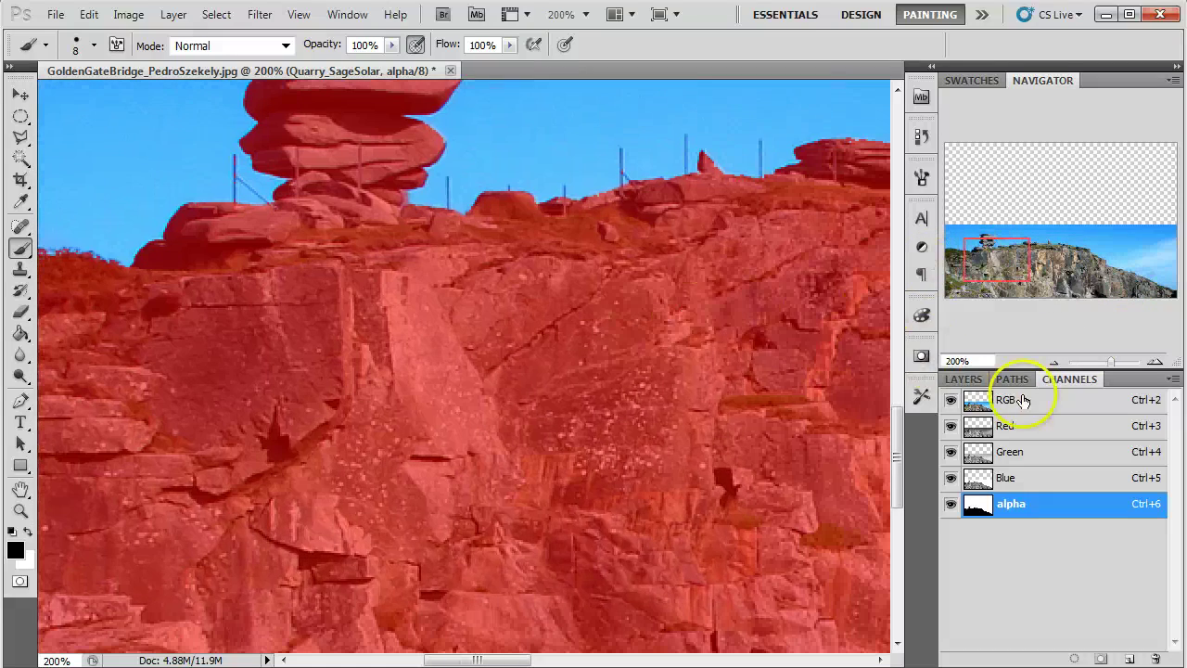
Step: Toggle the mask overlay to check it at 100%, then display the alpha channel alone
{"action": "left_click", "coordinate": [1050, 363]}
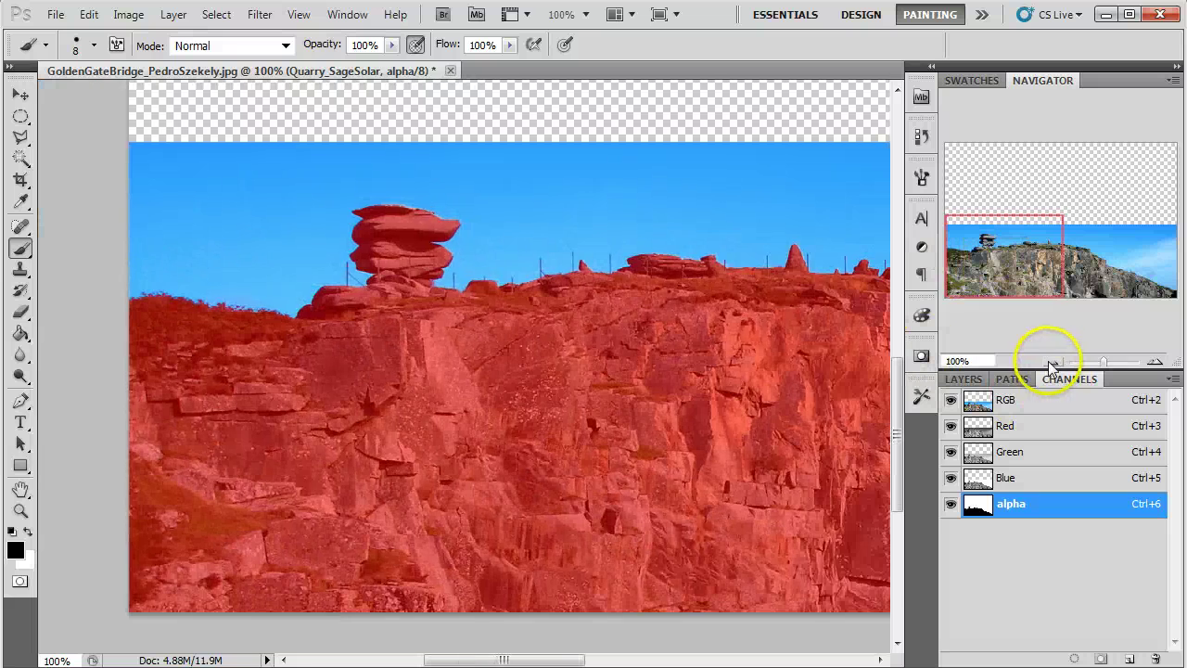
{"action": "left_click", "coordinate": [950, 502]}
{"action": "left_click", "coordinate": [950, 503]}
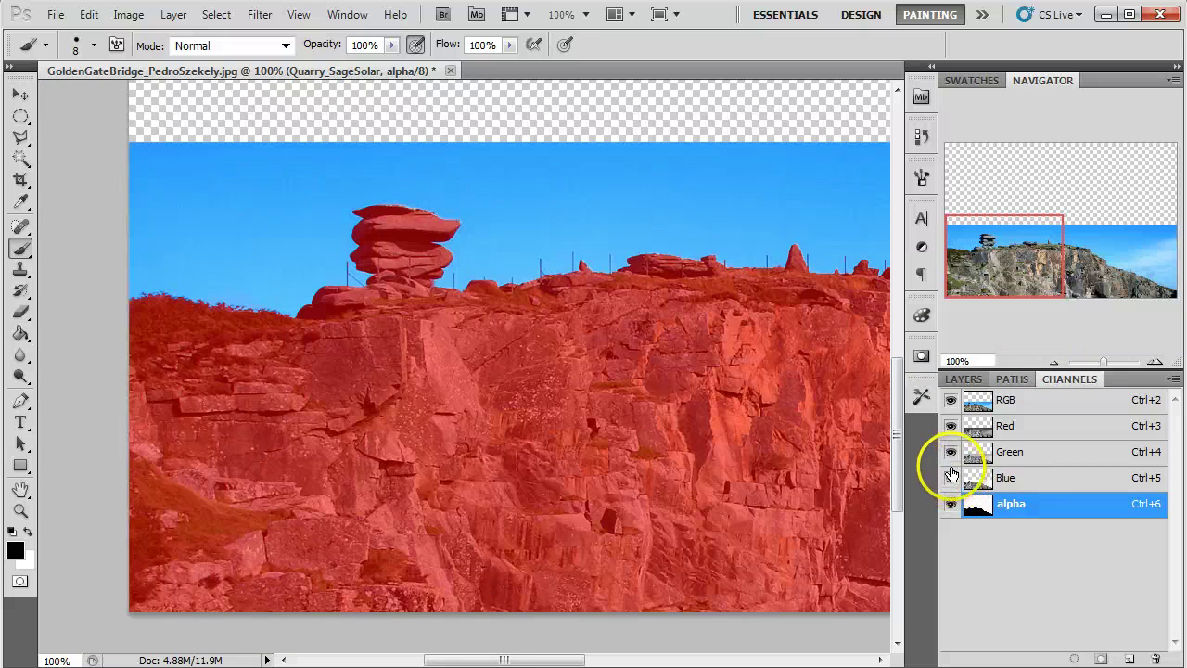
{"action": "left_click", "coordinate": [957, 510]}
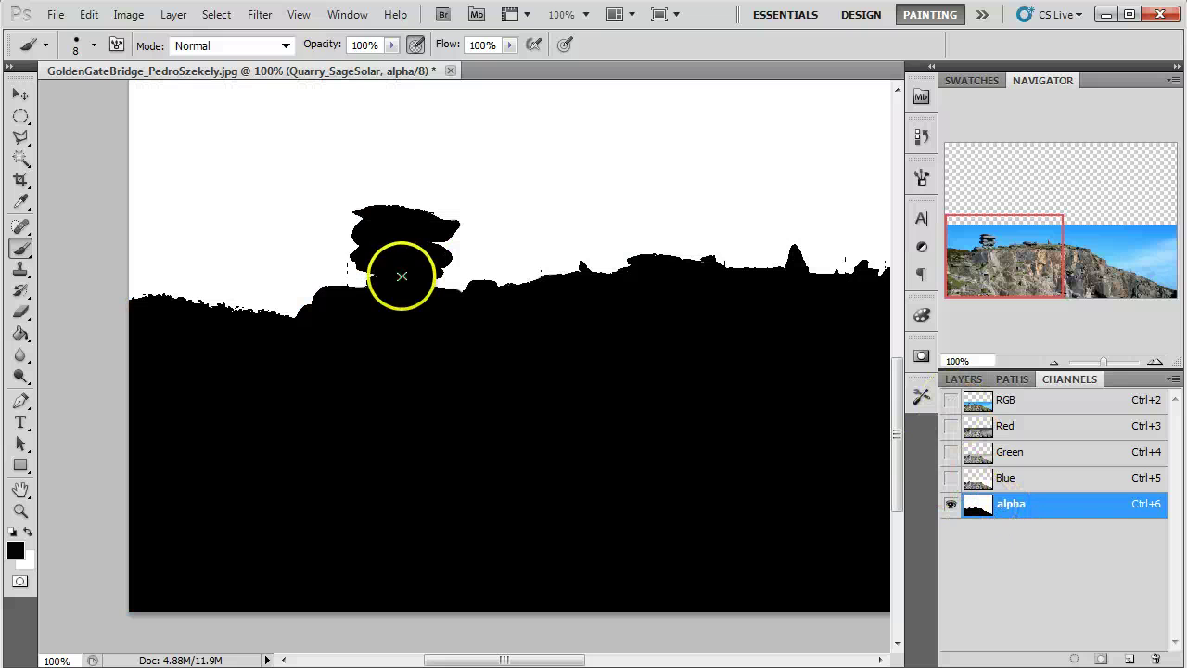
Step: Compare the mask overlay on the RGB image with the alpha channel shown alone
{"action": "left_click", "coordinate": [950, 400]}
{"action": "left_click", "coordinate": [951, 400]}
{"action": "left_click", "coordinate": [950, 399]}
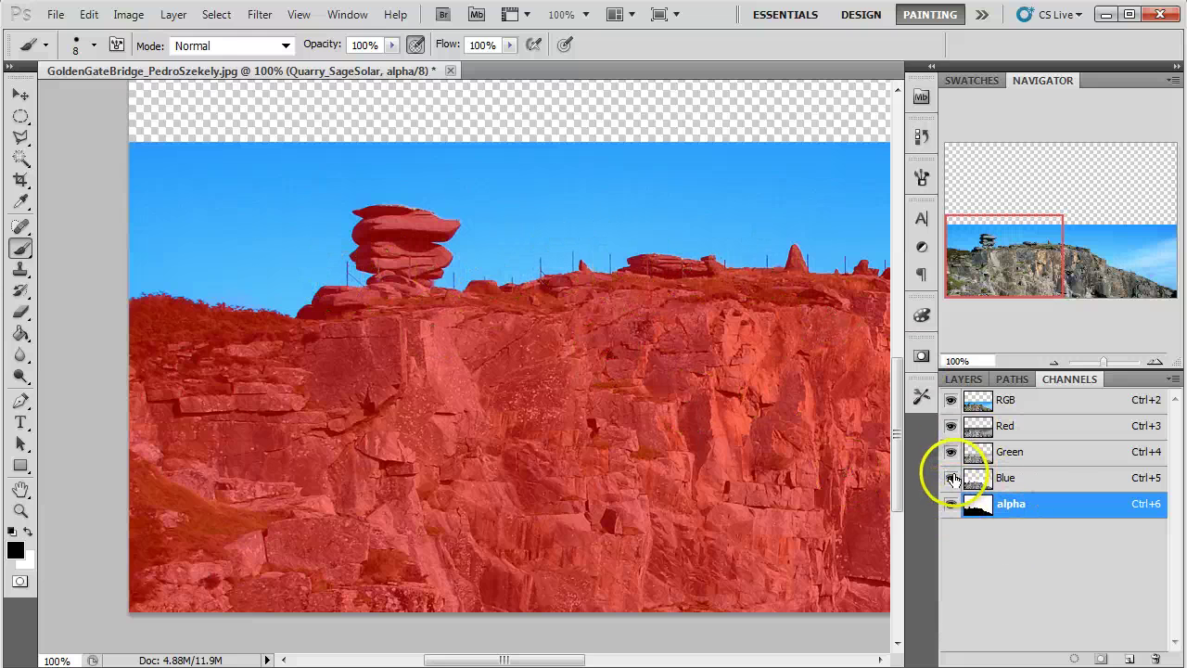
{"action": "left_click", "coordinate": [950, 399]}
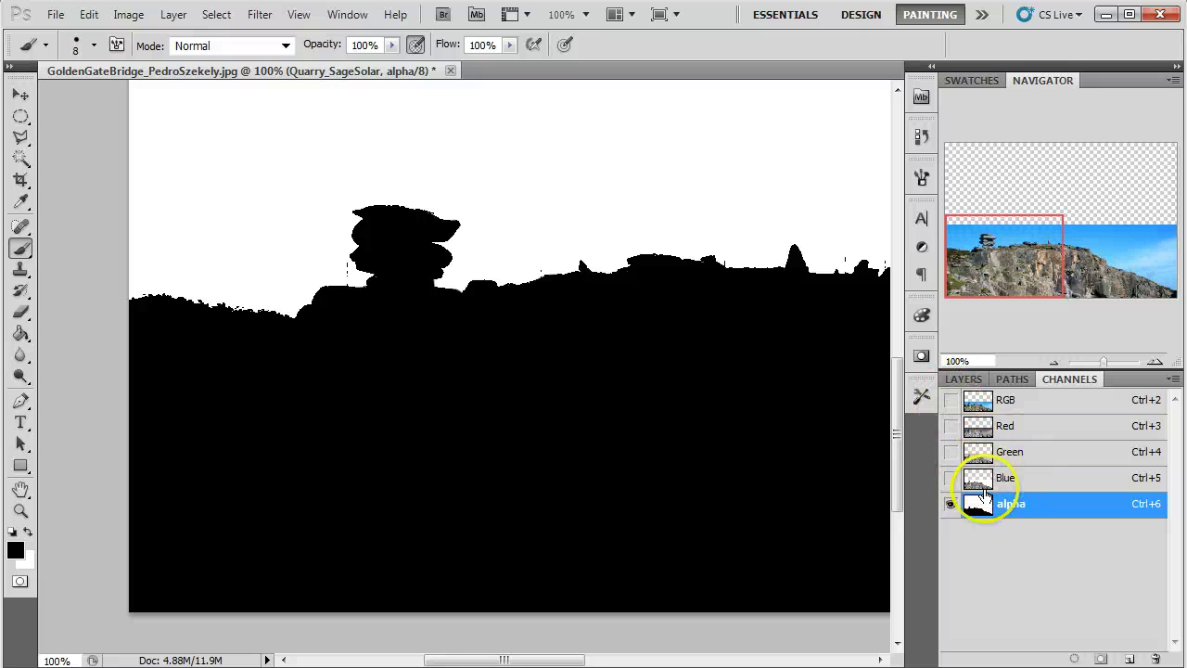
Step: Select the alpha channel's black cliff area with the Magic Wand and turn it into a layer mask on Quarry_SageSolar
{"action": "key", "text": "w"}
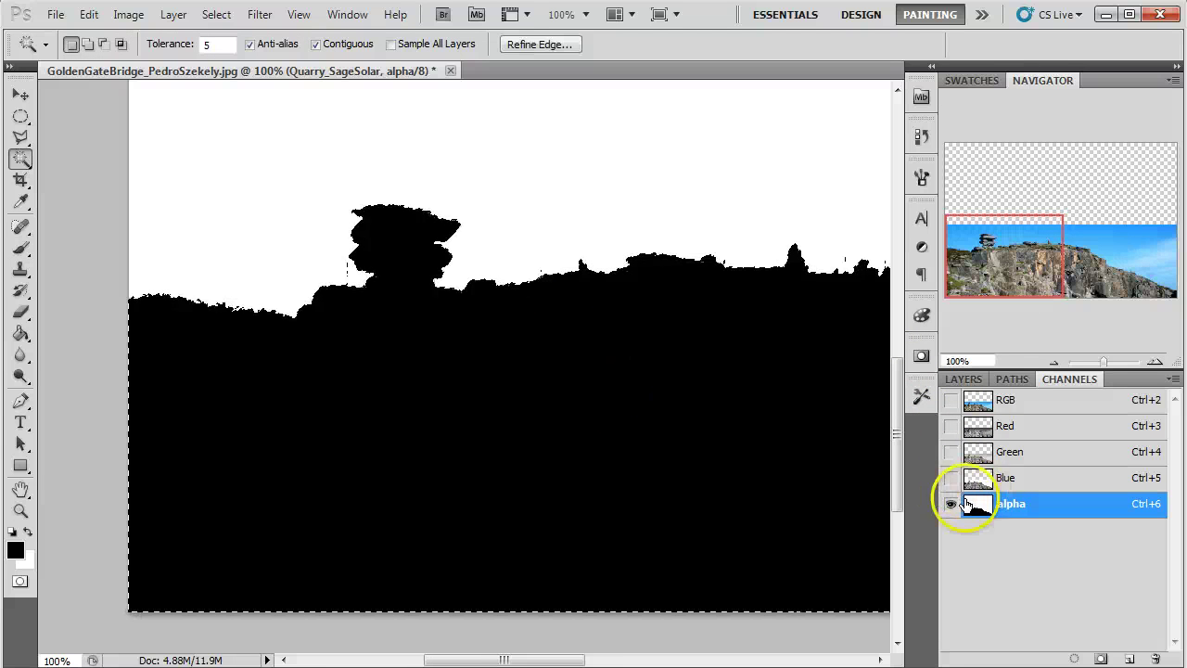
{"action": "left_click", "coordinate": [950, 399]}
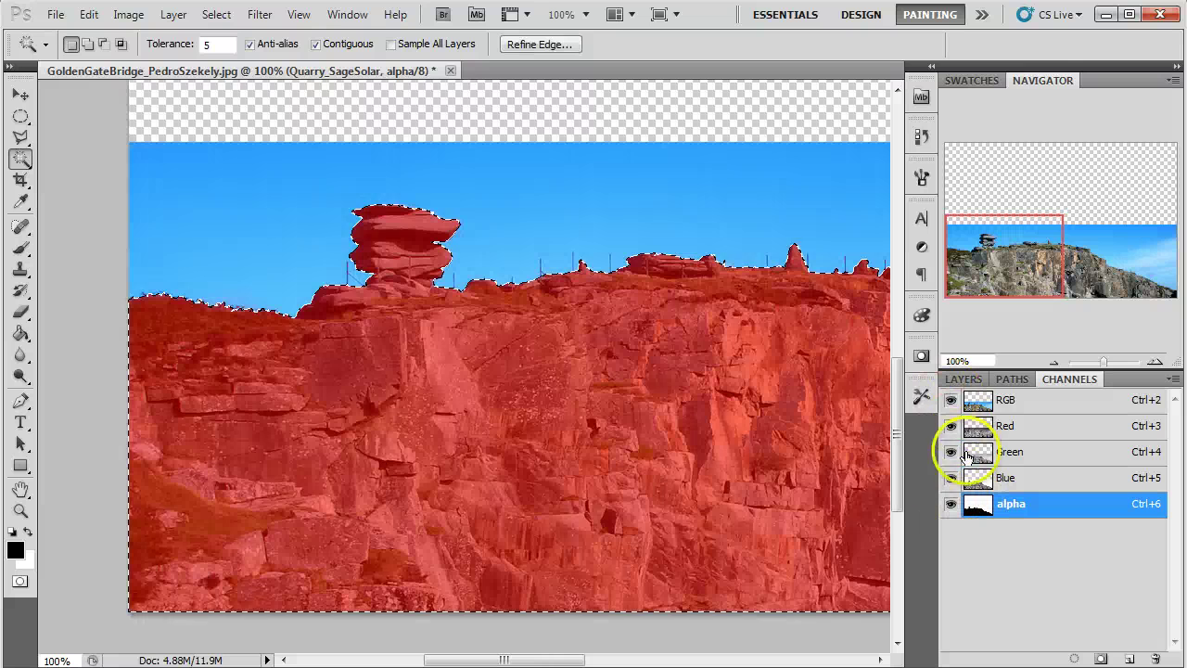
{"action": "left_click", "coordinate": [952, 505]}
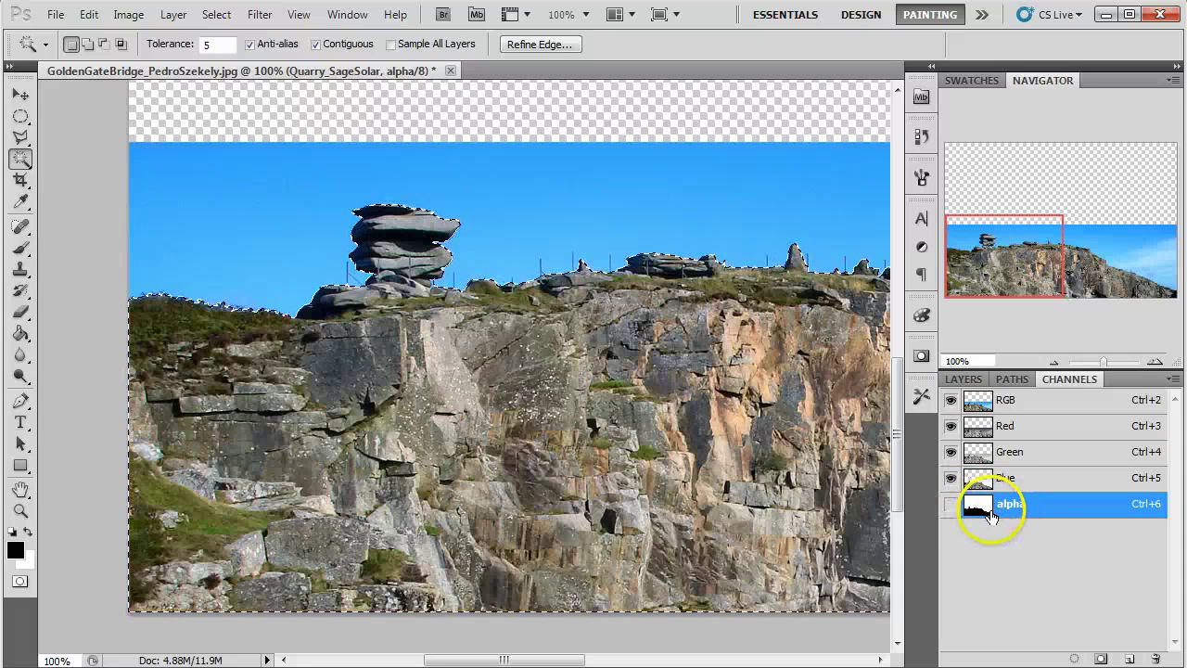
{"action": "left_click", "coordinate": [963, 378]}
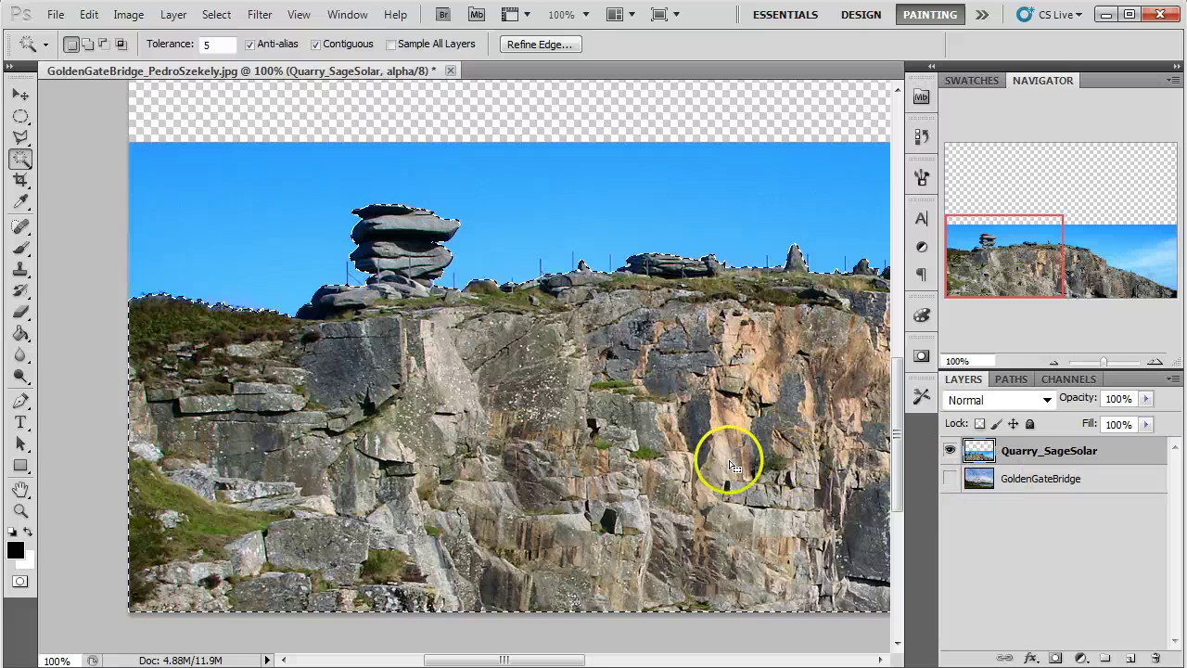
{"action": "left_click", "coordinate": [1054, 657]}
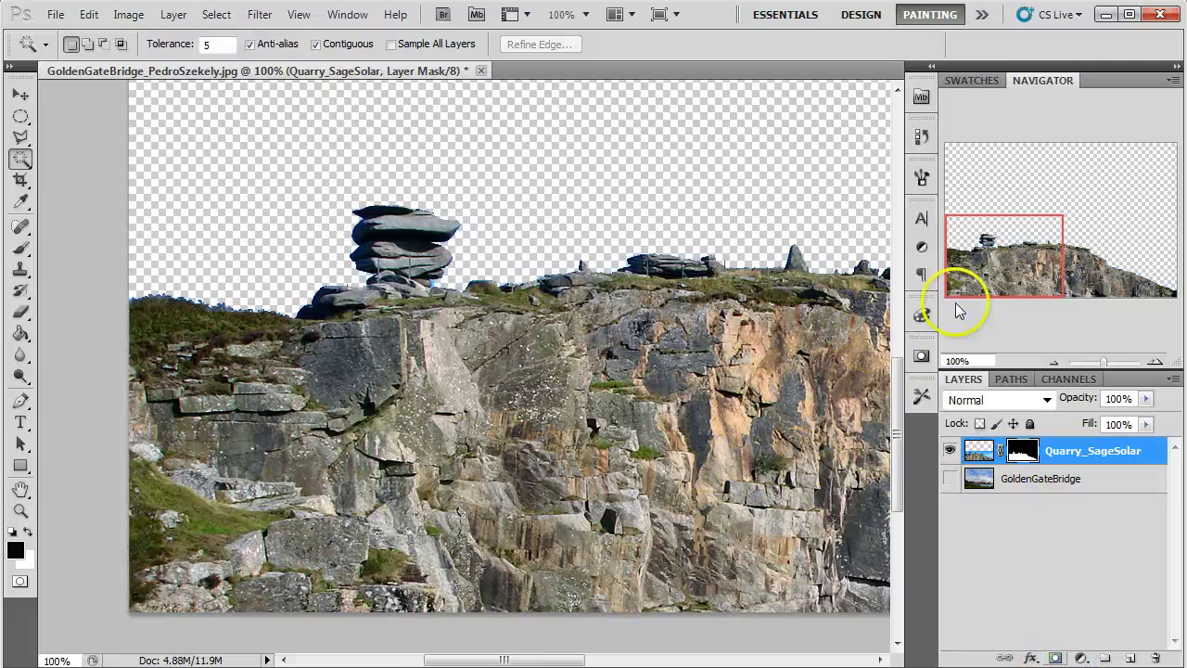
Step: Inspect the masked cliff edge around the rock stack at 200% and show the GoldenGateBridge layer behind it
{"action": "left_click_drag", "start_coordinate": [992, 270], "coordinate": [1037, 302]}
{"action": "left_click", "coordinate": [1055, 360]}
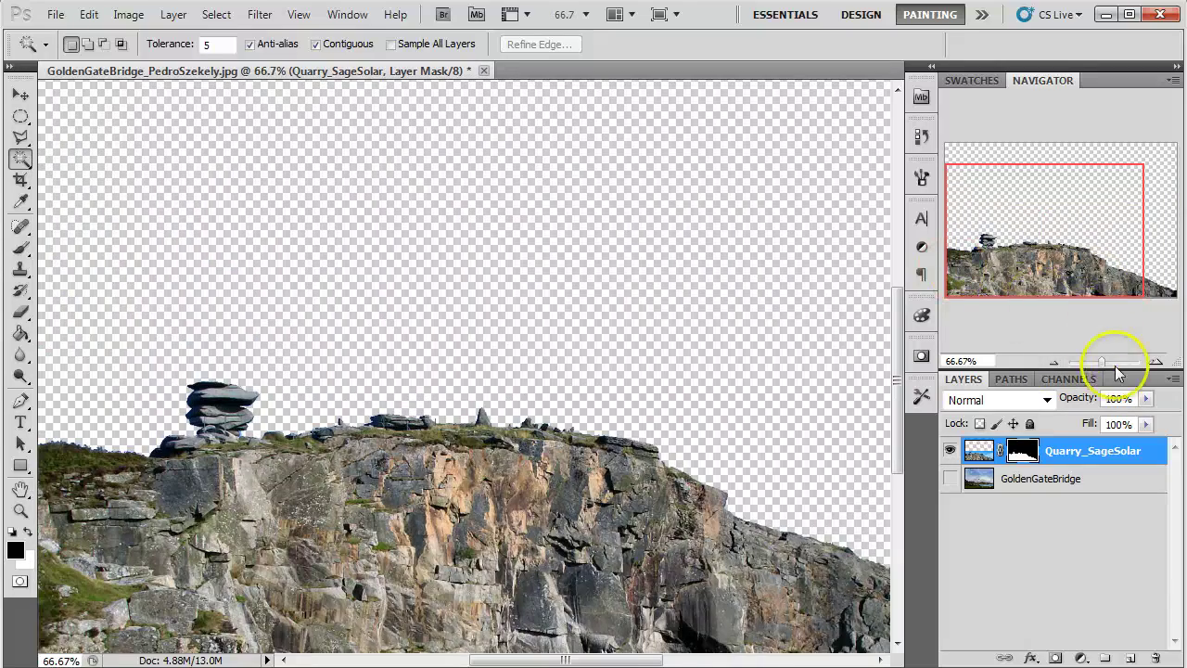
{"action": "left_click", "coordinate": [1155, 360]}
{"action": "left_click", "coordinate": [1154, 361]}
{"action": "left_click_drag", "start_coordinate": [1073, 260], "coordinate": [953, 267]}
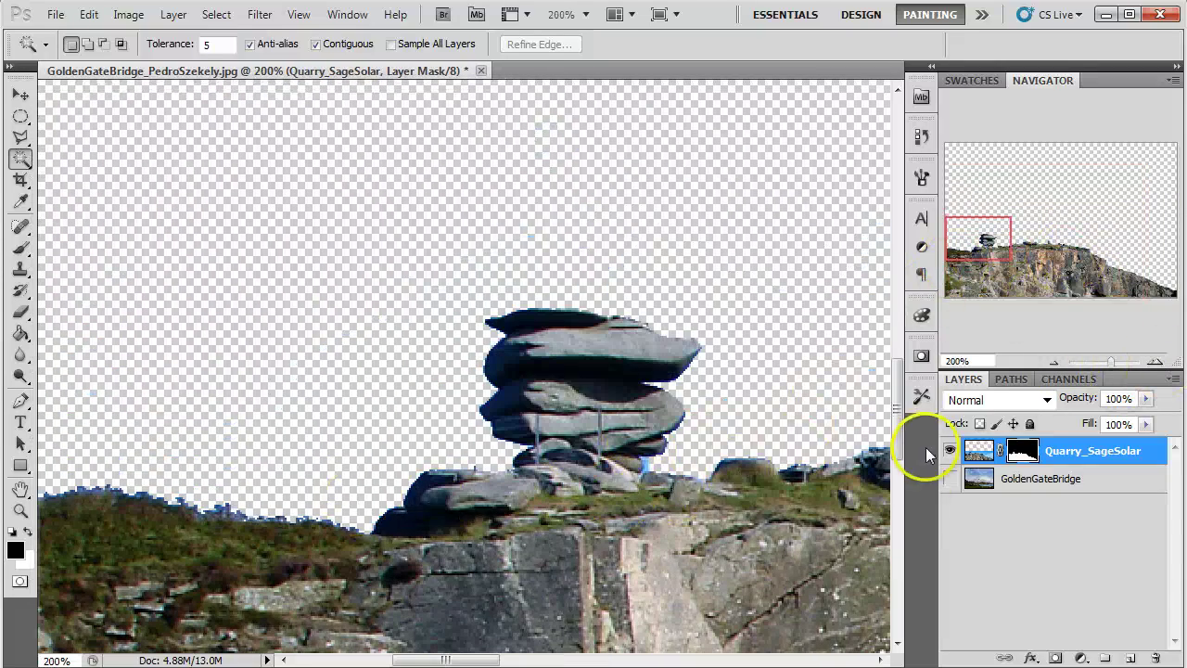
{"action": "left_click", "coordinate": [950, 478]}
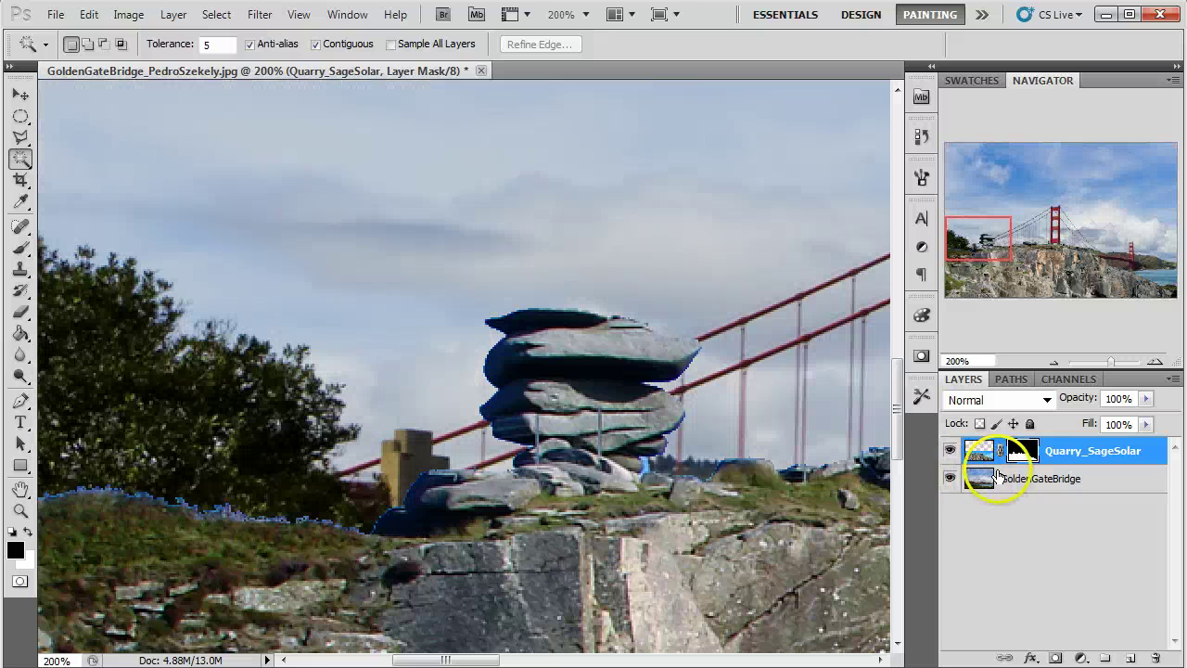
Step: Open Refine Mask for the Quarry_SageSolar layer mask, keeping the On Layers view
{"action": "left_click", "coordinate": [980, 483]}
{"action": "left_click", "coordinate": [1075, 451]}
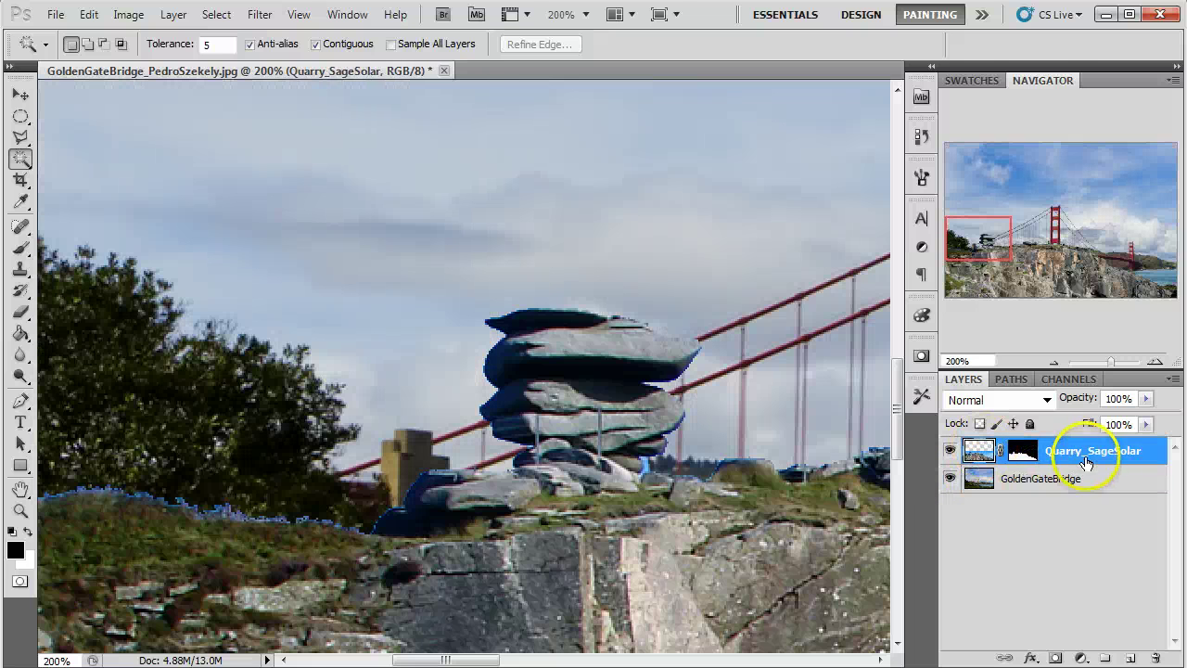
{"action": "right_click", "coordinate": [1030, 454]}
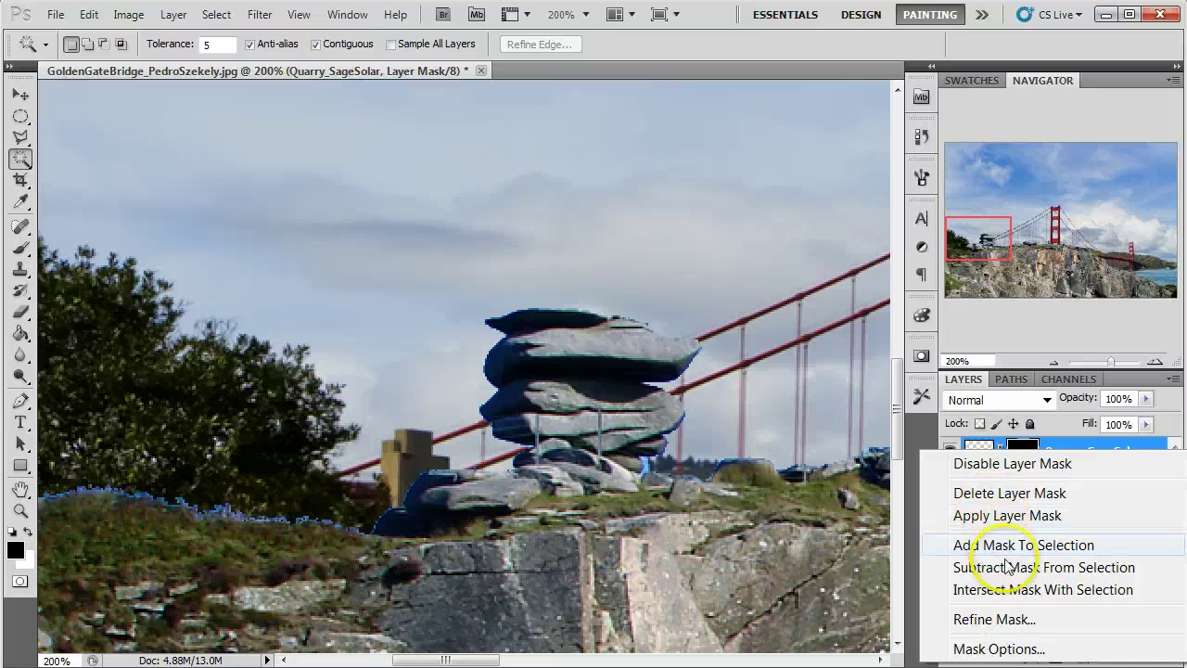
{"action": "left_click", "coordinate": [1024, 450]}
{"action": "right_click", "coordinate": [1021, 449]}
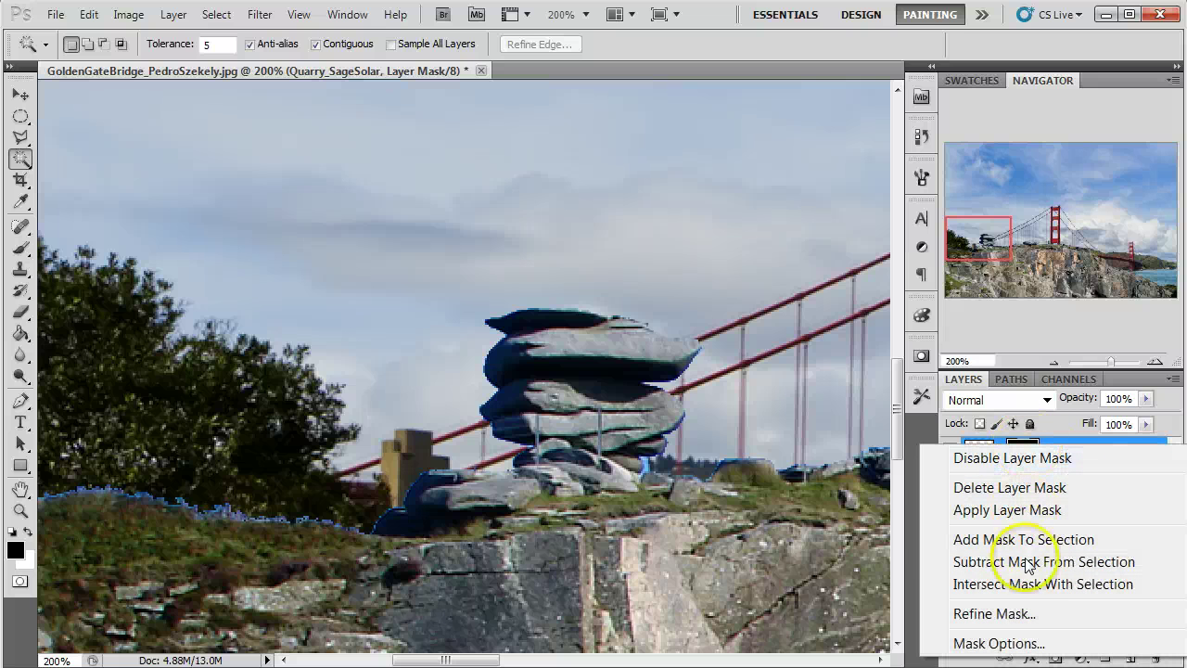
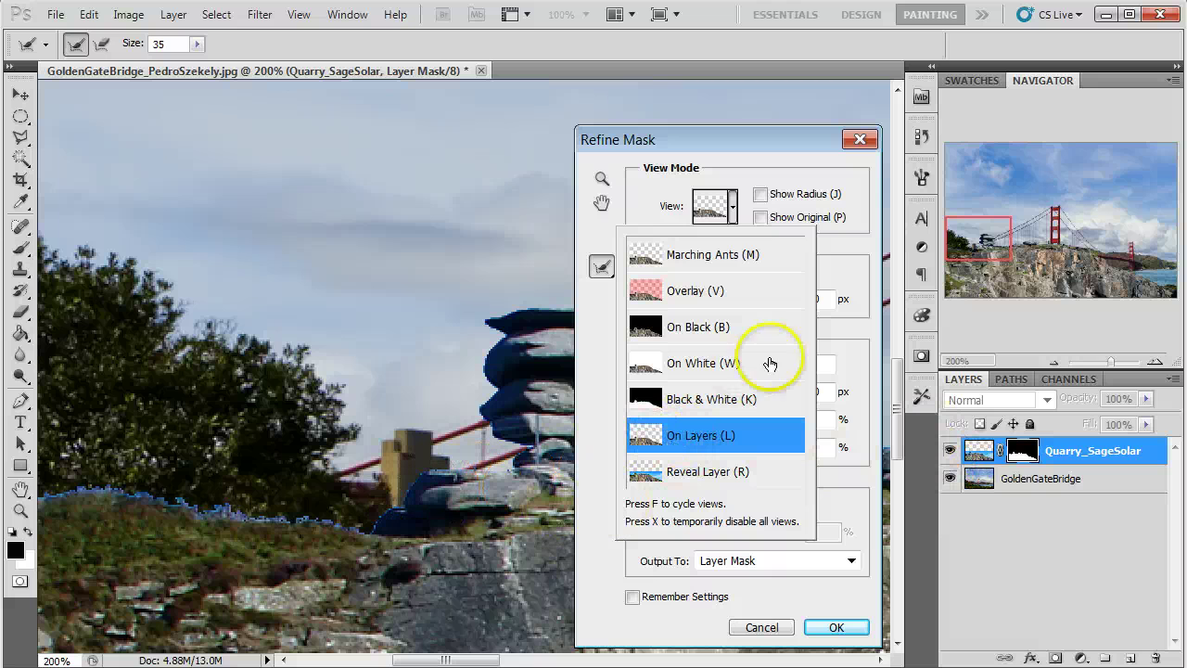
{"action": "left_click", "coordinate": [822, 254]}
{"action": "left_click", "coordinate": [695, 276]}
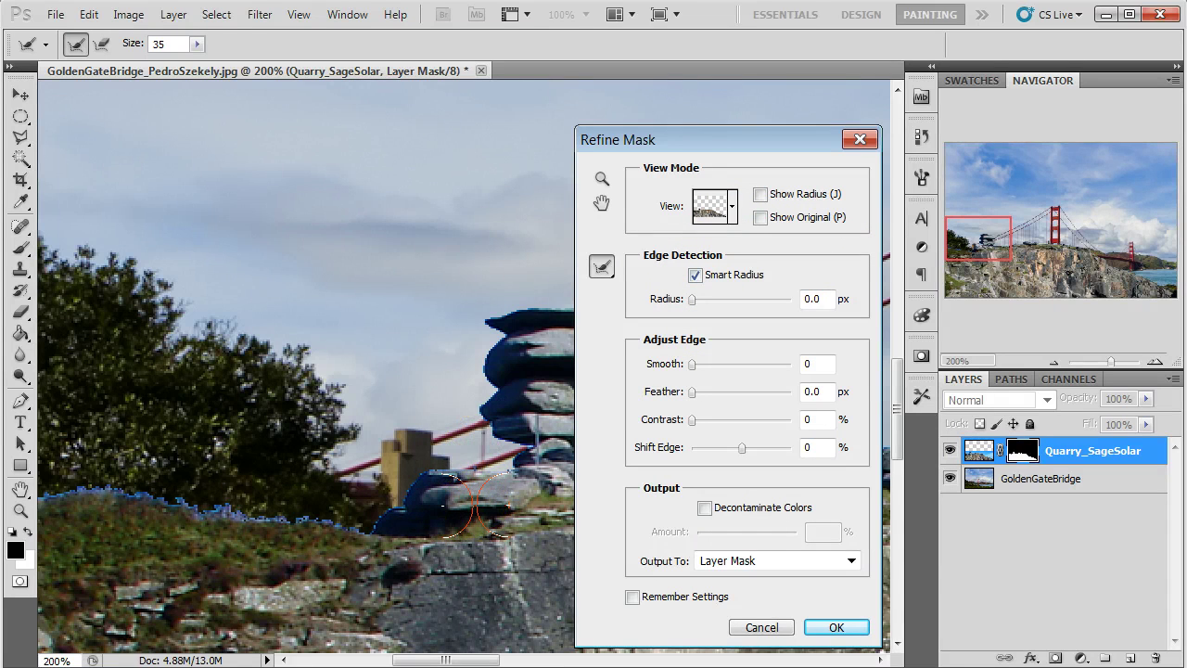
{"action": "key", "text": "ctrl+plus"}
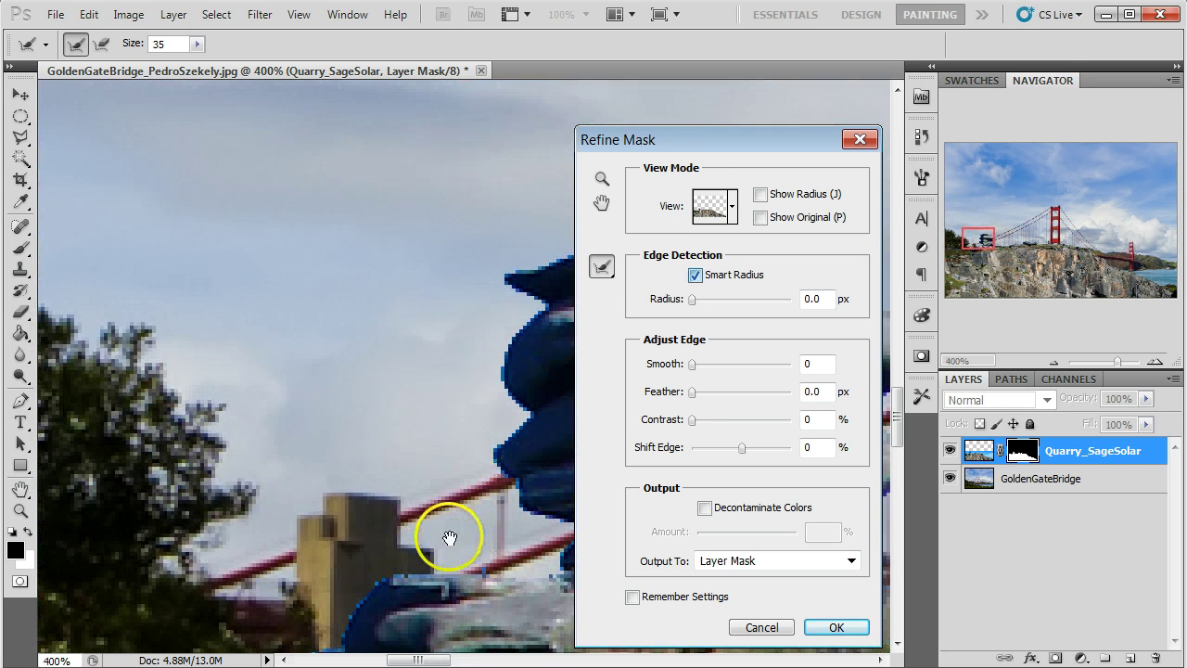
{"action": "key", "text": "space"}
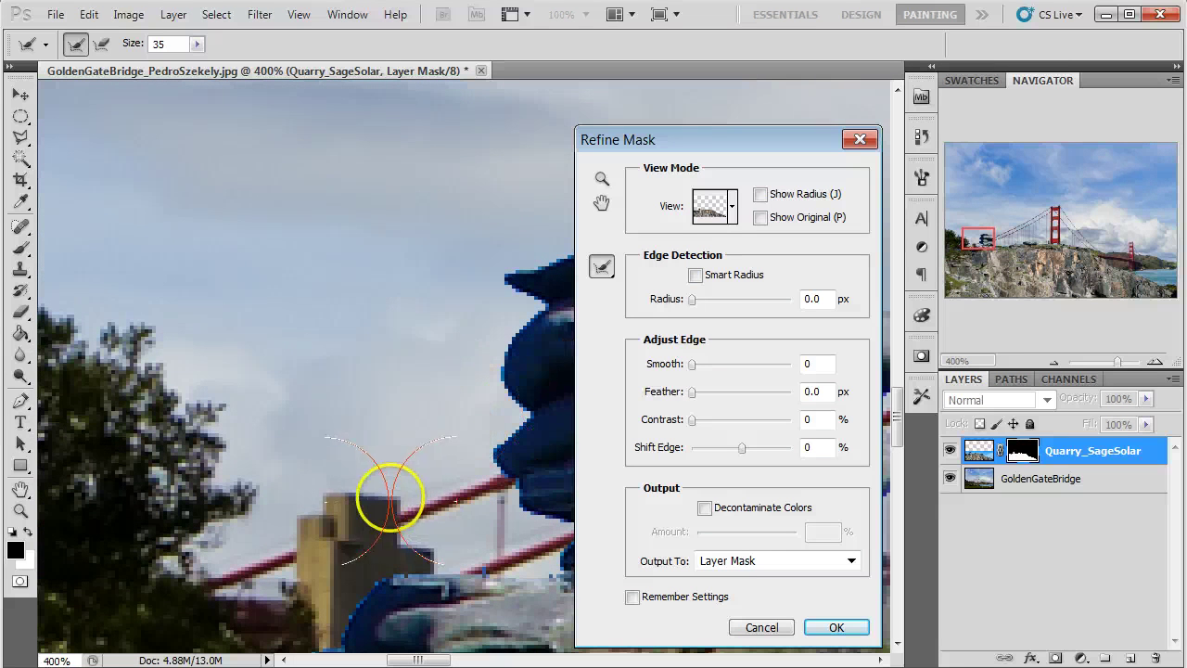
{"action": "key", "text": "space"}
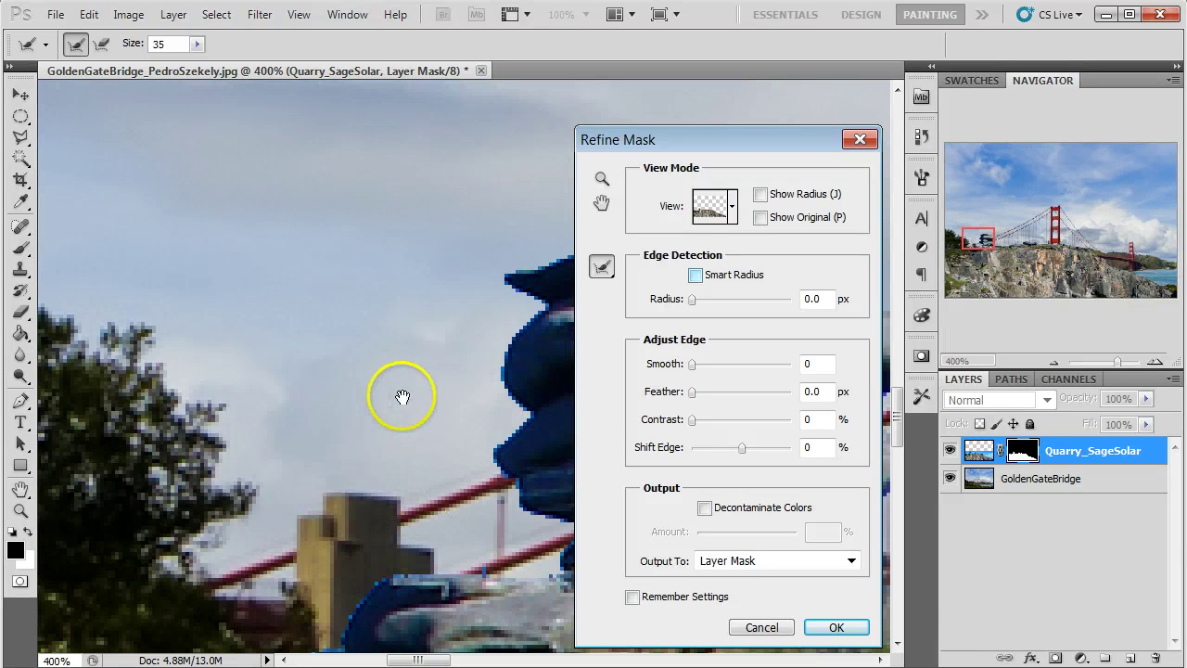
{"action": "key", "text": "space"}
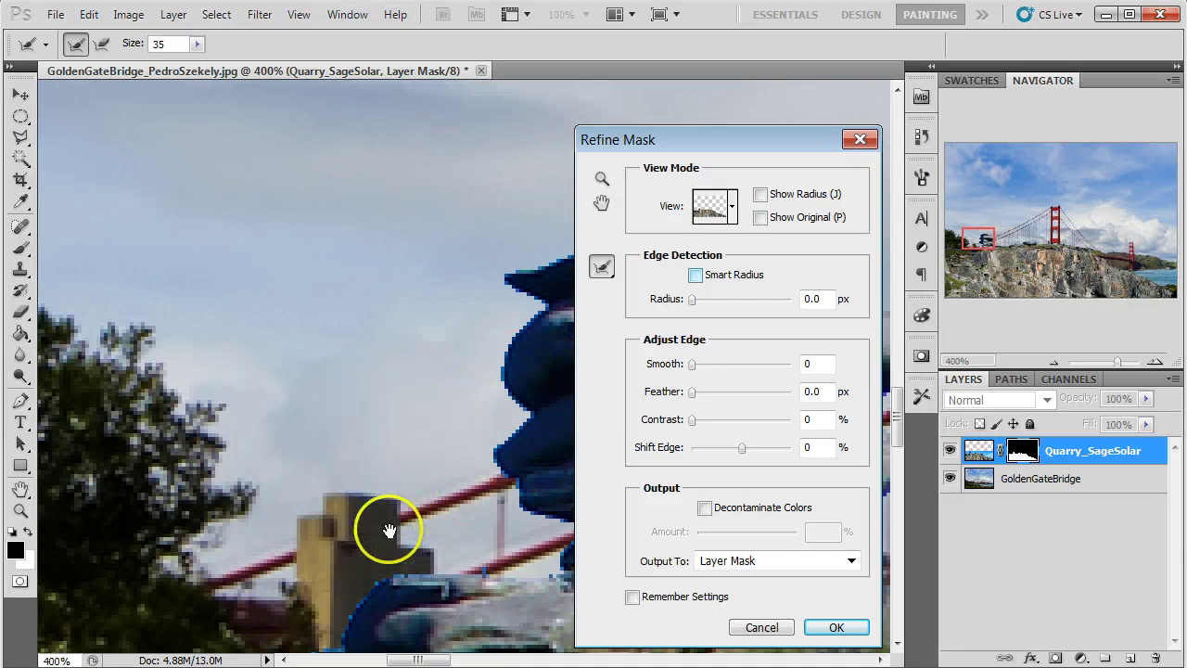
{"action": "left_click", "coordinate": [695, 274]}
{"action": "left_click", "coordinate": [695, 275]}
{"action": "left_click", "coordinate": [695, 275]}
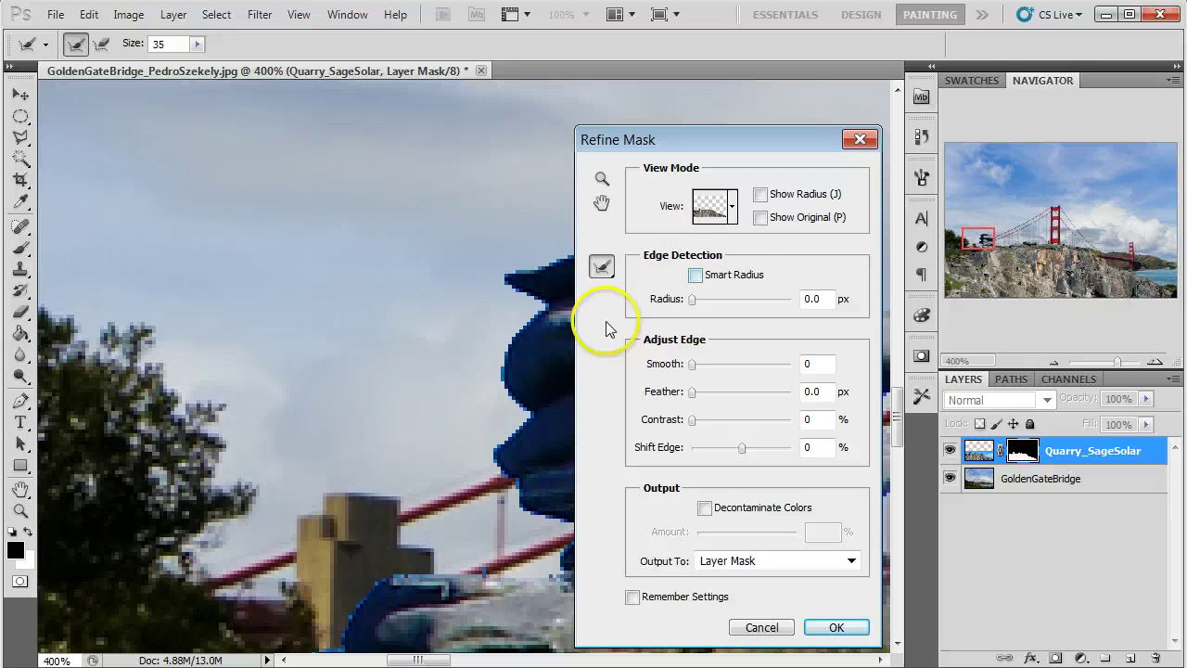
{"action": "left_click", "coordinate": [761, 219]}
{"action": "left_click", "coordinate": [714, 206]}
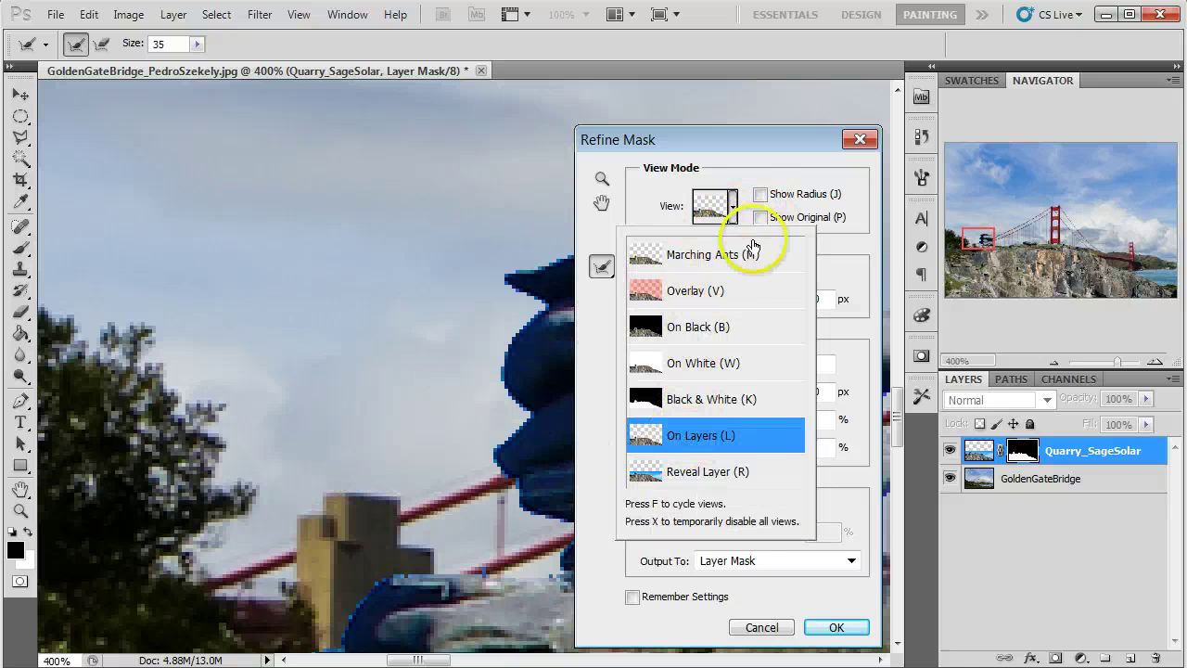
{"action": "left_click", "coordinate": [853, 261]}
Step: Enable Smart Radius with a radius of 2.1 px and set Shift Edge to -36%
{"action": "left_click_drag", "start_coordinate": [402, 463], "coordinate": [411, 338]}
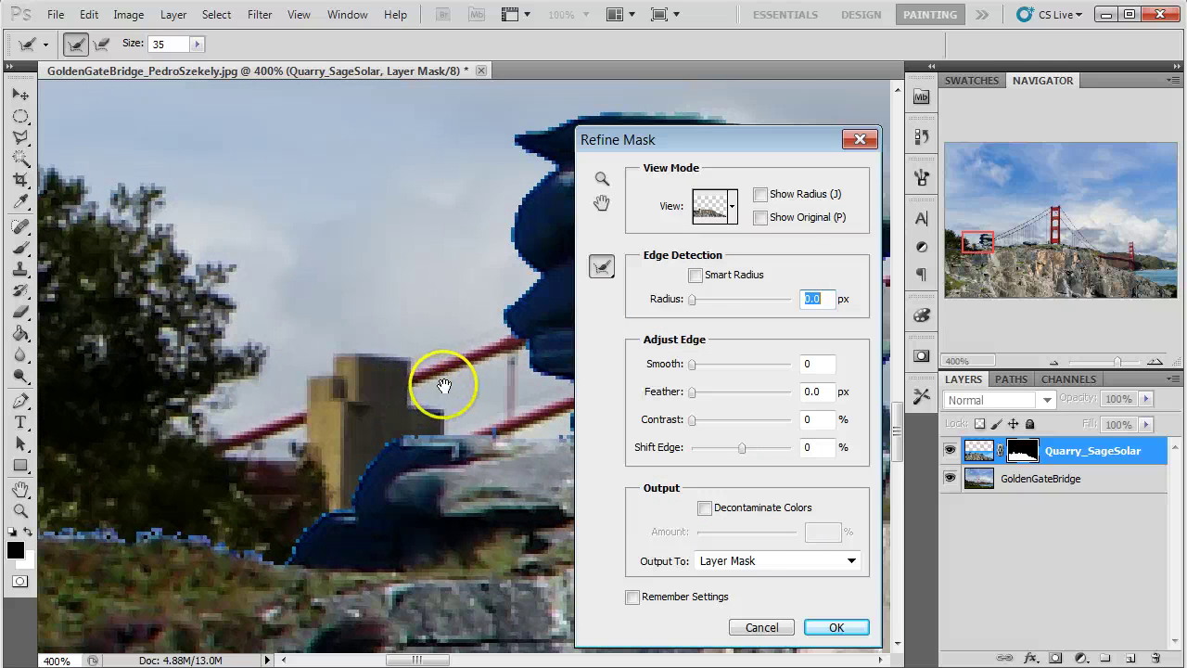
{"action": "left_click", "coordinate": [695, 275]}
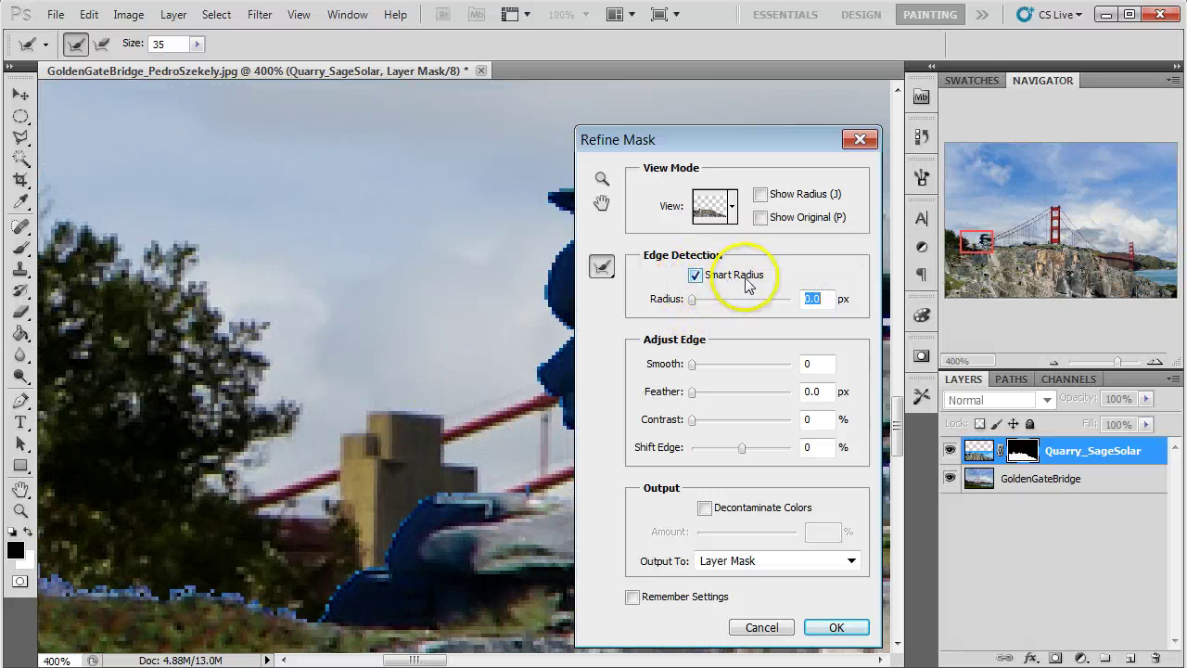
{"action": "left_click_drag", "start_coordinate": [694, 307], "coordinate": [702, 309]}
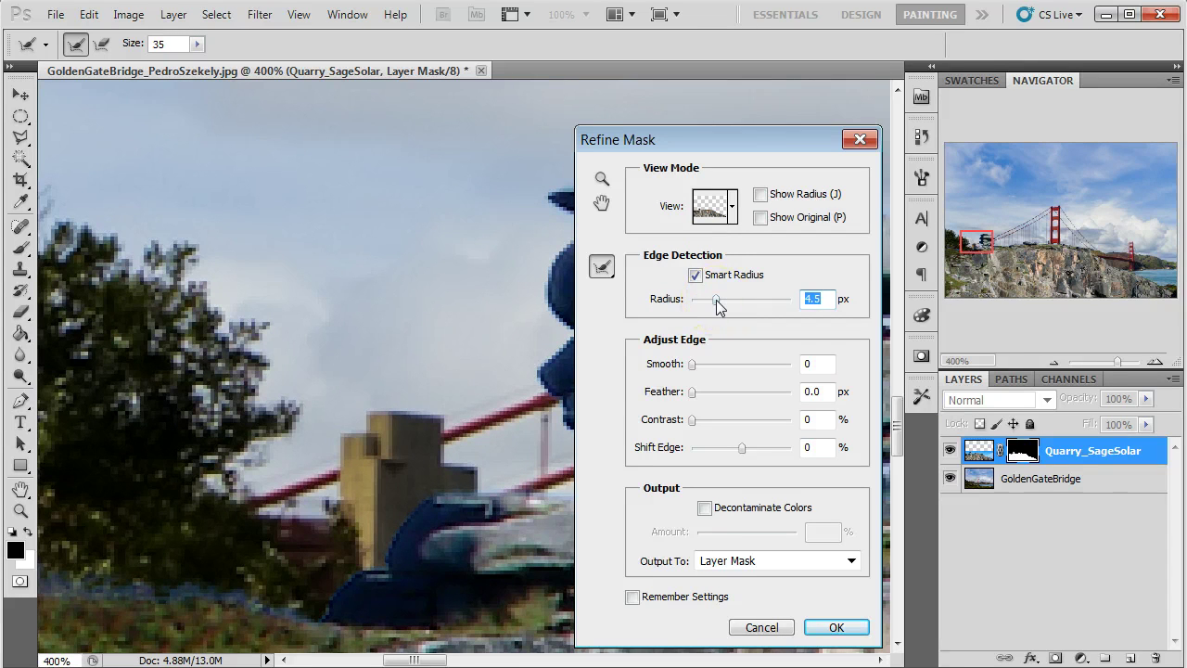
{"action": "left_click_drag", "start_coordinate": [719, 308], "coordinate": [704, 307]}
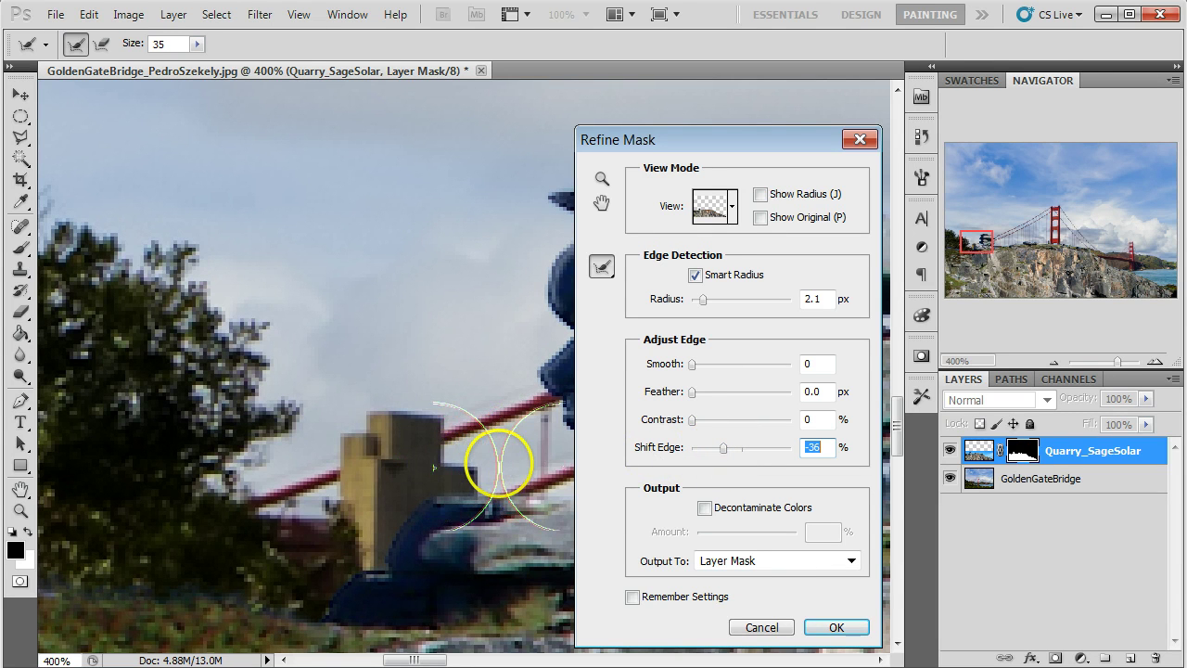
Step: Check the refined edge at 100% and 300%, and reset Shift Edge to 0%
{"action": "key", "text": "ctrl+minus"}
{"action": "key", "text": "ctrl+minus"}
{"action": "key", "text": "ctrl+minus"}
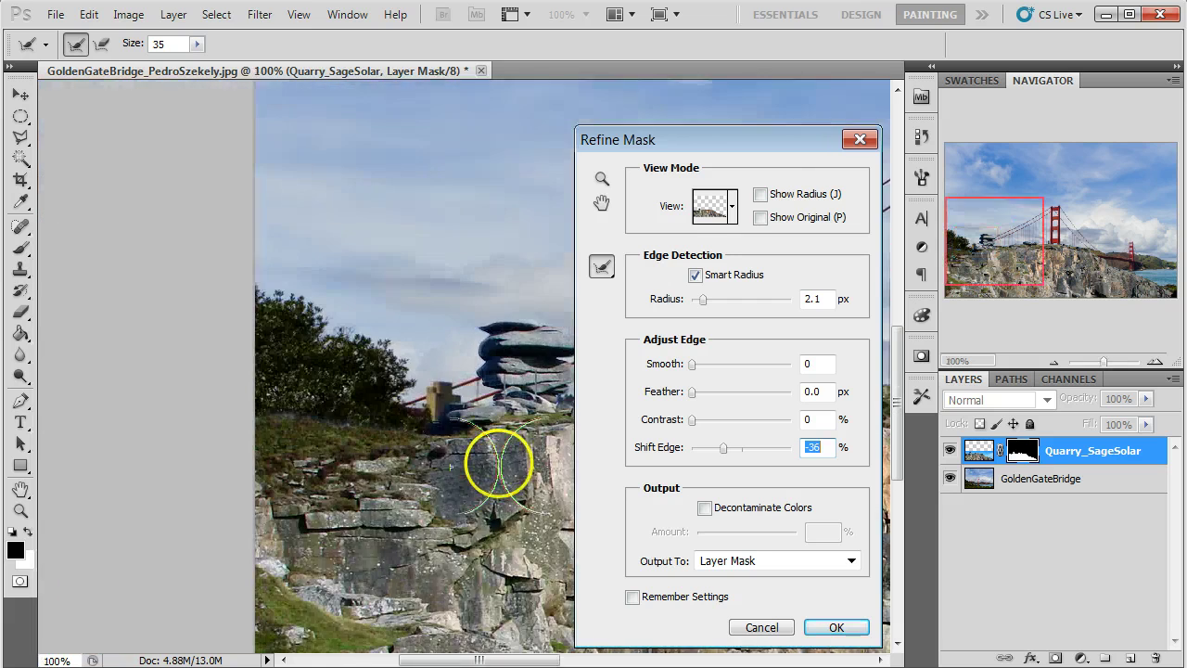
{"action": "key", "text": "ctrl+plus"}
{"action": "key", "text": "ctrl+plus"}
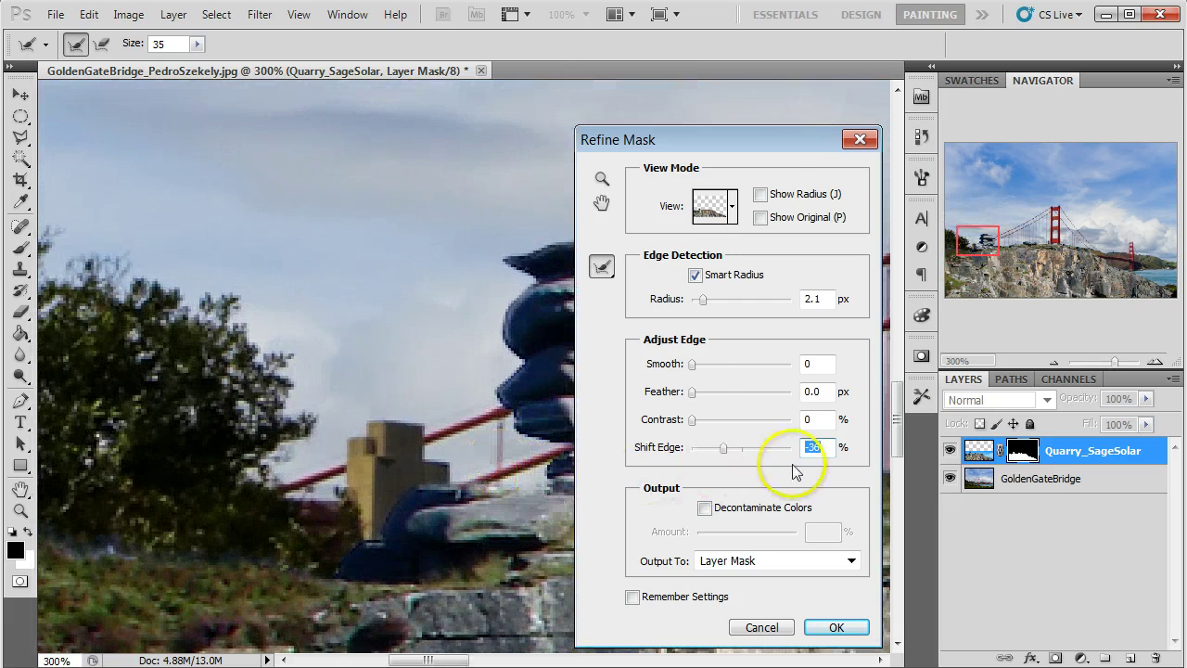
{"action": "type", "text": "0"}
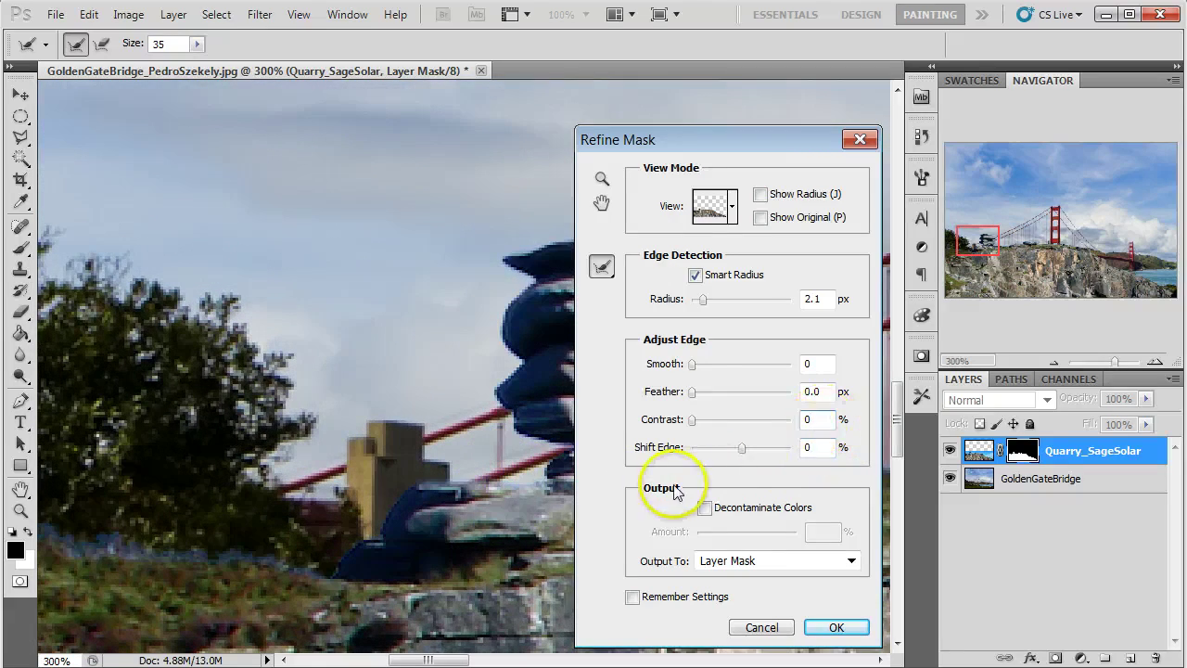
Step: Reduce the edge detection radius to 0.9 px and set Shift Edge to -59%
{"action": "left_click_drag", "start_coordinate": [191, 550], "coordinate": [332, 536]}
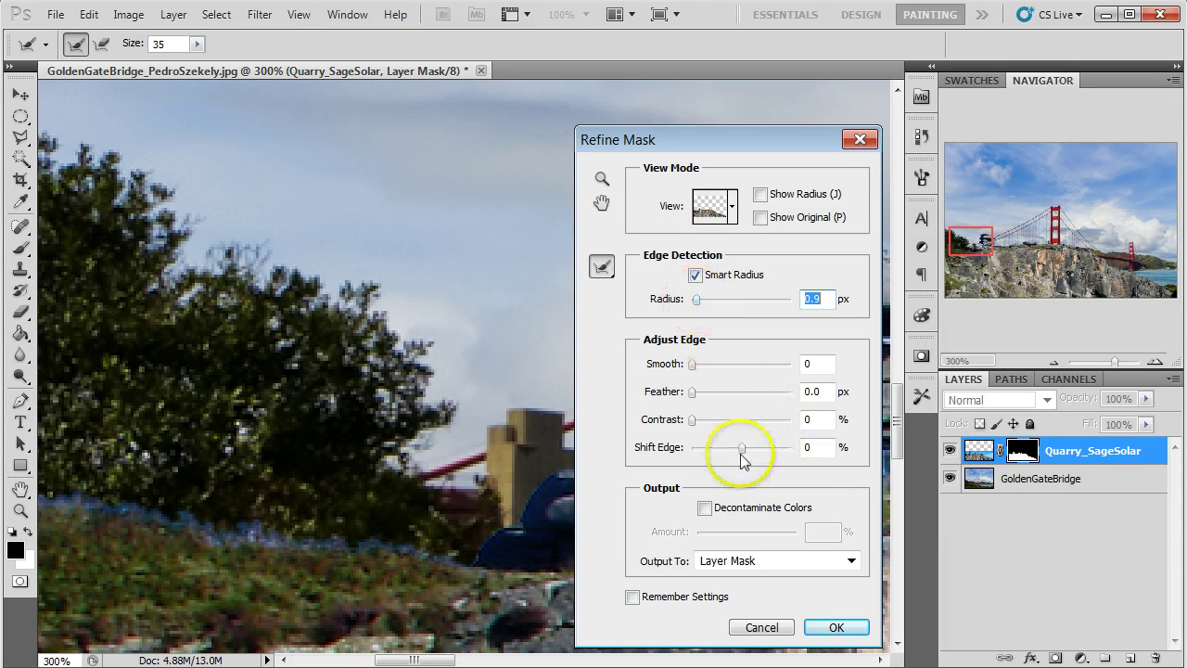
{"action": "left_click_drag", "start_coordinate": [745, 451], "coordinate": [726, 455]}
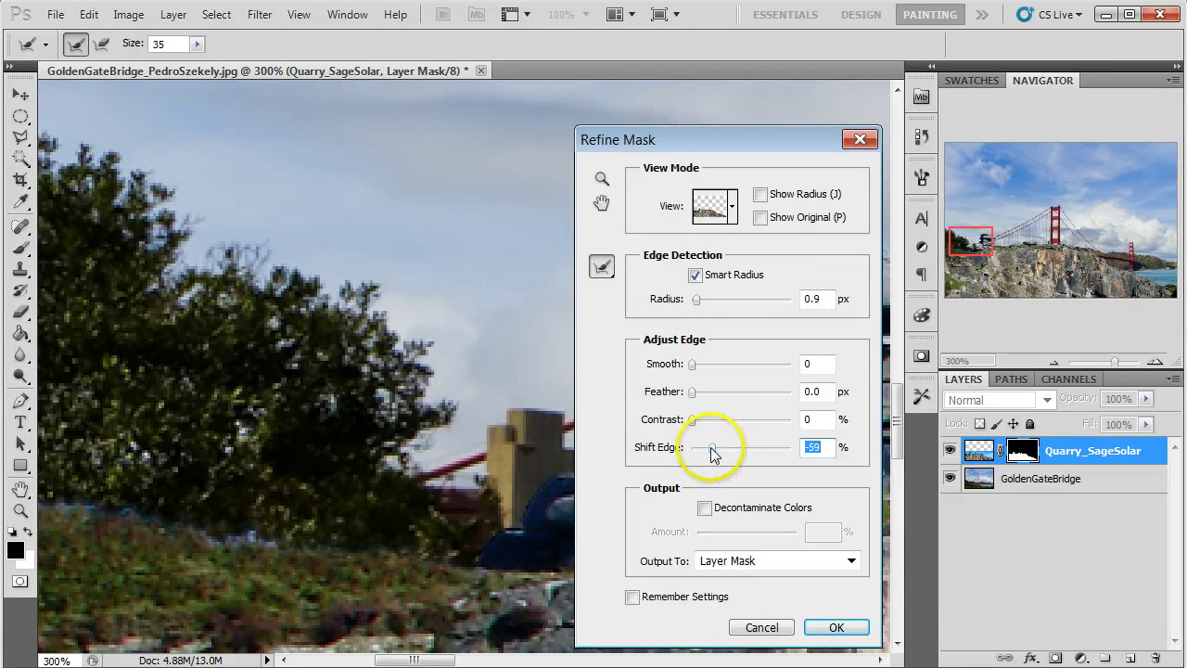
{"action": "left_click_drag", "start_coordinate": [543, 503], "coordinate": [230, 518]}
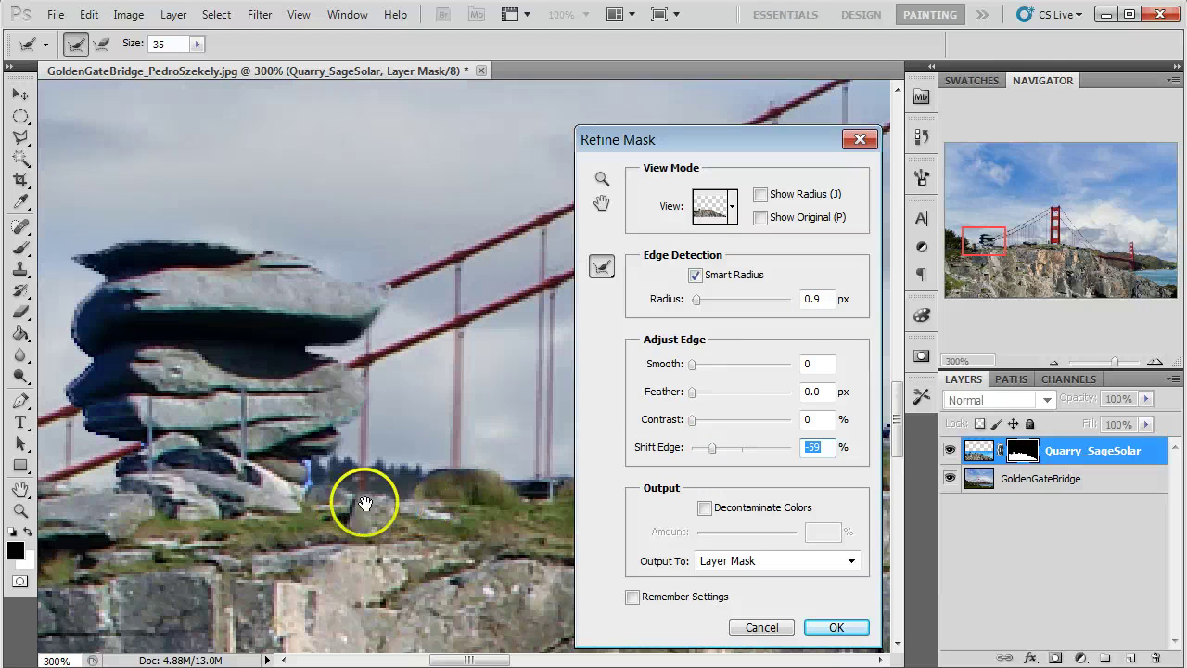
{"action": "left_click_drag", "start_coordinate": [456, 500], "coordinate": [461, 495]}
Step: Try feathering the mask edge by 1 px and 0.5 px, and reset Feather to 0 px
{"action": "left_click_drag", "start_coordinate": [333, 520], "coordinate": [702, 395]}
{"action": "left_click", "coordinate": [700, 392]}
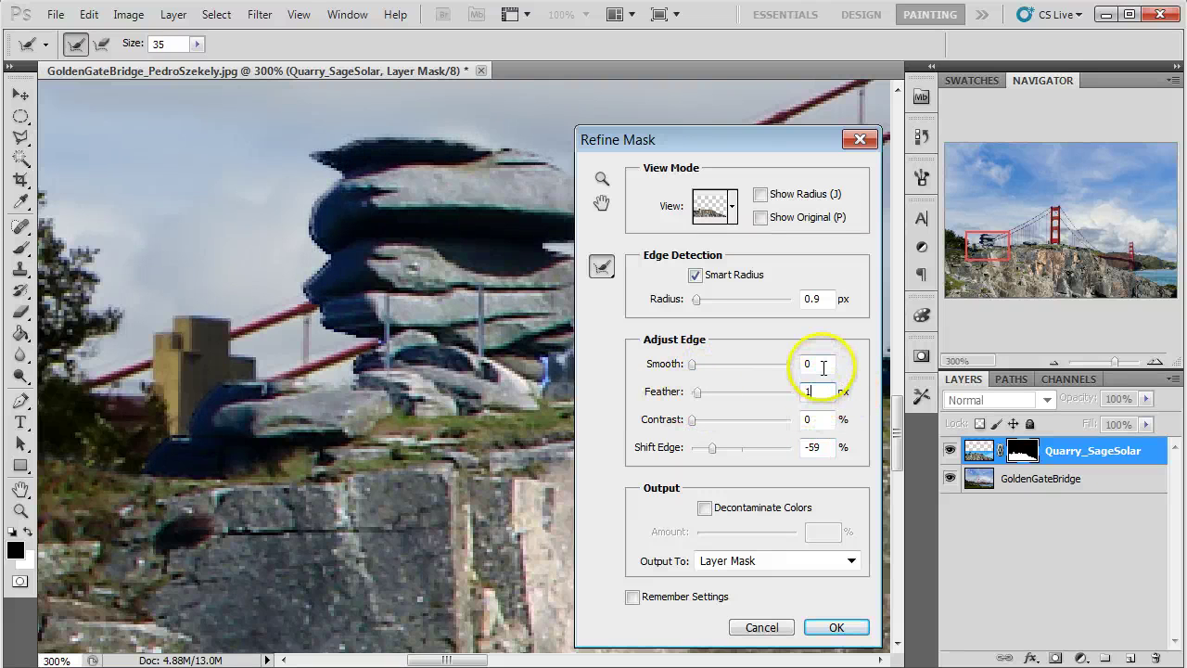
{"action": "type", "text": "1"}
{"action": "left_click_drag", "start_coordinate": [822, 392], "coordinate": [777, 401]}
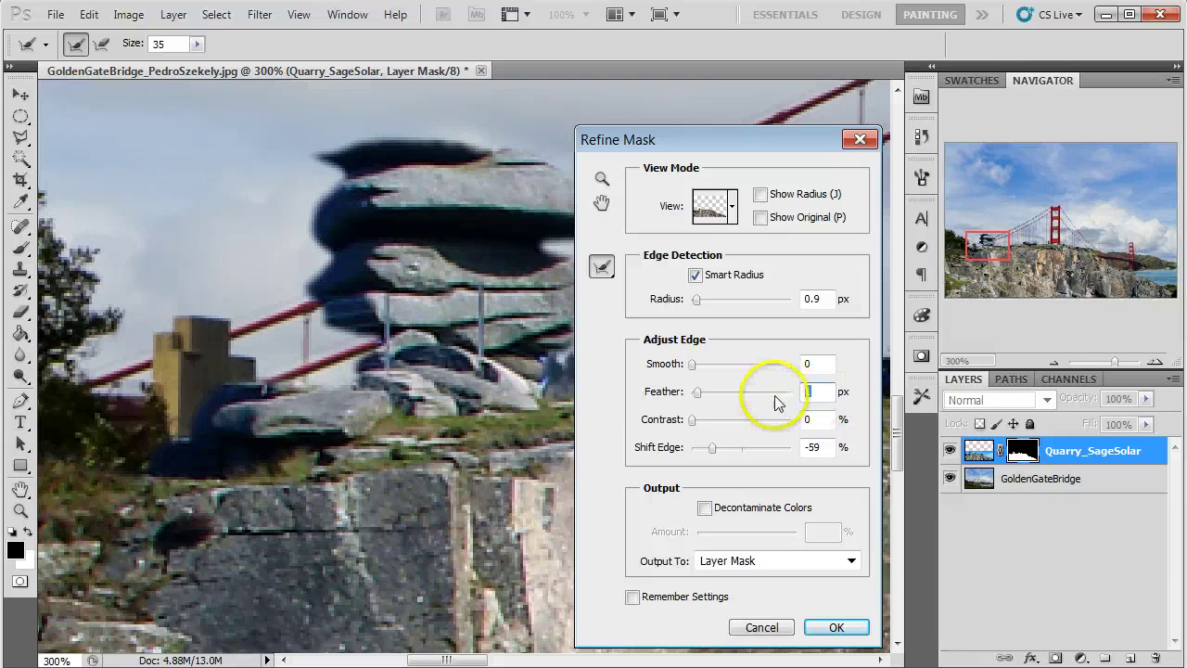
{"action": "type", "text": ".5"}
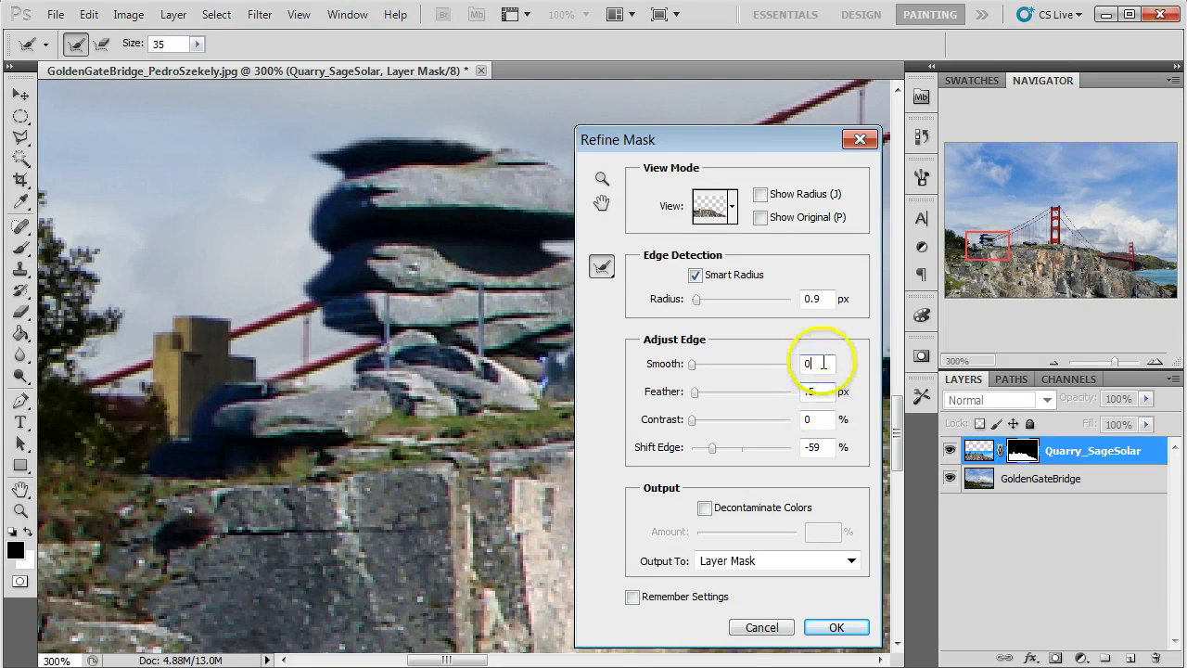
{"action": "left_click_drag", "start_coordinate": [819, 393], "coordinate": [781, 394]}
{"action": "type", "text": "."}
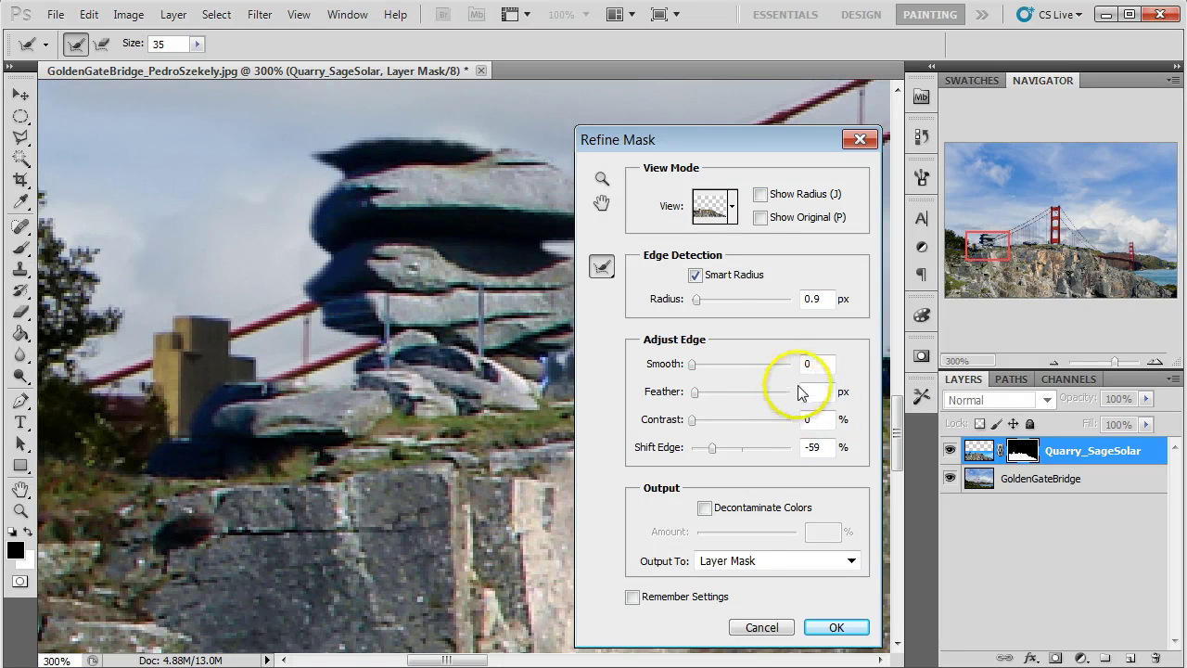
{"action": "left_click", "coordinate": [598, 275]}
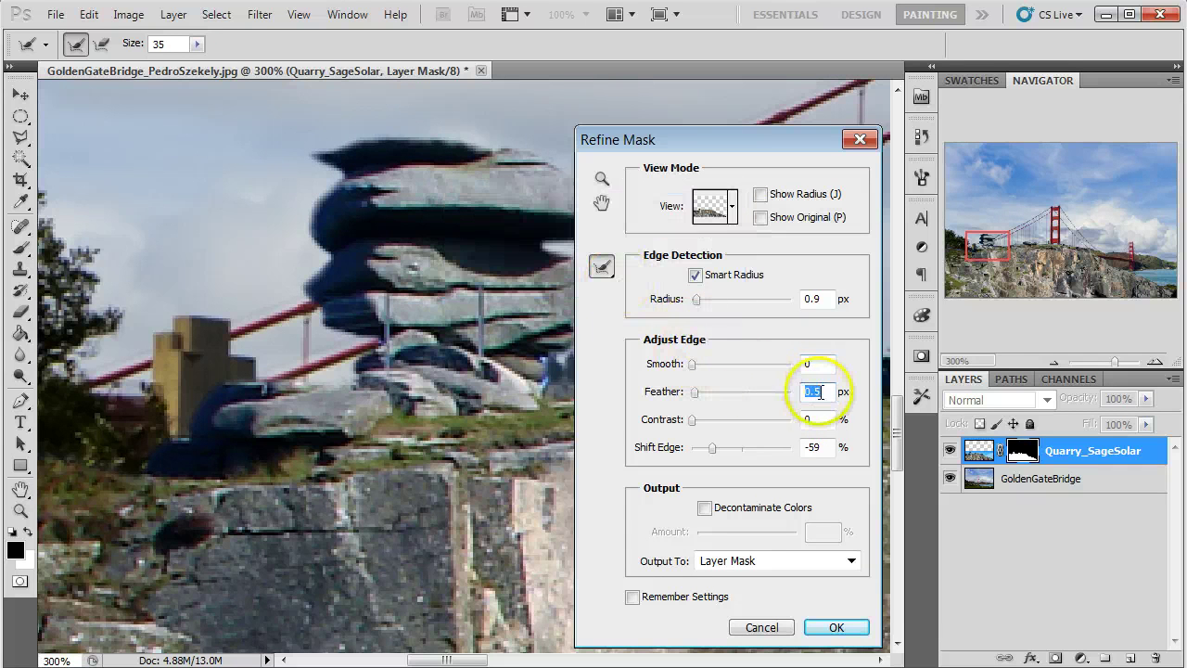
{"action": "type", "text": "0"}
Step: Set the mask edge's Smooth value to 2
{"action": "key", "text": "shift+Tab"}
{"action": "left_click_drag", "start_coordinate": [691, 365], "coordinate": [696, 365]}
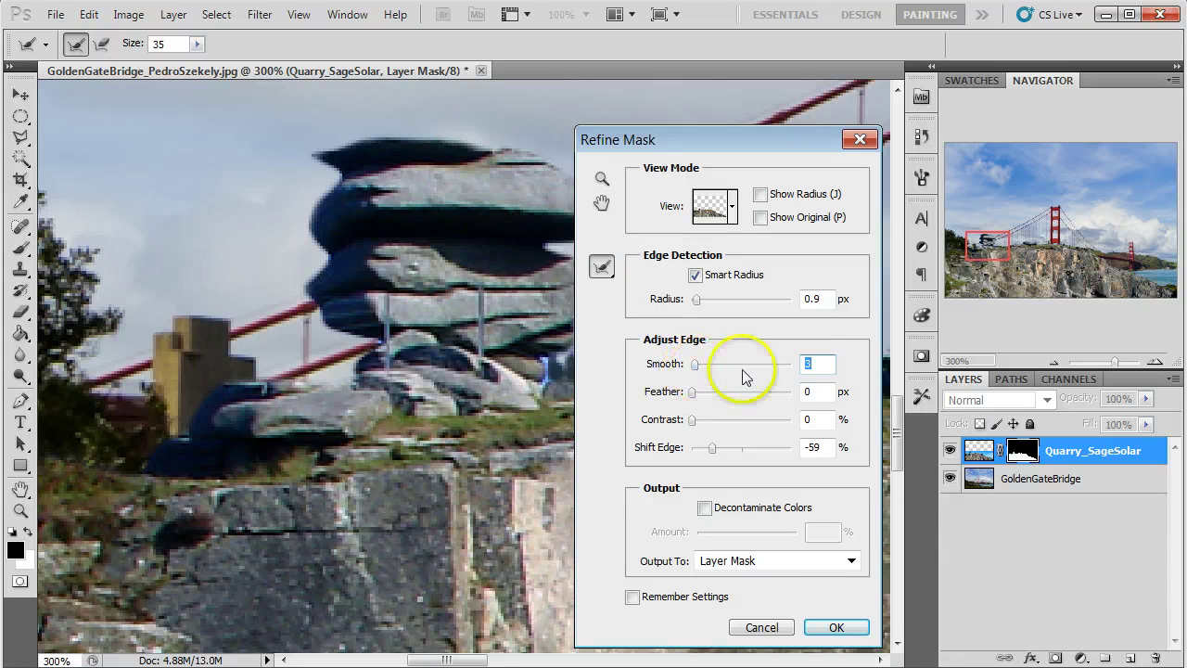
{"action": "type", "text": "1"}
{"action": "left_click", "coordinate": [826, 392]}
{"action": "key", "text": "shift+Tab"}
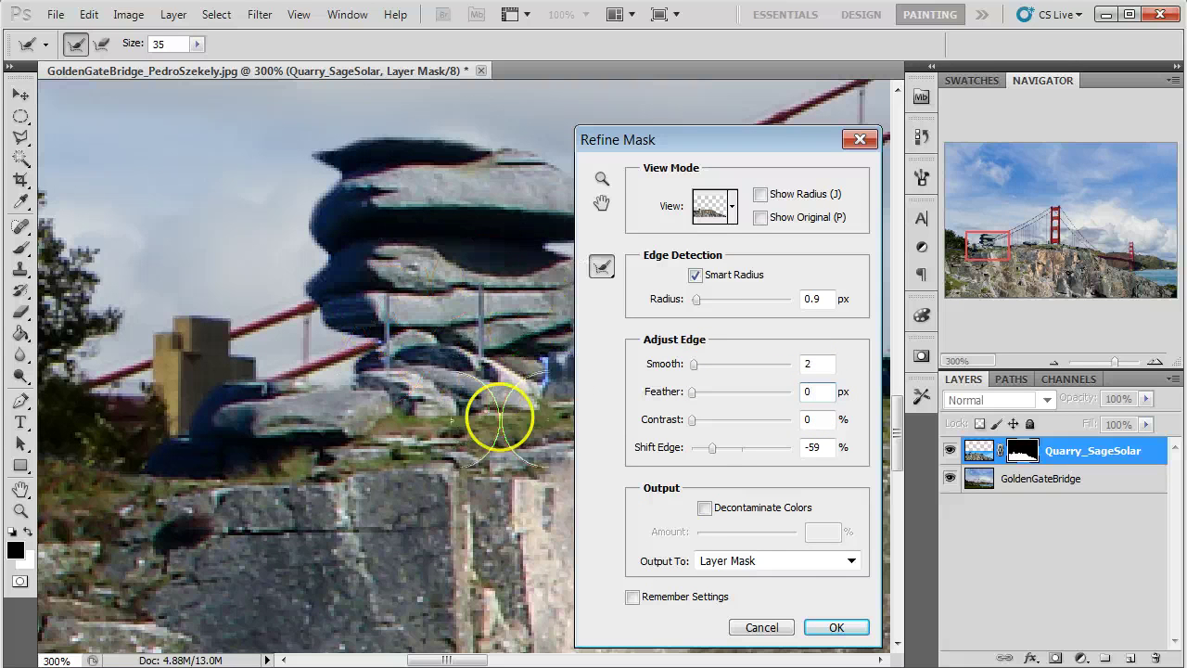
Step: Enable Decontaminate Colors at 50% and output the refined mask to a new layer with layer mask
{"action": "left_click", "coordinate": [703, 507]}
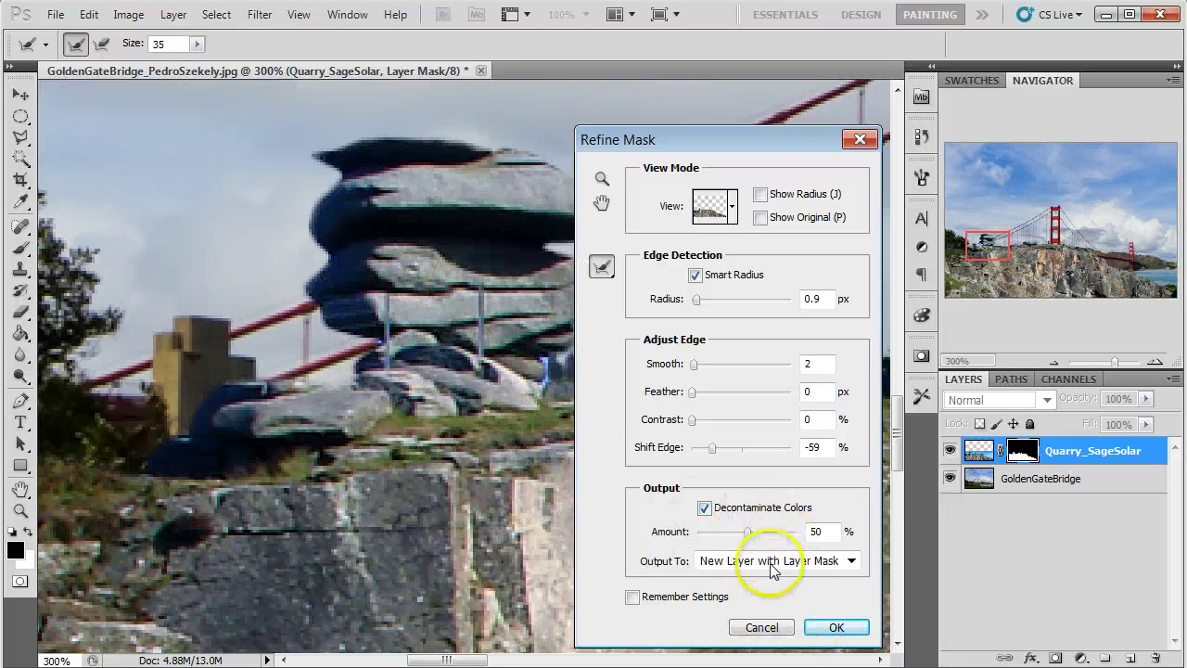
{"action": "left_click", "coordinate": [753, 561]}
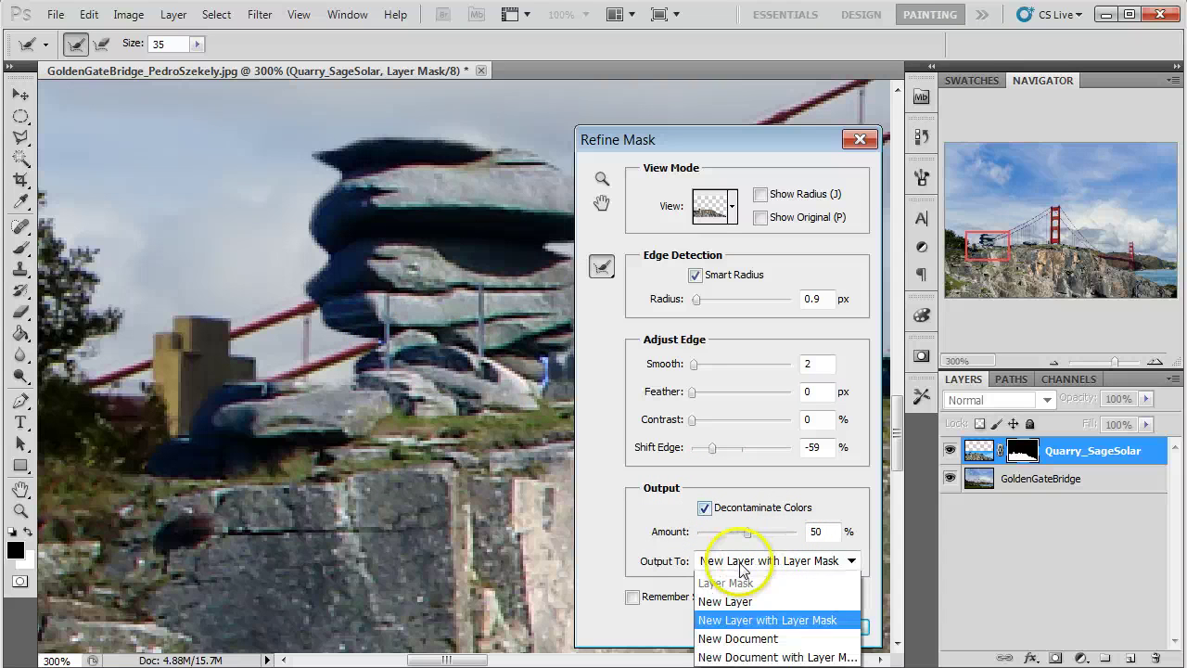
{"action": "left_click", "coordinate": [728, 561]}
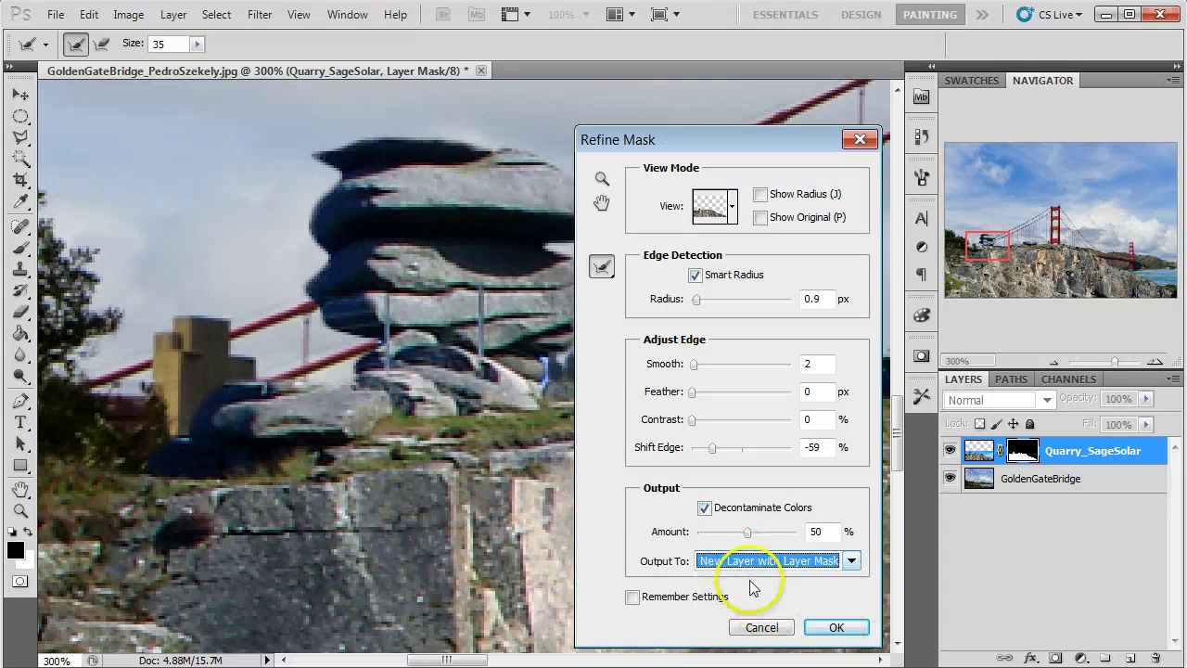
{"action": "left_click", "coordinate": [837, 627]}
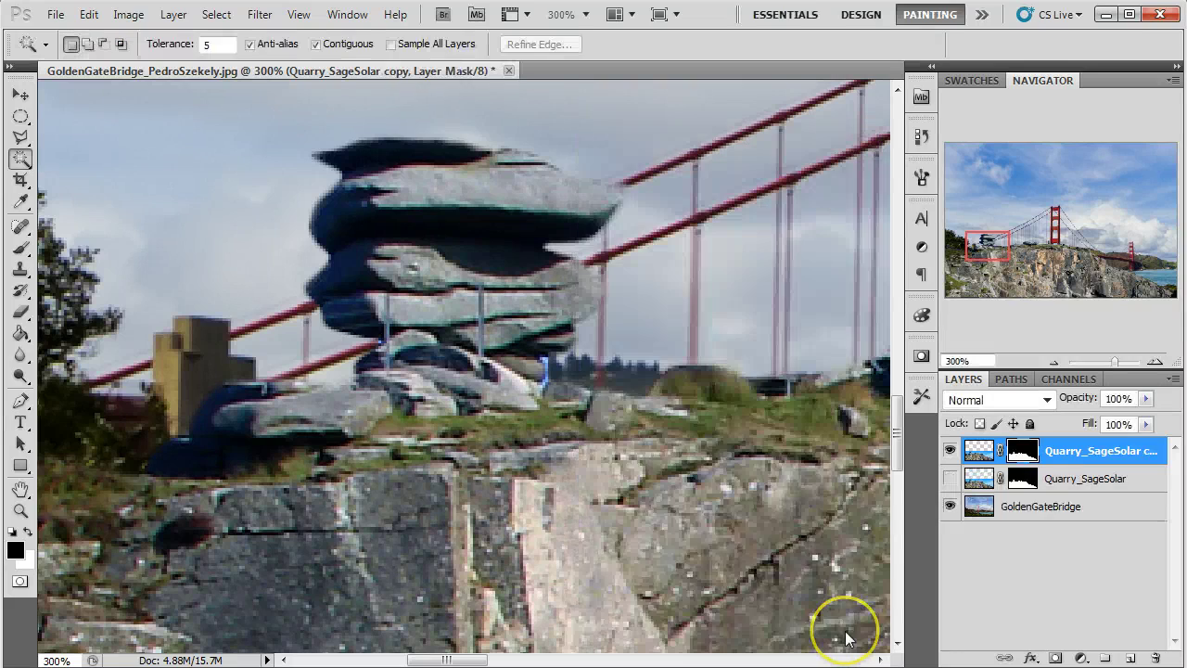
Step: Delete the original hidden Quarry_SageSolar layer
{"action": "left_click", "coordinate": [1053, 361]}
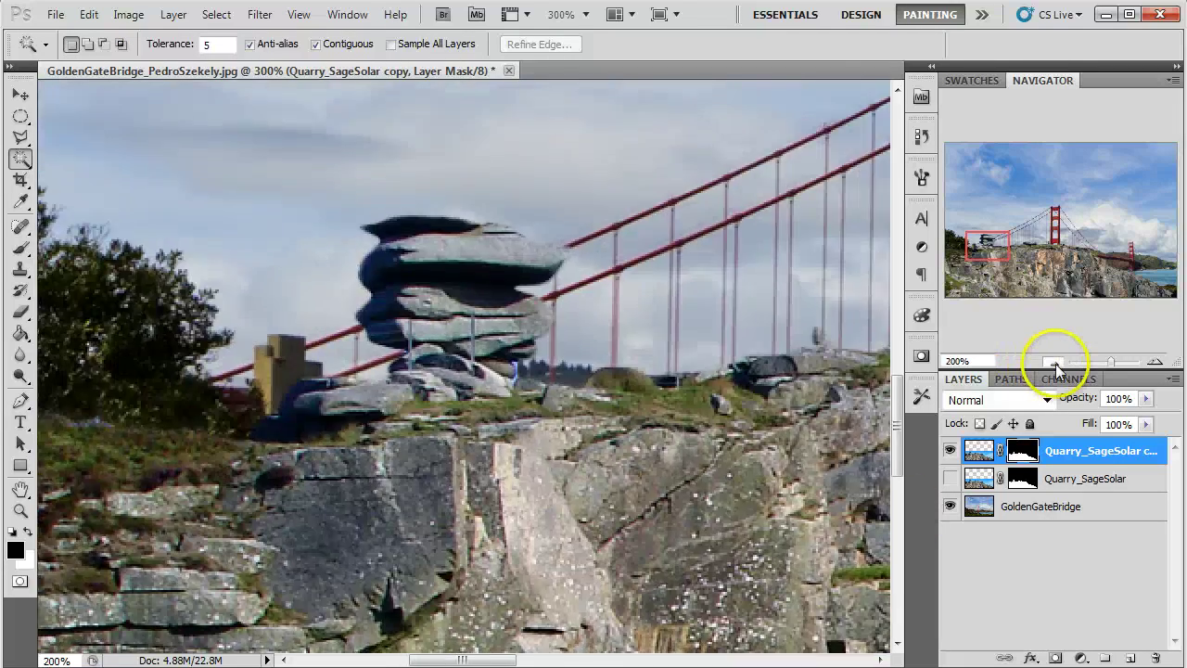
{"action": "left_click", "coordinate": [1053, 362]}
{"action": "left_click", "coordinate": [1053, 362]}
{"action": "left_click", "coordinate": [1083, 477]}
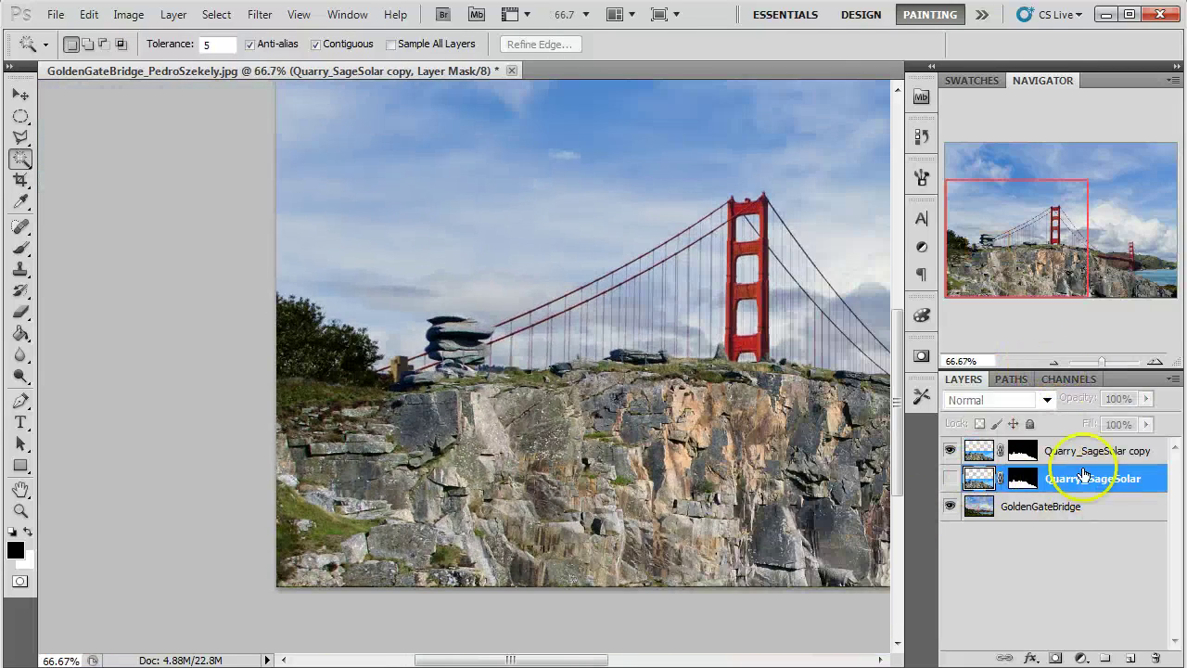
{"action": "key", "text": "Delete"}
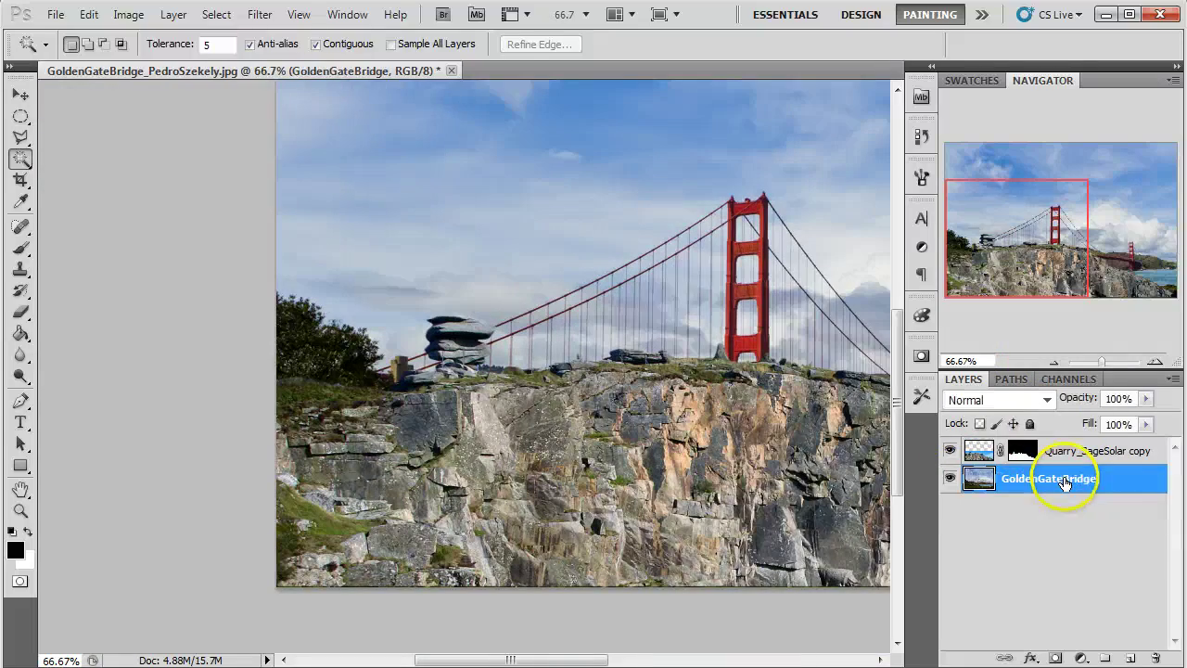
Step: Select the Quarry_SageSolar copy layer's image and inspect the cliff edge along the water and bridge at 300% and 100%
{"action": "left_click", "coordinate": [983, 450]}
{"action": "left_click", "coordinate": [1155, 362]}
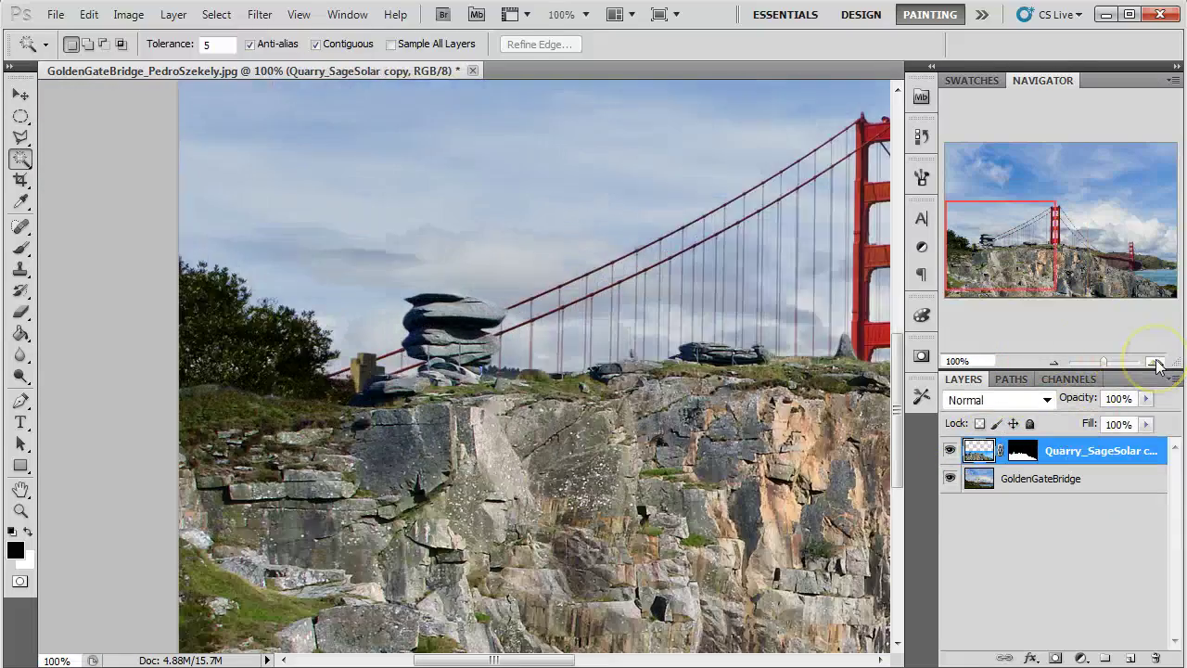
{"action": "left_click", "coordinate": [1155, 361]}
{"action": "left_click", "coordinate": [1155, 361]}
{"action": "mouse_move", "coordinate": [1031, 253]}
{"action": "left_mouse_down"}
{"action": "mouse_move", "coordinate": [1110, 257]}
{"action": "mouse_move", "coordinate": [1154, 283]}
{"action": "left_mouse_up"}
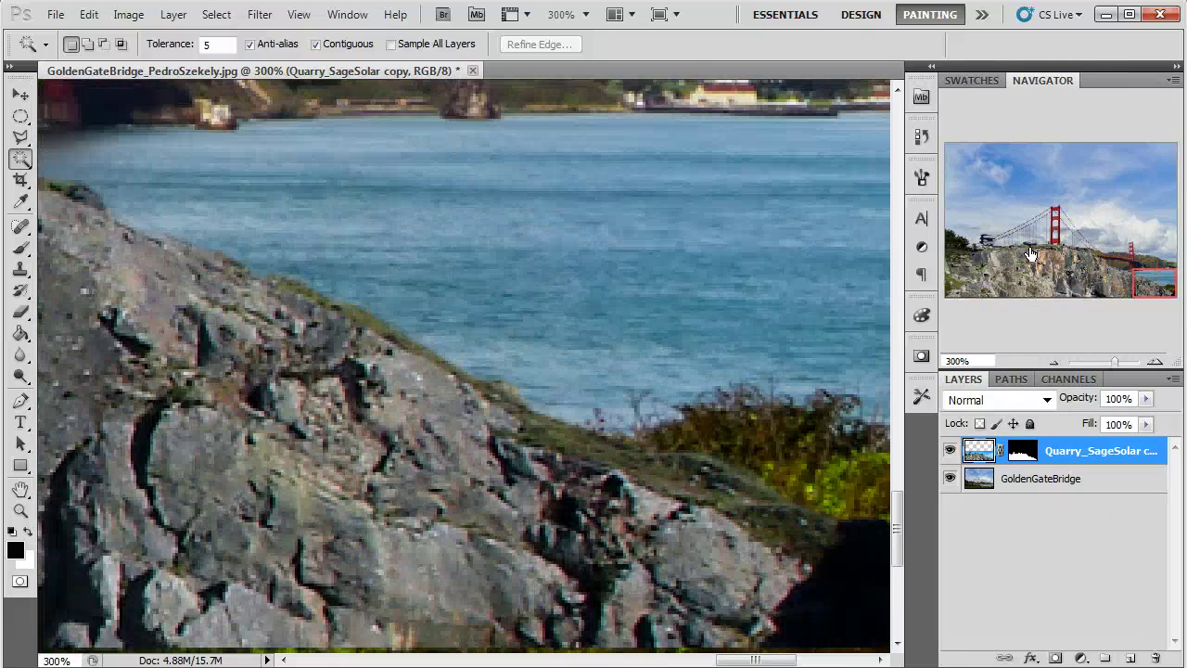
{"action": "left_click", "coordinate": [1054, 361]}
{"action": "left_click", "coordinate": [1054, 362]}
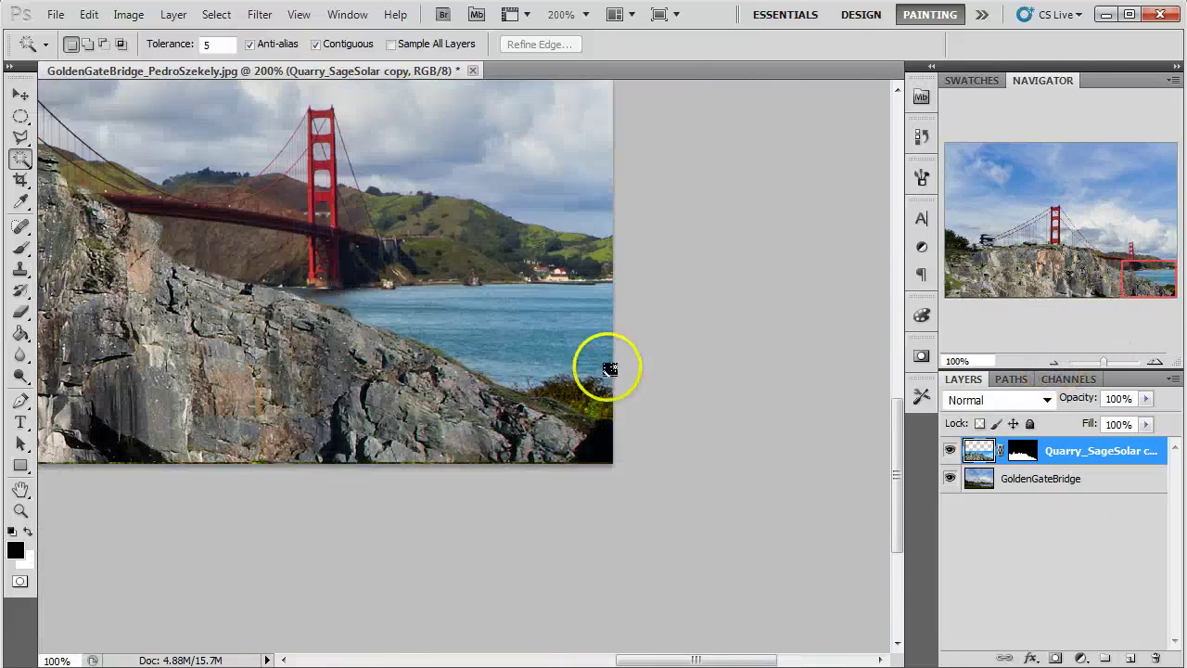
{"action": "left_click_drag", "start_coordinate": [1068, 250], "coordinate": [1094, 254]}
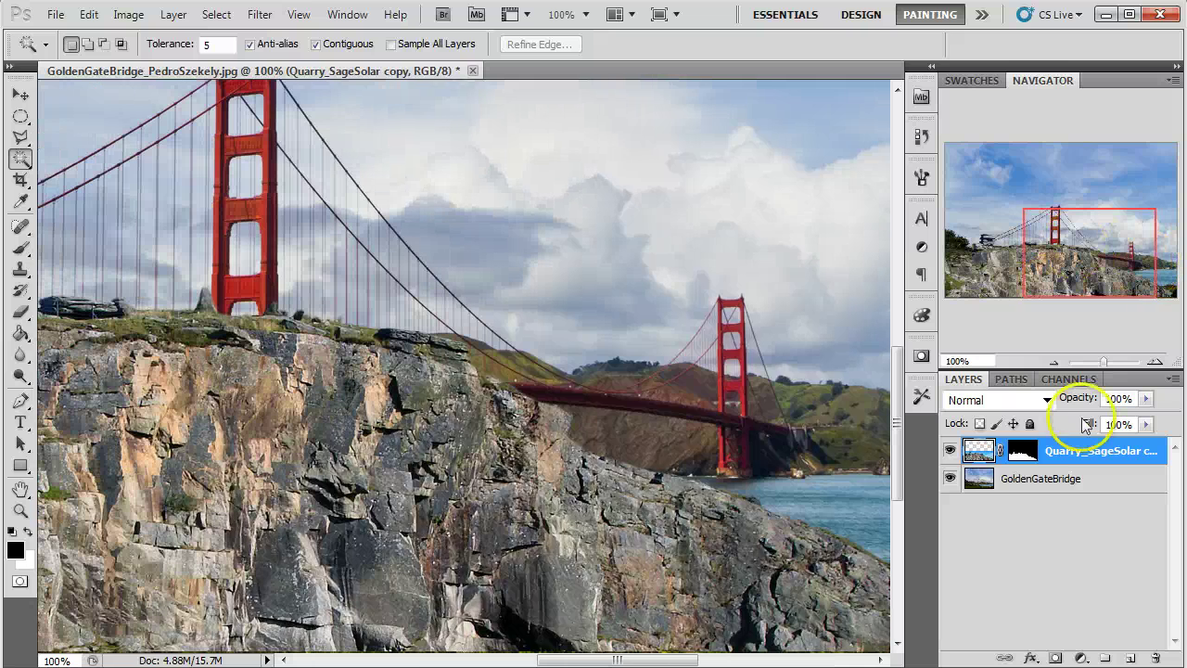
Step: Reposition the GoldenGateBridge layer behind the cliff with the Move tool
{"action": "left_click", "coordinate": [1014, 480]}
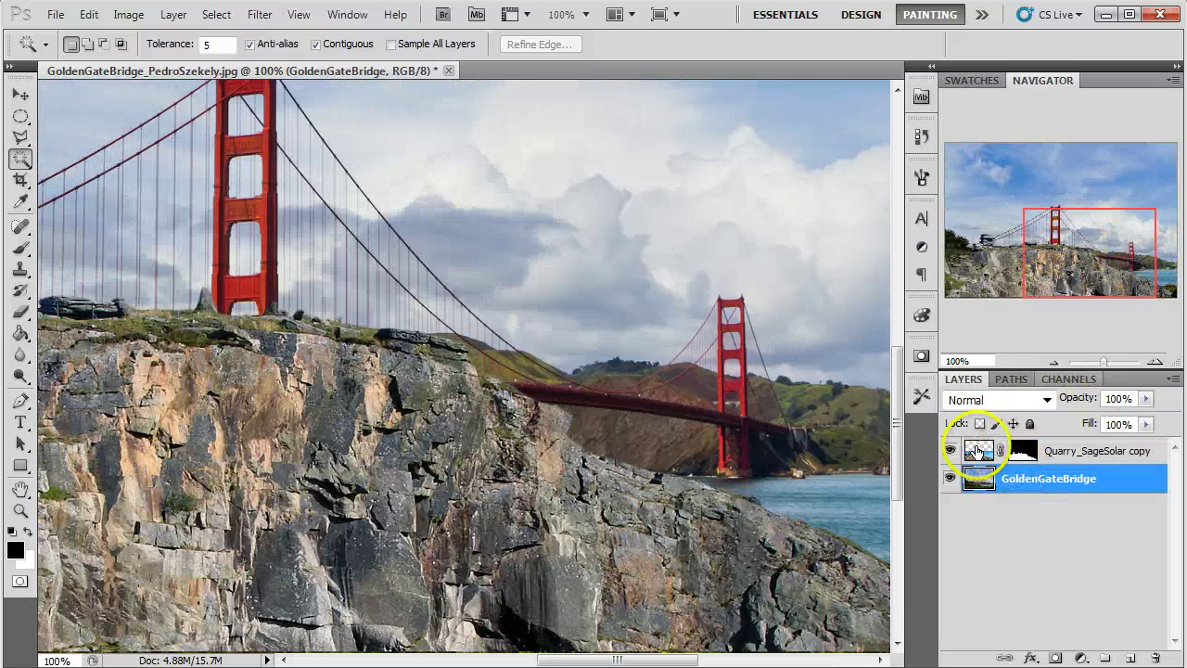
{"action": "left_click", "coordinate": [1054, 361]}
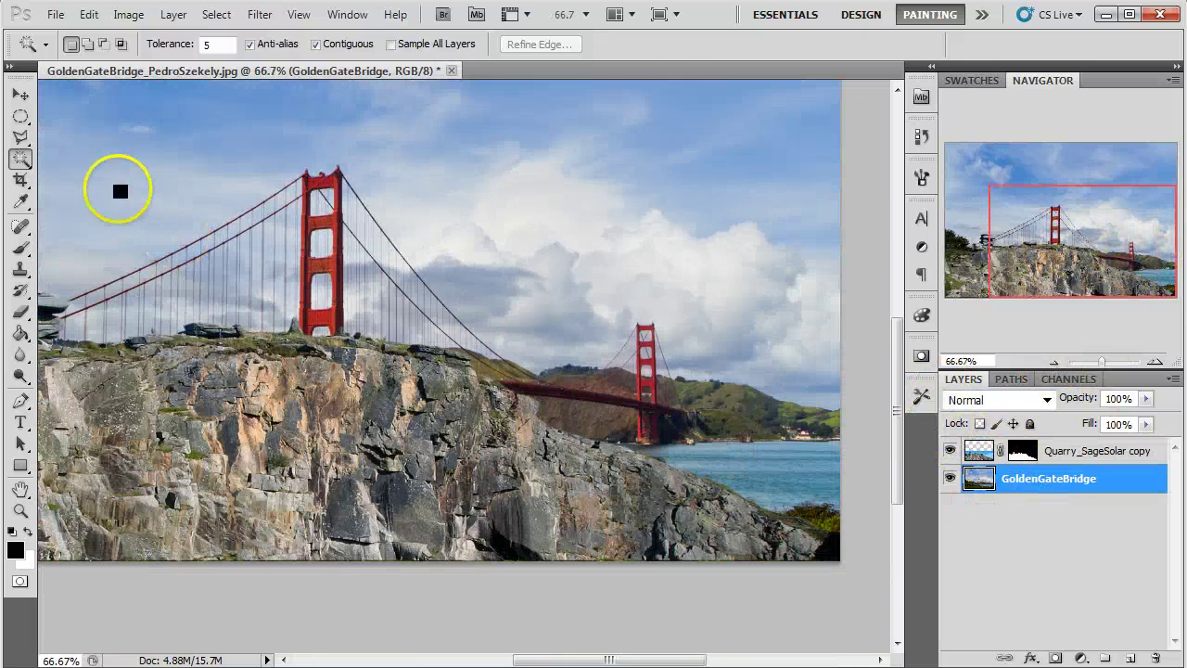
{"action": "left_click", "coordinate": [20, 94]}
{"action": "left_click_drag", "start_coordinate": [655, 395], "coordinate": [704, 400]}
{"action": "left_click", "coordinate": [1054, 363]}
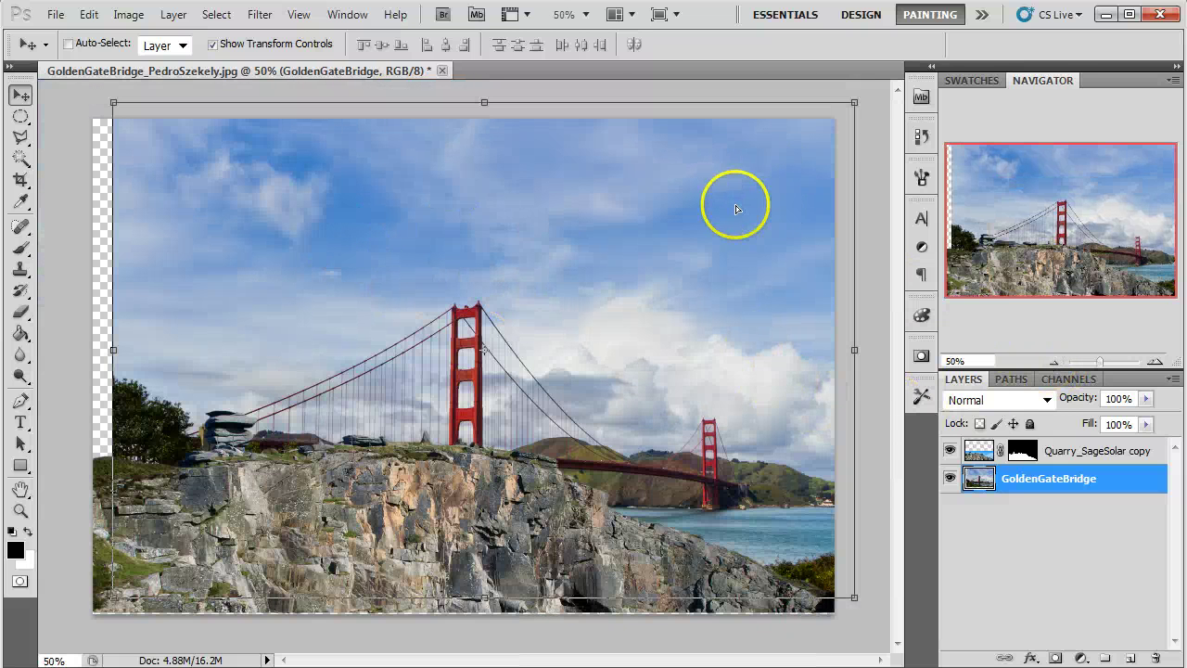
{"action": "left_click_drag", "start_coordinate": [735, 208], "coordinate": [712, 184]}
Step: Widen the GoldenGateBridge layer to about 107% and rotate it by about 5.1° clockwise
{"action": "left_click_drag", "start_coordinate": [797, 322], "coordinate": [854, 324]}
{"action": "mouse_move", "coordinate": [796, 271]}
{"action": "left_mouse_down"}
{"action": "mouse_move", "coordinate": [802, 299]}
{"action": "mouse_move", "coordinate": [784, 259]}
{"action": "left_mouse_up"}
{"action": "left_click_drag", "start_coordinate": [857, 116], "coordinate": [802, 201]}
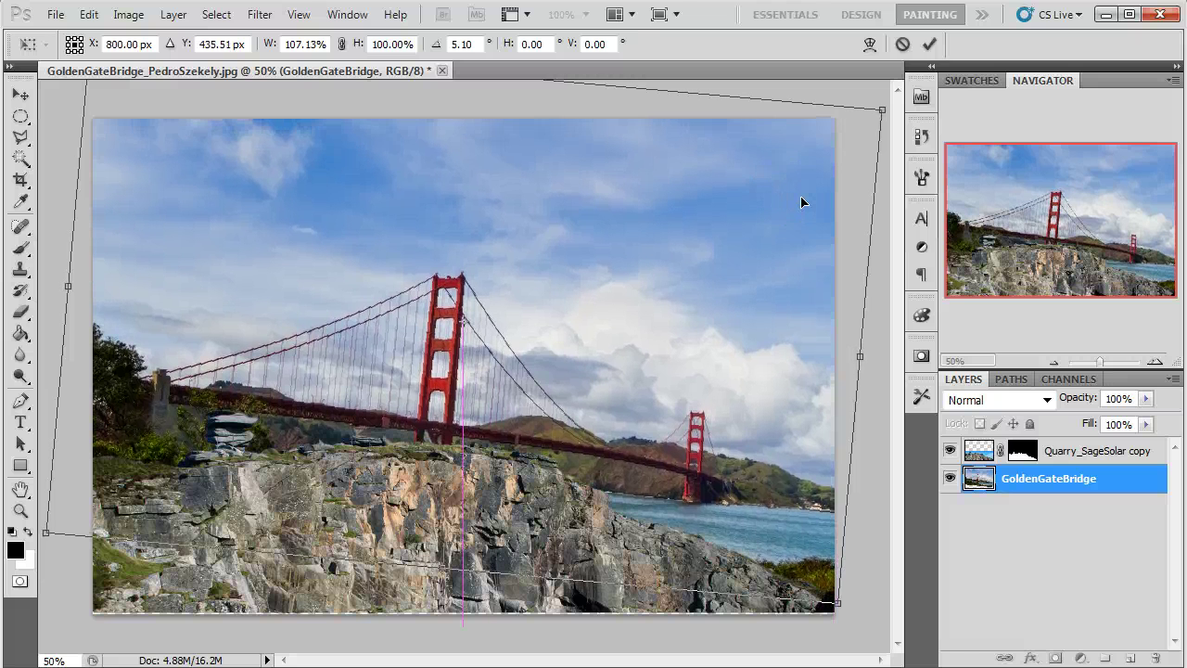
Step: Scale the GoldenGateBridge layer to about 121% width and 113% height, nudge it down slightly and apply the transform
{"action": "left_click", "coordinate": [1042, 347]}
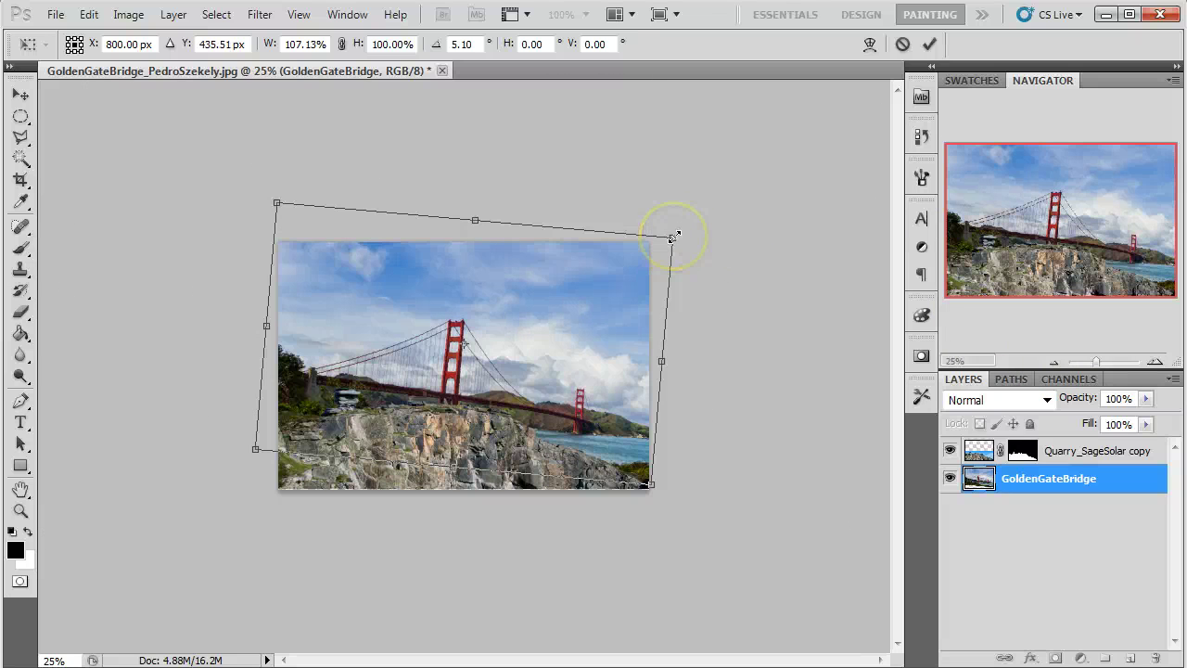
{"action": "left_click_drag", "start_coordinate": [673, 238], "coordinate": [719, 203]}
{"action": "left_click_drag", "start_coordinate": [628, 286], "coordinate": [638, 281]}
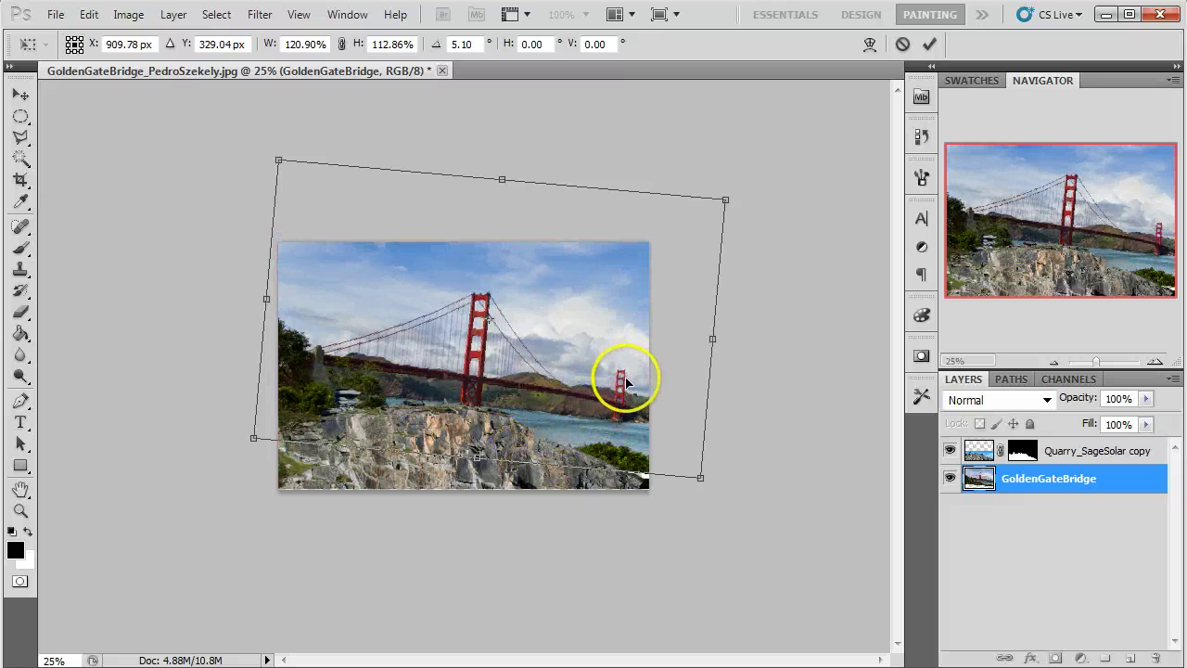
{"action": "key", "text": "shift+Down"}
{"action": "key", "text": "shift+Down"}
{"action": "left_click", "coordinate": [929, 45]}
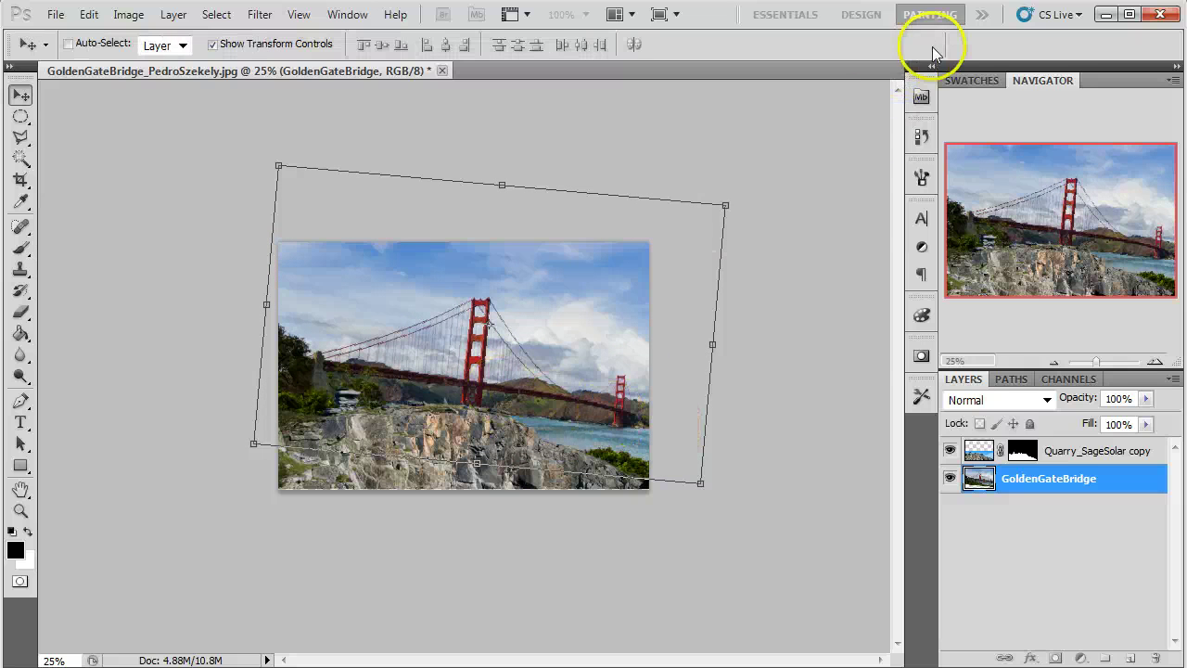
Step: Examine how the transformed bridge meets the cliff edge at 50% and 100%, keeping the GoldenGateBridge layer selected
{"action": "left_click", "coordinate": [1156, 362]}
{"action": "left_click", "coordinate": [1156, 361]}
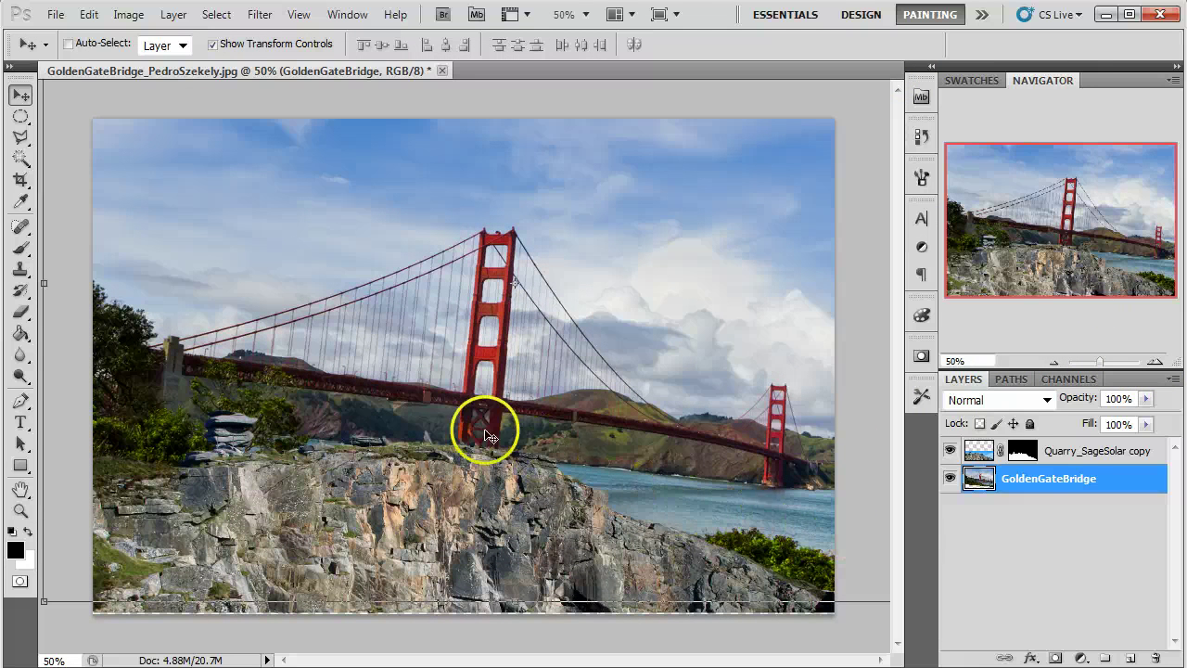
{"action": "left_click", "coordinate": [1054, 524]}
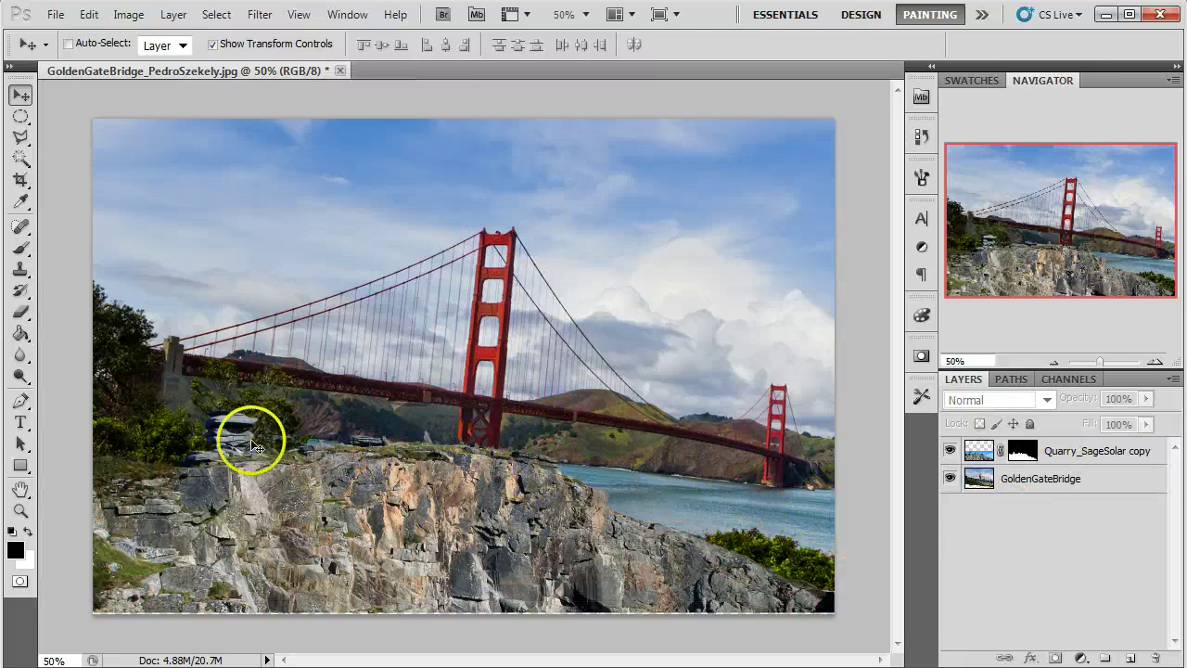
{"action": "left_click", "coordinate": [1046, 480]}
{"action": "left_click", "coordinate": [1155, 361]}
{"action": "left_click", "coordinate": [1156, 360]}
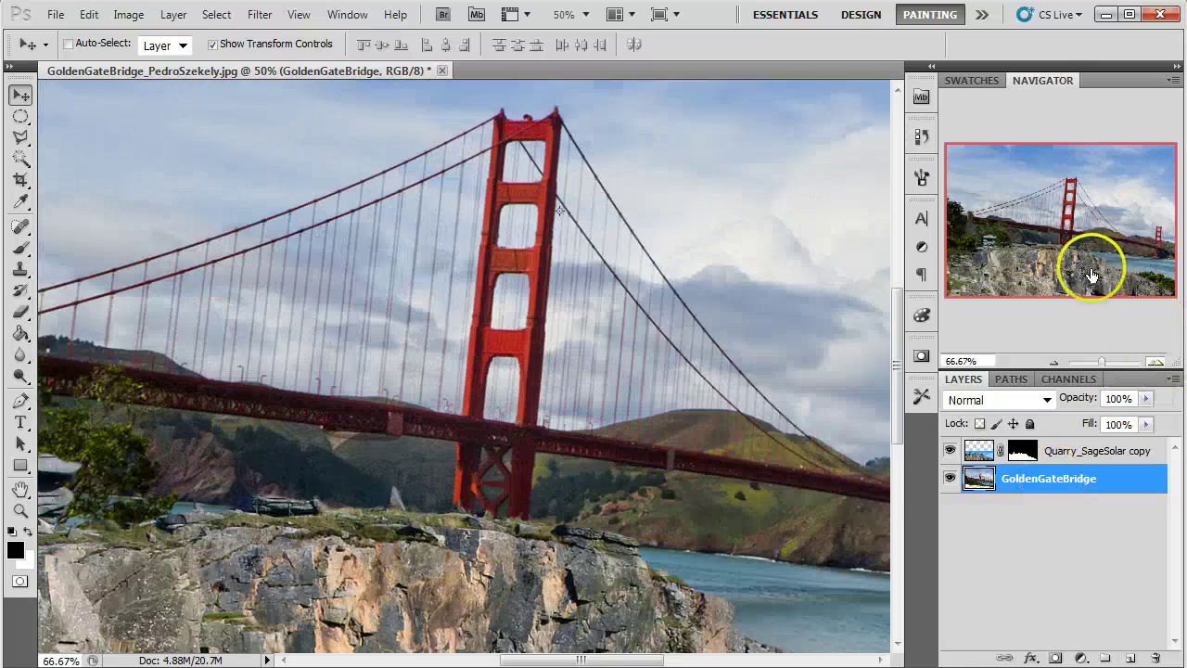
{"action": "left_click", "coordinate": [1096, 266]}
{"action": "mouse_move", "coordinate": [1096, 264]}
{"action": "left_mouse_down"}
{"action": "mouse_move", "coordinate": [1039, 240]}
{"action": "mouse_move", "coordinate": [1053, 237]}
{"action": "mouse_move", "coordinate": [1013, 248]}
{"action": "mouse_move", "coordinate": [1071, 243]}
{"action": "mouse_move", "coordinate": [1048, 265]}
{"action": "mouse_move", "coordinate": [1100, 257]}
{"action": "left_mouse_up"}
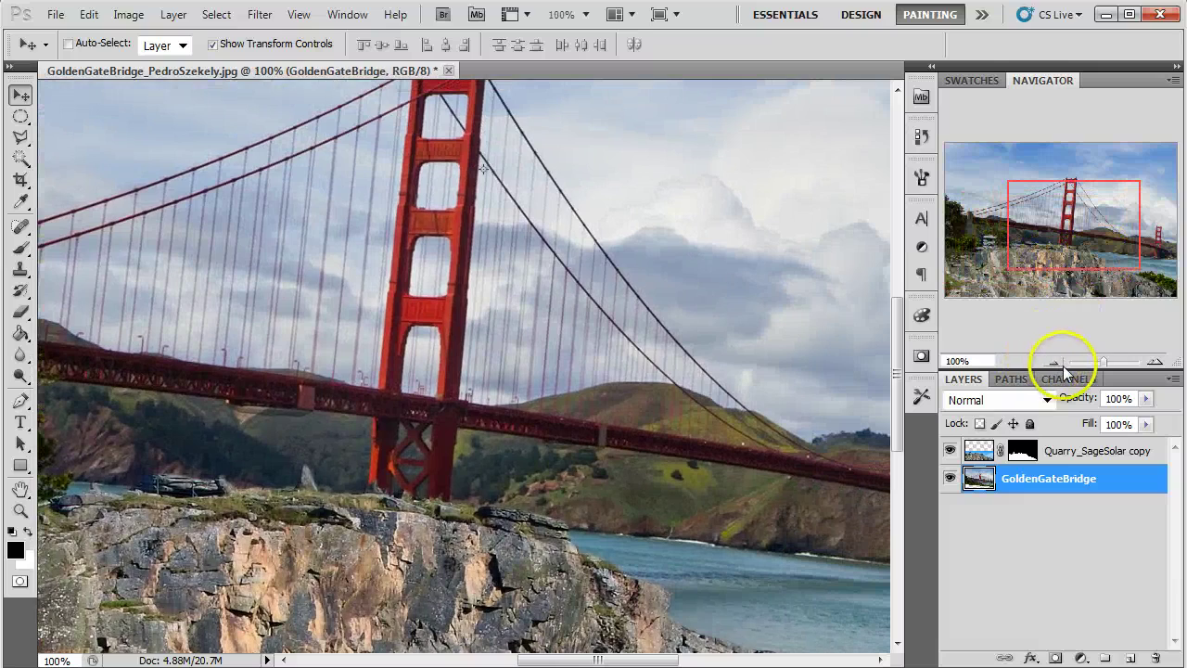
{"action": "left_click", "coordinate": [1057, 363]}
Step: Hide the Quarry_SageSolar copy layer and make the GoldenGateBridge layer active
{"action": "left_click", "coordinate": [978, 452]}
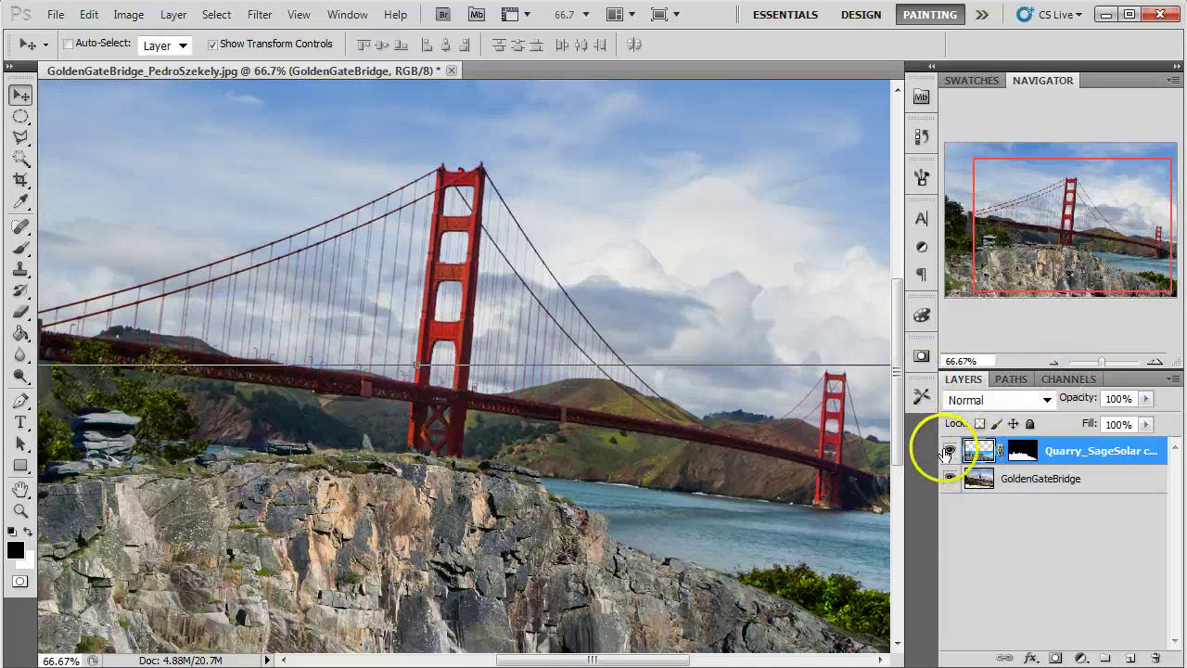
{"action": "left_click", "coordinate": [949, 450]}
{"action": "left_click", "coordinate": [950, 450]}
{"action": "left_click", "coordinate": [989, 476]}
{"action": "left_click", "coordinate": [948, 451]}
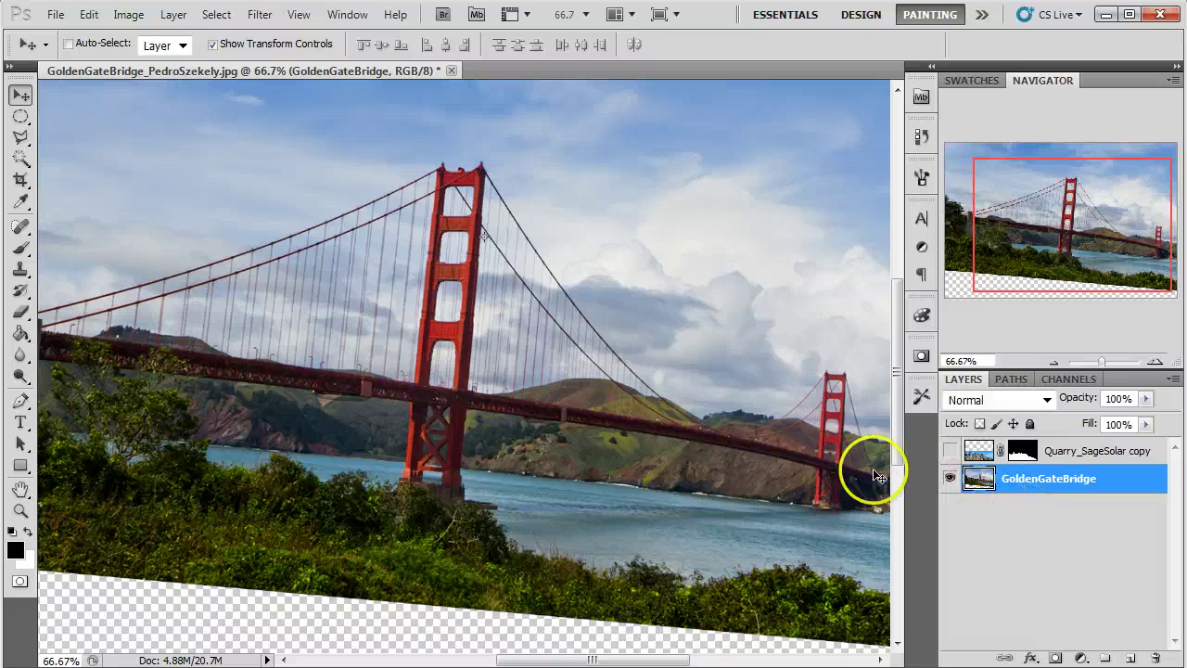
Step: Start a Color Range selection on the GoldenGateBridge layer and sample the dark red where the main tower meets the deck
{"action": "left_click", "coordinate": [217, 15]}
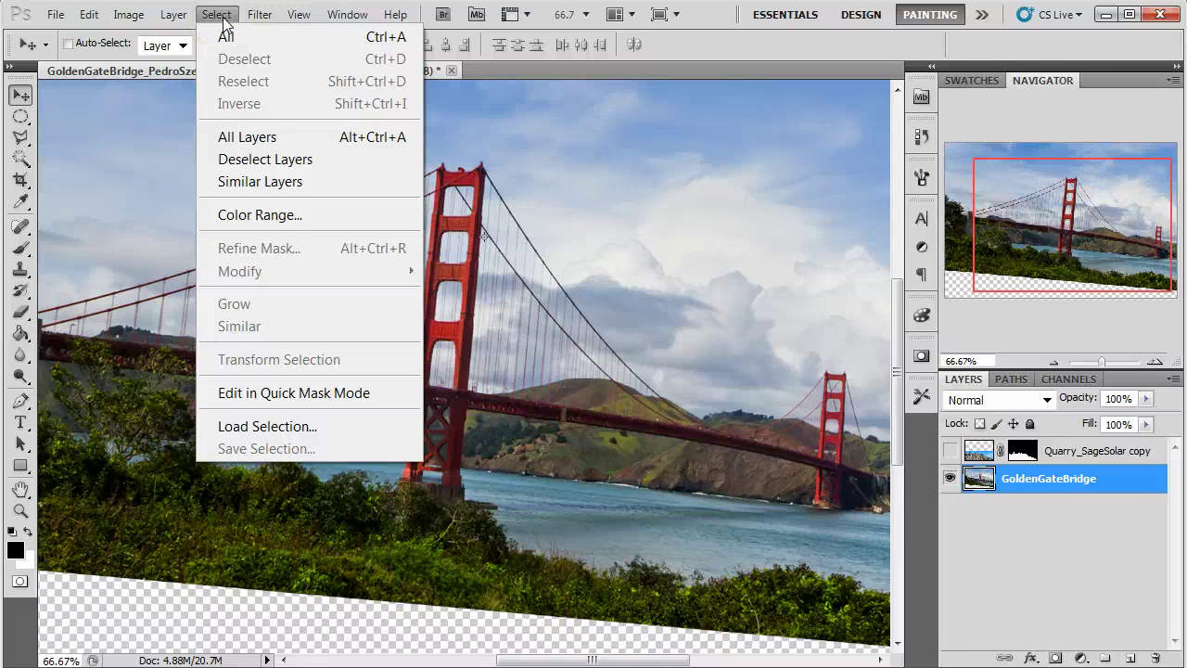
{"action": "left_click", "coordinate": [302, 215]}
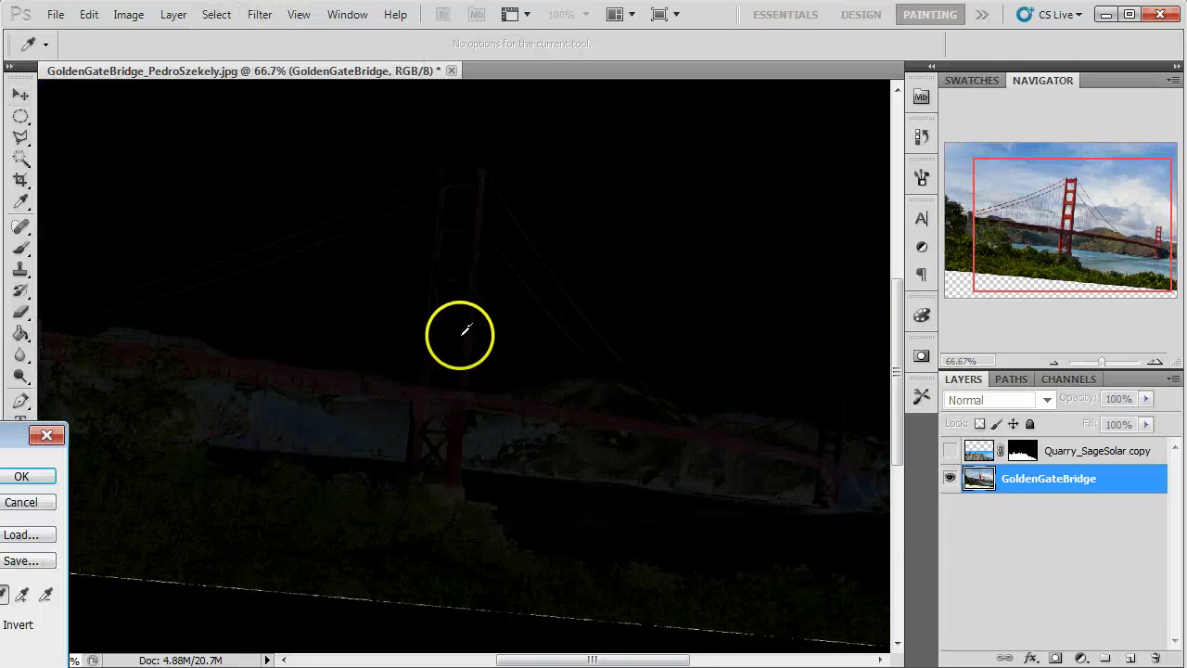
{"action": "left_click", "coordinate": [468, 414]}
{"action": "left_click_drag", "start_coordinate": [11, 432], "coordinate": [951, 48]}
{"action": "left_click", "coordinate": [463, 402]}
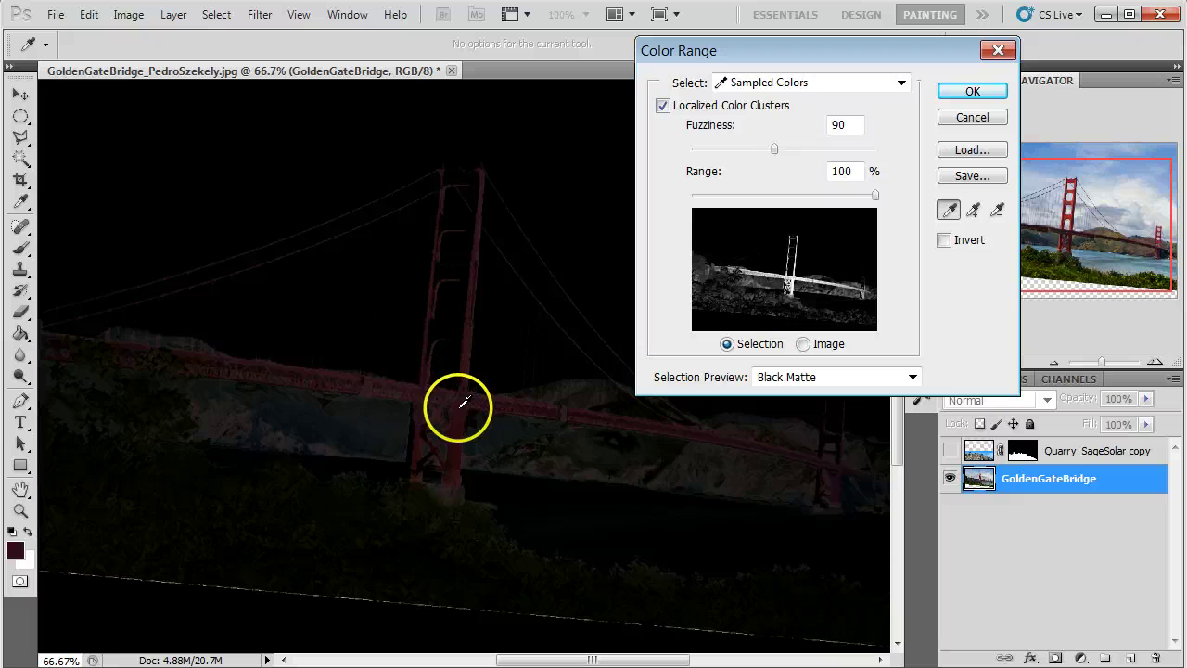
{"action": "key", "text": "ctrl+plus"}
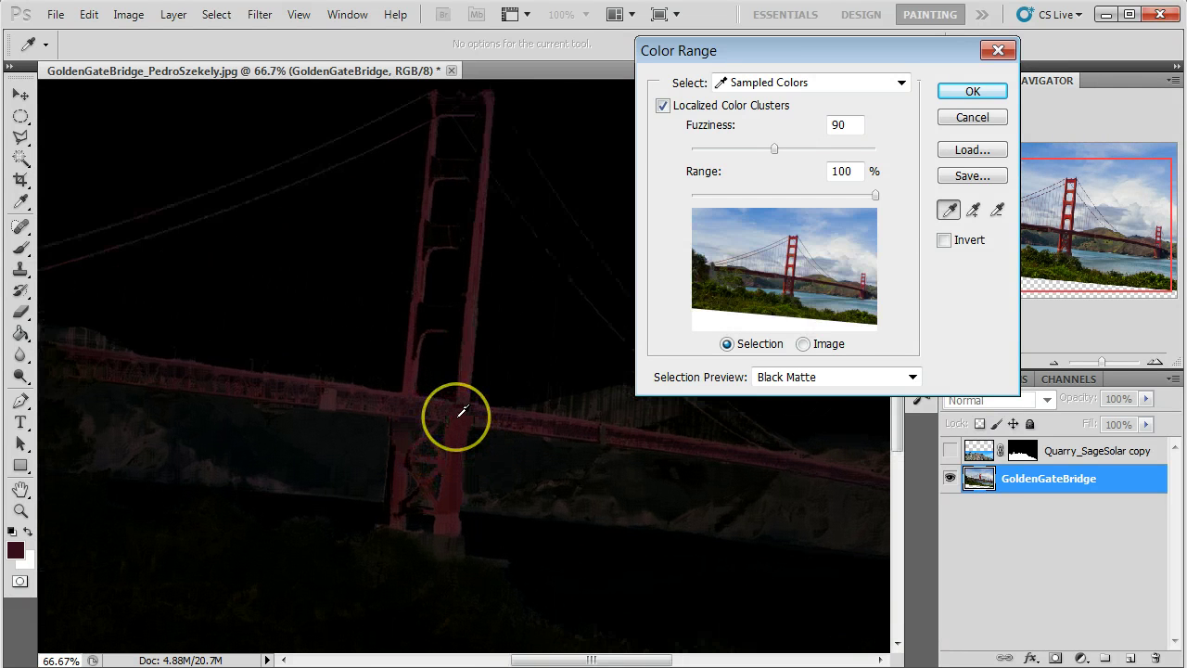
Step: Compare the Color Range preview with Localized Color Clusters off and on, resampling the bridge deck and leaving the option enabled
{"action": "left_click", "coordinate": [667, 107]}
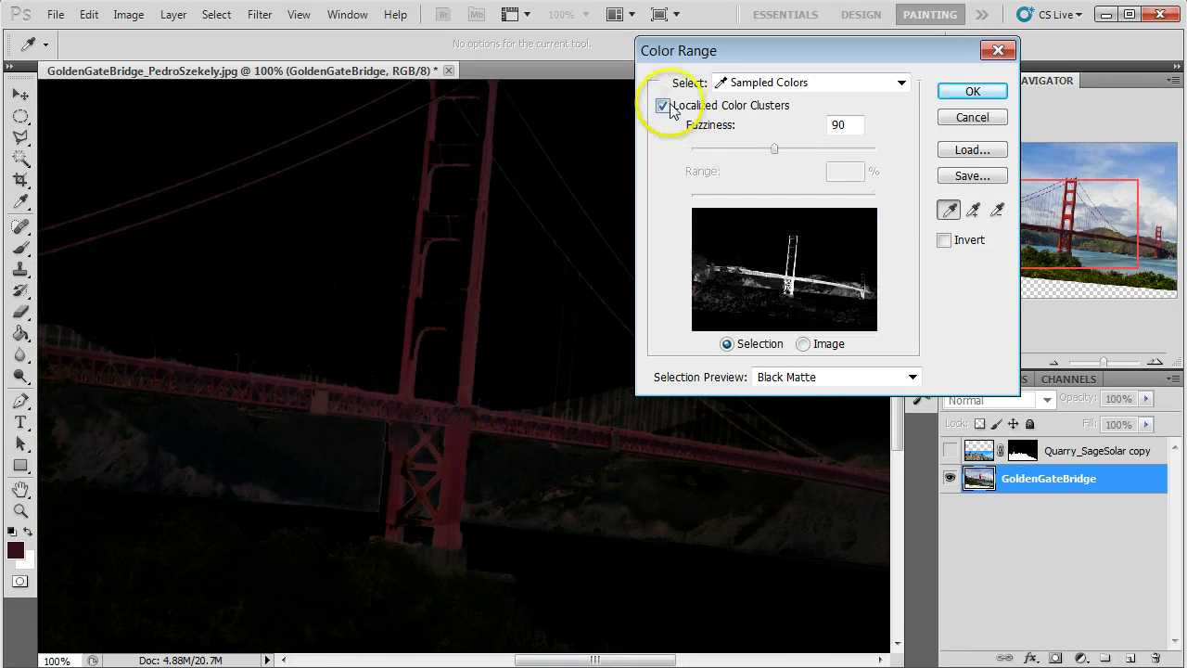
{"action": "left_click", "coordinate": [664, 106]}
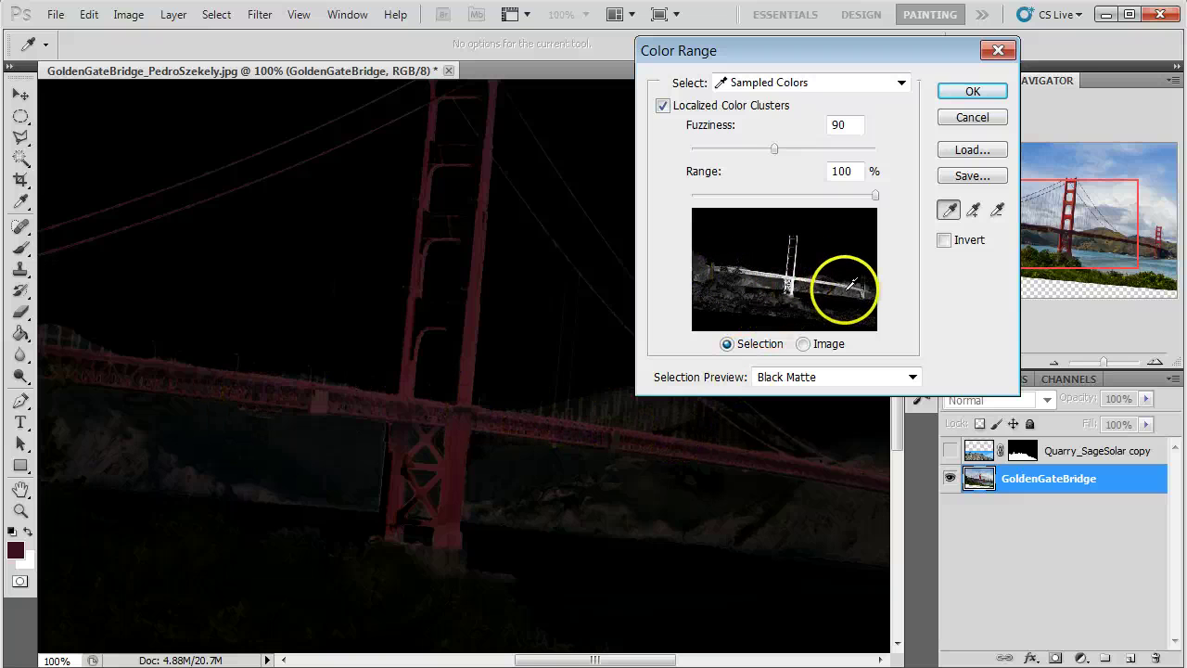
{"action": "left_click", "coordinate": [484, 405]}
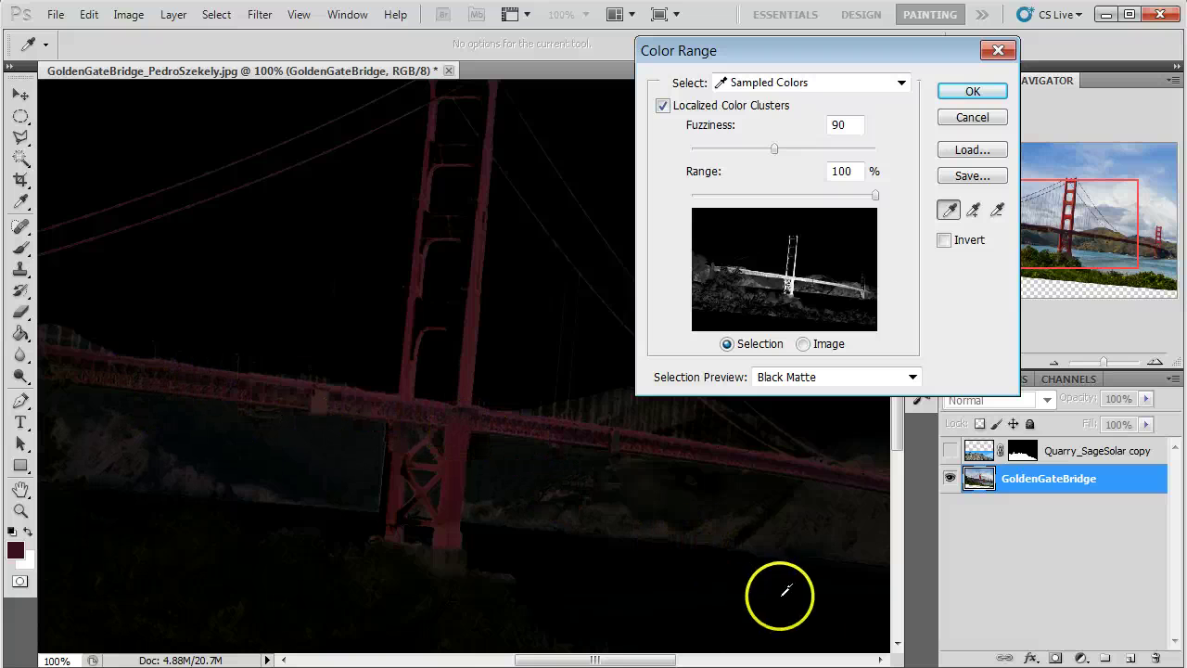
{"action": "left_click", "coordinate": [662, 107]}
{"action": "left_click", "coordinate": [662, 106]}
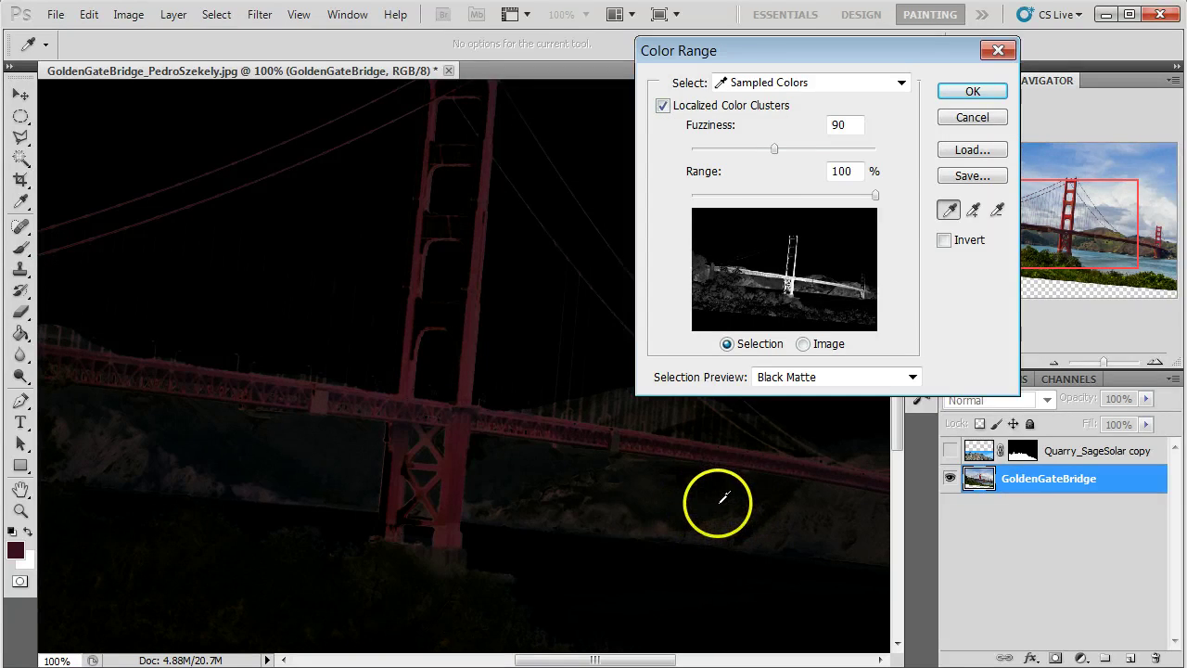
Step: Try lower Color Range fuzziness values down to 40, ending at 67
{"action": "left_click_drag", "start_coordinate": [781, 151], "coordinate": [738, 156]}
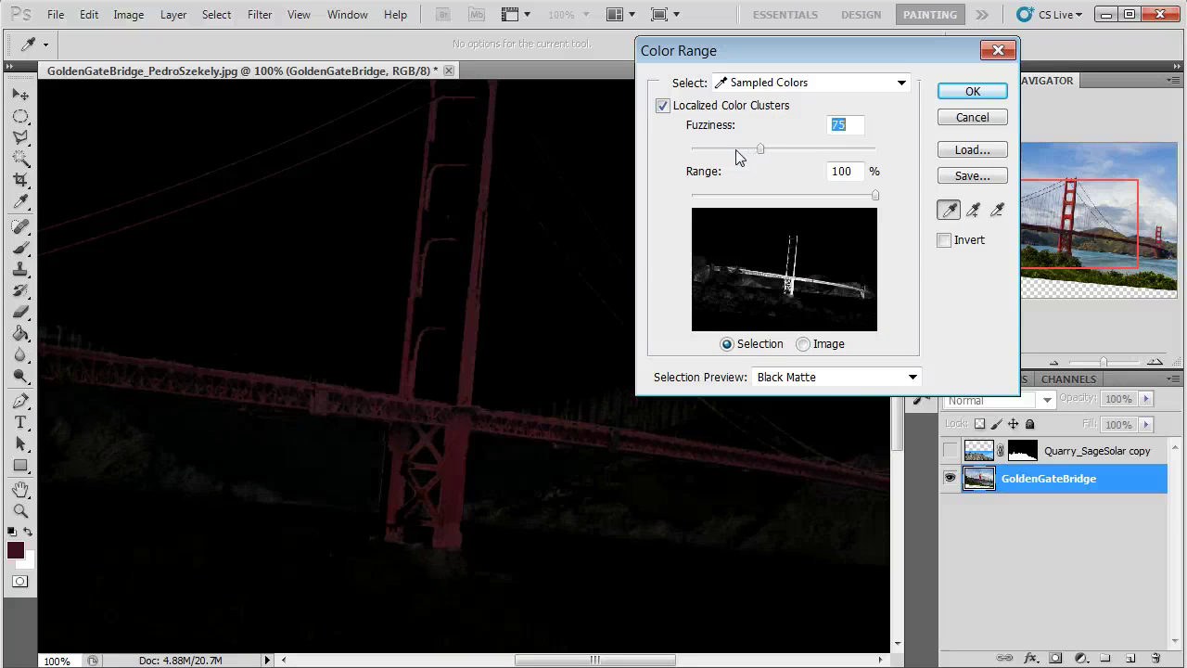
{"action": "key", "text": "shift+Up"}
{"action": "key", "text": "shift+Down"}
{"action": "key", "text": "shift+Down"}
{"action": "key", "text": "shift+Down"}
{"action": "key", "text": "shift+Down"}
{"action": "key", "text": "shift+Down"}
{"action": "key", "text": "shift+Down"}
{"action": "key", "text": "shift+Down"}
{"action": "key", "text": "shift+Down"}
{"action": "key", "text": "shift+Down"}
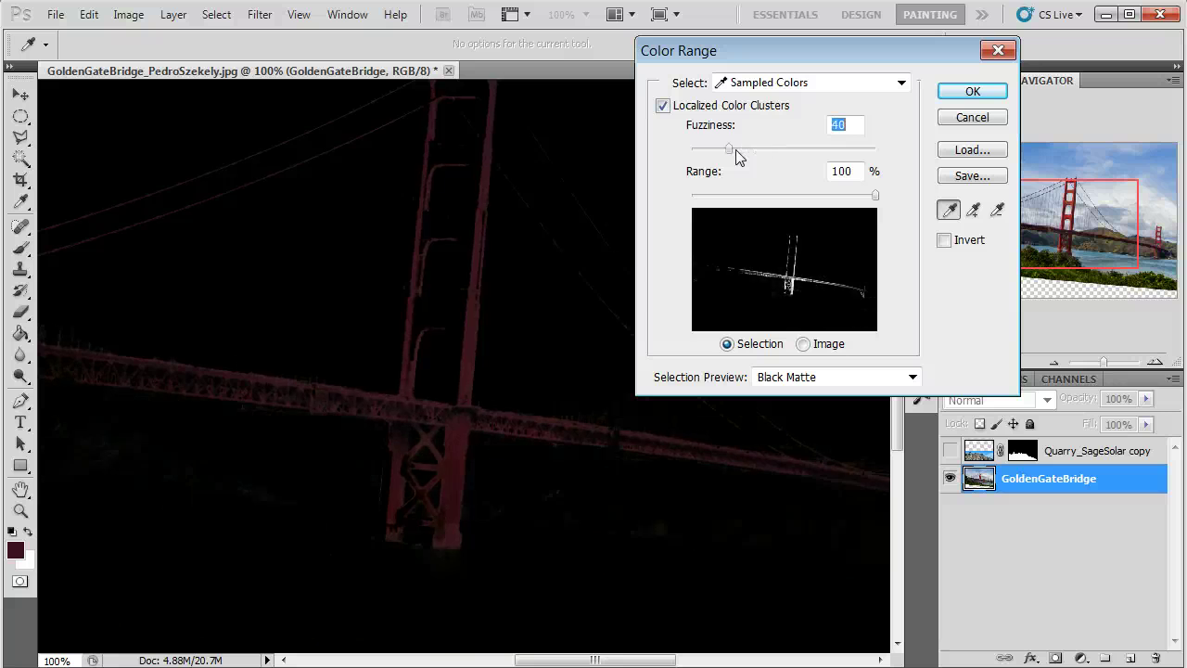
{"action": "key", "text": "Up"}
{"action": "key", "text": "shift+Up"}
{"action": "key", "text": "shift+Up"}
{"action": "key", "text": "shift+Up"}
{"action": "key", "text": "shift+Up"}
{"action": "key", "text": "shift+Up"}
{"action": "key", "text": "shift+Up"}
{"action": "key", "text": "Up"}
{"action": "key", "text": "Up"}
{"action": "key", "text": "Up"}
{"action": "key", "text": "Up"}
{"action": "key", "text": "Up"}
{"action": "key", "text": "Up"}
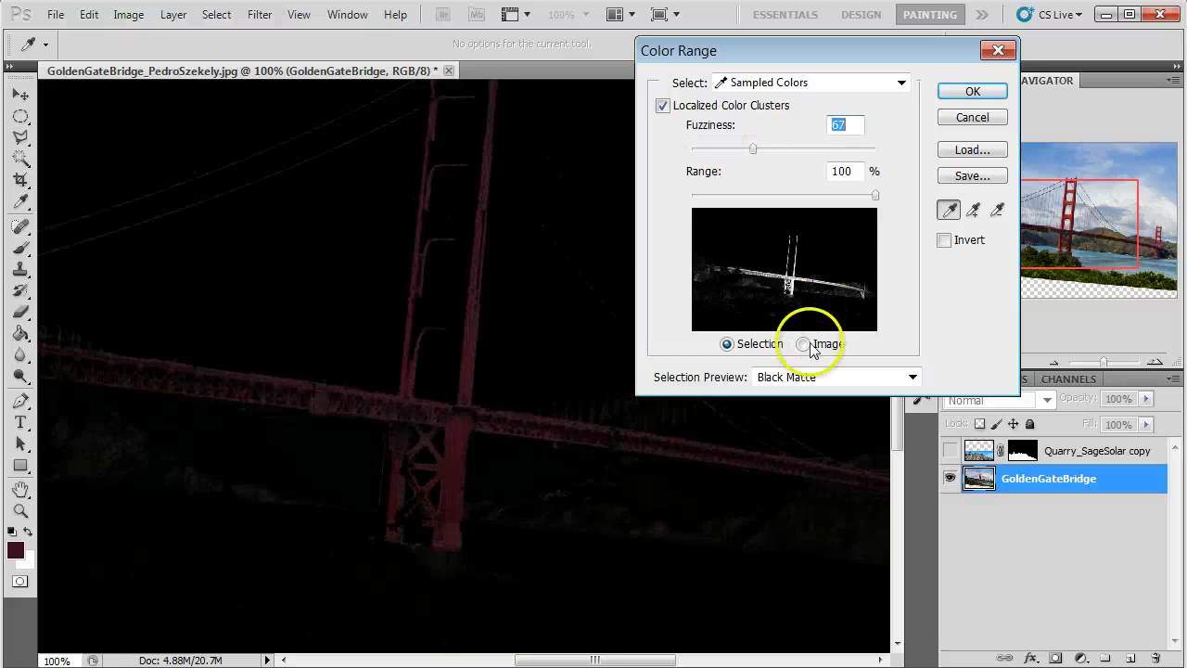
Step: Set the selection preview to None, sample the tower's bright red from the image, and show the selection in the thumbnail
{"action": "left_click", "coordinate": [805, 344]}
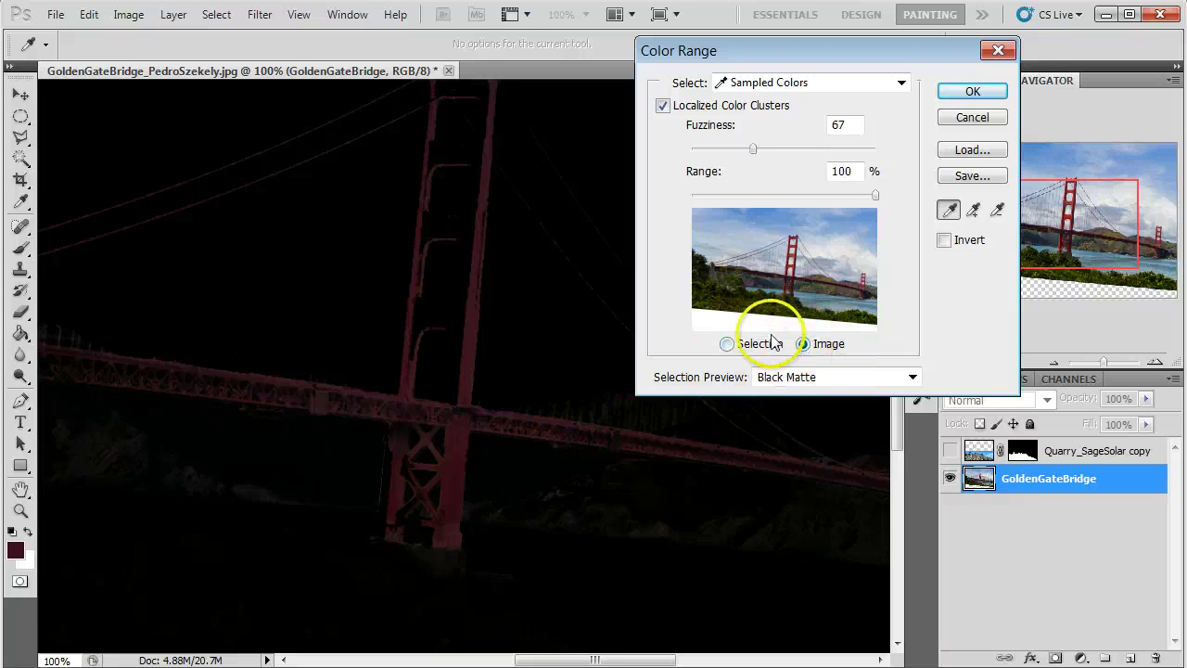
{"action": "left_click", "coordinate": [788, 375]}
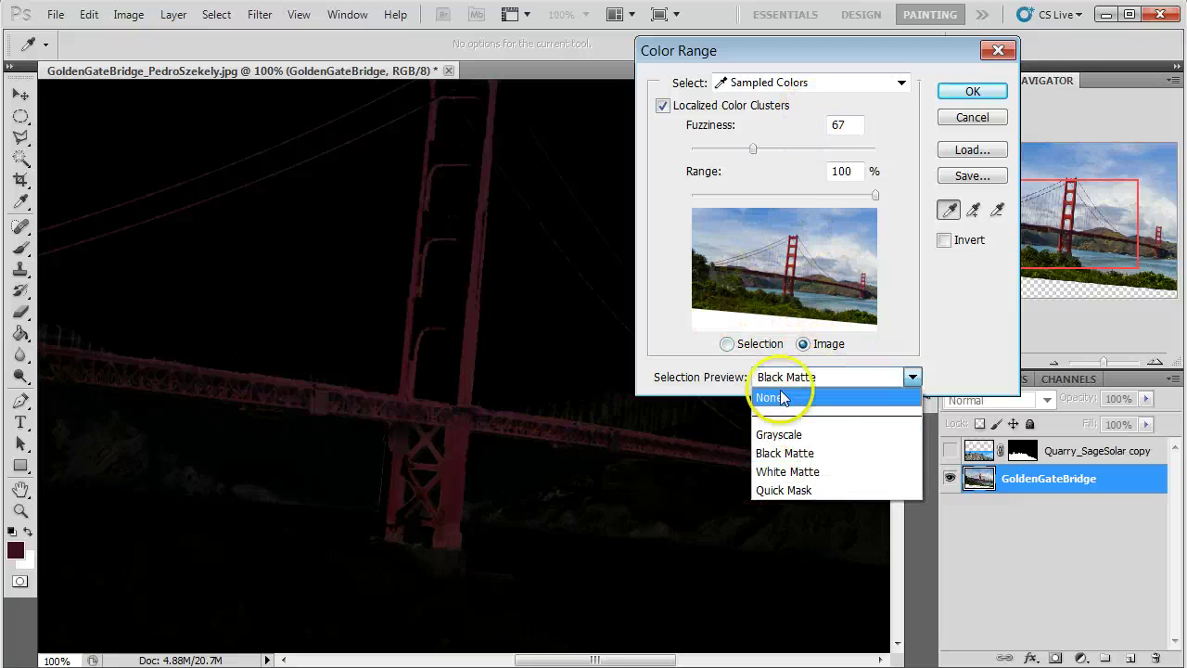
{"action": "left_click", "coordinate": [786, 396]}
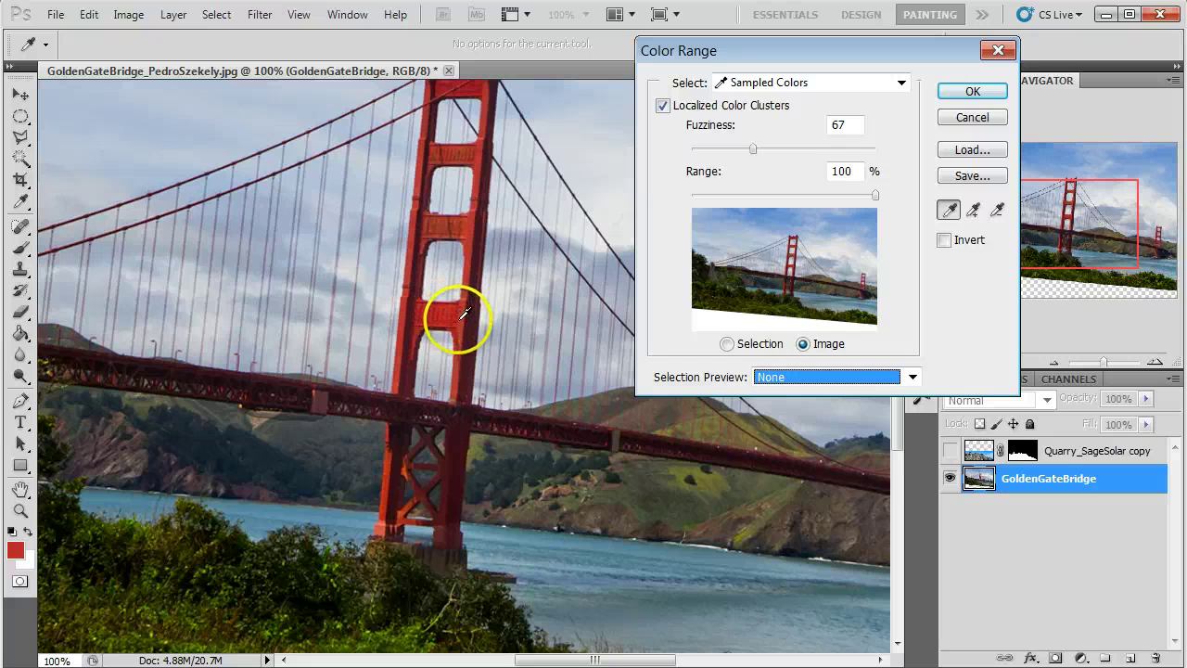
{"action": "left_click", "coordinate": [727, 344]}
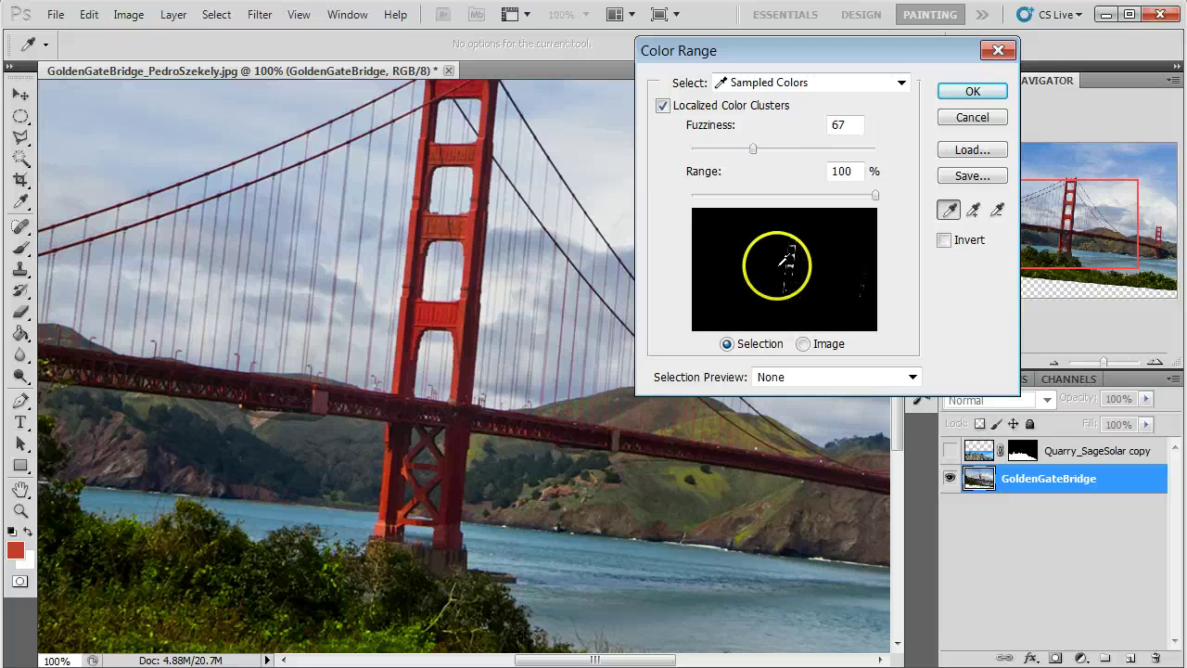
Step: Reduce the fuzziness to 0 and try the Grayscale selection preview before returning it to None
{"action": "left_click_drag", "start_coordinate": [753, 148], "coordinate": [649, 153]}
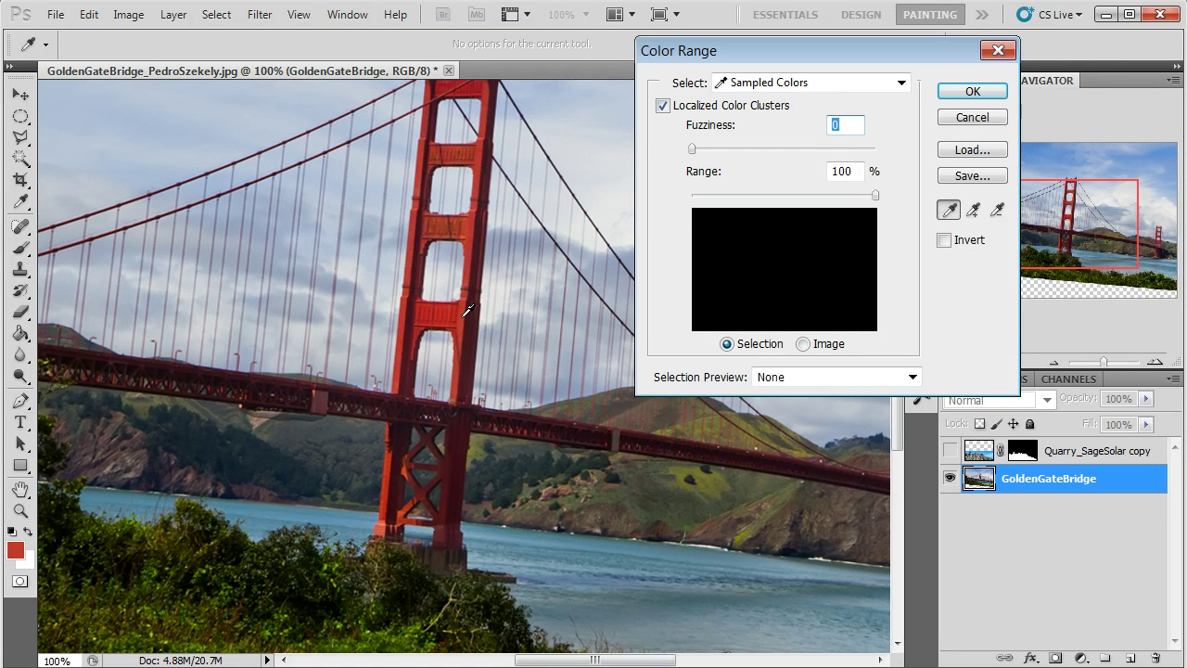
{"action": "left_click", "coordinate": [825, 380]}
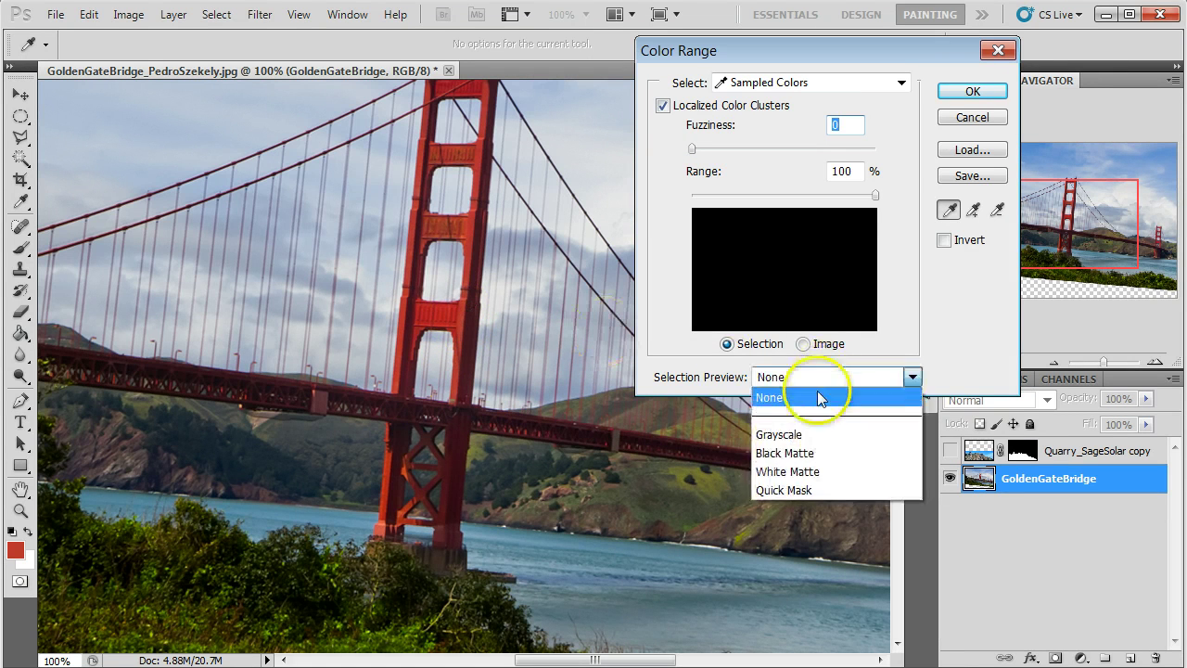
{"action": "left_click", "coordinate": [811, 432]}
{"action": "left_click", "coordinate": [786, 380]}
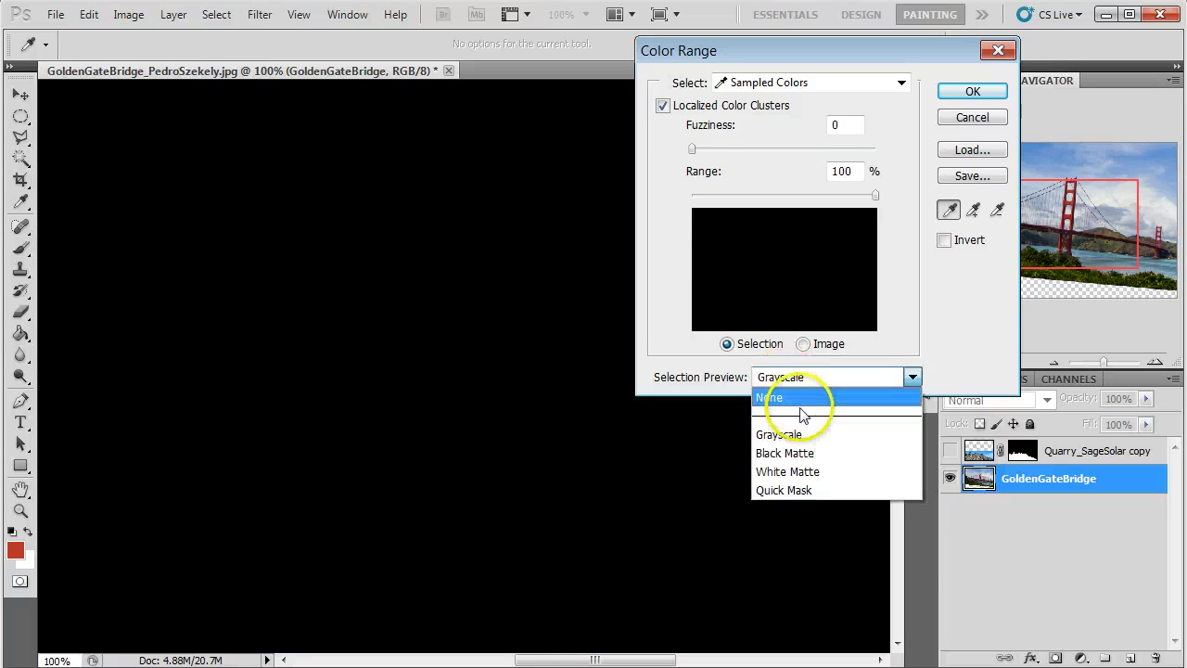
{"action": "left_click", "coordinate": [799, 399]}
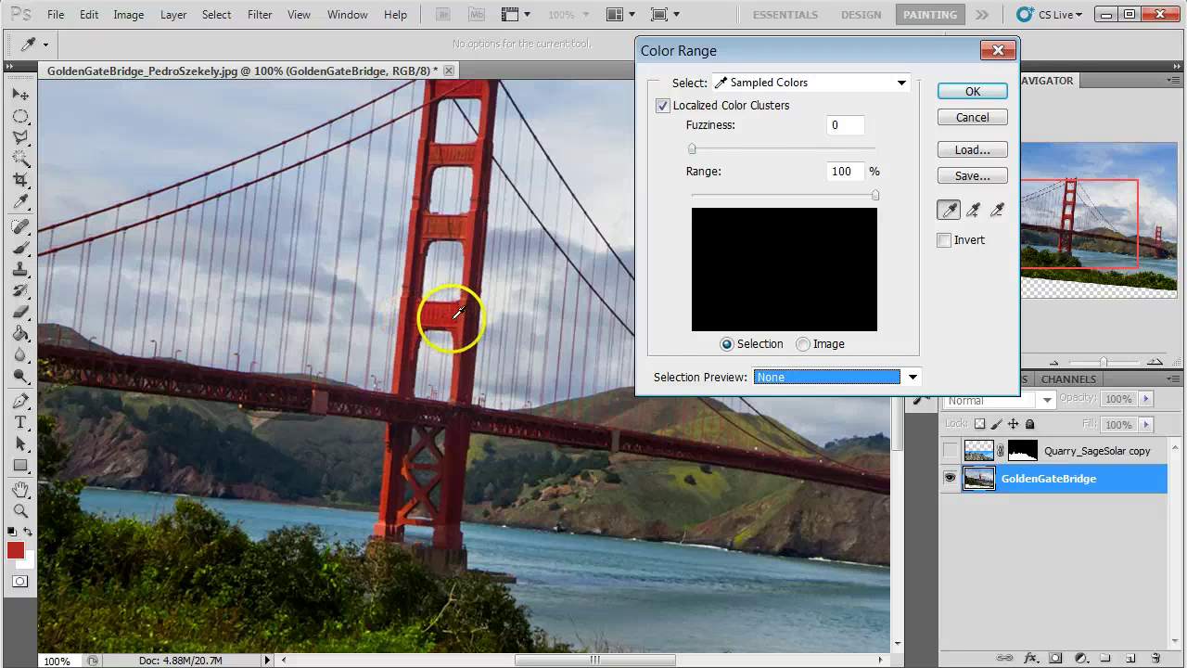
Step: Raise the fuzziness to 37 while sampling the red tones of the main tower
{"action": "left_click_drag", "start_coordinate": [691, 148], "coordinate": [715, 151]}
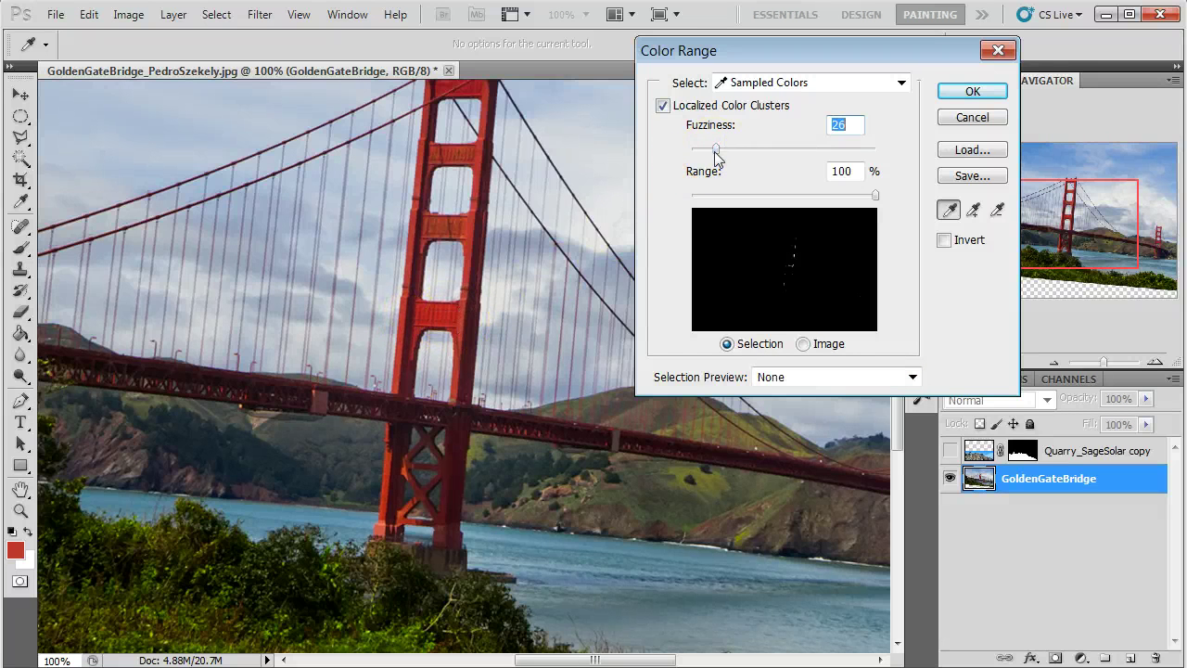
{"action": "left_click", "coordinate": [479, 248]}
{"action": "left_click", "coordinate": [463, 320]}
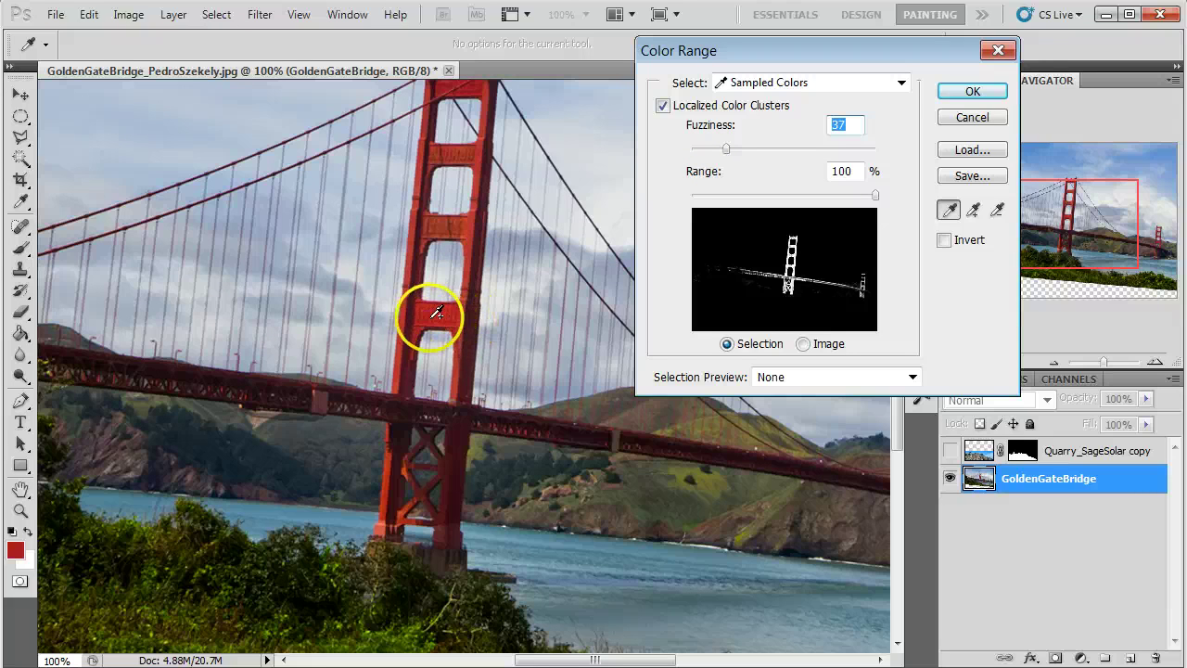
Step: Try different color samples from the tower's shaded side, the deck junction and the far end of the deck
{"action": "left_click", "coordinate": [472, 335]}
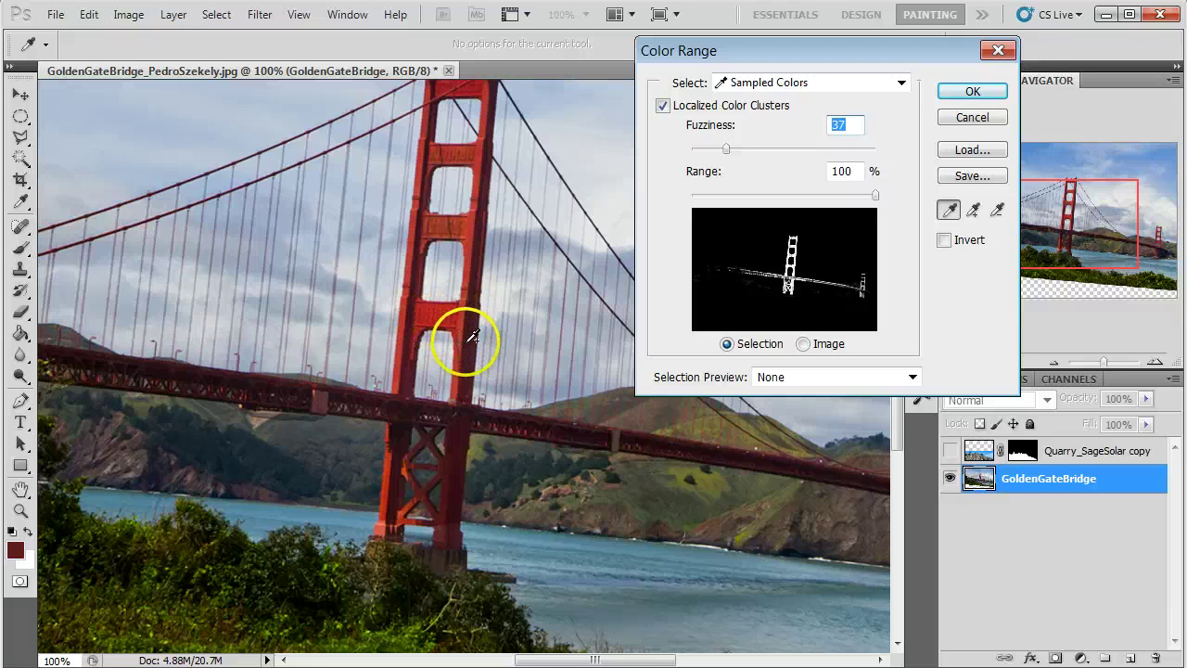
{"action": "left_click", "coordinate": [463, 412]}
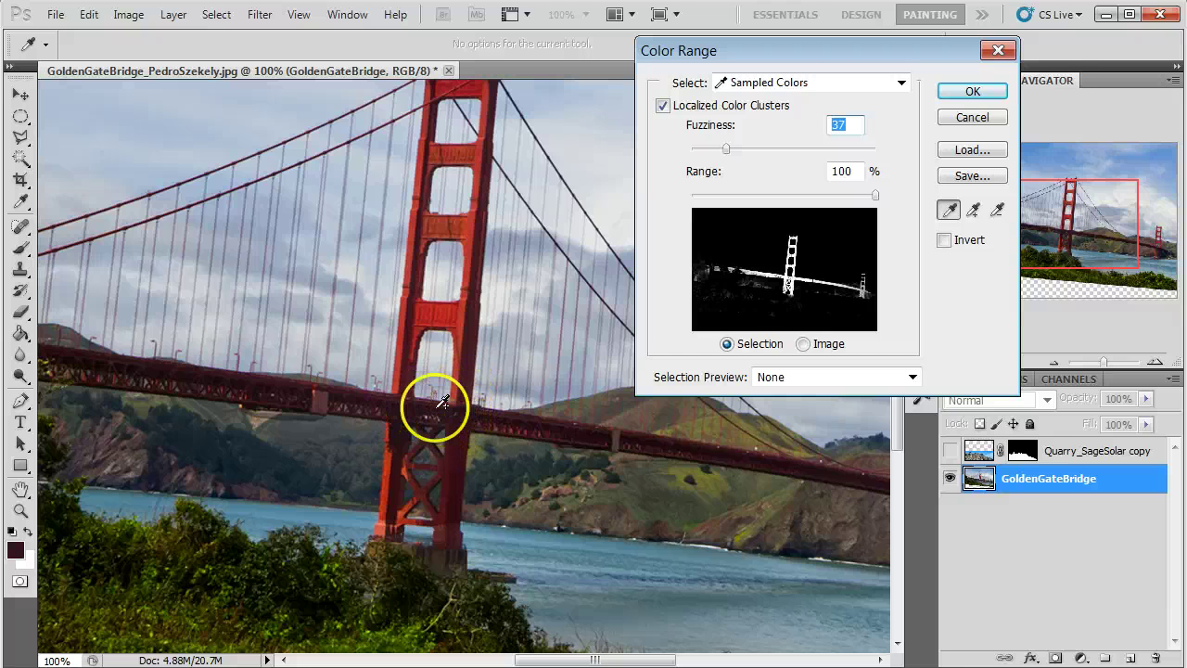
{"action": "left_click", "coordinate": [394, 399]}
{"action": "left_click", "coordinate": [405, 383]}
{"action": "left_click_drag", "start_coordinate": [395, 387], "coordinate": [406, 353]}
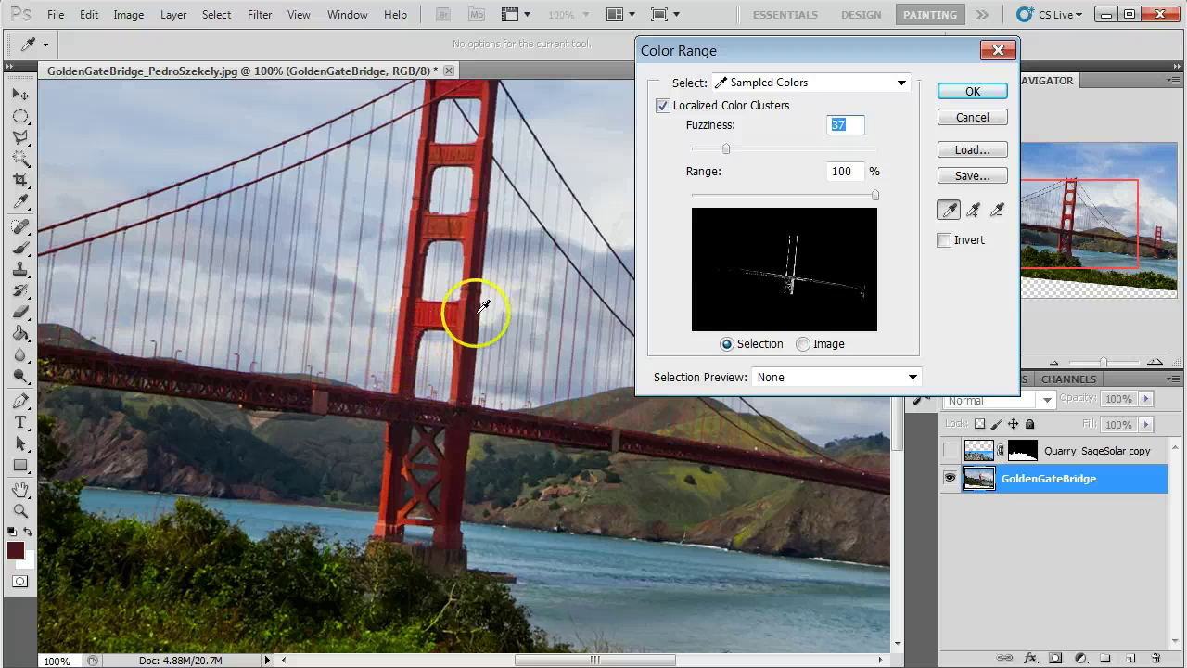
{"action": "left_click", "coordinate": [122, 355]}
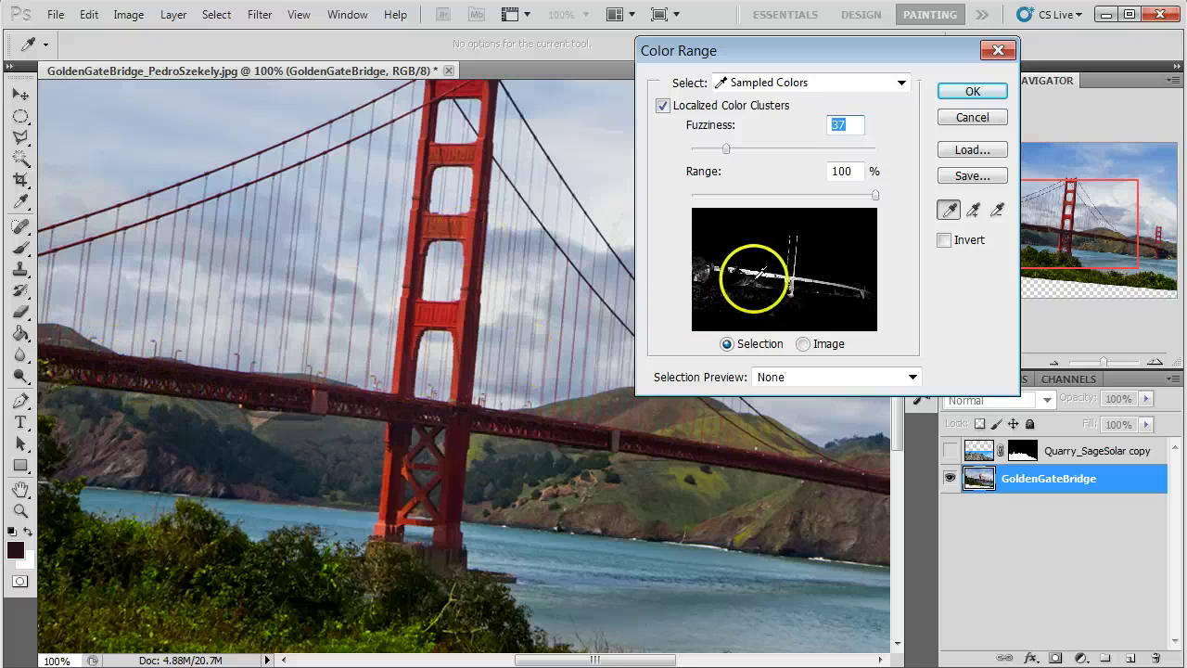
Step: Sample the upper tower's red, then add the tower's other reds, the deck junction and the lower bracing to the sample
{"action": "left_click", "coordinate": [477, 225]}
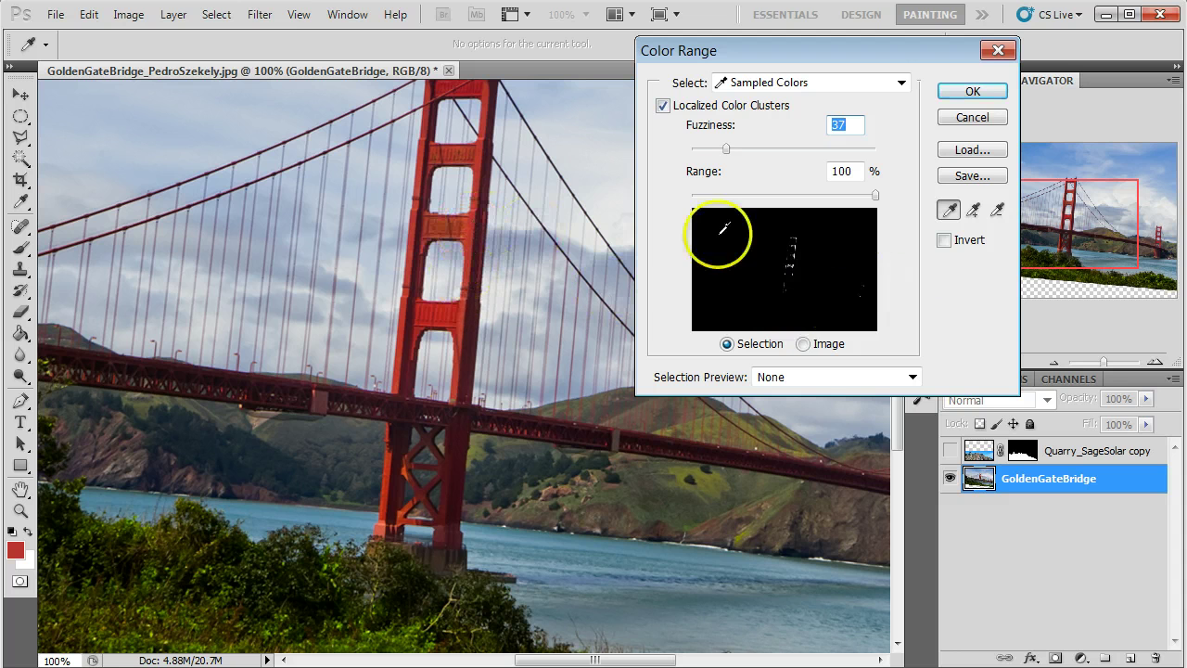
{"action": "left_click", "coordinate": [973, 210]}
{"action": "mouse_move", "coordinate": [480, 227]}
{"action": "left_mouse_down"}
{"action": "mouse_move", "coordinate": [418, 225]}
{"action": "mouse_move", "coordinate": [436, 259]}
{"action": "left_mouse_up"}
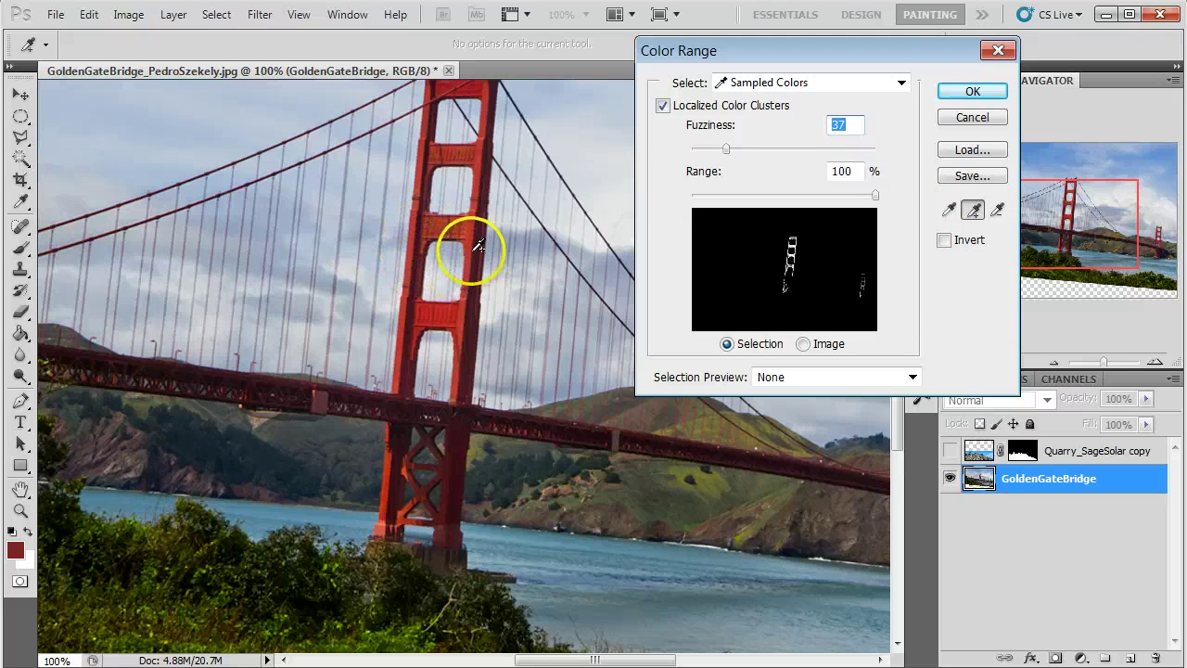
{"action": "left_click", "coordinate": [472, 295]}
{"action": "left_click_drag", "start_coordinate": [430, 321], "coordinate": [393, 402]}
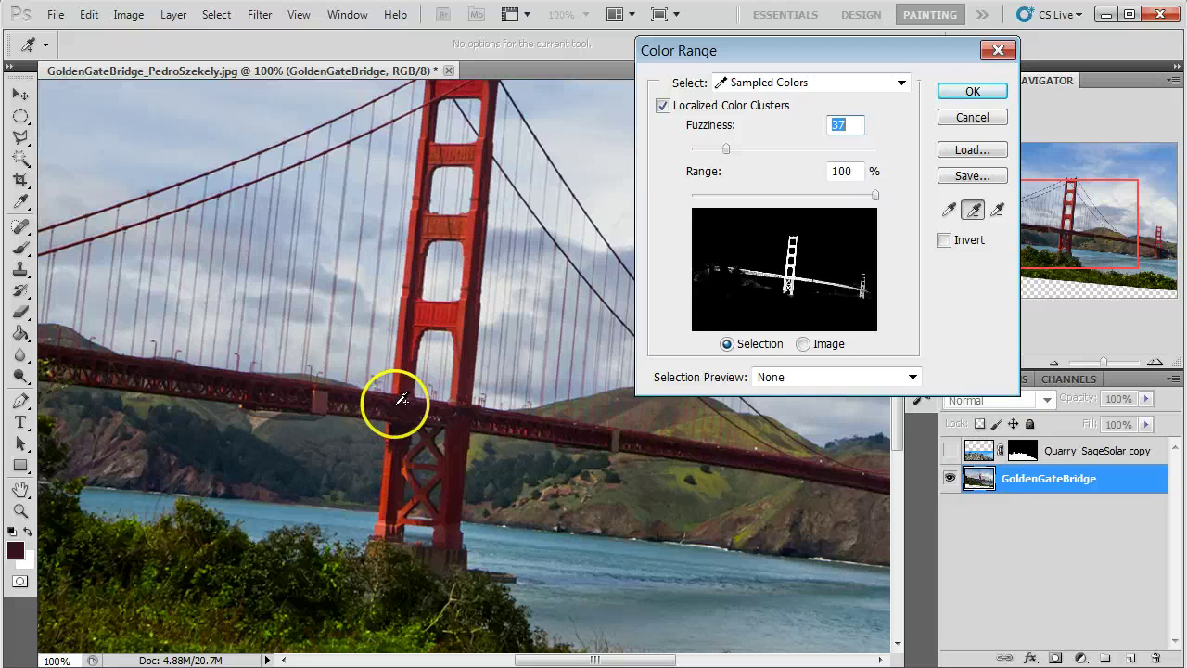
{"action": "left_click_drag", "start_coordinate": [386, 474], "coordinate": [428, 450]}
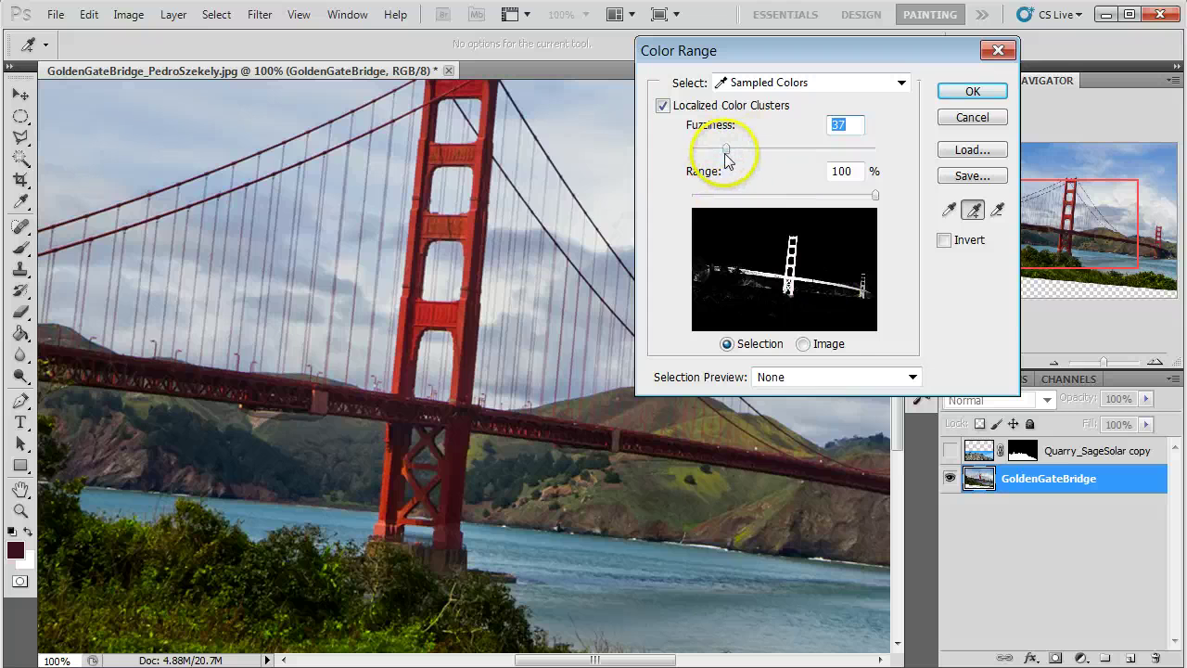
Step: Fine-tune the fuzziness to 32, accept the Color Range selection of the bridge and switch to the Move tool
{"action": "key", "text": "shift+Up"}
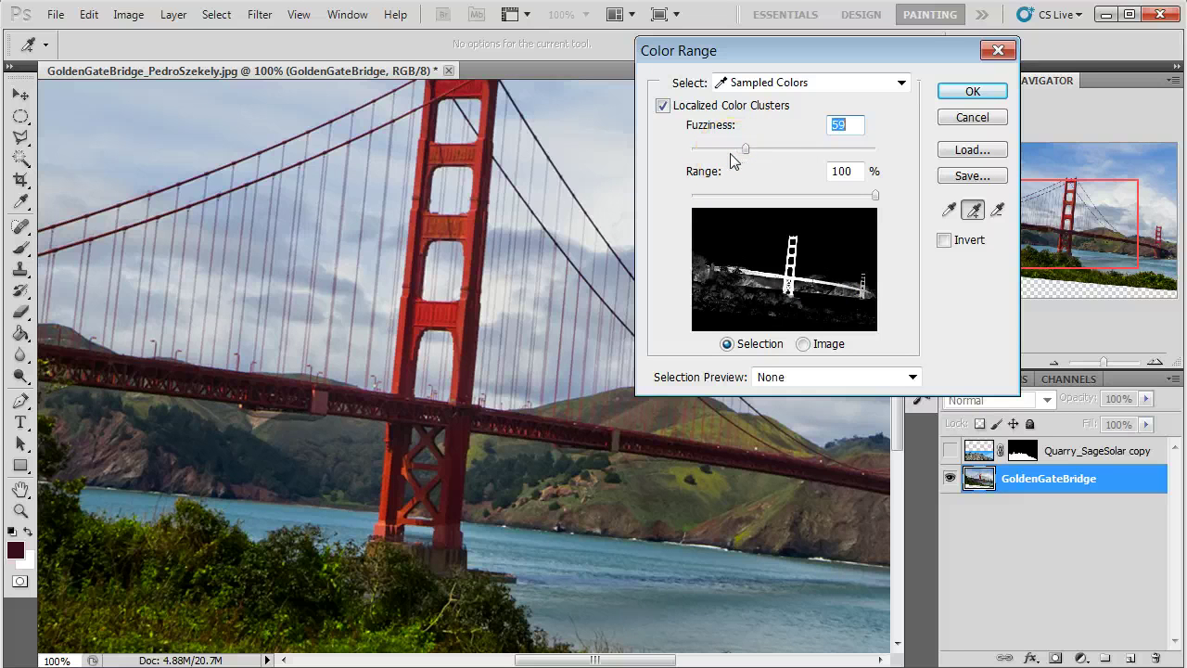
{"action": "key", "text": "shift+Down"}
{"action": "key", "text": "shift+Down"}
{"action": "key", "text": "Down"}
{"action": "key", "text": "Down"}
{"action": "key", "text": "Down"}
{"action": "key", "text": "Down"}
{"action": "key", "text": "Down"}
{"action": "key", "text": "Down"}
{"action": "key", "text": "Down"}
{"action": "key", "text": "Down"}
{"action": "key", "text": "Down"}
{"action": "key", "text": "Up"}
{"action": "key", "text": "Up"}
{"action": "key", "text": "Up"}
{"action": "key", "text": "Up"}
{"action": "key", "text": "Down"}
{"action": "key", "text": "Down"}
{"action": "left_click", "coordinate": [722, 151]}
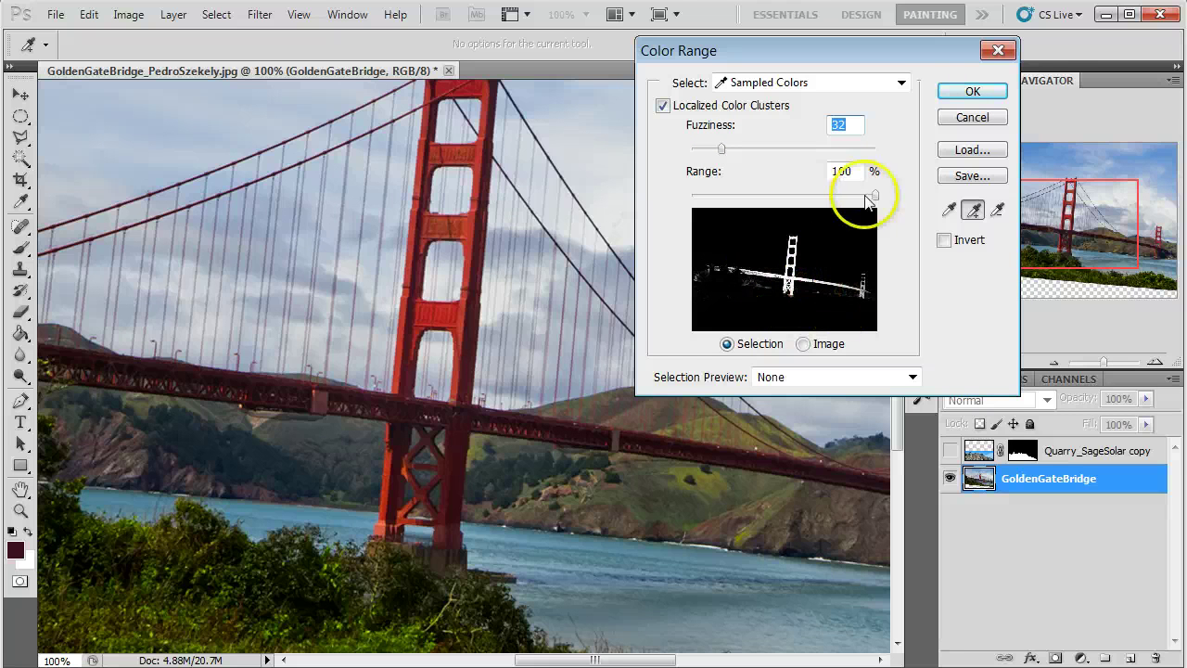
{"action": "left_click", "coordinate": [972, 93]}
{"action": "key", "text": "v"}
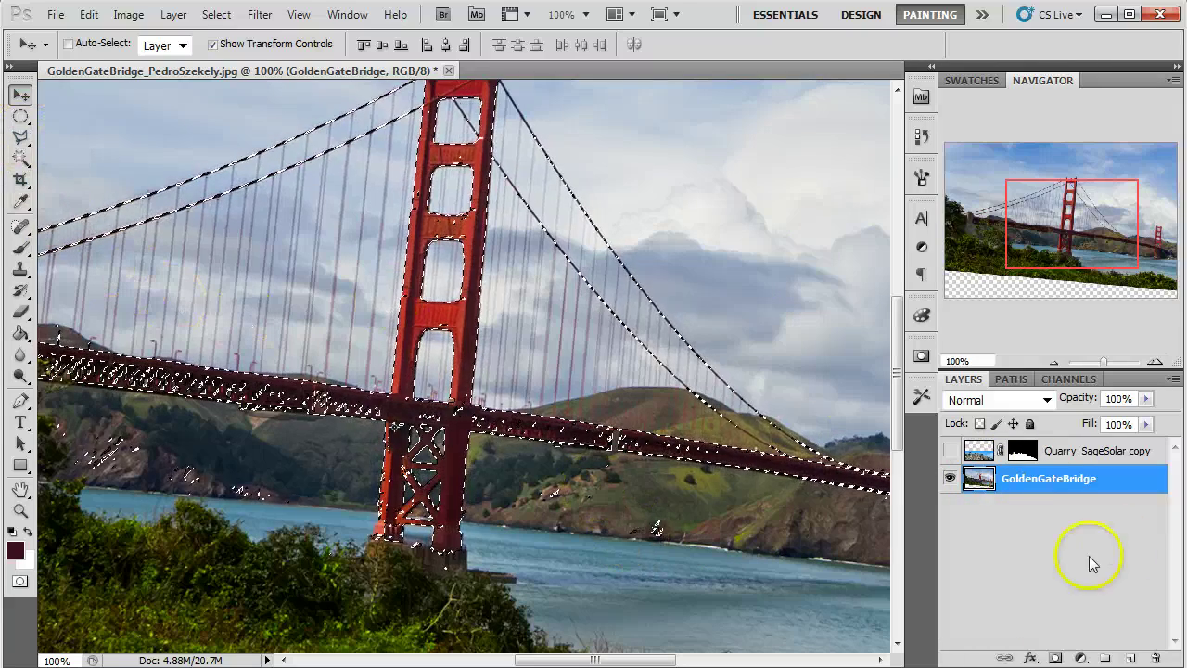
Step: Add a Black & White adjustment layer above GoldenGateBridge, masked by the bridge selection, and collapse its settings
{"action": "left_click", "coordinate": [1081, 657]}
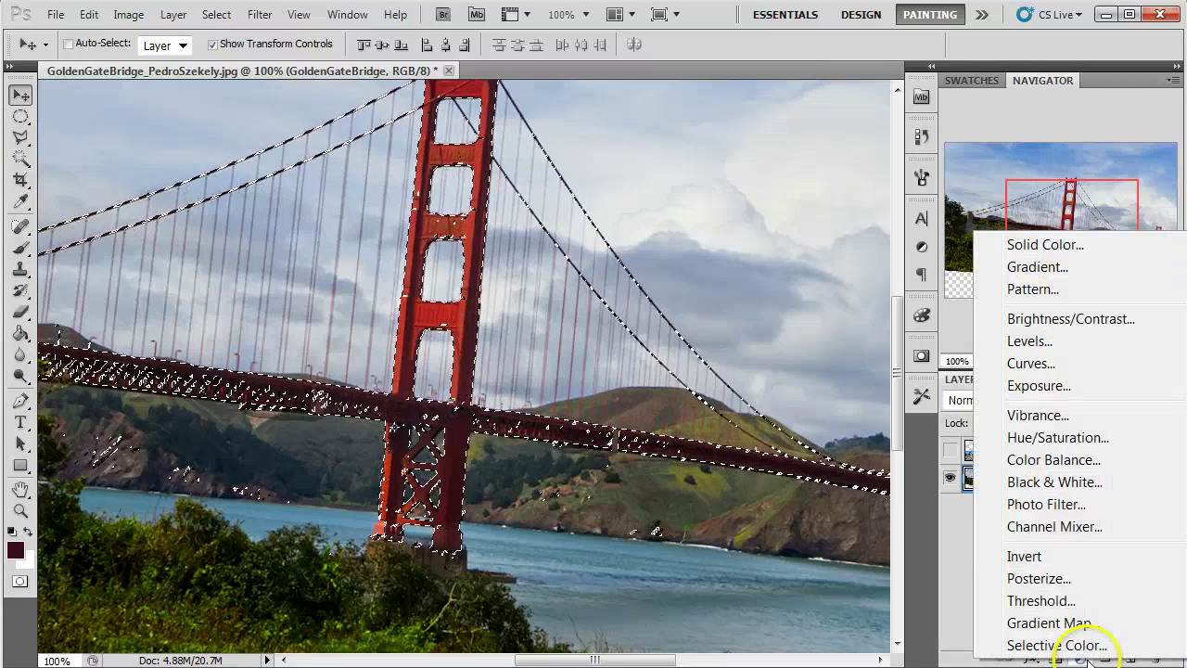
{"action": "left_click", "coordinate": [1024, 482]}
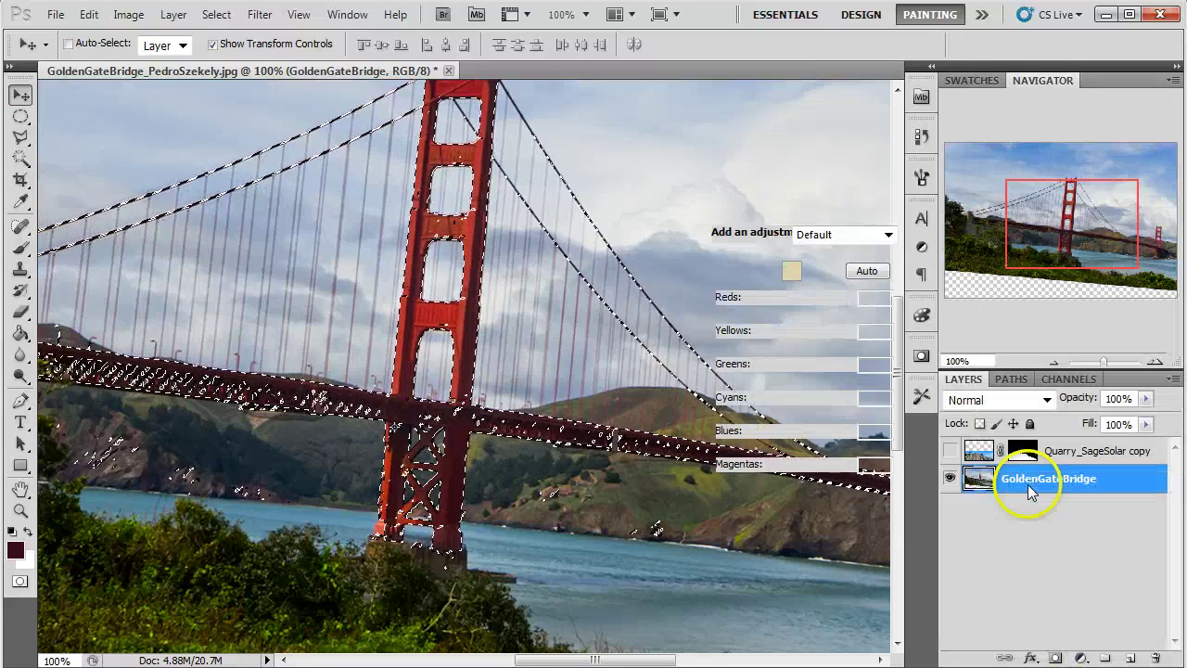
{"action": "left_click", "coordinate": [872, 214]}
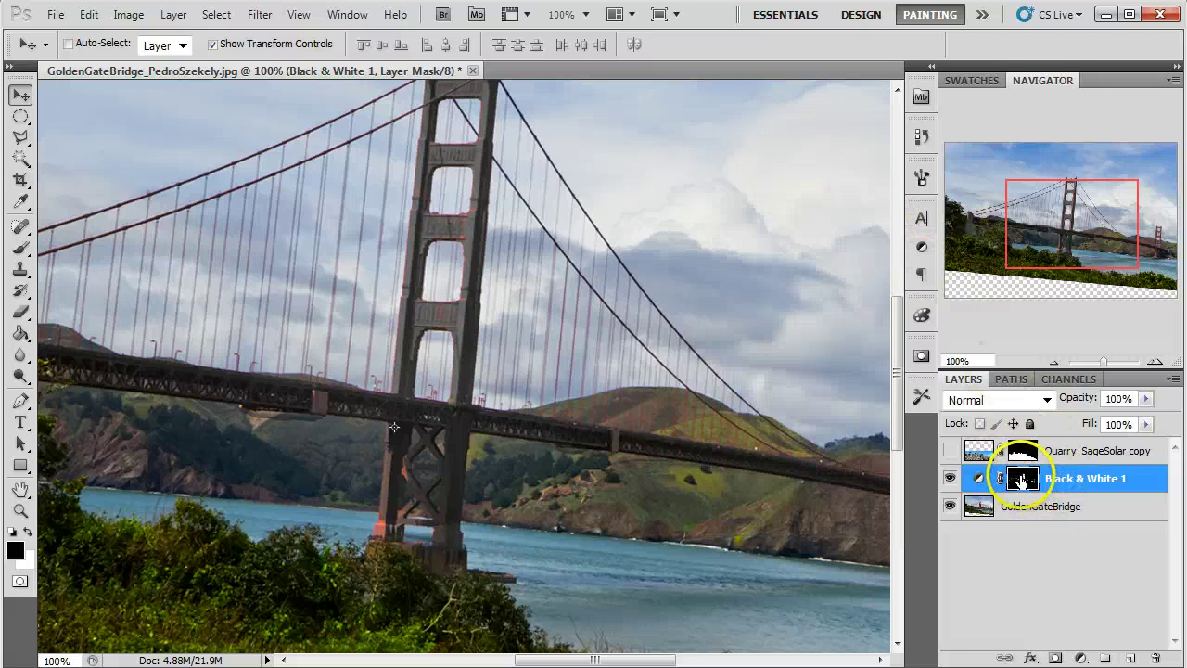
Step: Invert the Black & White 1 layer mask and dab white on it at the far shoreline with a 41 px brush
{"action": "key", "text": "ctrl+i"}
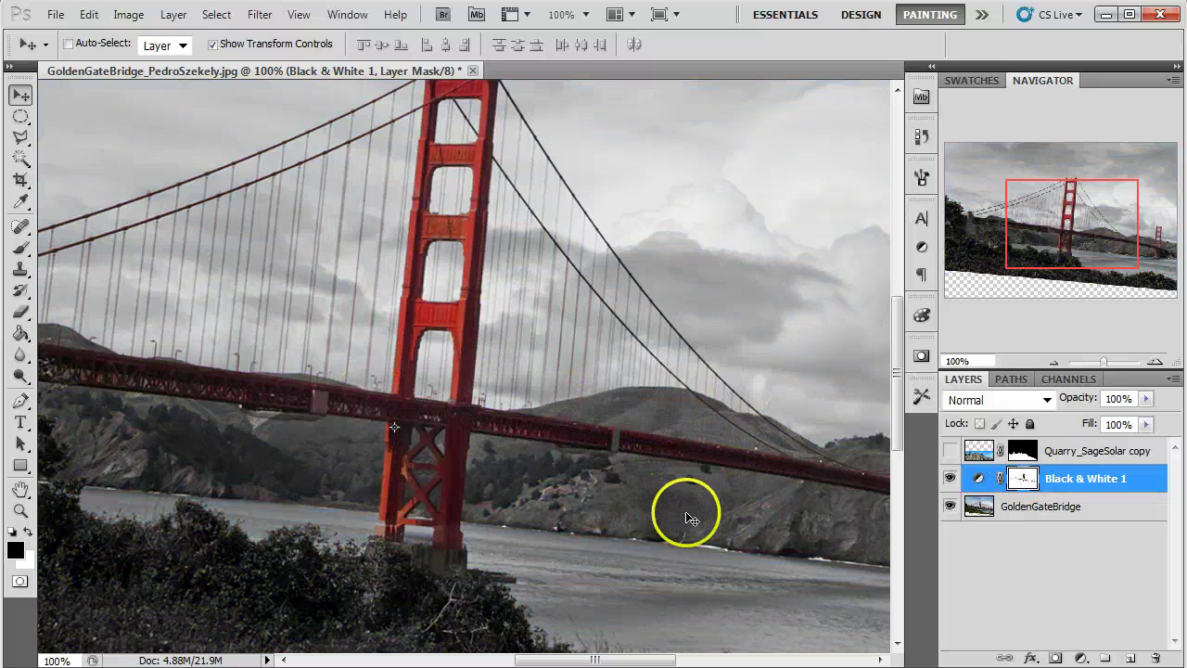
{"action": "left_click", "coordinate": [1164, 362]}
{"action": "left_click_drag", "start_coordinate": [1081, 244], "coordinate": [1078, 231]}
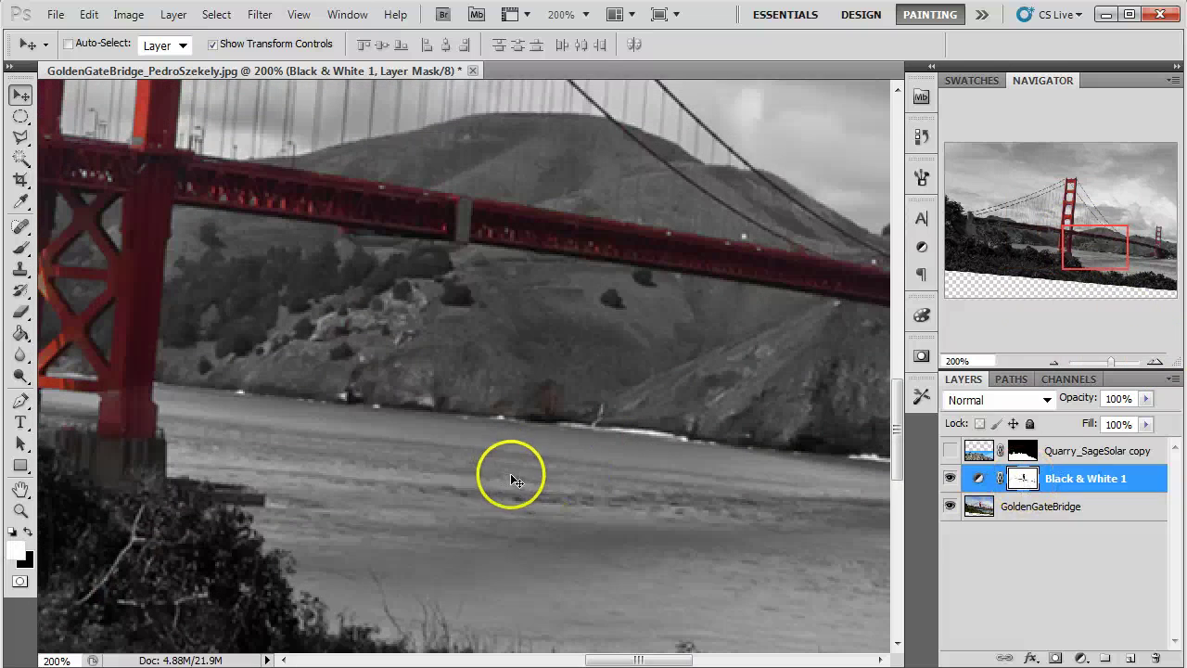
{"action": "key", "text": "b"}
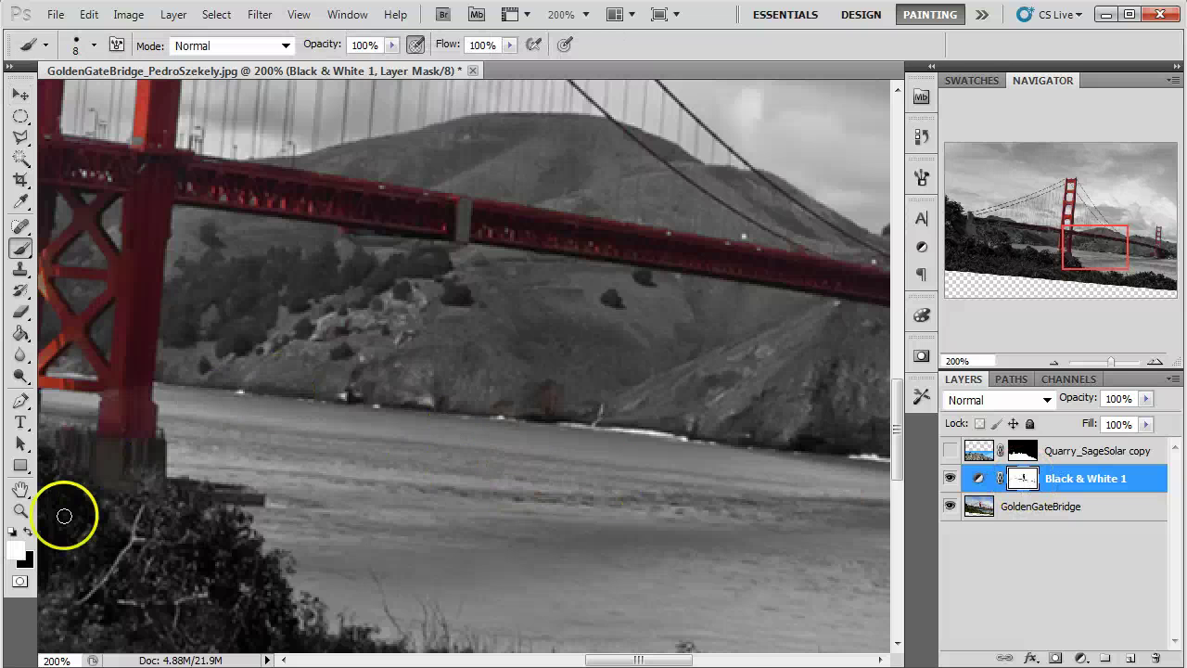
{"action": "right_click", "coordinate": [526, 468]}
{"action": "left_click_drag", "start_coordinate": [548, 495], "coordinate": [577, 495]}
{"action": "left_click", "coordinate": [500, 411]}
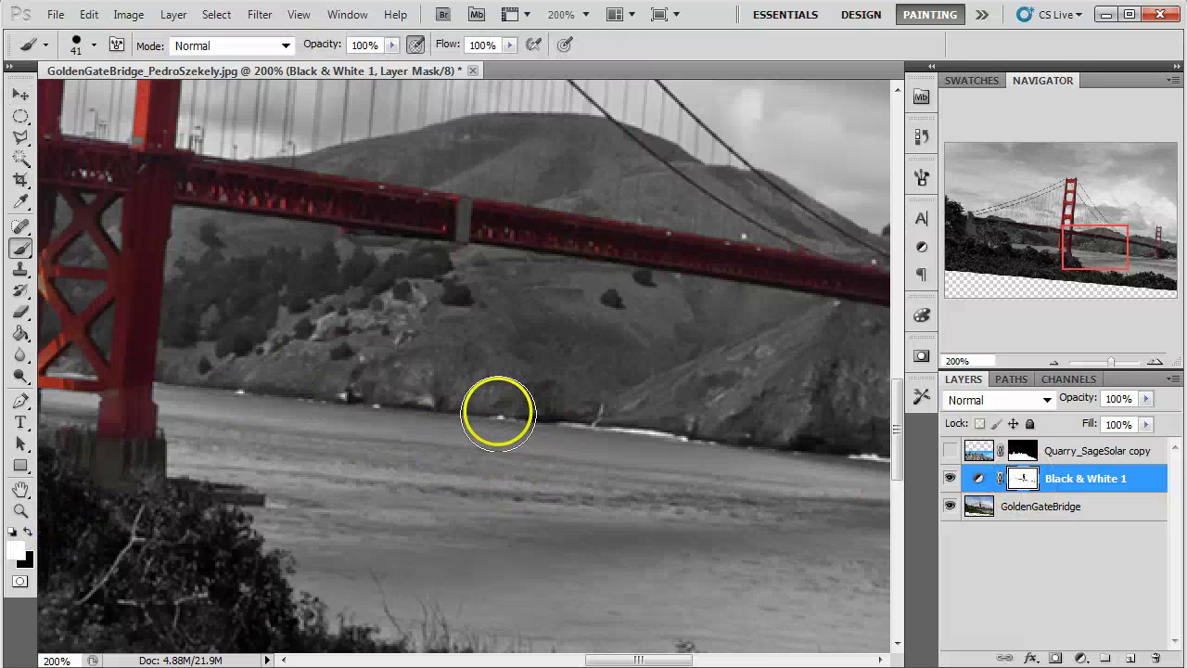
Step: Enlarge the brush to 215 px and clean up the mask with white over the water and foreground bushes
{"action": "right_click", "coordinate": [554, 413]}
{"action": "left_click", "coordinate": [1056, 362]}
{"action": "left_click", "coordinate": [1055, 363]}
{"action": "right_click", "coordinate": [600, 467]}
{"action": "left_click_drag", "start_coordinate": [707, 507], "coordinate": [753, 507]}
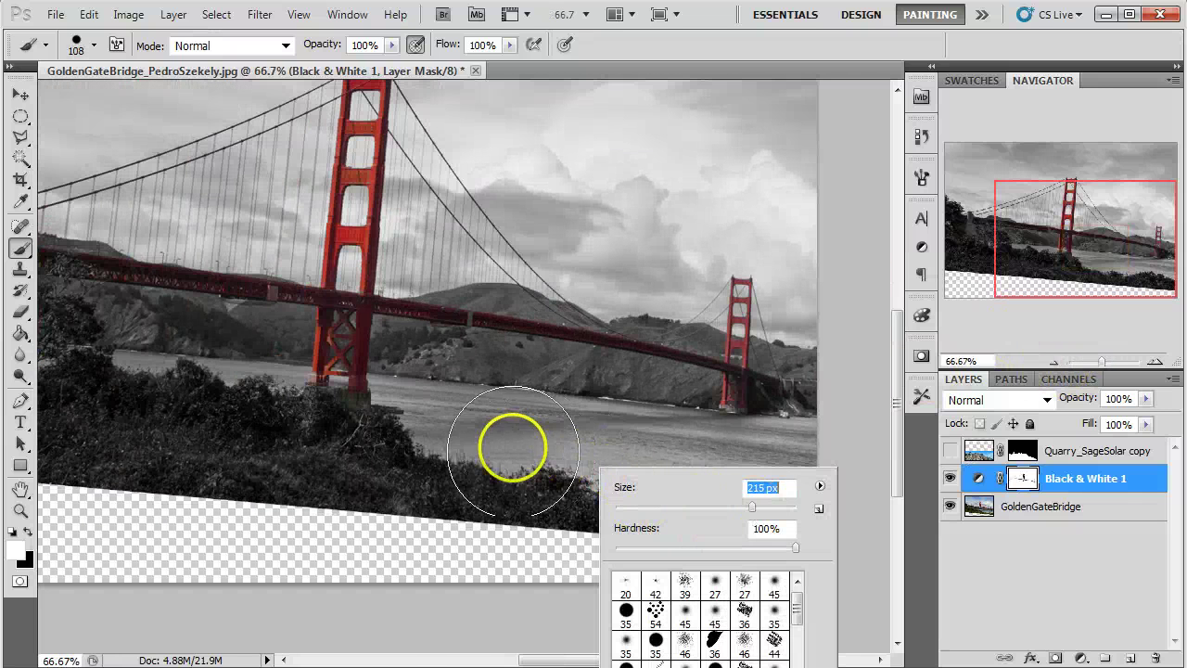
{"action": "left_click", "coordinate": [477, 421]}
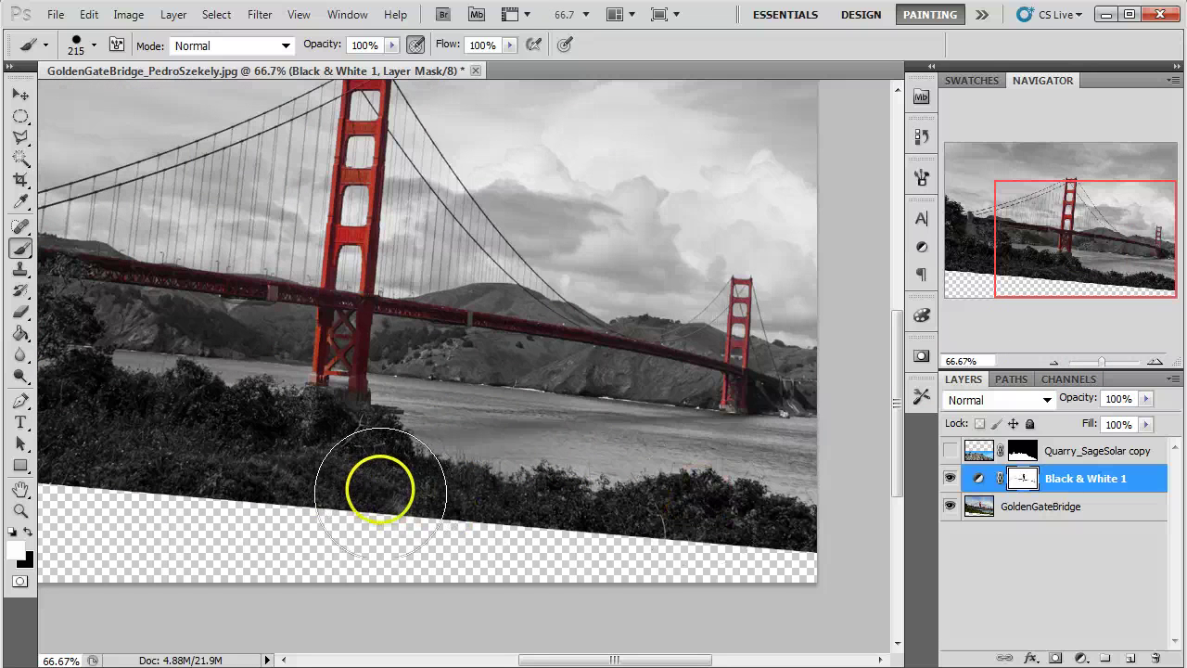
{"action": "mouse_move", "coordinate": [252, 464]}
{"action": "left_mouse_down"}
{"action": "mouse_move", "coordinate": [353, 477]}
{"action": "mouse_move", "coordinate": [548, 543]}
{"action": "left_mouse_up"}
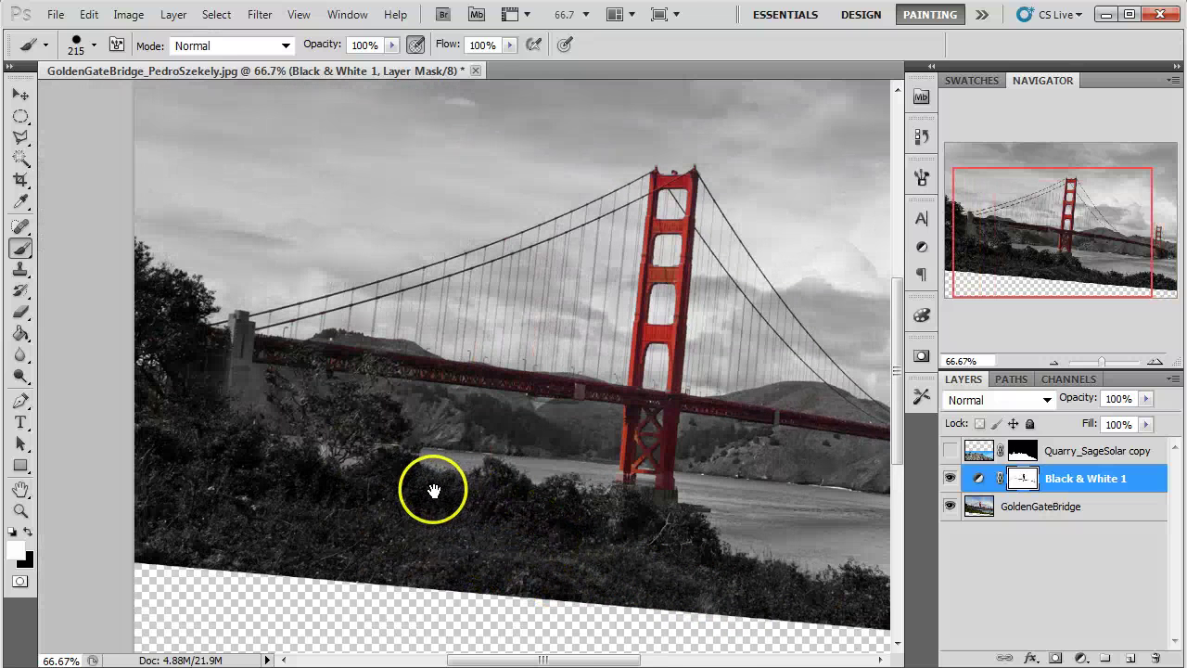
{"action": "left_click_drag", "start_coordinate": [432, 488], "coordinate": [522, 513]}
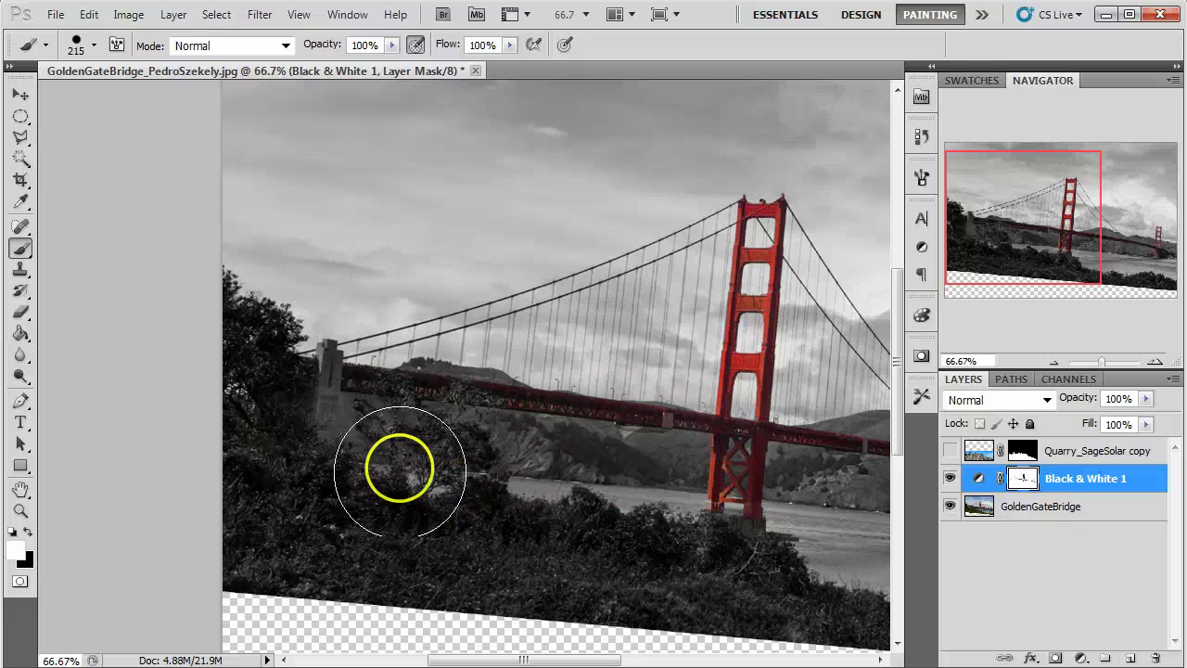
{"action": "left_click_drag", "start_coordinate": [649, 538], "coordinate": [392, 482]}
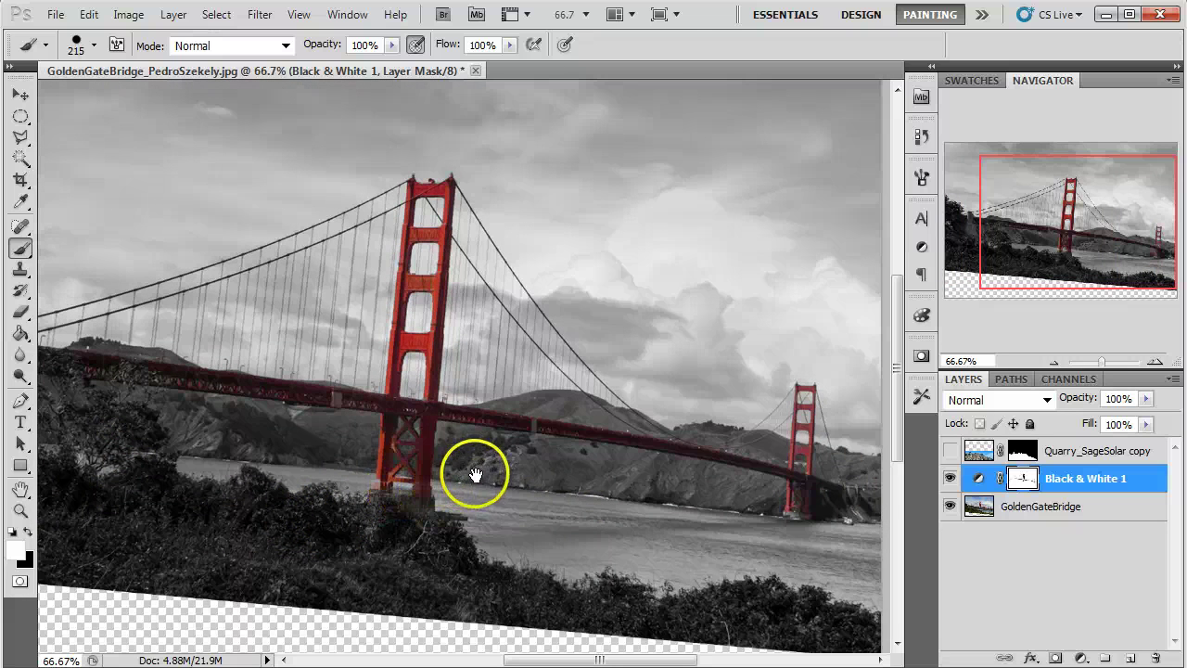
Step: Paint black on the mask with a 9 px brush over the gray block on the deck beyond the main tower
{"action": "left_click", "coordinate": [1153, 362]}
{"action": "left_click_drag", "start_coordinate": [1064, 247], "coordinate": [1073, 248]}
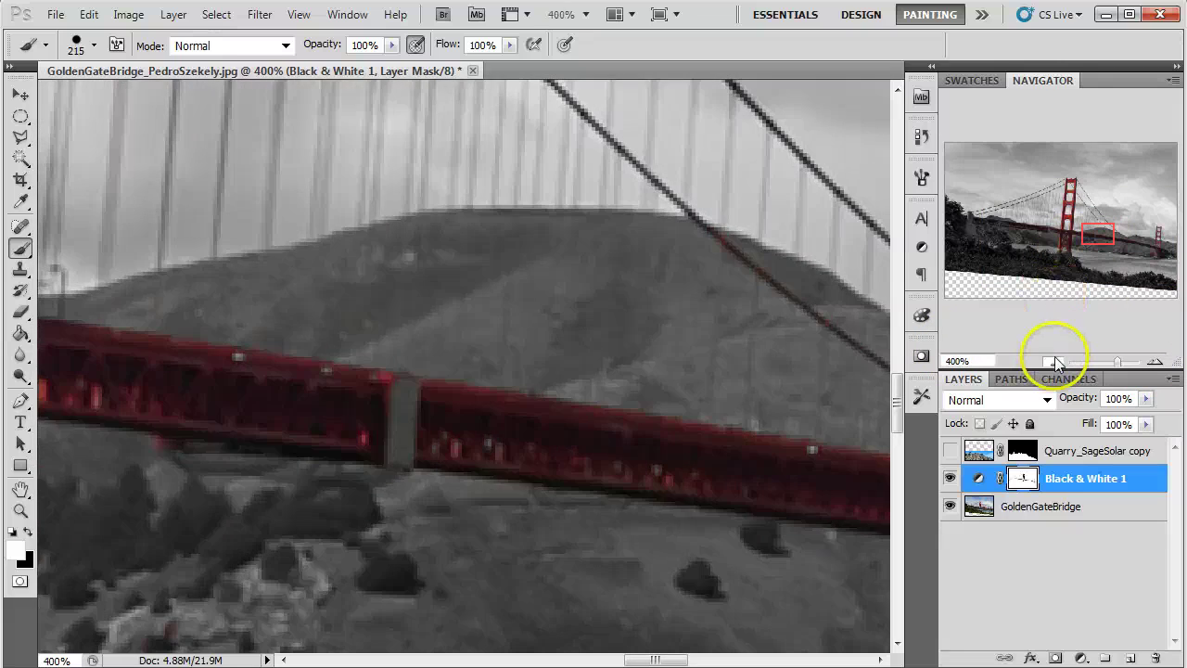
{"action": "left_click", "coordinate": [1050, 362]}
{"action": "left_click", "coordinate": [1050, 362]}
{"action": "left_click", "coordinate": [1154, 361]}
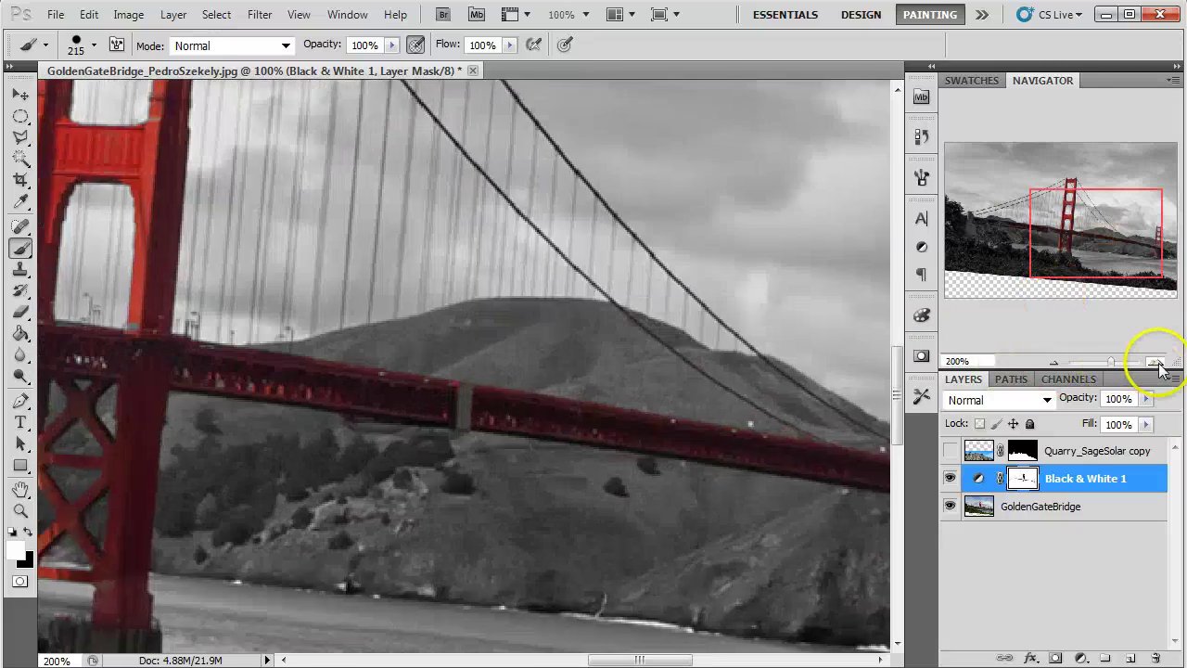
{"action": "left_click", "coordinate": [1155, 361]}
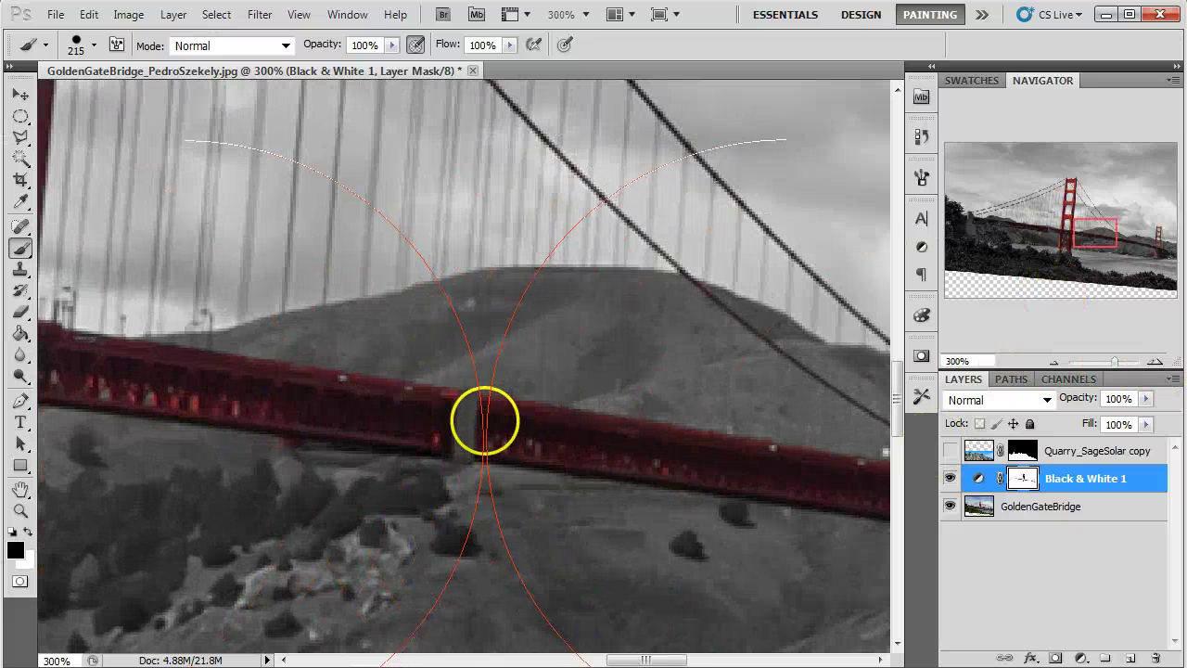
{"action": "right_click", "coordinate": [556, 371]}
{"action": "left_click_drag", "start_coordinate": [649, 411], "coordinate": [582, 410]}
{"action": "left_click_drag", "start_coordinate": [455, 415], "coordinate": [461, 414]}
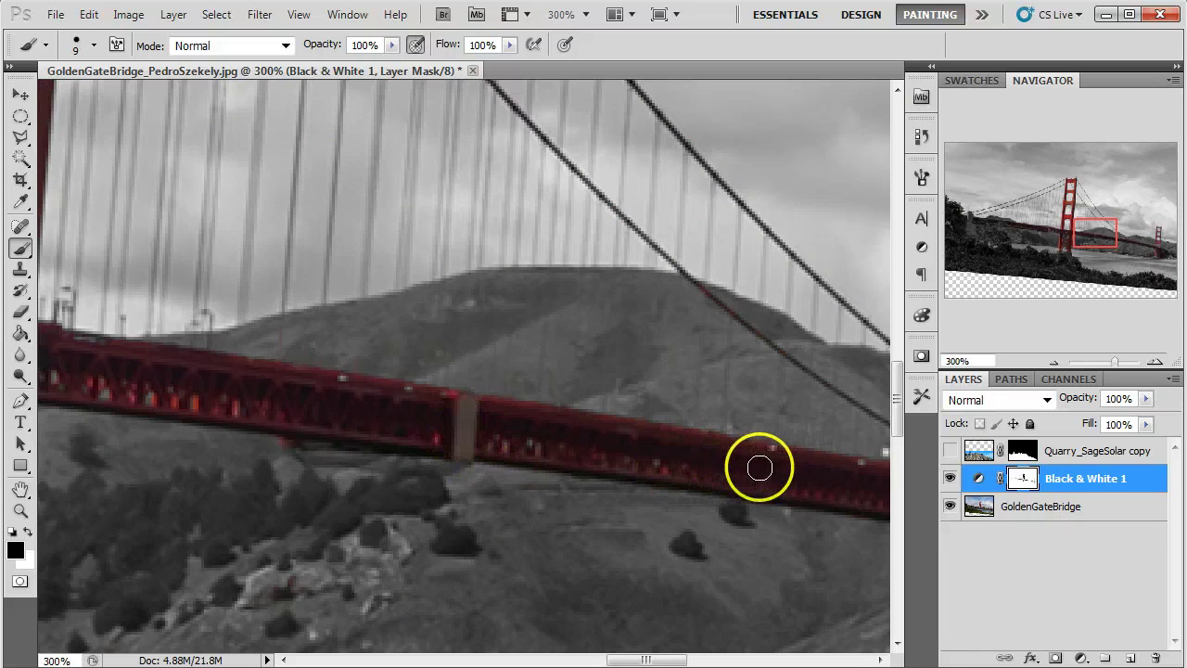
Step: Touch up the mask in black along the main tower, from the deck junction up to the top crossbeam
{"action": "left_click_drag", "start_coordinate": [263, 398], "coordinate": [538, 418]}
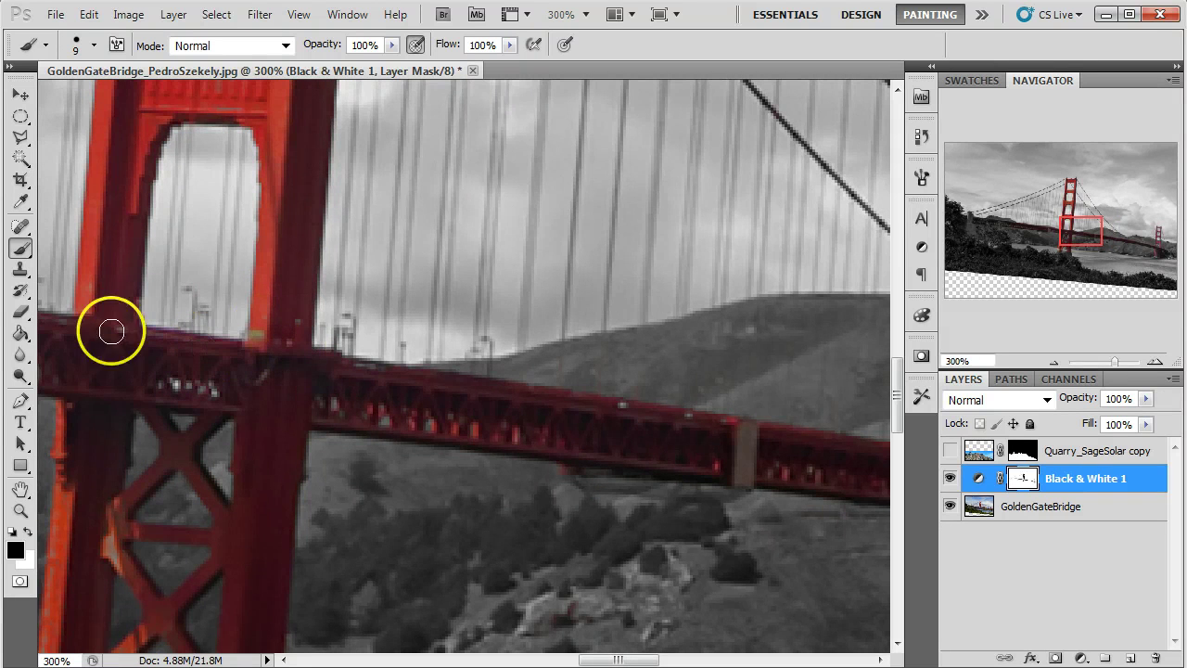
{"action": "left_click_drag", "start_coordinate": [217, 217], "coordinate": [254, 374]}
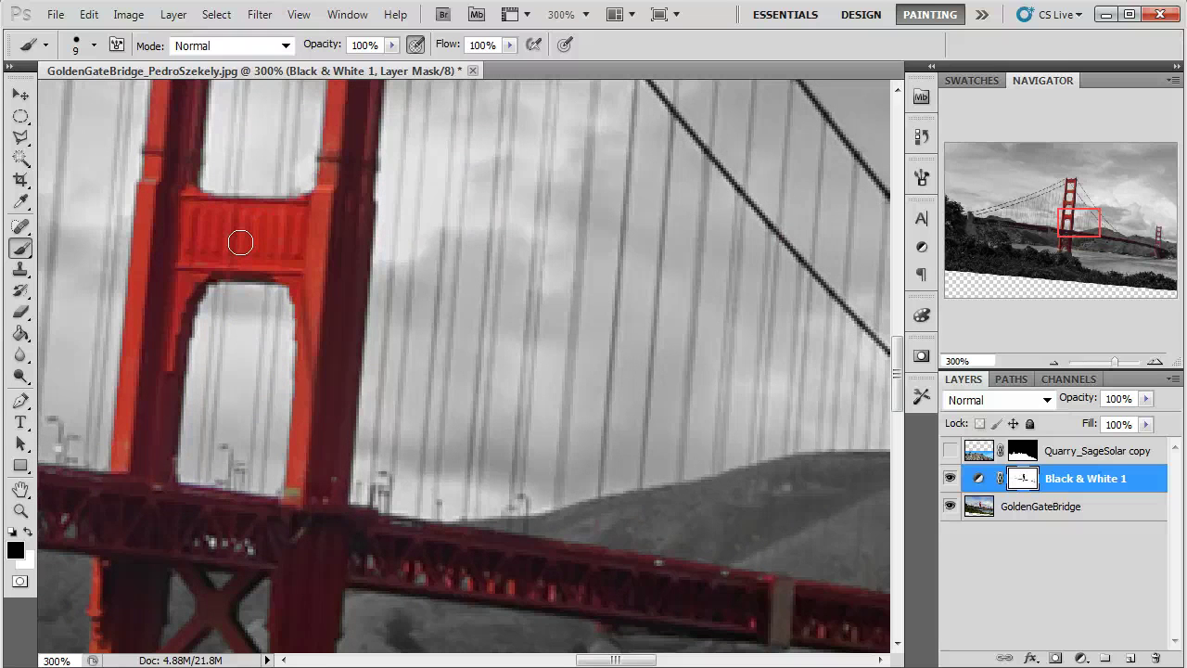
{"action": "left_click_drag", "start_coordinate": [276, 232], "coordinate": [426, 525]}
{"action": "mouse_move", "coordinate": [428, 425]}
{"action": "left_mouse_down"}
{"action": "mouse_move", "coordinate": [404, 328]}
{"action": "mouse_move", "coordinate": [278, 312]}
{"action": "mouse_move", "coordinate": [428, 326]}
{"action": "mouse_move", "coordinate": [379, 310]}
{"action": "mouse_move", "coordinate": [430, 335]}
{"action": "mouse_move", "coordinate": [382, 309]}
{"action": "mouse_move", "coordinate": [417, 334]}
{"action": "mouse_move", "coordinate": [372, 312]}
{"action": "mouse_move", "coordinate": [400, 323]}
{"action": "left_mouse_up"}
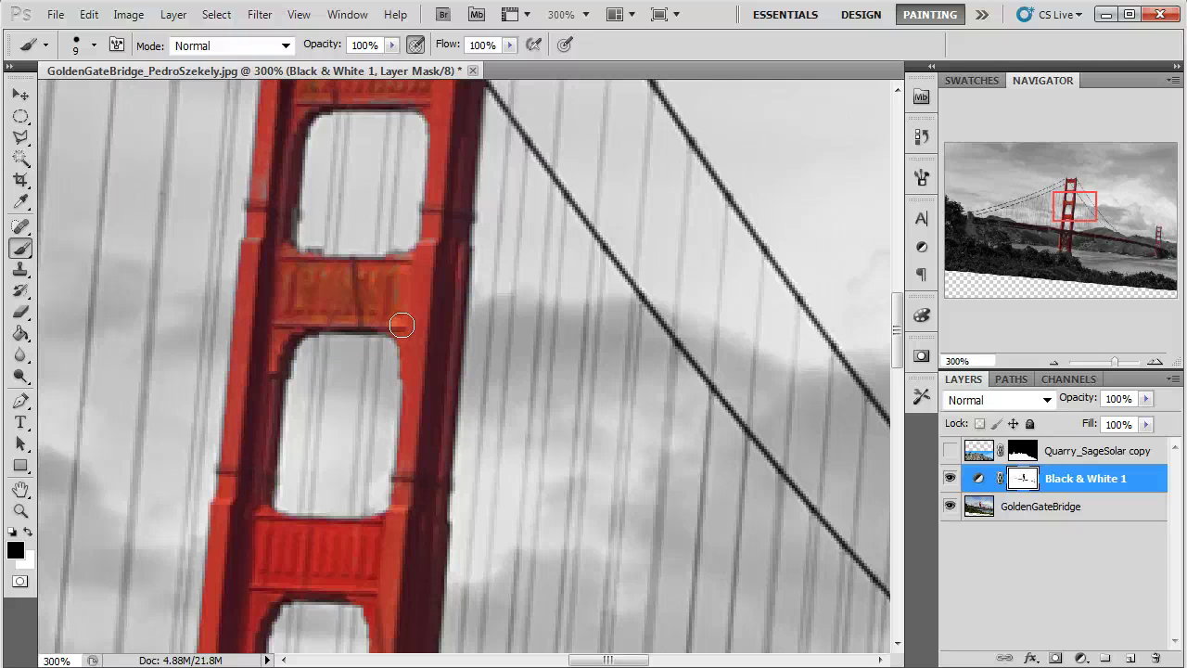
{"action": "left_click_drag", "start_coordinate": [393, 224], "coordinate": [384, 380]}
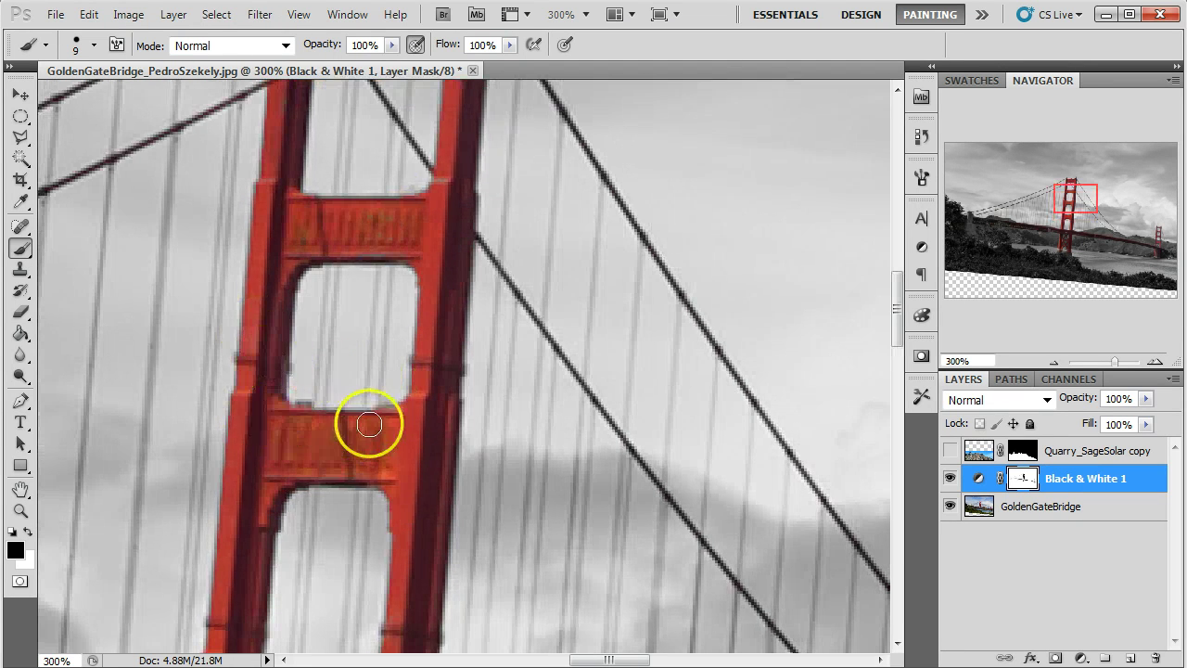
{"action": "left_click_drag", "start_coordinate": [464, 272], "coordinate": [462, 434]}
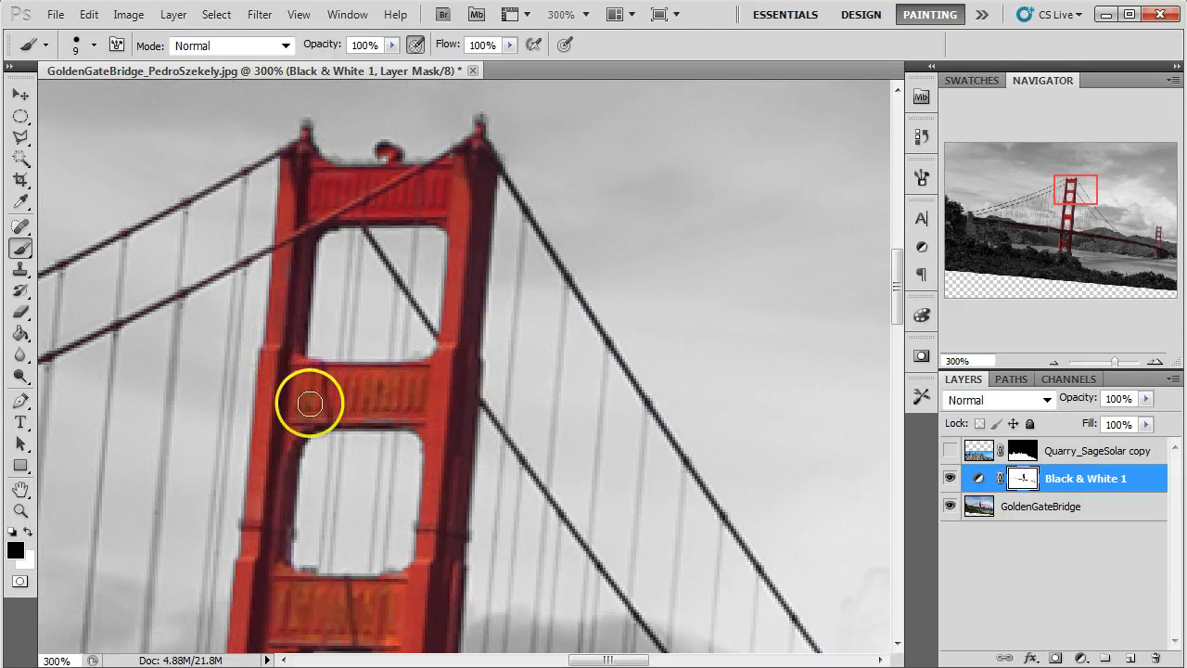
{"action": "left_click_drag", "start_coordinate": [432, 344], "coordinate": [429, 396]}
{"action": "mouse_move", "coordinate": [336, 242]}
{"action": "left_mouse_down"}
{"action": "mouse_move", "coordinate": [363, 254]}
{"action": "mouse_move", "coordinate": [423, 236]}
{"action": "mouse_move", "coordinate": [372, 225]}
{"action": "left_mouse_up"}
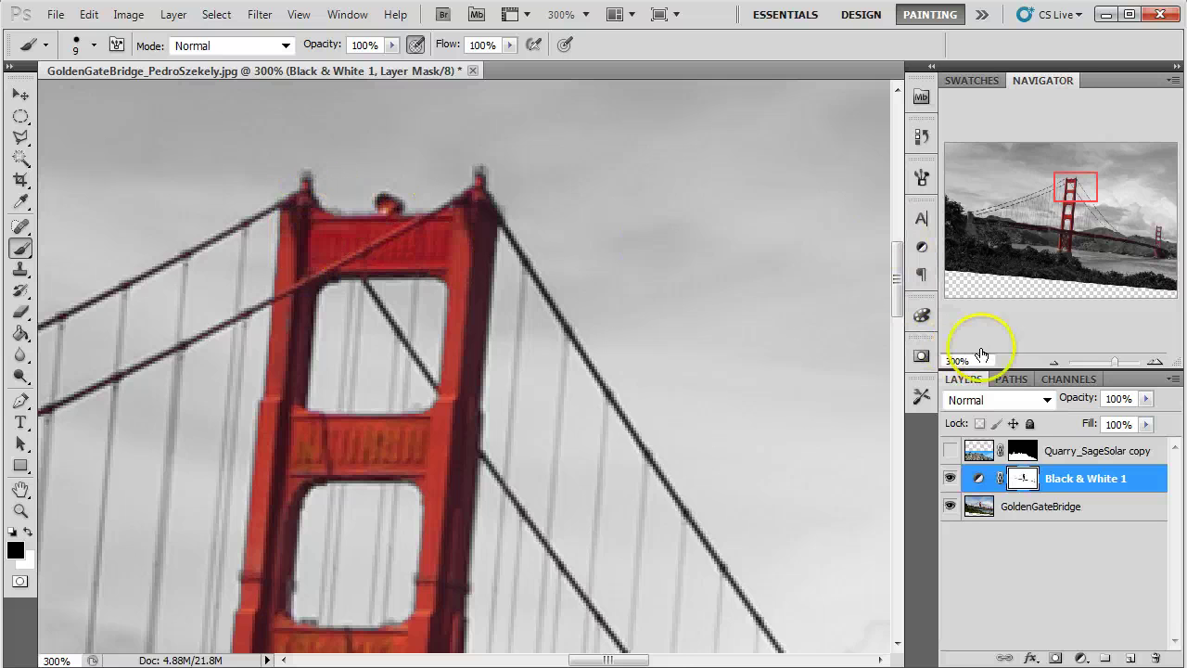
Step: Rename the Black & White 1 adjustment layer as BK WH mask
{"action": "left_click", "coordinate": [1050, 361]}
{"action": "left_click", "coordinate": [1050, 361]}
{"action": "left_click", "coordinate": [1050, 362]}
{"action": "left_click_drag", "start_coordinate": [799, 528], "coordinate": [741, 361]}
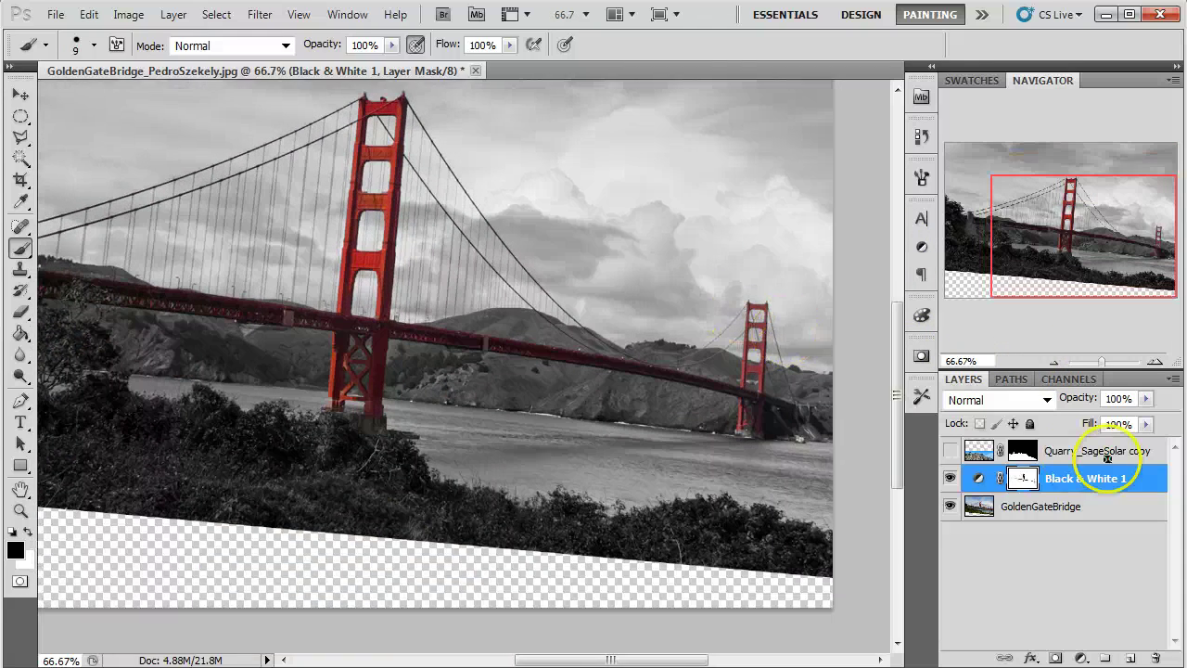
{"action": "left_click_drag", "start_coordinate": [507, 396], "coordinate": [662, 476]}
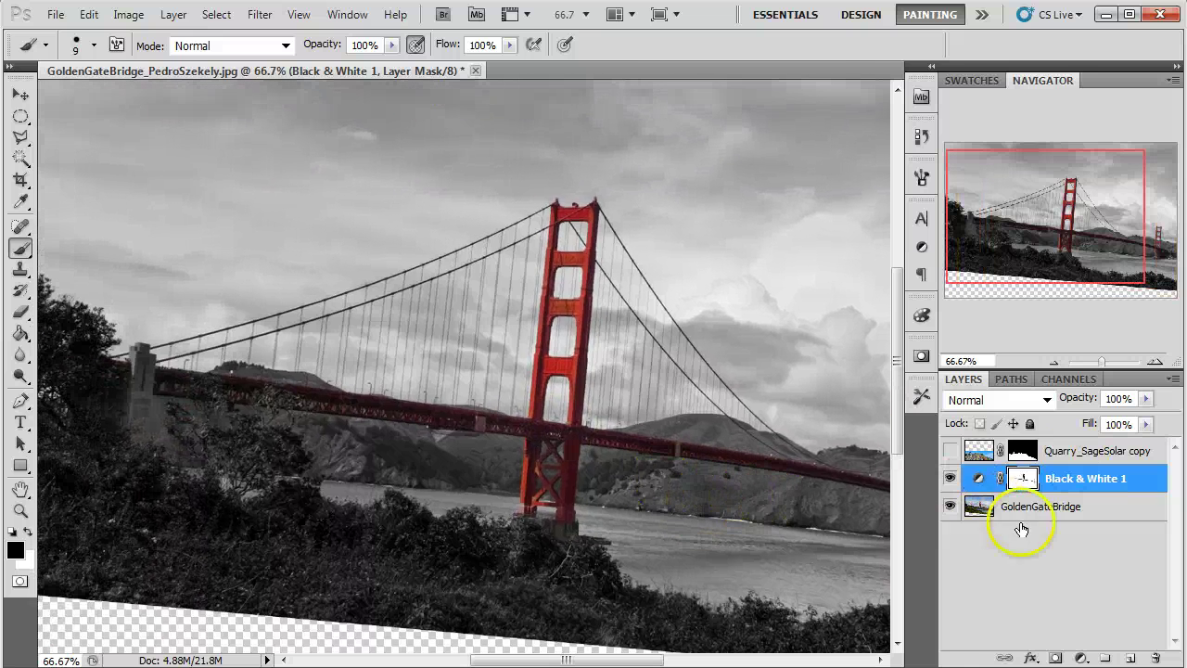
{"action": "left_click", "coordinate": [1055, 508]}
{"action": "left_click", "coordinate": [1072, 490]}
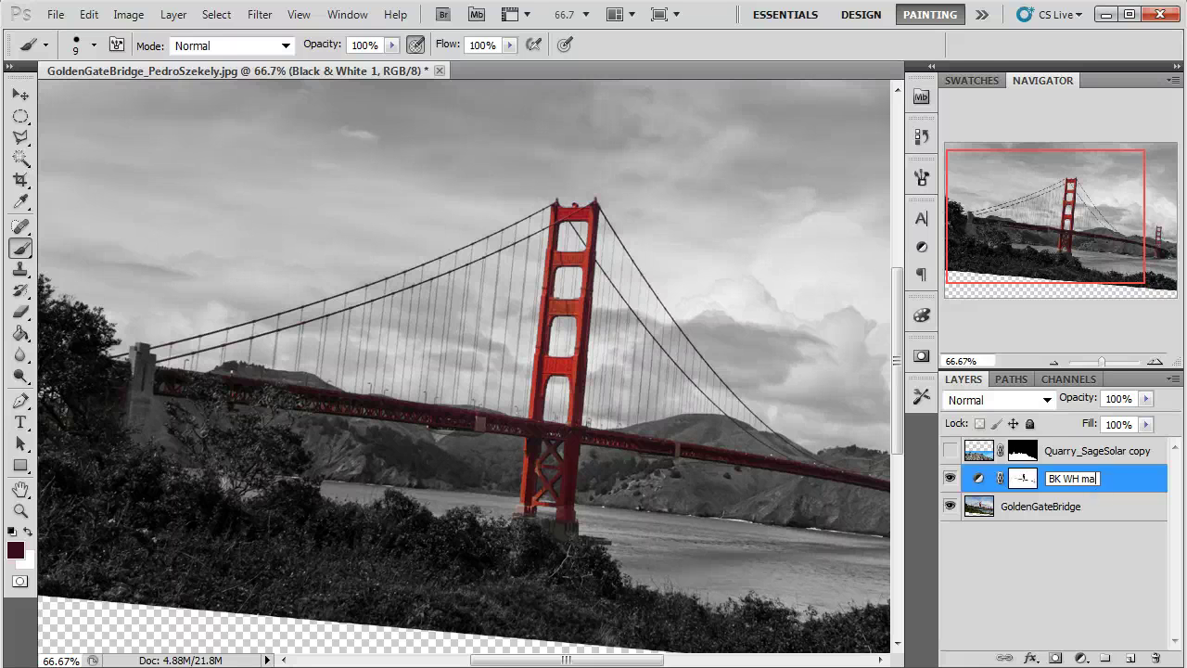
{"action": "left_click", "coordinate": [1081, 517]}
{"action": "left_click", "coordinate": [1071, 480]}
{"action": "left_click", "coordinate": [1073, 514]}
{"action": "left_click", "coordinate": [1089, 483]}
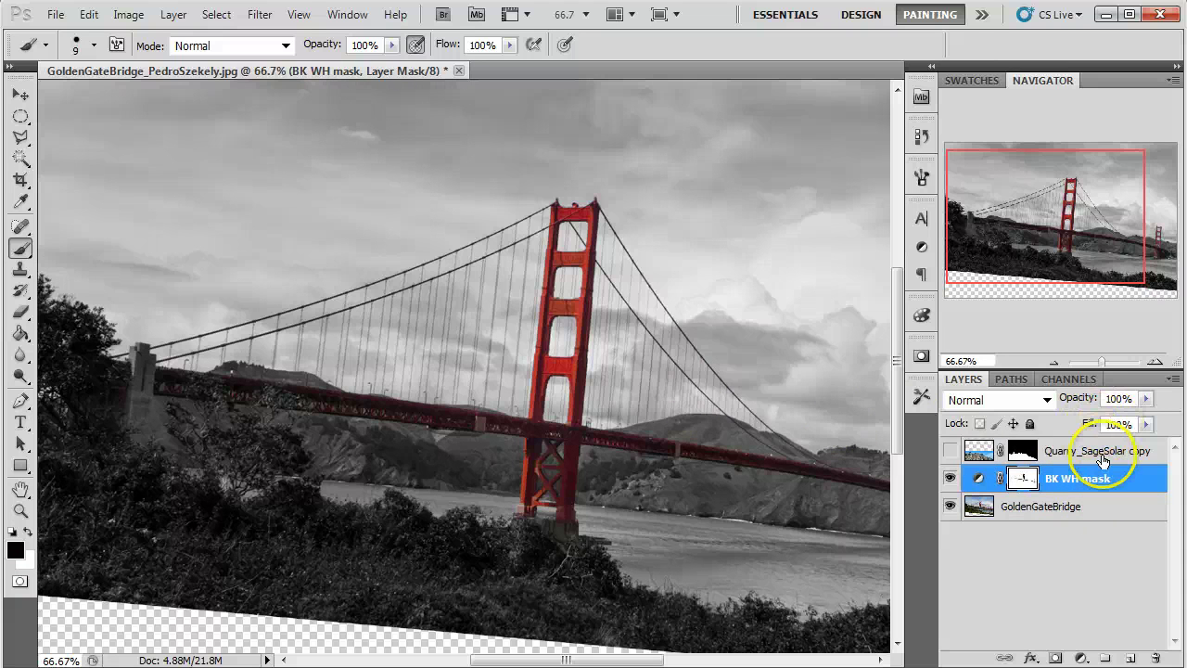
Step: Show the Quarry_SageSolar copy layer and desaturate its image
{"action": "left_click", "coordinate": [1102, 454]}
{"action": "left_click", "coordinate": [949, 450]}
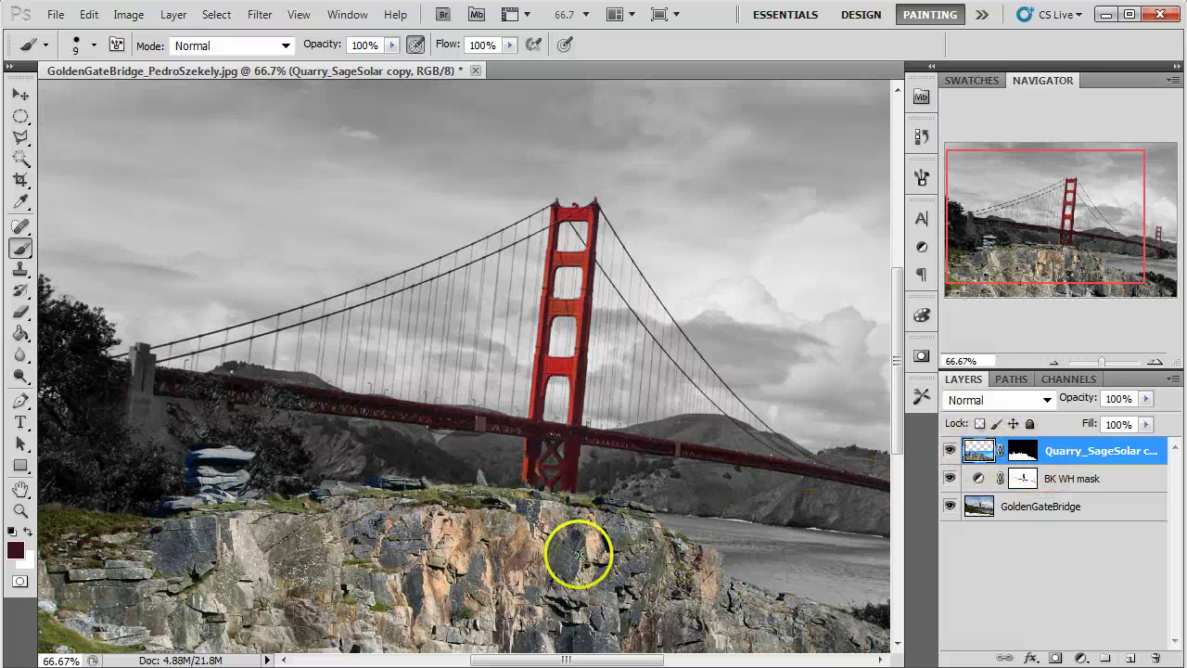
{"action": "left_click", "coordinate": [978, 451]}
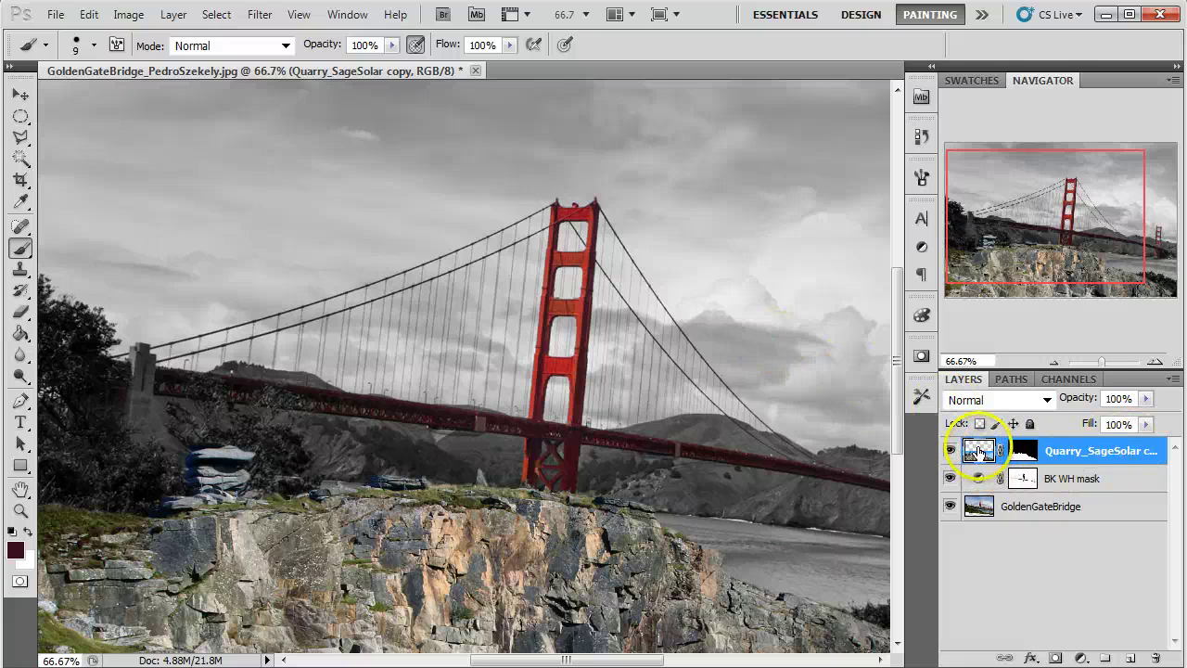
{"action": "left_click", "coordinate": [129, 14]}
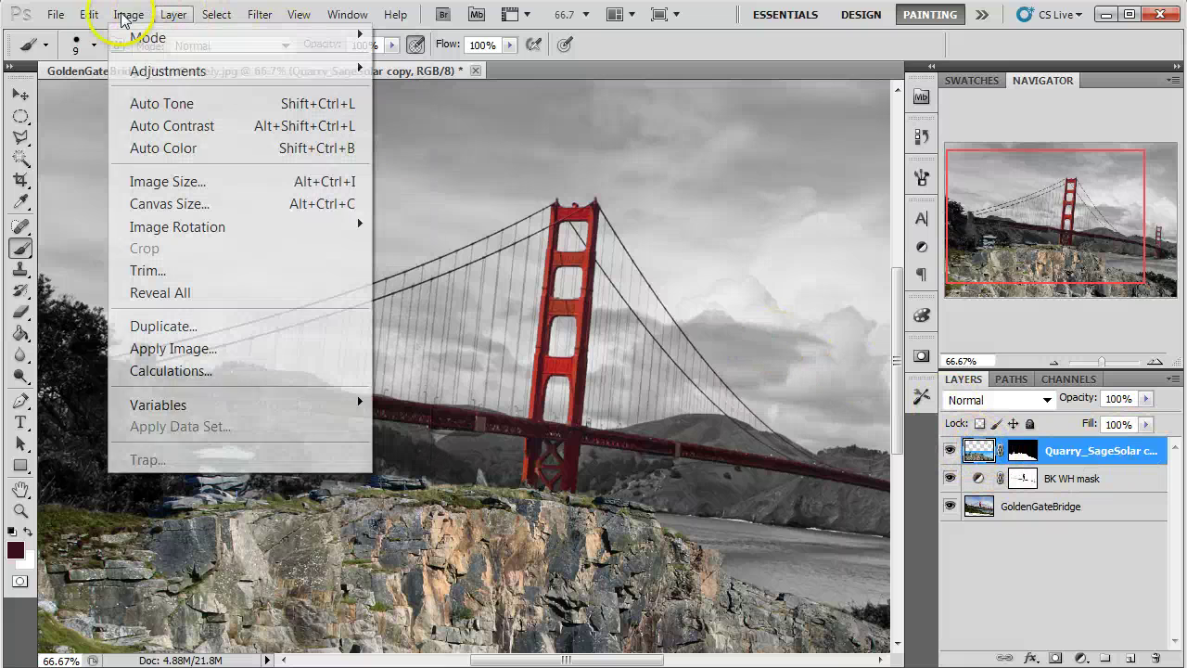
{"action": "mouse_move", "coordinate": [160, 76]}
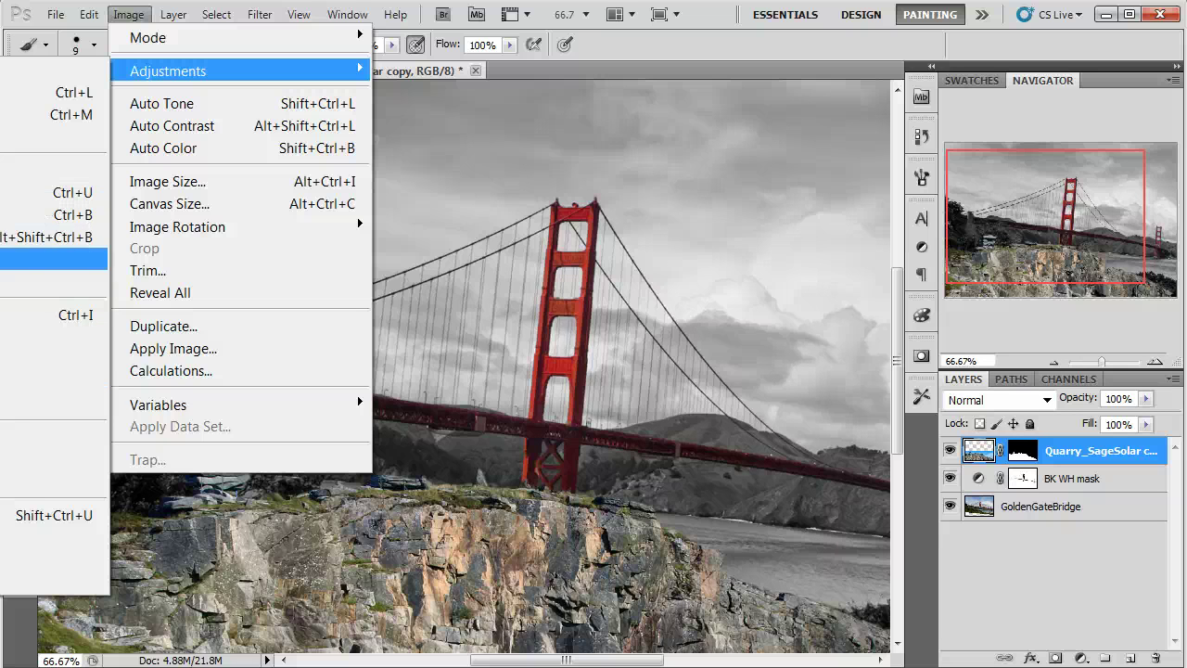
{"action": "left_click", "coordinate": [54, 514]}
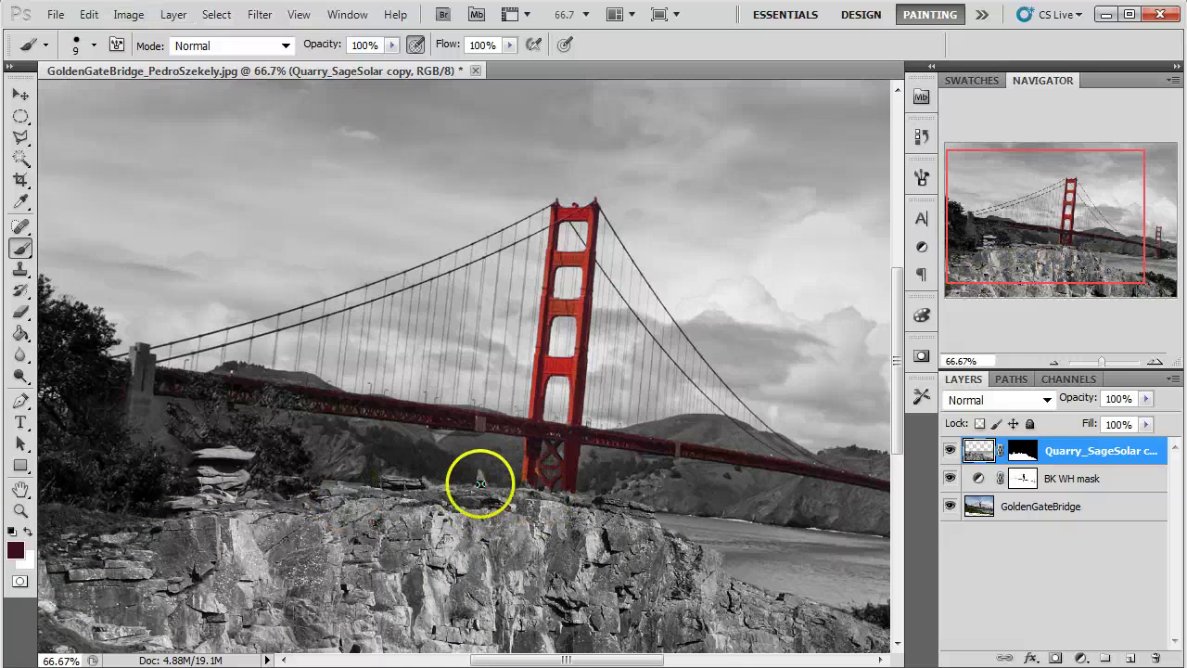
{"action": "left_click_drag", "start_coordinate": [1057, 244], "coordinate": [1077, 278]}
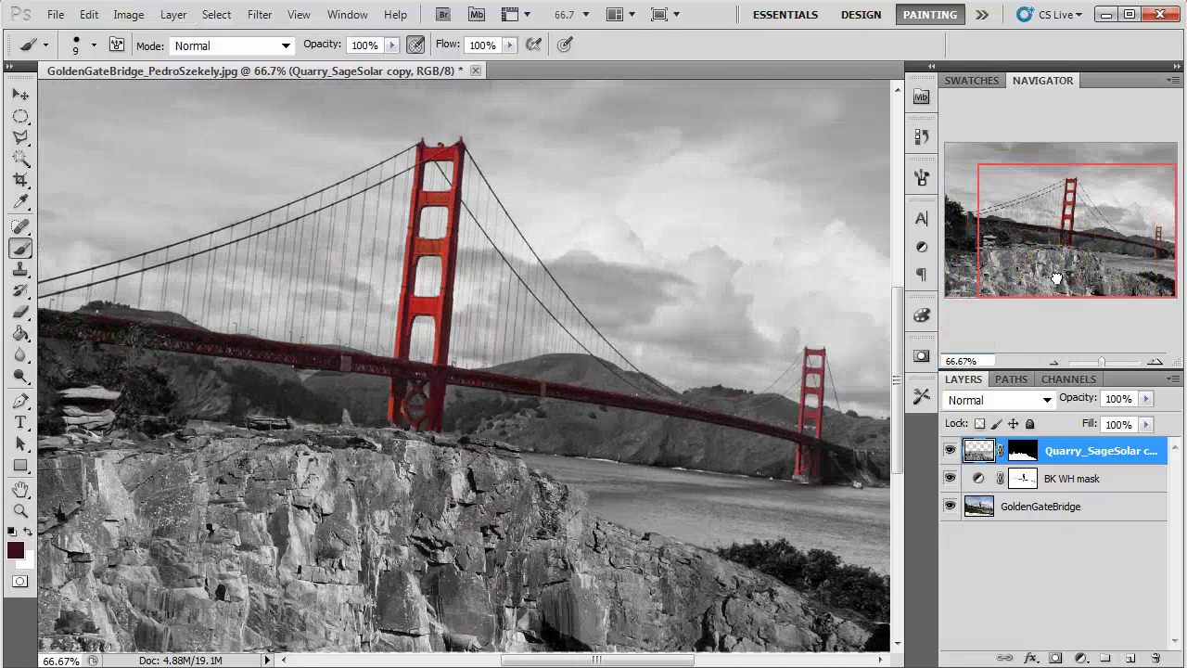
Step: Add a Hue/Saturation adjustment layer above Quarry_SageSolar copy with the saturation set to +100
{"action": "left_click", "coordinate": [1014, 505]}
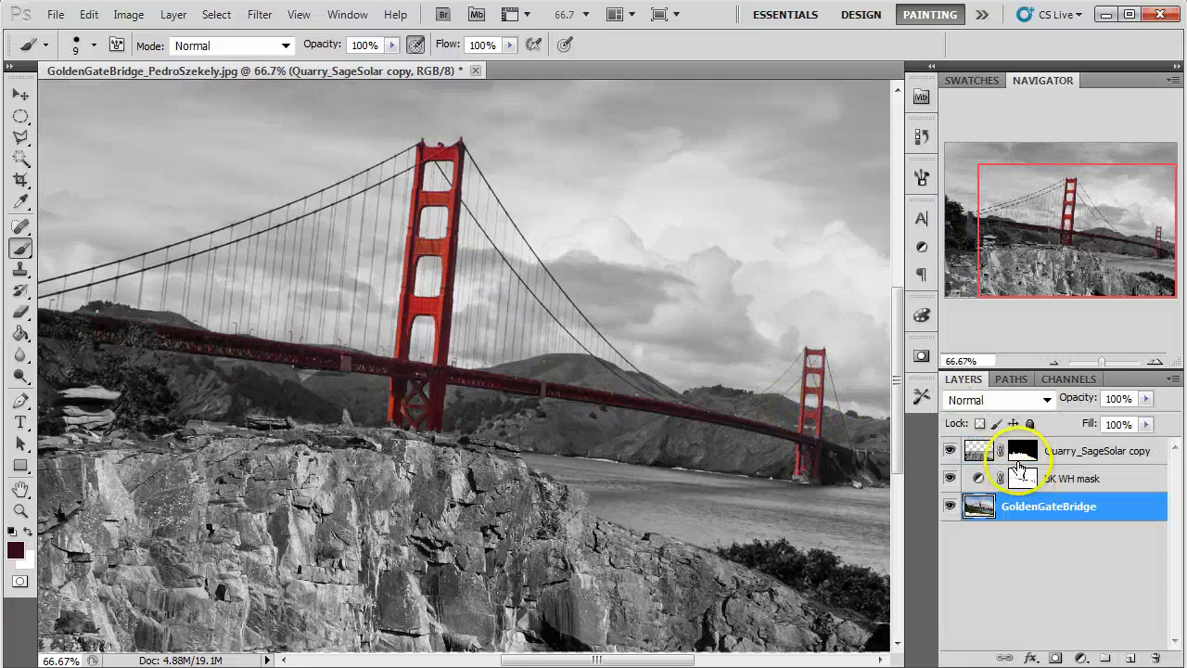
{"action": "left_click", "coordinate": [985, 451]}
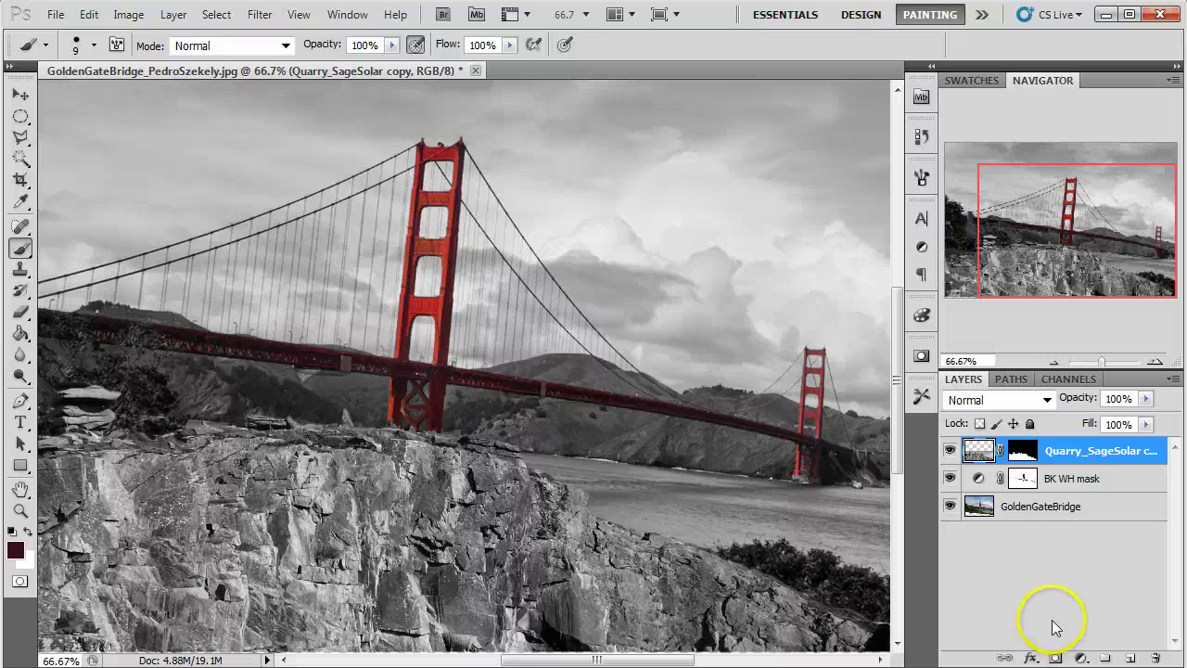
{"action": "left_click", "coordinate": [1081, 657]}
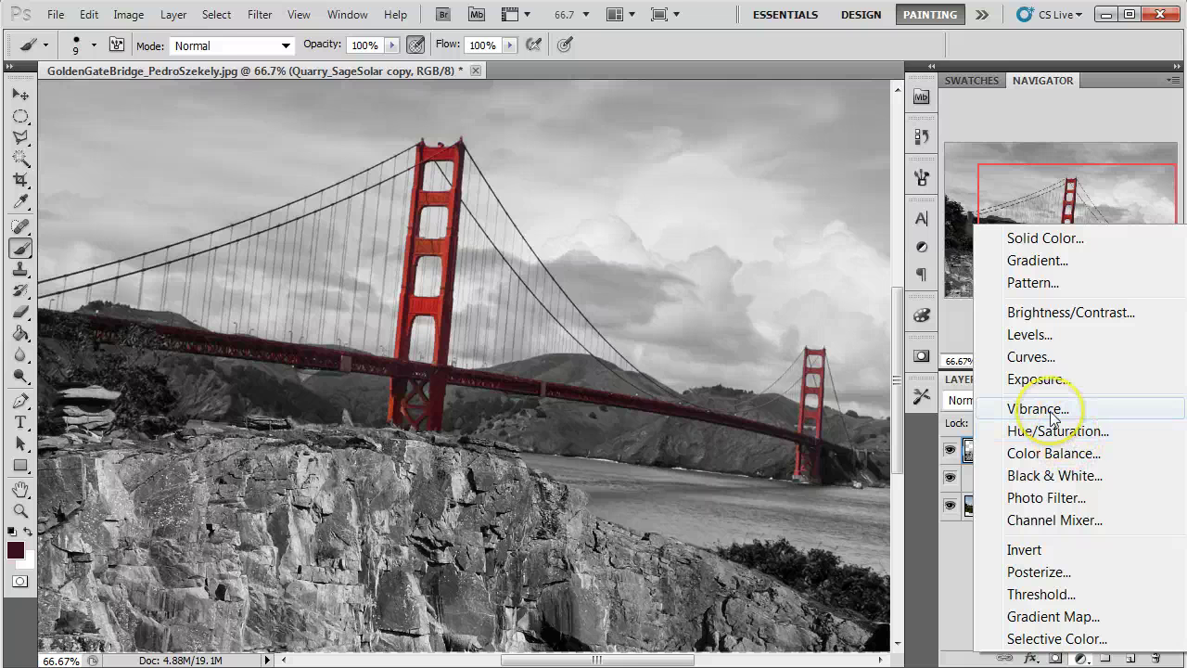
{"action": "left_click", "coordinate": [1054, 432]}
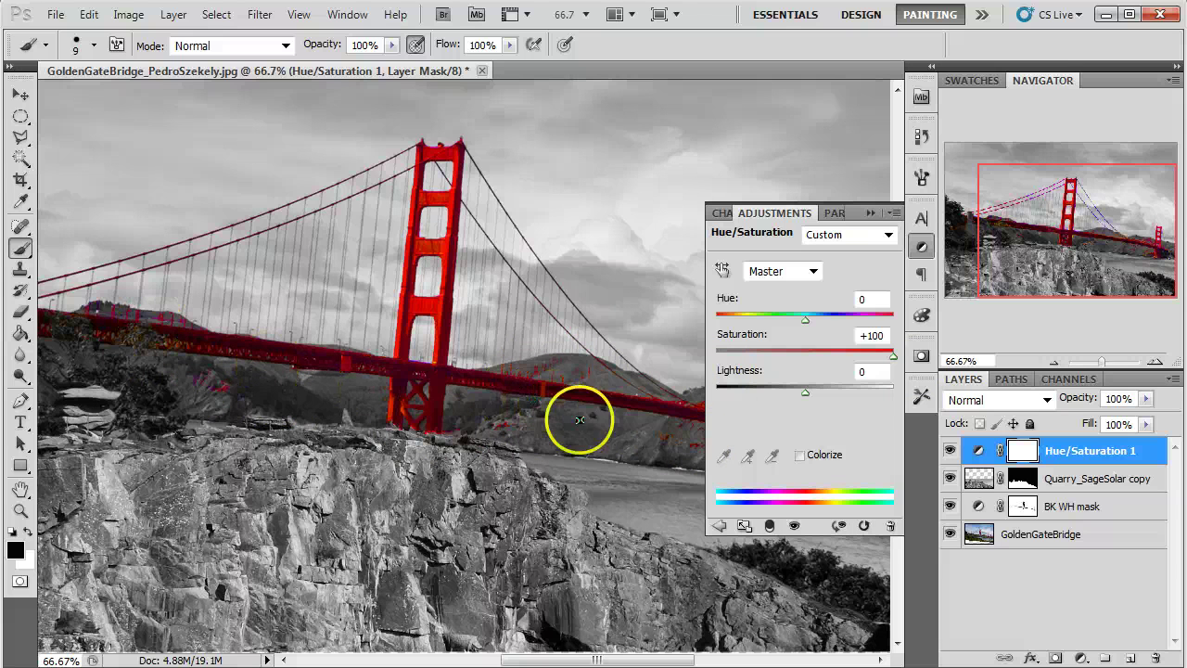
{"action": "left_click_drag", "start_coordinate": [667, 469], "coordinate": [432, 466]}
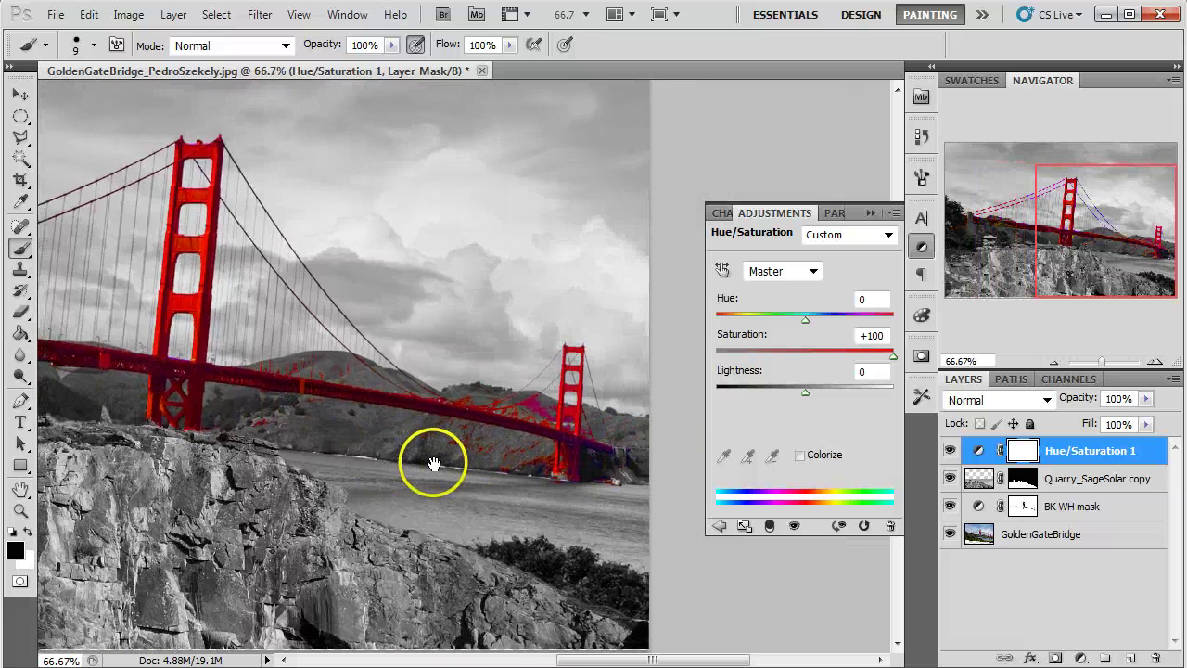
Step: Target the BK WH mask layer's mask and paint out the stray red near the far tower's base in white with a 35 px brush
{"action": "left_click", "coordinate": [980, 481]}
{"action": "left_click", "coordinate": [1022, 479]}
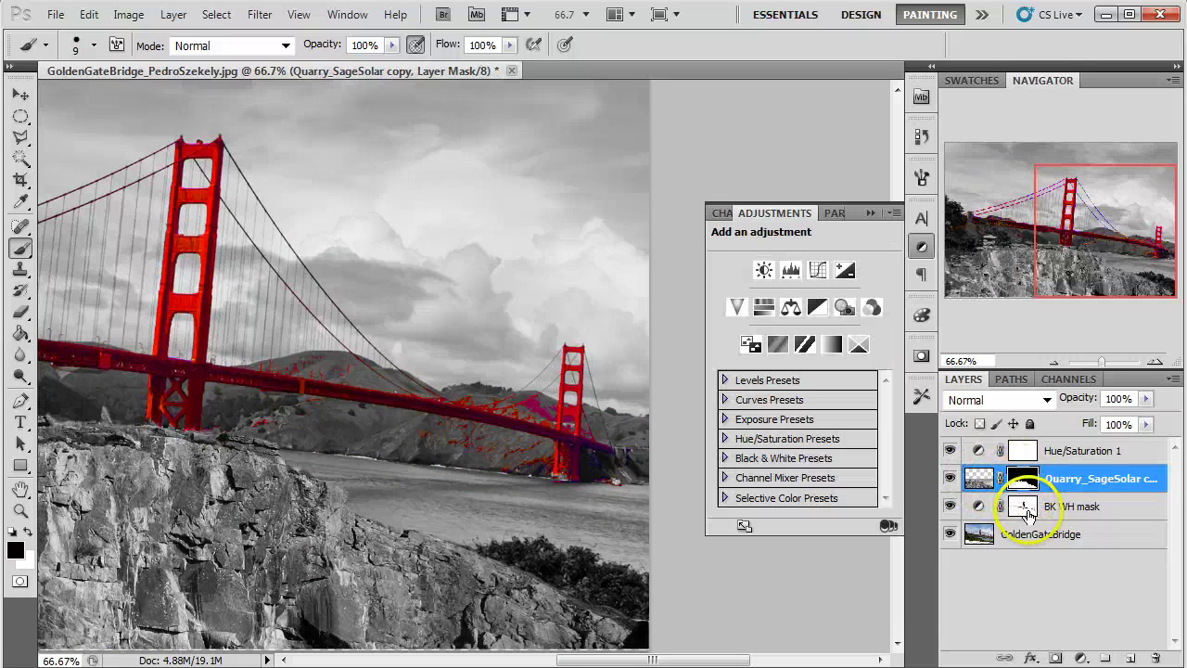
{"action": "left_click", "coordinate": [1023, 510]}
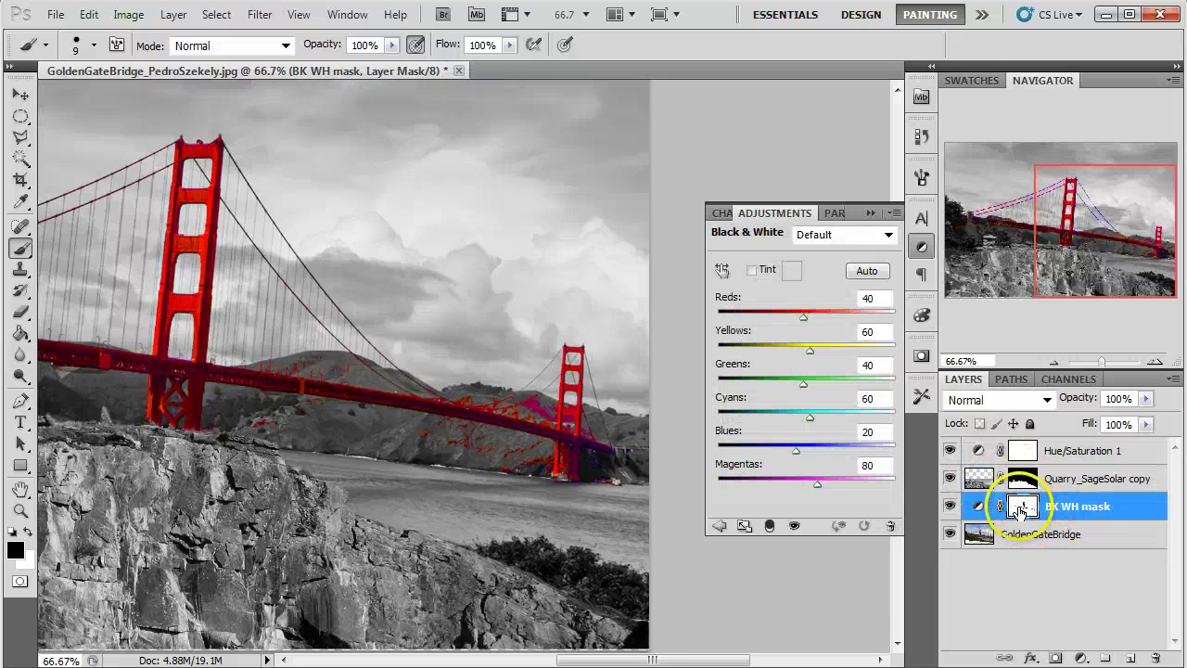
{"action": "left_click", "coordinate": [870, 213]}
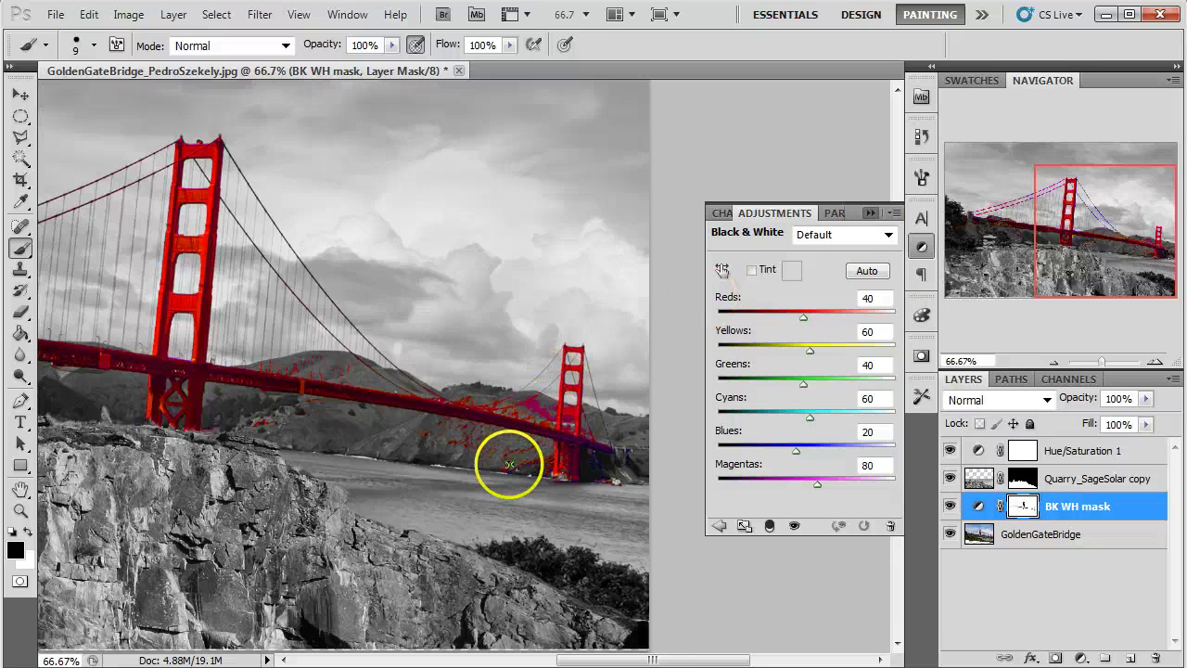
{"action": "mouse_move", "coordinate": [511, 466]}
{"action": "left_mouse_down"}
{"action": "mouse_move", "coordinate": [506, 455]}
{"action": "mouse_move", "coordinate": [511, 469]}
{"action": "left_mouse_up"}
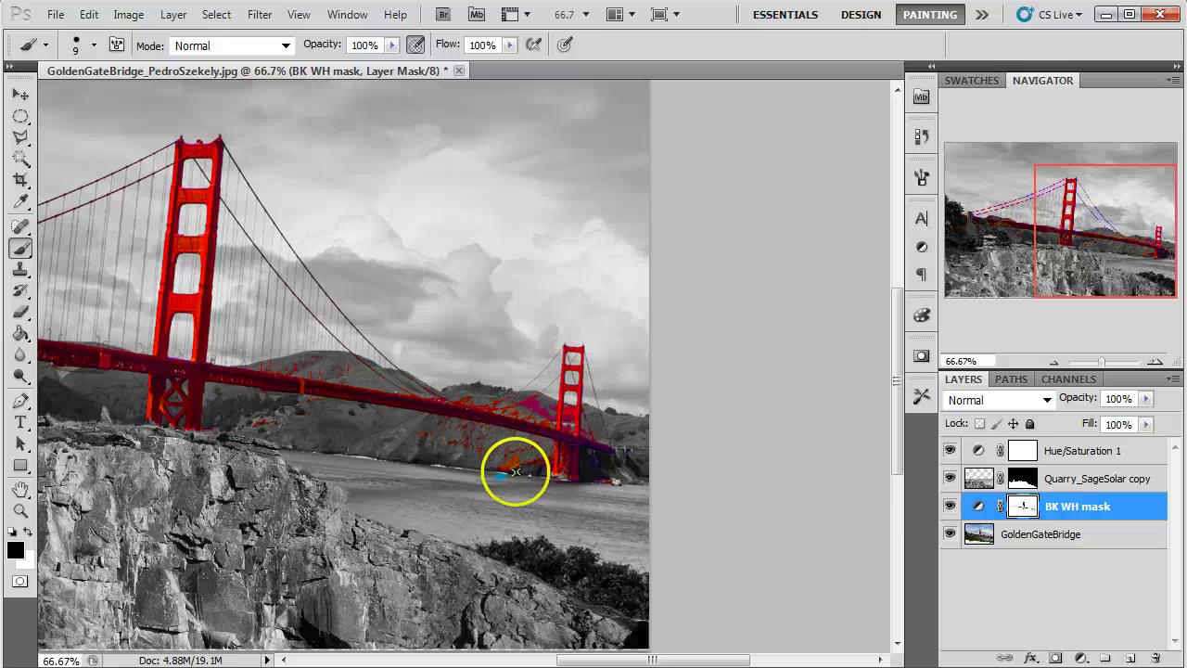
{"action": "key", "text": "x"}
{"action": "right_click", "coordinate": [501, 470]}
{"action": "key", "text": "Return"}
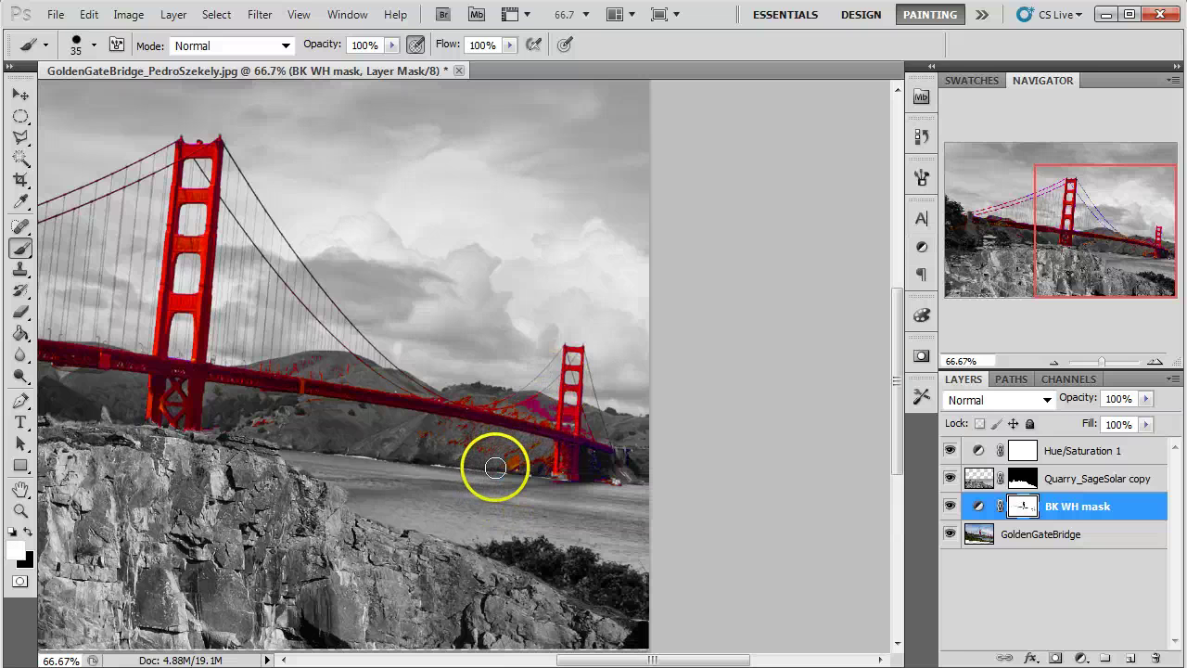
Step: Set the brush to 50 px with 27% hardness and paint white over the remaining red spots on the hillside and shoreline below the deck
{"action": "right_click", "coordinate": [539, 452]}
{"action": "left_click", "coordinate": [605, 532]}
{"action": "left_click_drag", "start_coordinate": [585, 492], "coordinate": [592, 491]}
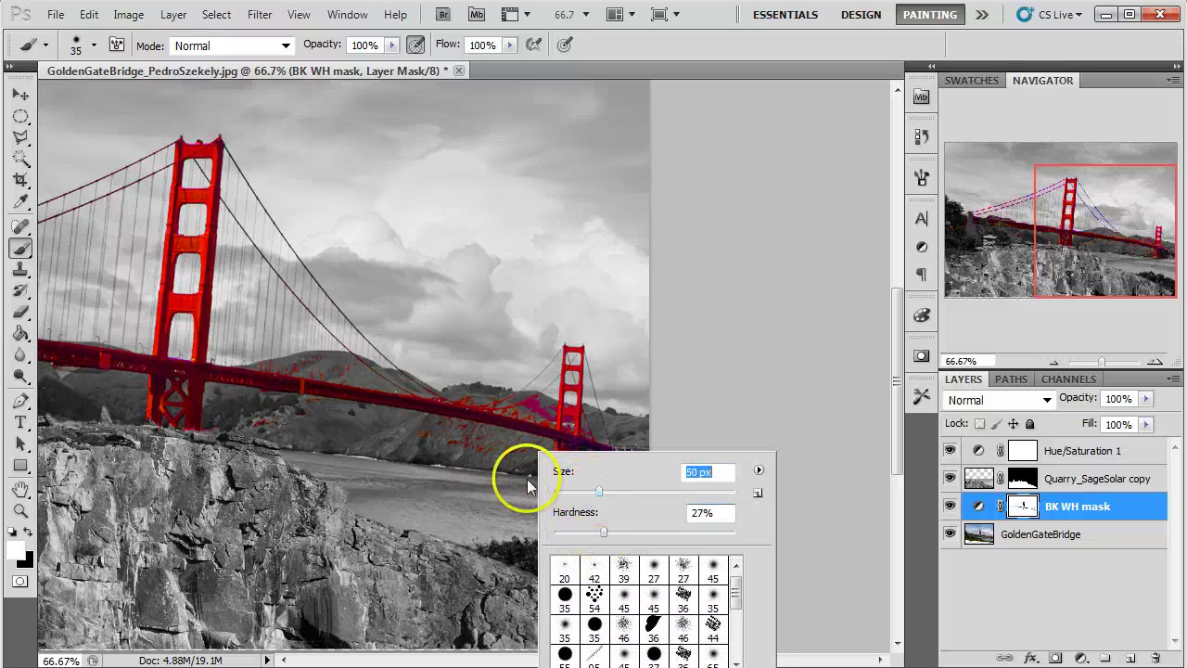
{"action": "key", "text": "Return"}
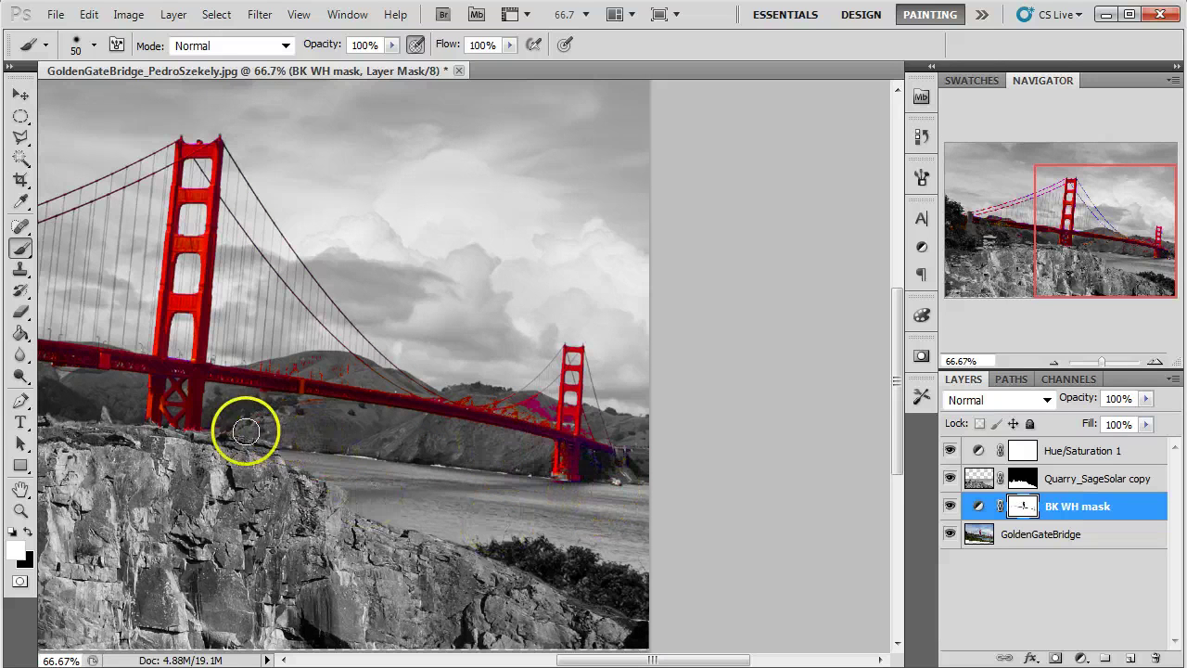
{"action": "mouse_move", "coordinate": [243, 453]}
{"action": "left_mouse_down"}
{"action": "mouse_move", "coordinate": [430, 498]}
{"action": "mouse_move", "coordinate": [503, 490]}
{"action": "left_mouse_up"}
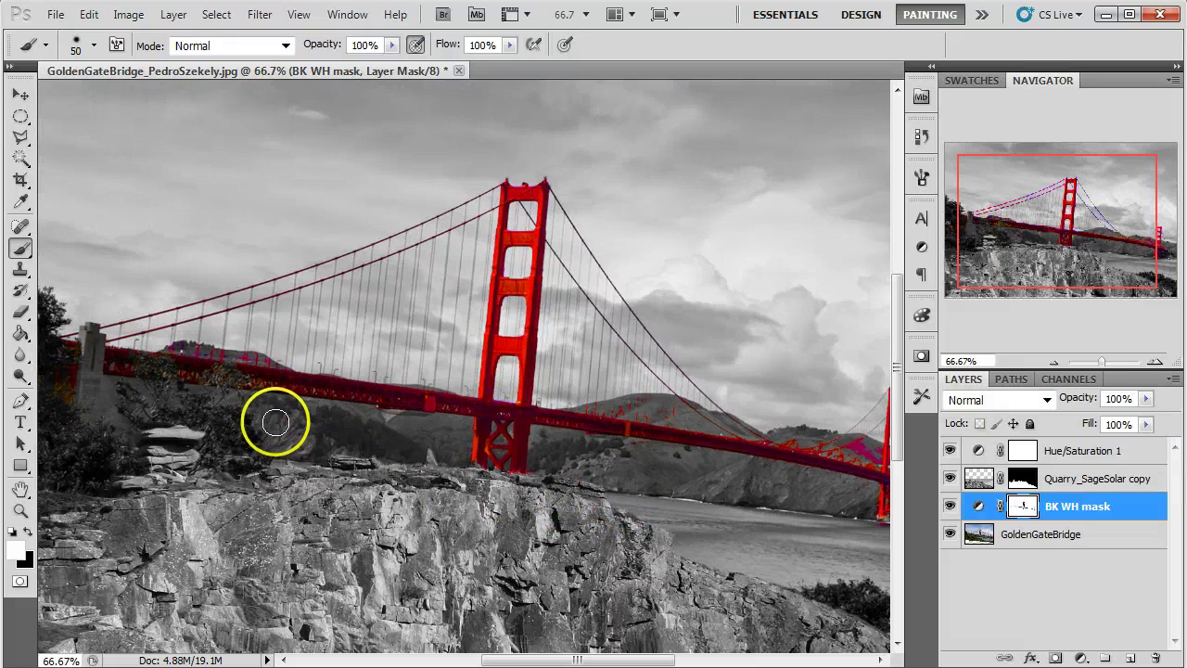
{"action": "left_click_drag", "start_coordinate": [480, 477], "coordinate": [320, 493]}
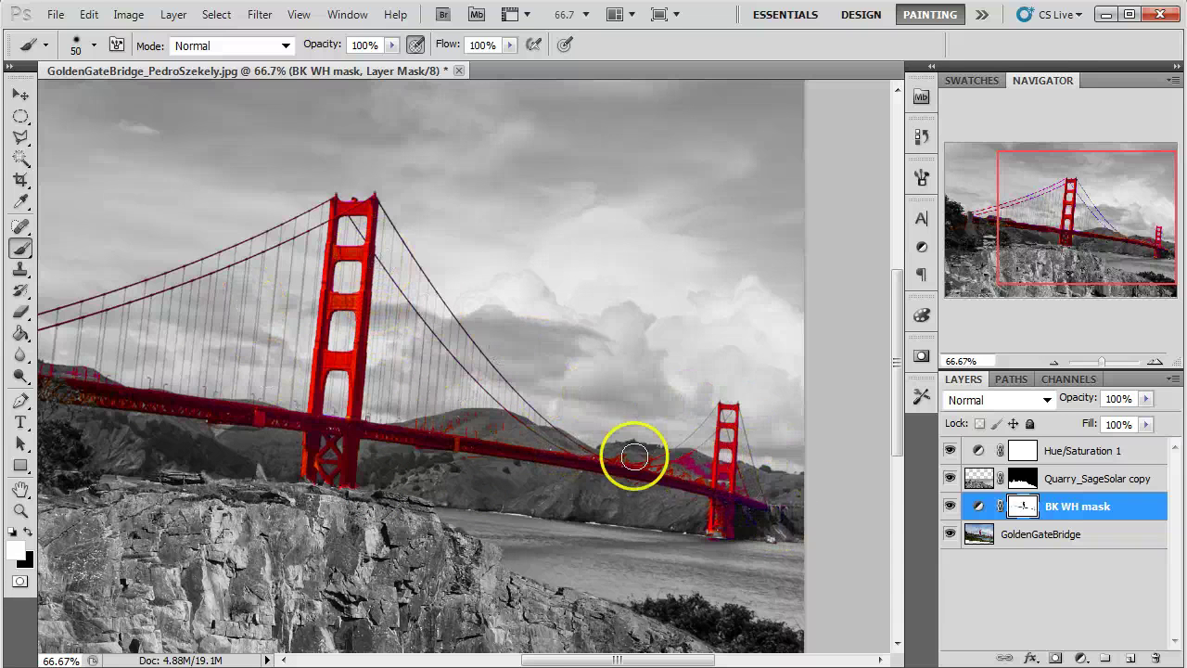
Step: Reduce the saturation of the Hue/Saturation 1 adjustment layer to about +16
{"action": "double_click", "coordinate": [1020, 454]}
{"action": "left_click", "coordinate": [408, 351]}
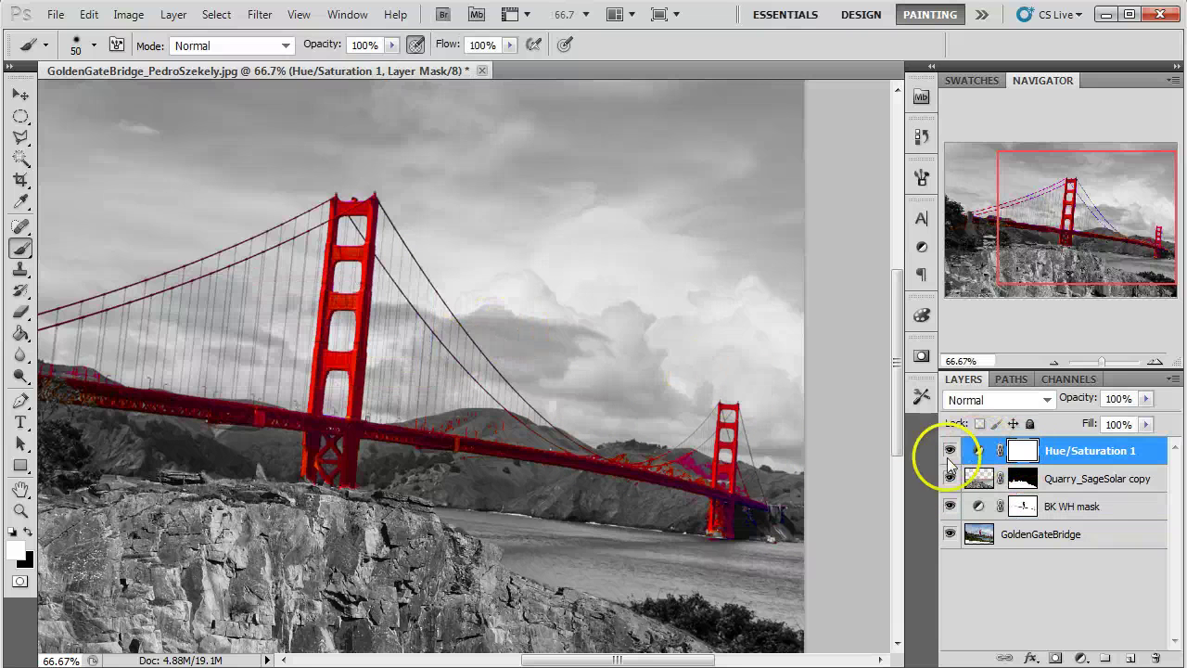
{"action": "left_click", "coordinate": [975, 451]}
{"action": "left_click_drag", "start_coordinate": [892, 356], "coordinate": [832, 356]}
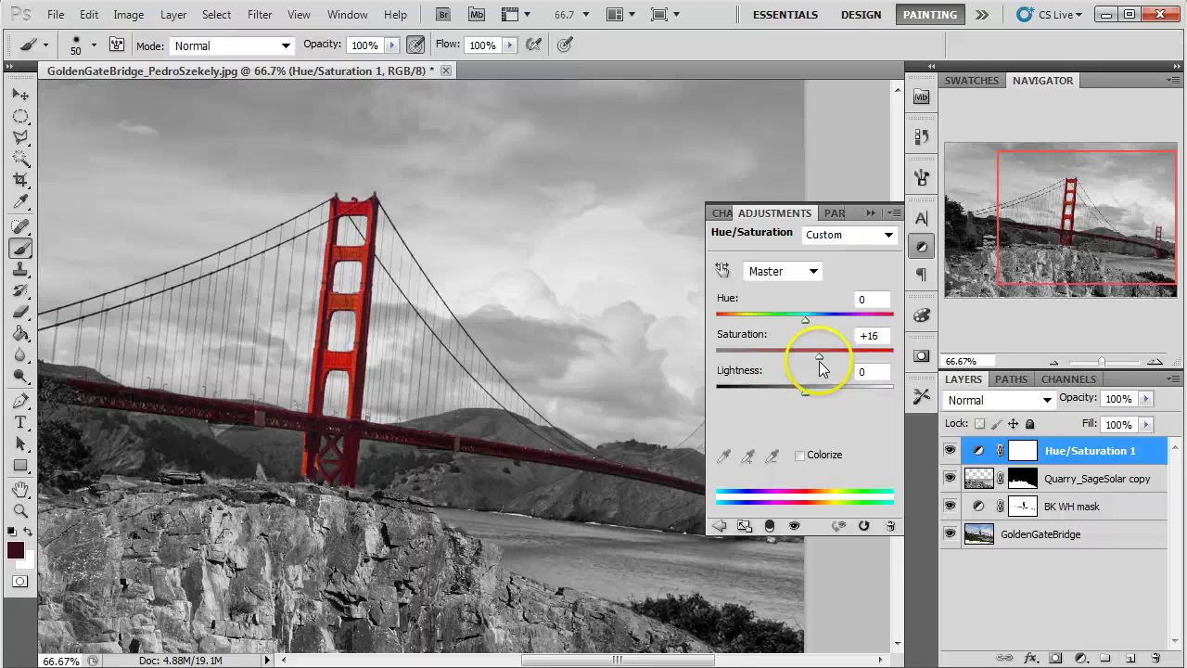
{"action": "left_click", "coordinate": [869, 213]}
{"action": "left_click", "coordinate": [1053, 360]}
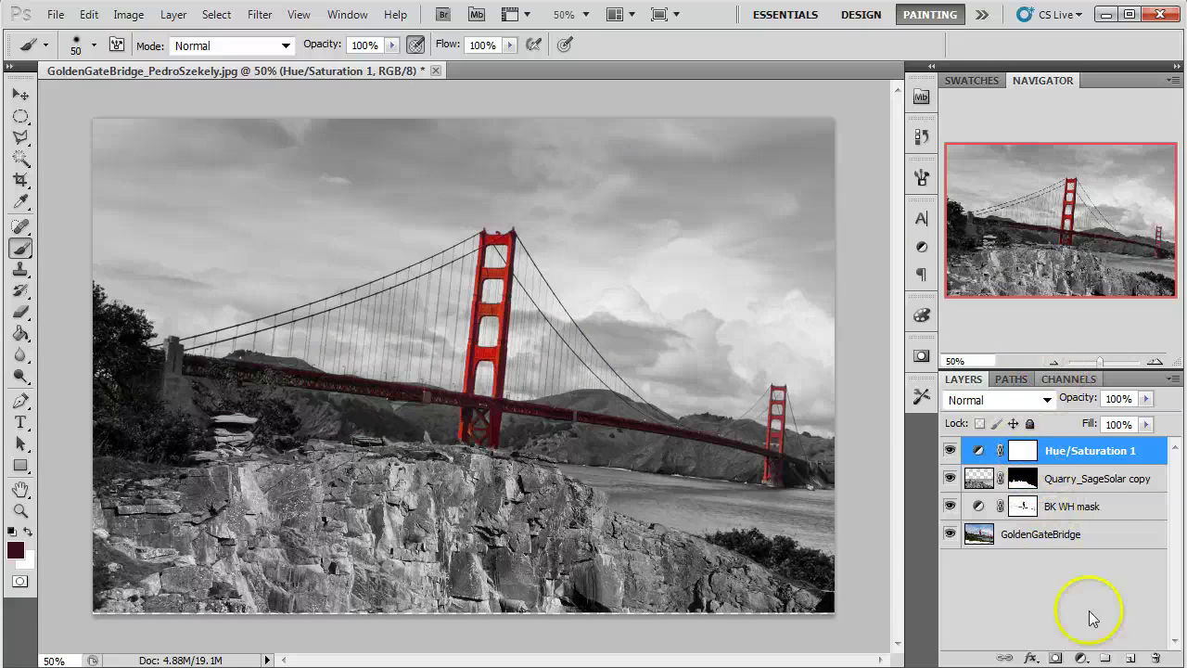
Step: Try a Levels adjustment layer above Hue/Saturation 1 with shifted input sliders, and delete it
{"action": "left_click", "coordinate": [1080, 657]}
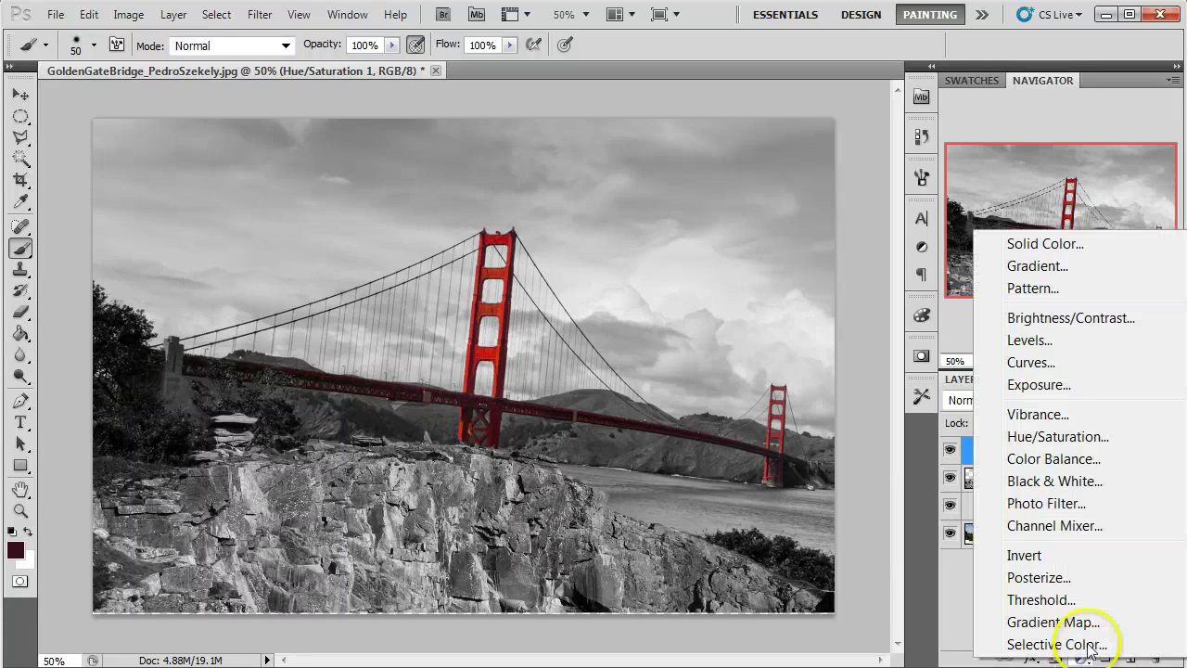
{"action": "left_click", "coordinate": [1062, 342]}
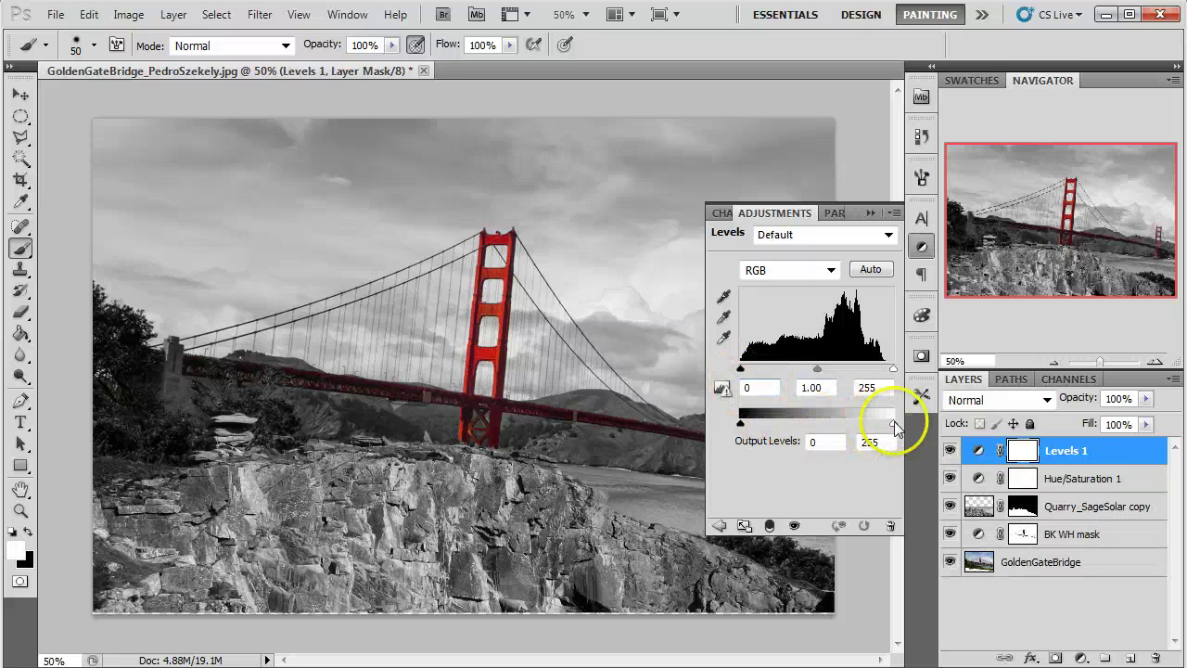
{"action": "mouse_move", "coordinate": [739, 369]}
{"action": "left_mouse_down"}
{"action": "mouse_move", "coordinate": [774, 369]}
{"action": "mouse_move", "coordinate": [740, 369]}
{"action": "left_mouse_up"}
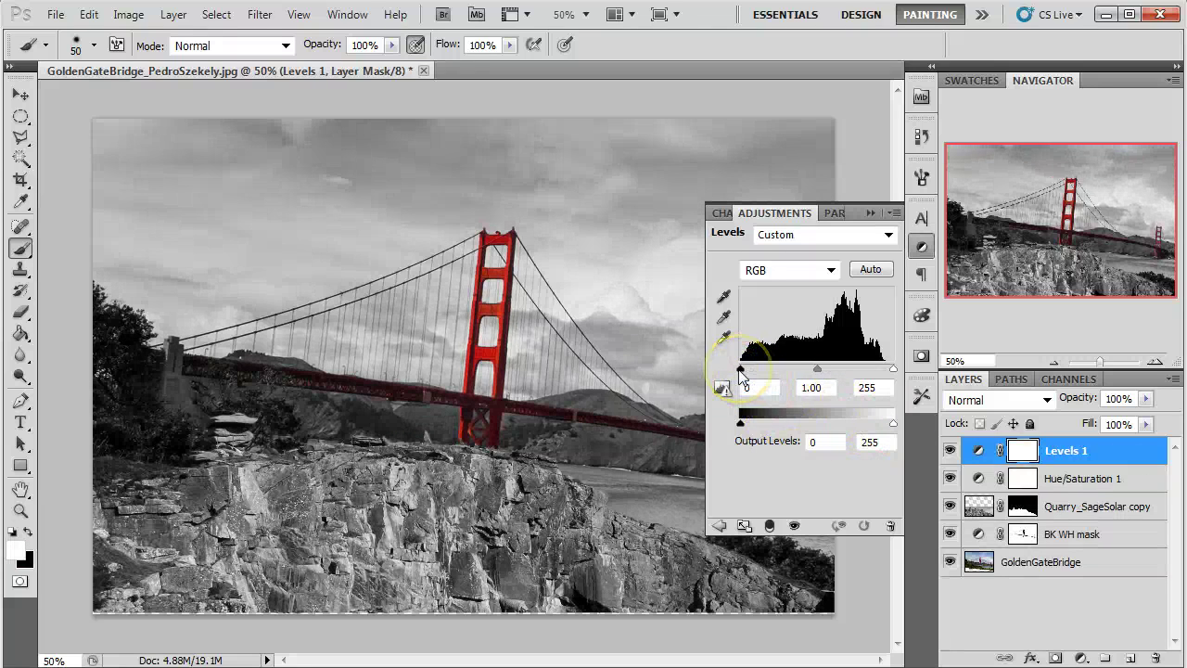
{"action": "mouse_move", "coordinate": [817, 369]}
{"action": "left_mouse_down"}
{"action": "mouse_move", "coordinate": [797, 369]}
{"action": "mouse_move", "coordinate": [851, 369]}
{"action": "mouse_move", "coordinate": [816, 369]}
{"action": "left_mouse_up"}
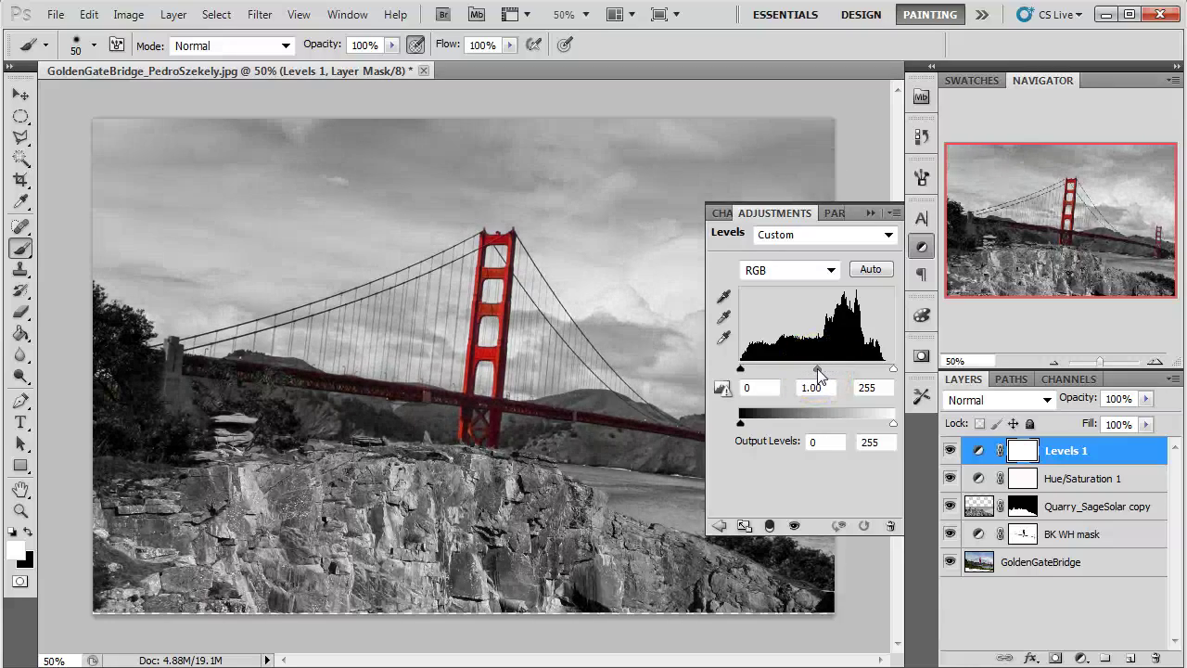
{"action": "mouse_move", "coordinate": [893, 369]}
{"action": "left_mouse_down"}
{"action": "mouse_move", "coordinate": [849, 369]}
{"action": "mouse_move", "coordinate": [881, 369]}
{"action": "left_mouse_up"}
{"action": "key", "text": "ctrl+z"}
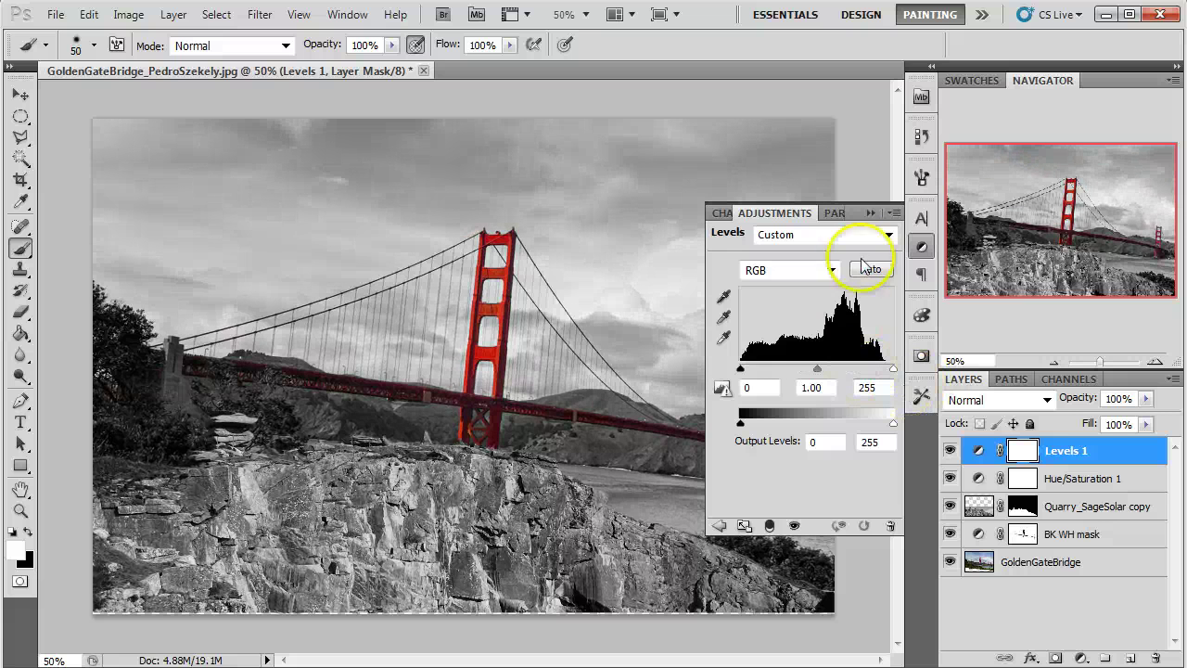
{"action": "left_click", "coordinate": [870, 213]}
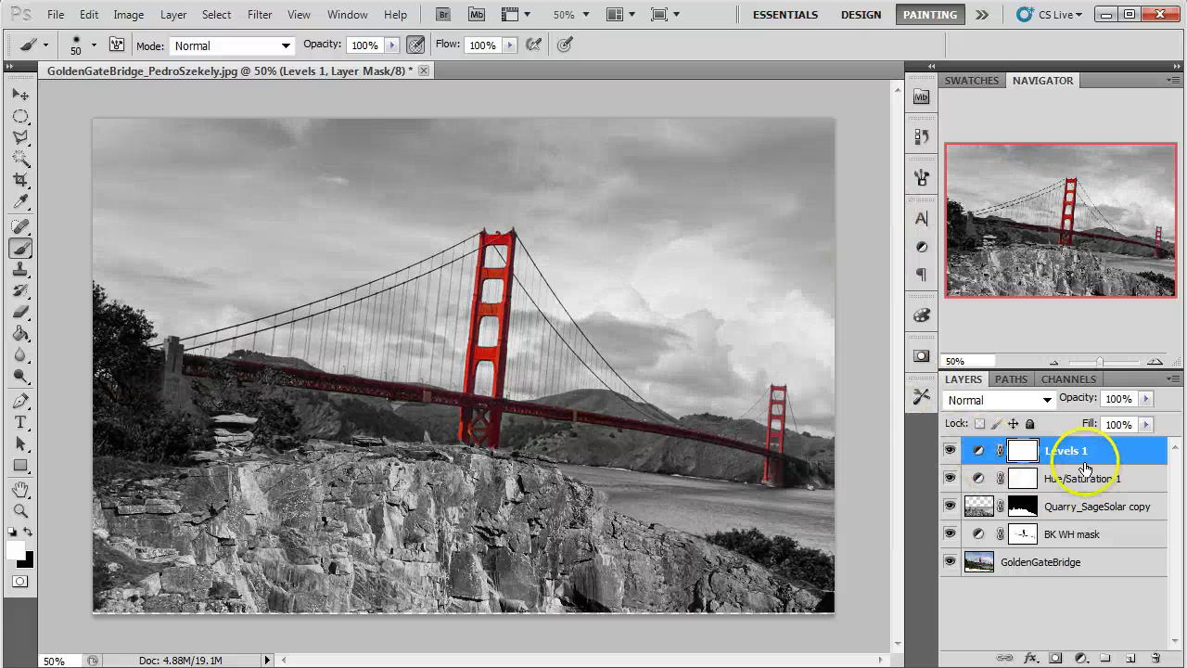
{"action": "left_click", "coordinate": [950, 450]}
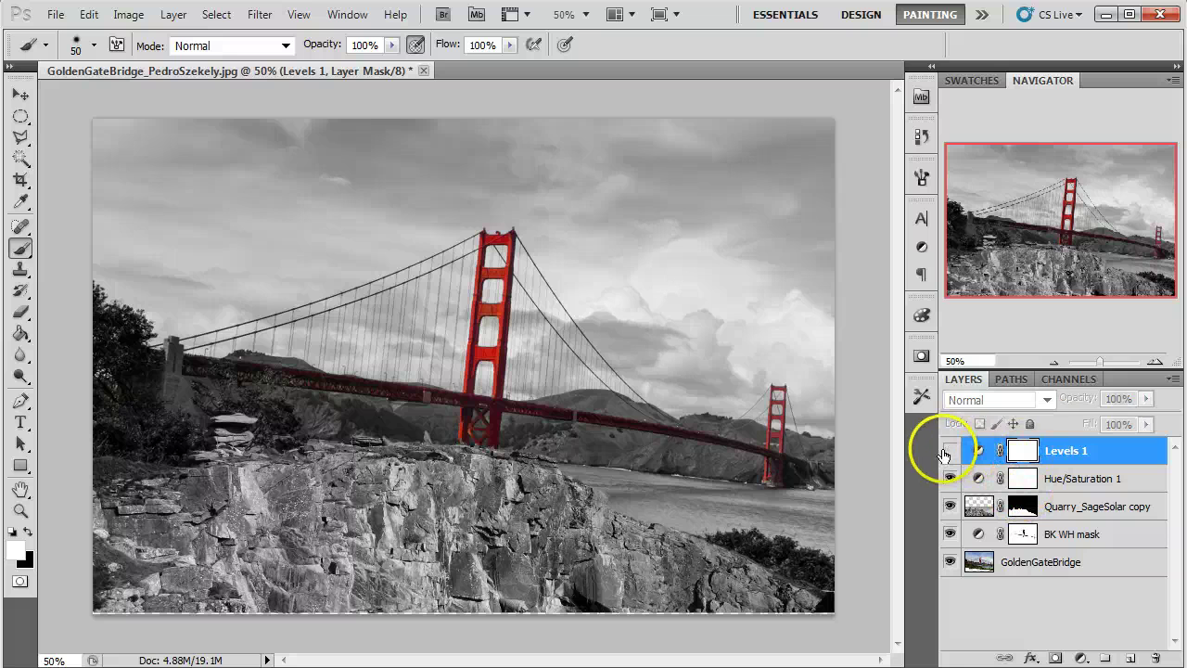
{"action": "key", "text": "Delete"}
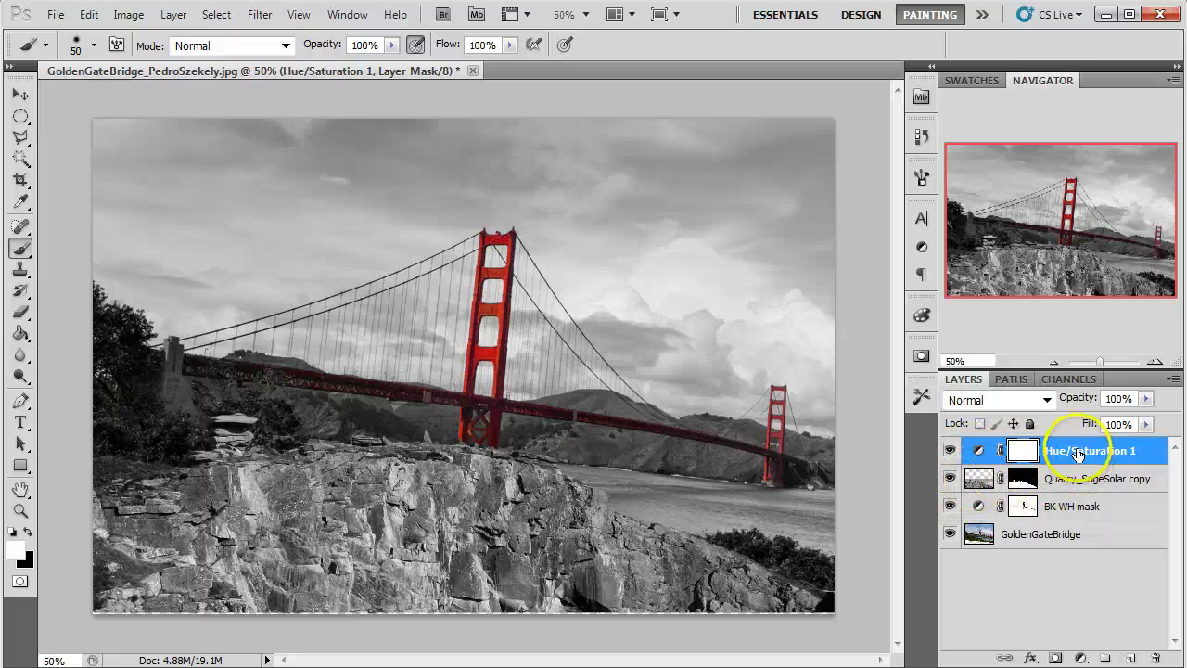
Step: Try nudging the Quarry_SageSolar copy image upward, and step back and delete the restored Levels 1 layer
{"action": "left_click", "coordinate": [977, 489]}
{"action": "key", "text": "v"}
{"action": "mouse_move", "coordinate": [636, 551]}
{"action": "left_mouse_down"}
{"action": "mouse_move", "coordinate": [636, 582]}
{"action": "mouse_move", "coordinate": [636, 534]}
{"action": "mouse_move", "coordinate": [638, 551]}
{"action": "left_mouse_up"}
{"action": "key", "text": "Up"}
{"action": "key", "text": "Up"}
{"action": "key", "text": "Up"}
{"action": "key", "text": "Up"}
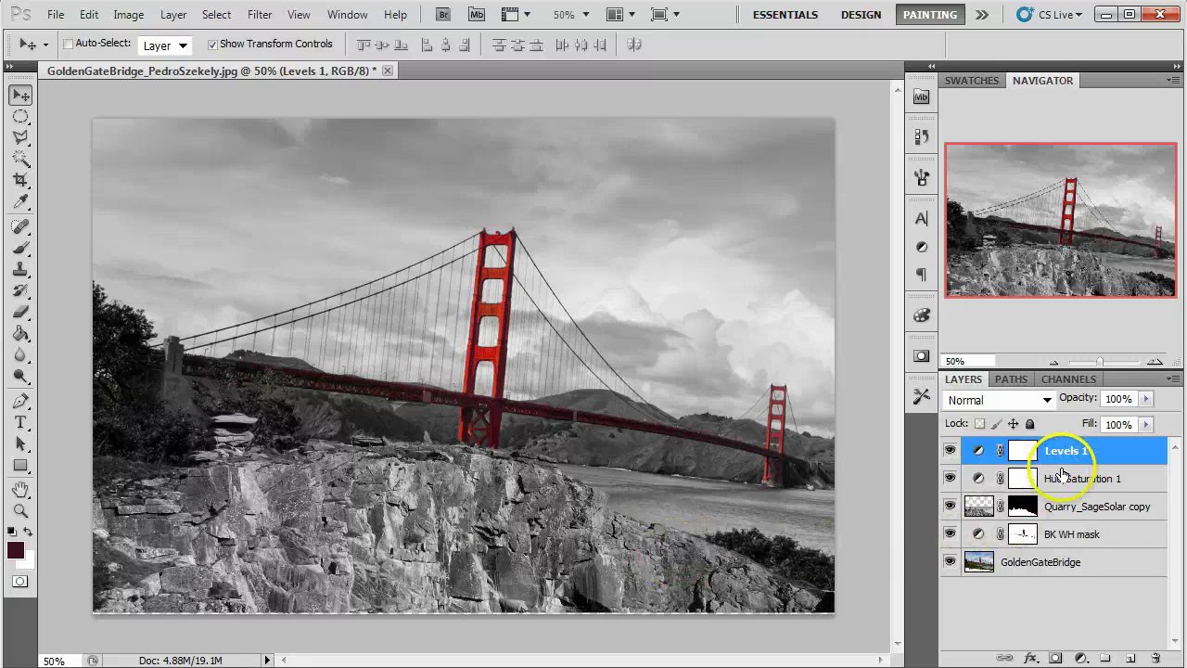
{"action": "key", "text": "Delete"}
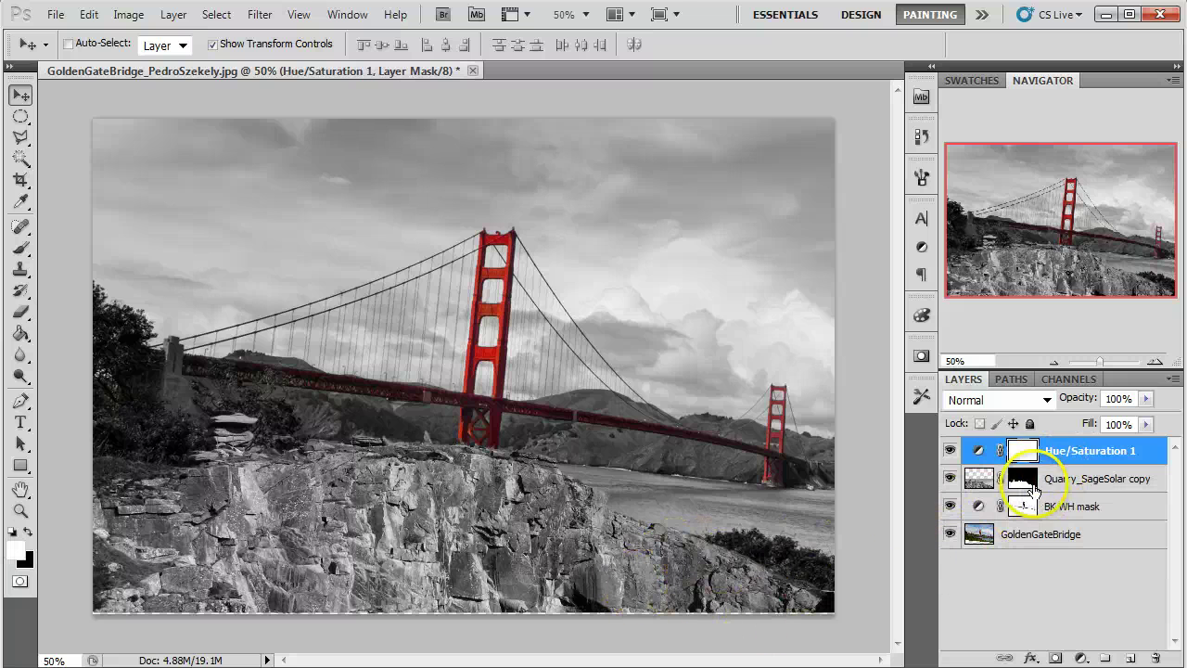
Step: Crop a thin strip off the bottom of the whole composite, keeping the full width and top edge
{"action": "left_click", "coordinate": [986, 482]}
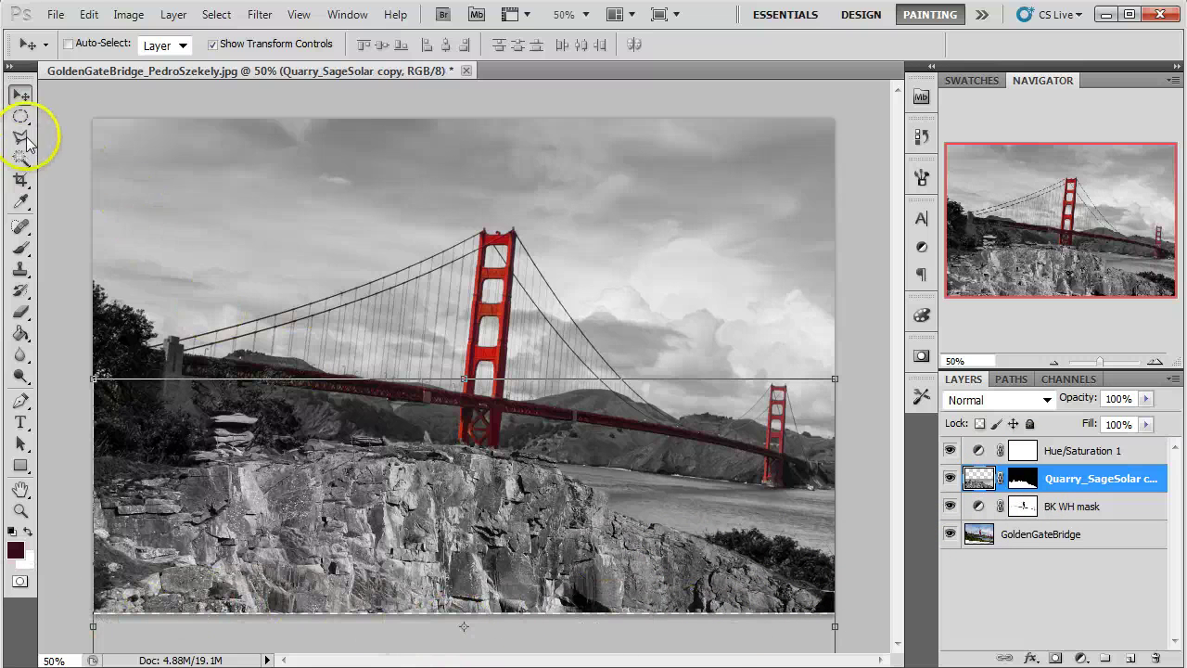
{"action": "left_click", "coordinate": [20, 116]}
{"action": "left_click", "coordinate": [22, 179]}
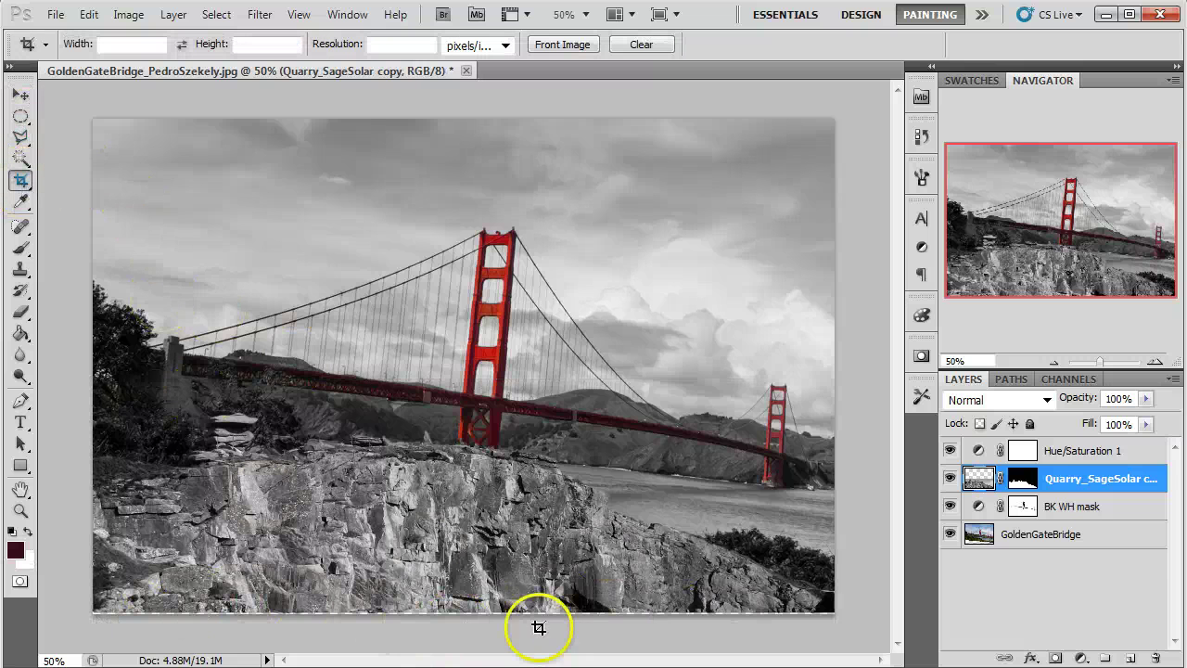
{"action": "left_click_drag", "start_coordinate": [59, 112], "coordinate": [856, 617]}
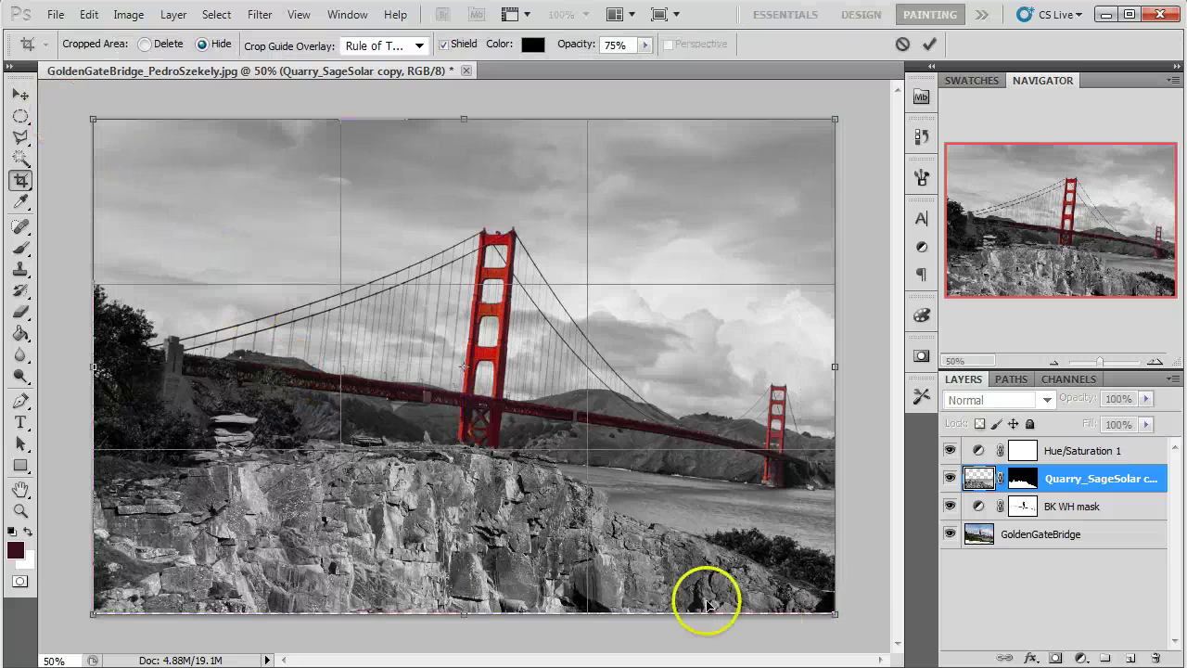
{"action": "left_click_drag", "start_coordinate": [466, 614], "coordinate": [520, 604]}
{"action": "left_click", "coordinate": [928, 43]}
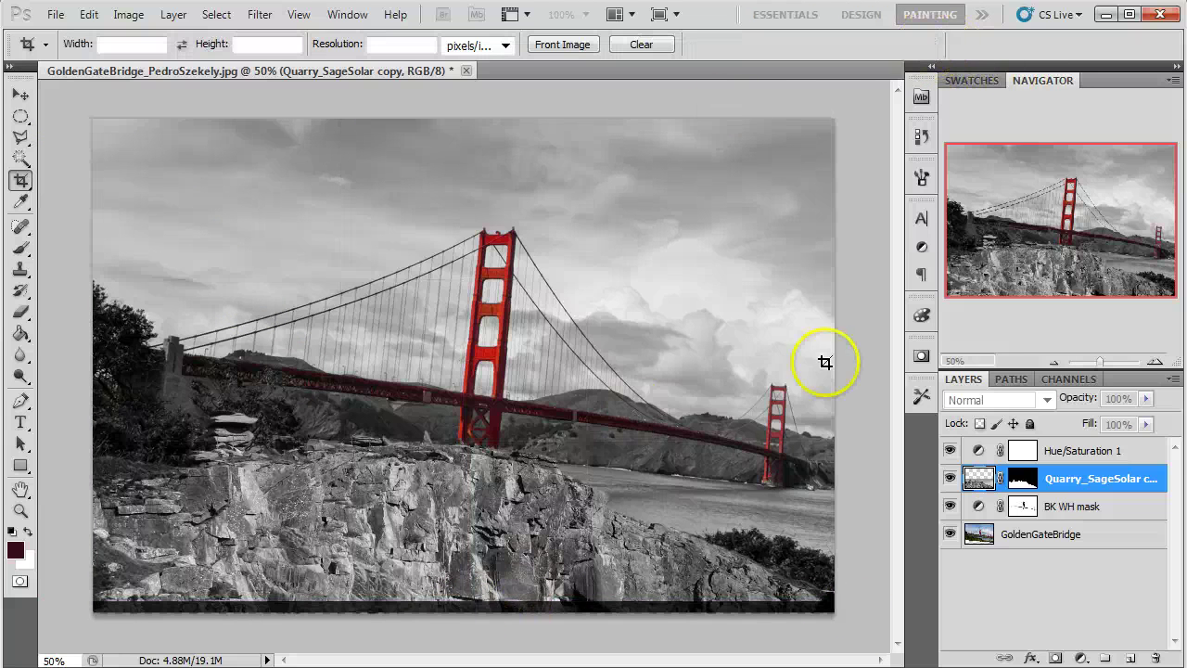
{"action": "left_click", "coordinate": [21, 95]}
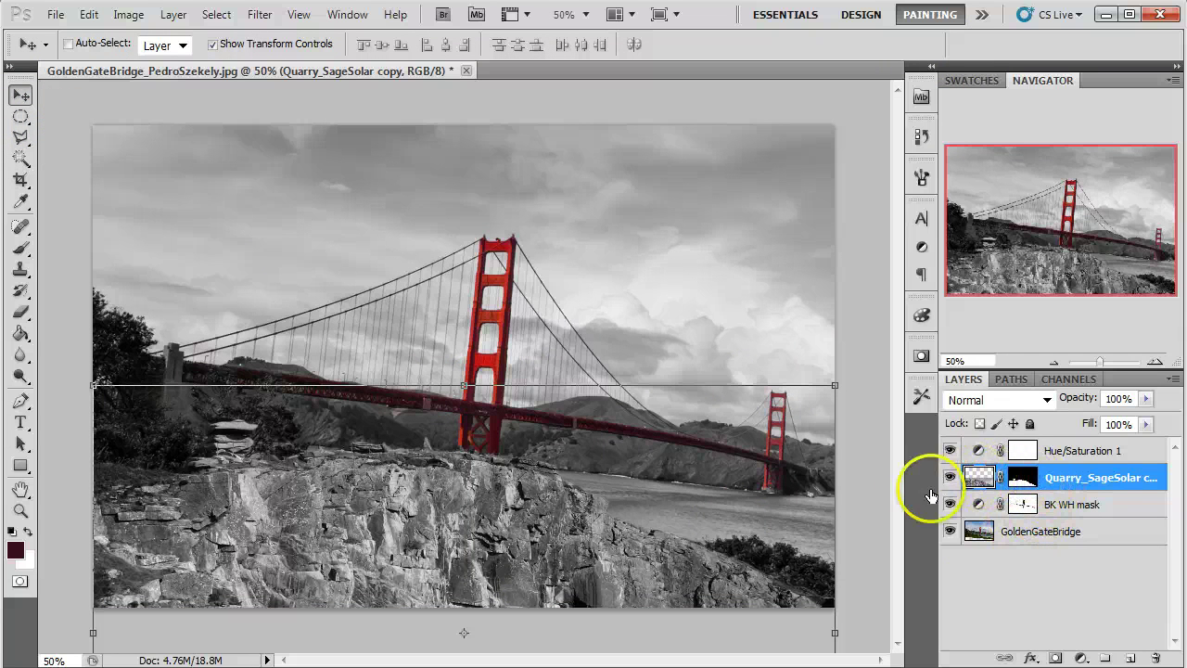
Step: Place the Burren landscape photo above the Quarry_SageSolar copy layer and scale it to cover the whole canvas
{"action": "left_click", "coordinate": [961, 526]}
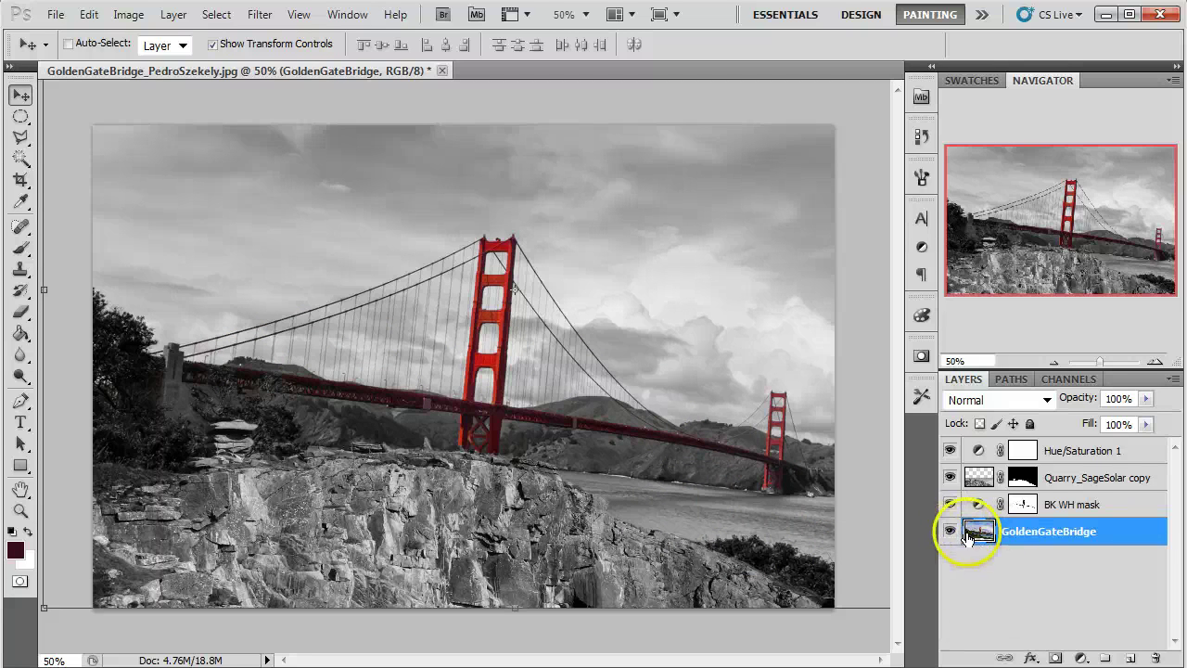
{"action": "left_click_drag", "start_coordinate": [750, 531], "coordinate": [1069, 536]}
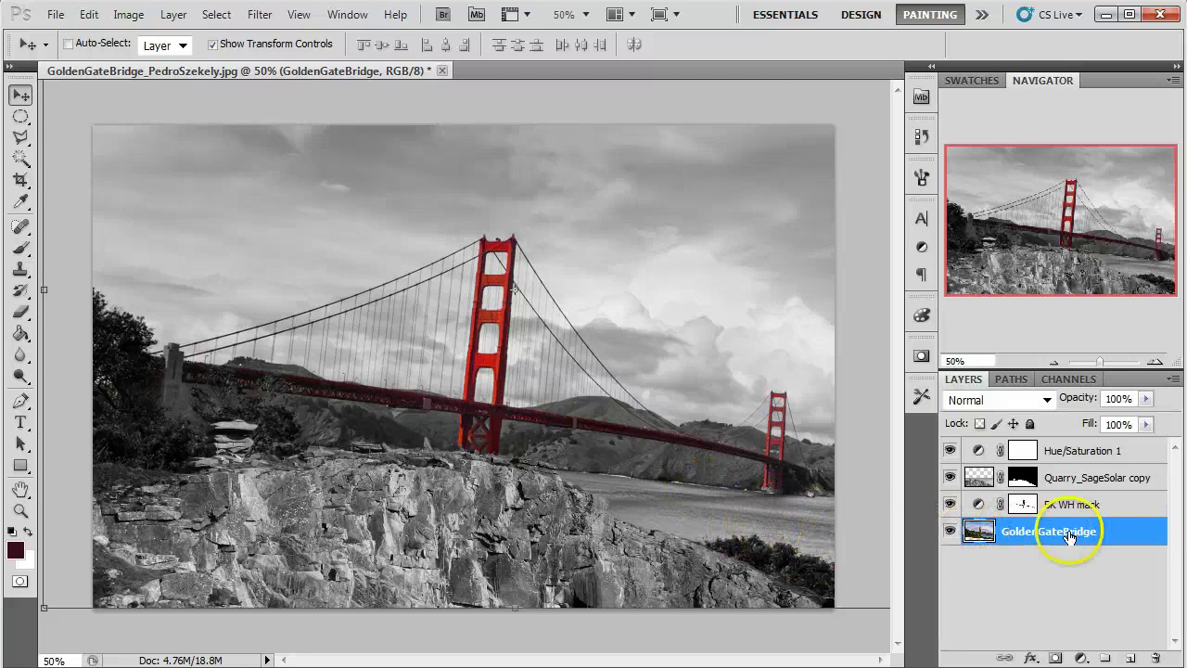
{"action": "left_click", "coordinate": [1064, 483]}
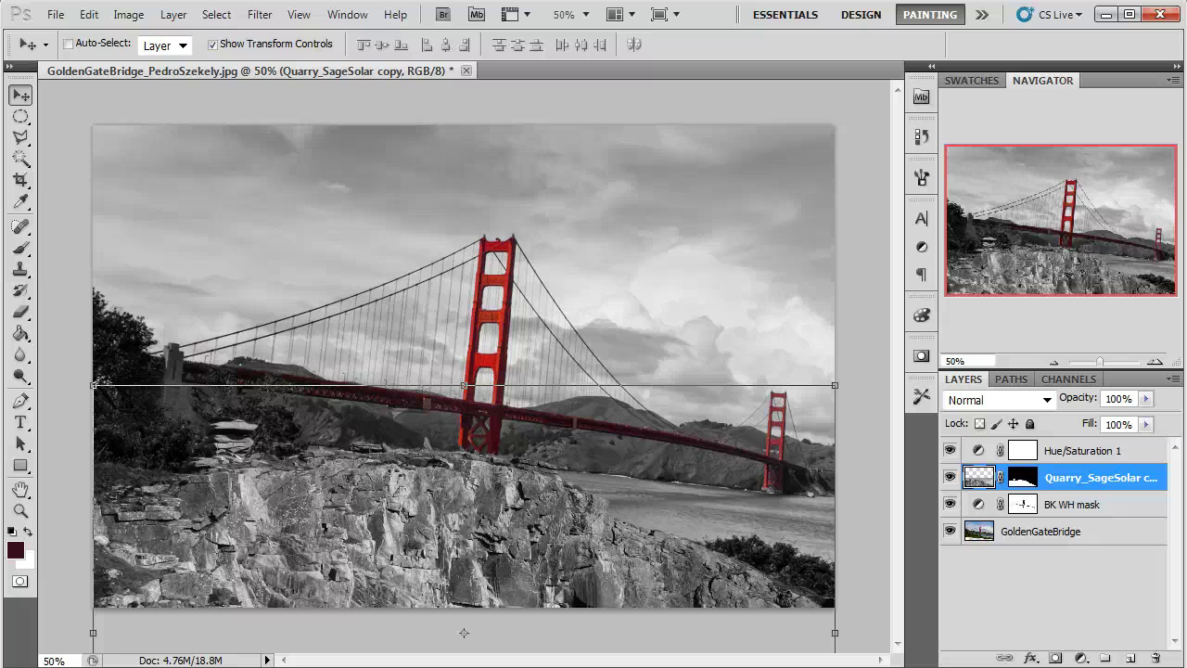
{"action": "left_click_drag", "start_coordinate": [461, 663], "coordinate": [467, 508]}
{"action": "left_click_drag", "start_coordinate": [747, 167], "coordinate": [841, 113]}
{"action": "left_click", "coordinate": [928, 43]}
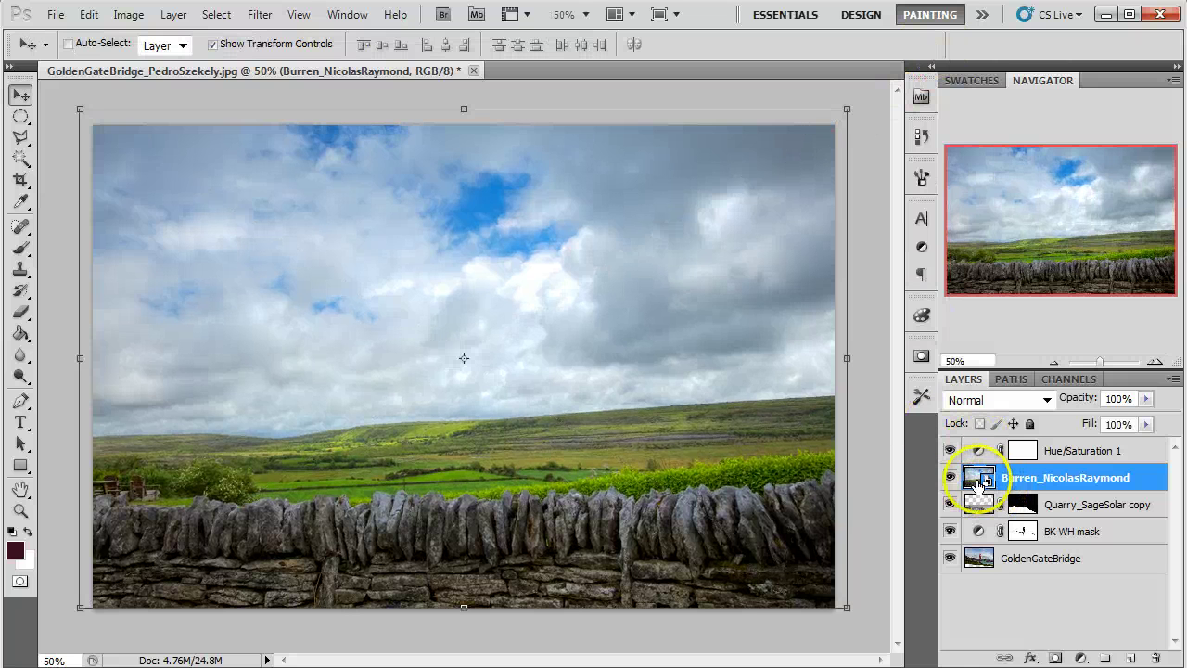
Step: Compare the contrast of the Burren photo's Red, Green and Blue channels individually, ending with Blue selected
{"action": "left_click", "coordinate": [1064, 378]}
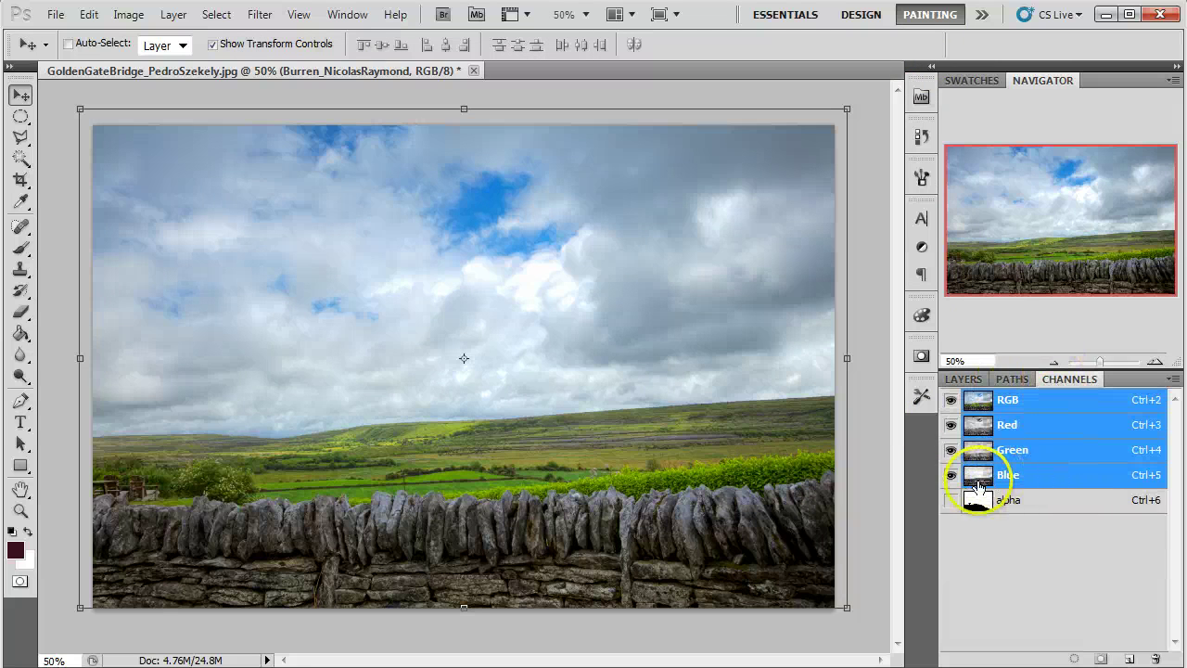
{"action": "left_click", "coordinate": [1010, 424]}
{"action": "left_click", "coordinate": [1008, 450]}
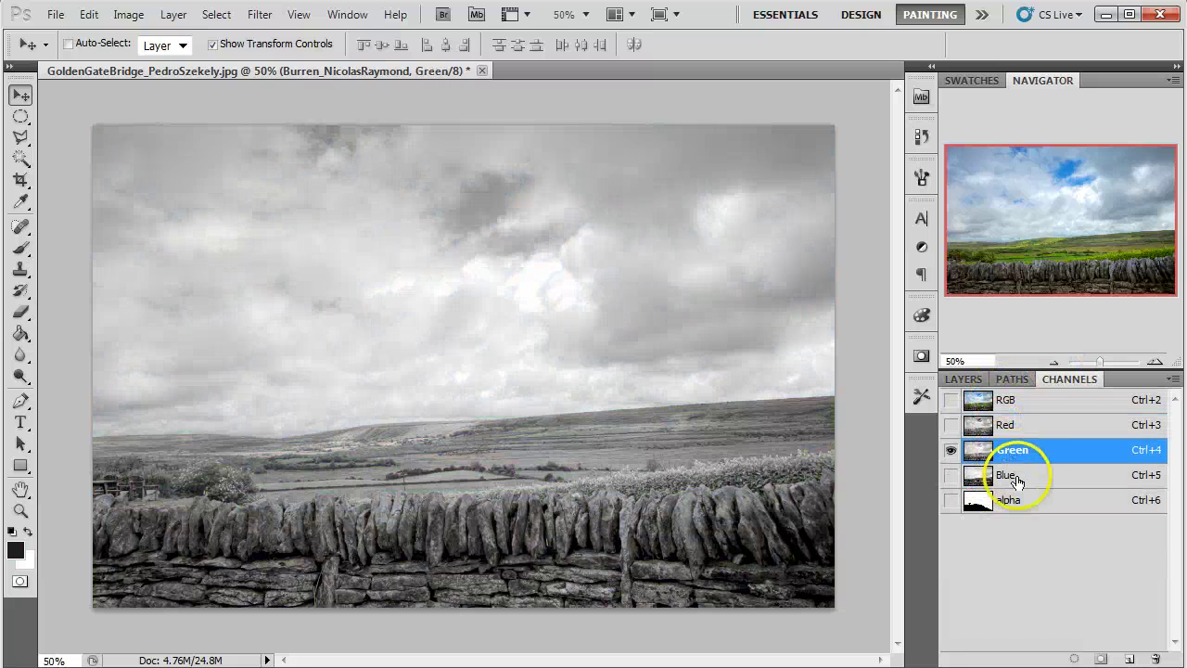
{"action": "left_click", "coordinate": [1015, 477]}
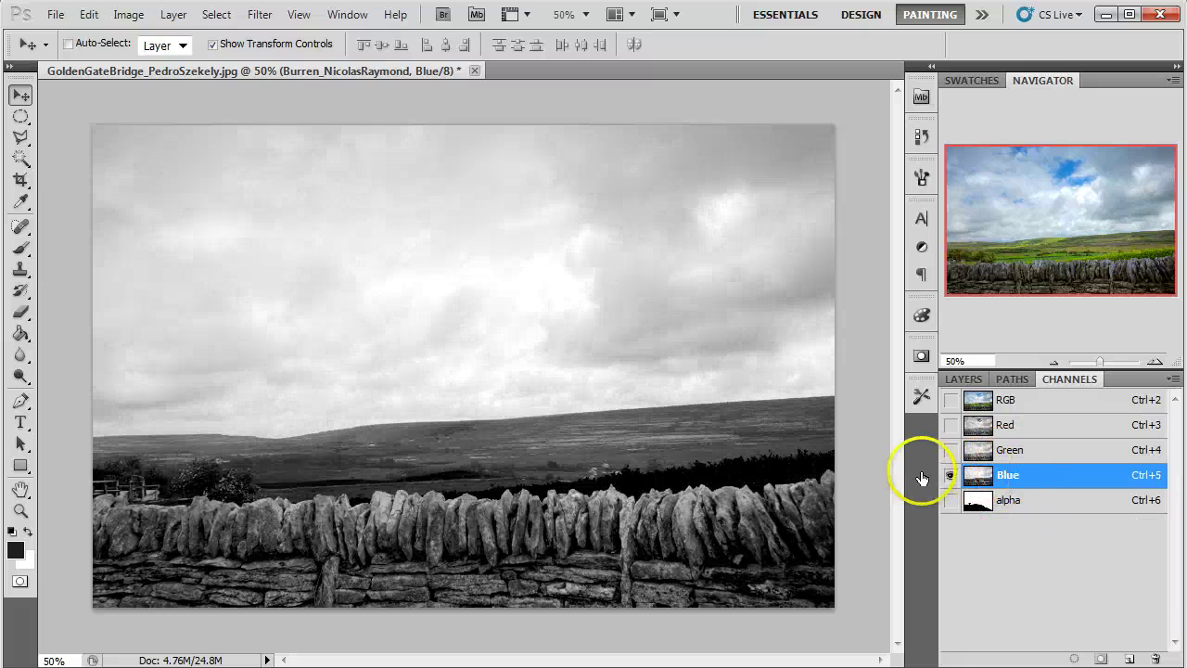
{"action": "left_click", "coordinate": [975, 427]}
{"action": "left_click", "coordinate": [1010, 452]}
{"action": "left_click", "coordinate": [1013, 476]}
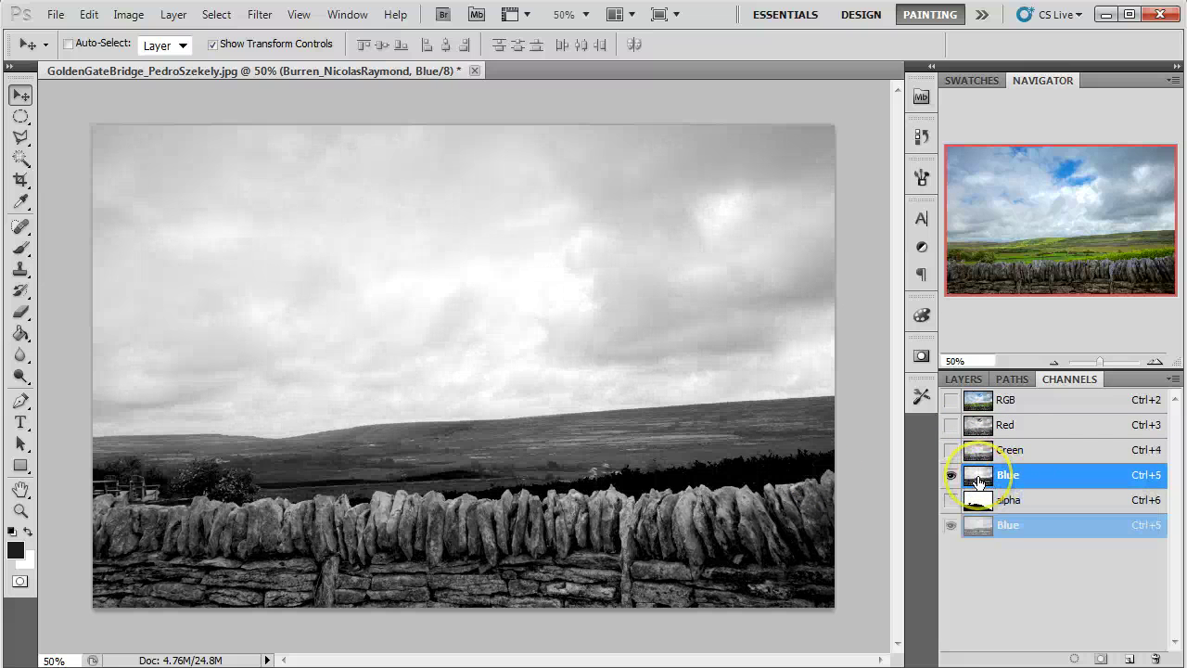
Step: Duplicate the Blue channel as "rock alpha" and display only that new channel
{"action": "right_click", "coordinate": [981, 477]}
{"action": "left_click", "coordinate": [1006, 489]}
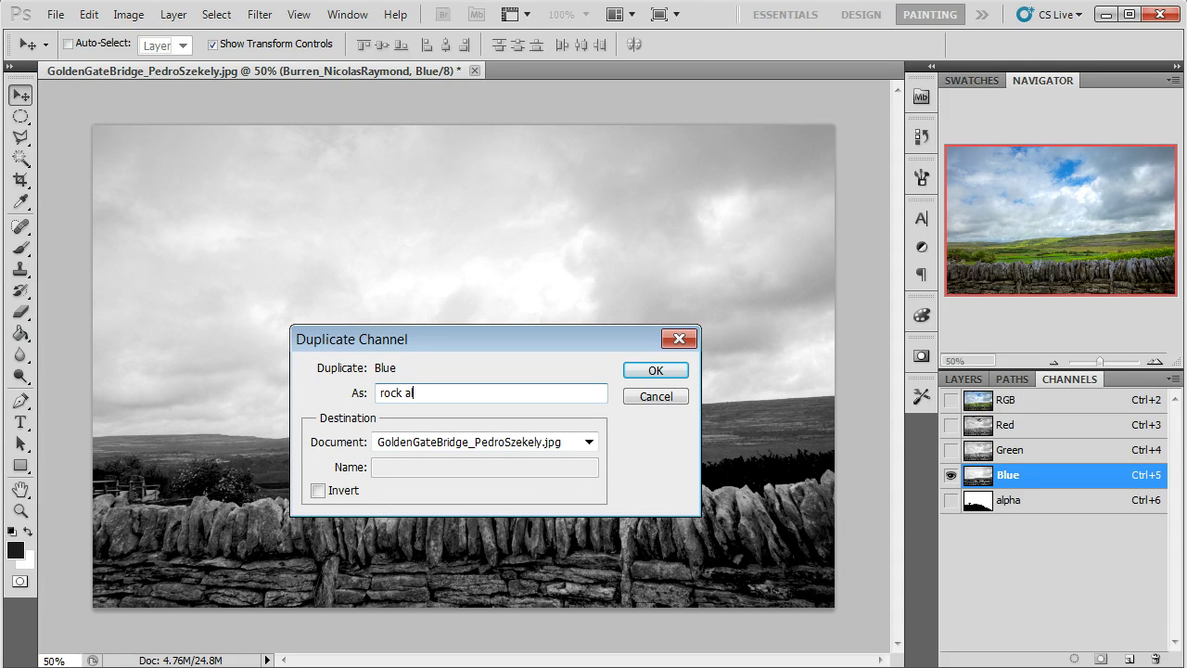
{"action": "left_click", "coordinate": [655, 369]}
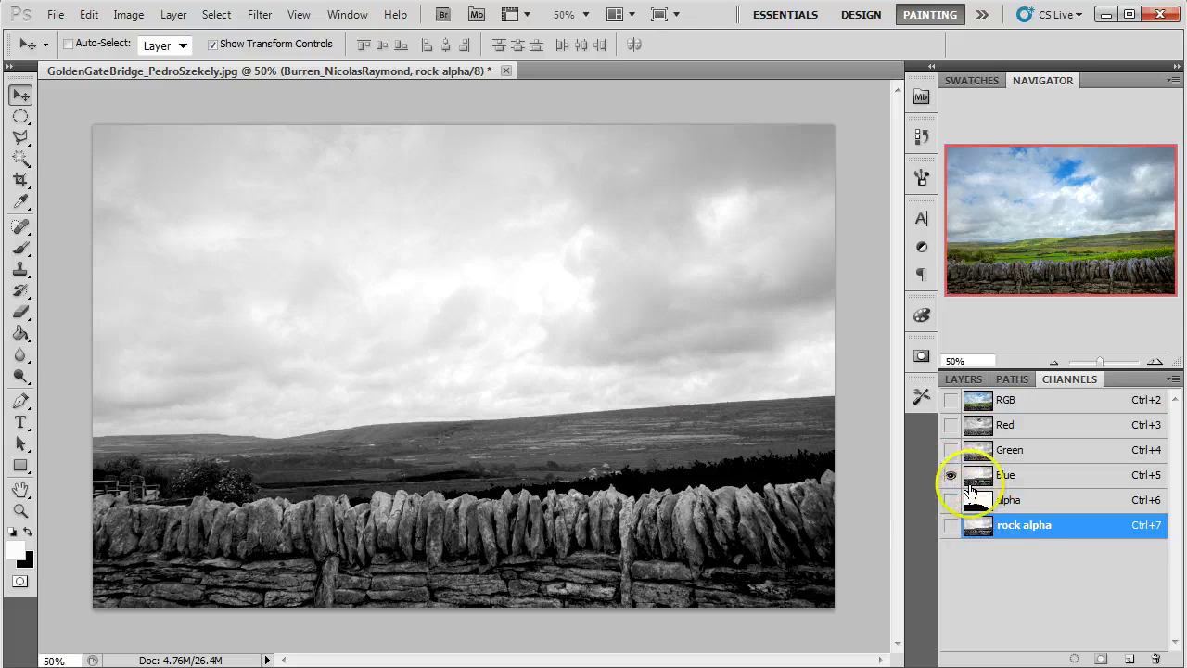
{"action": "left_click", "coordinate": [951, 526]}
{"action": "left_click", "coordinate": [952, 475]}
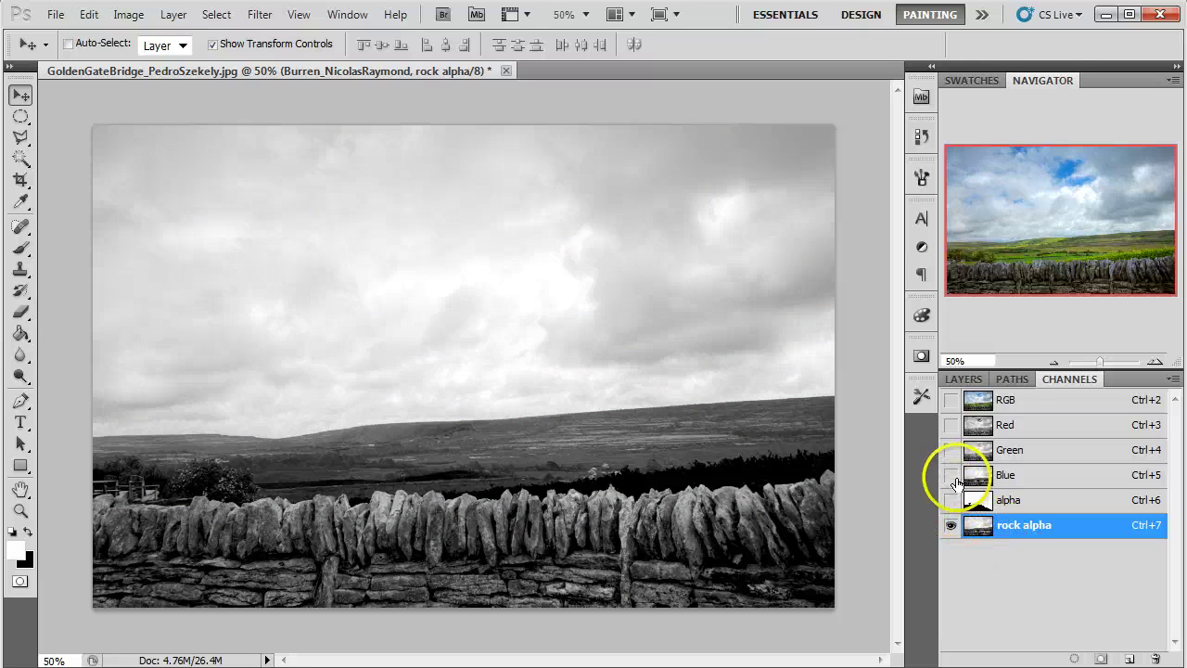
Step: Apply a Threshold adjustment to the rock alpha channel, lowering the level to separate the stone wall from the dark fields behind it
{"action": "left_click", "coordinate": [173, 16]}
{"action": "left_click", "coordinate": [128, 14]}
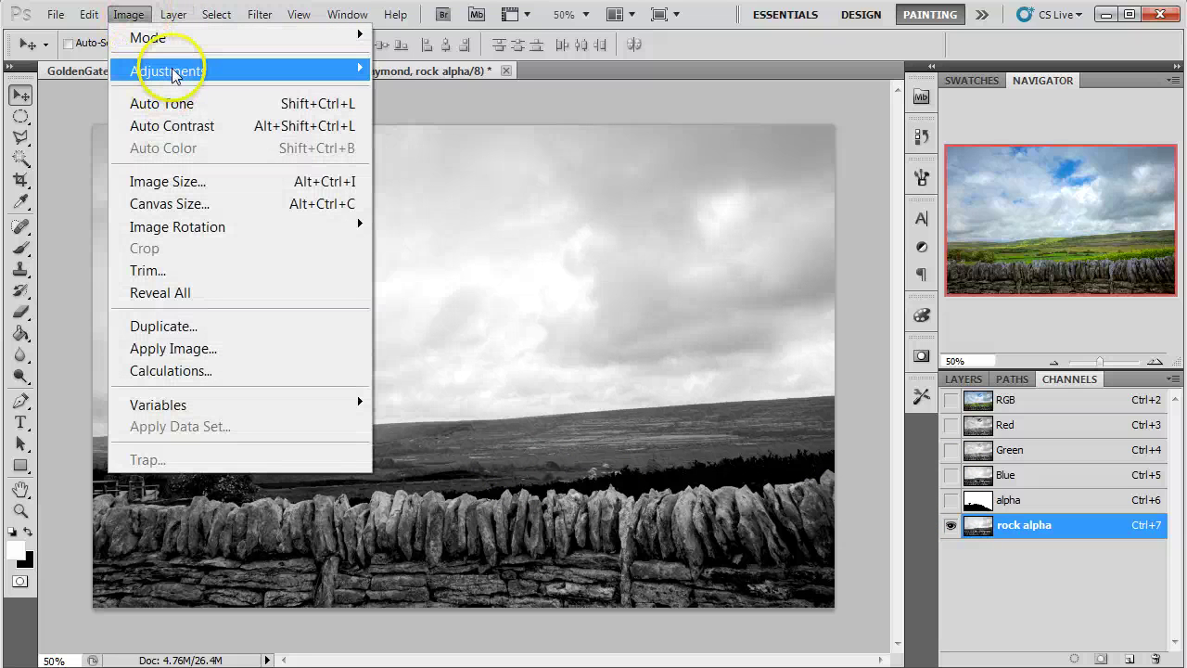
{"action": "mouse_move", "coordinate": [174, 72]}
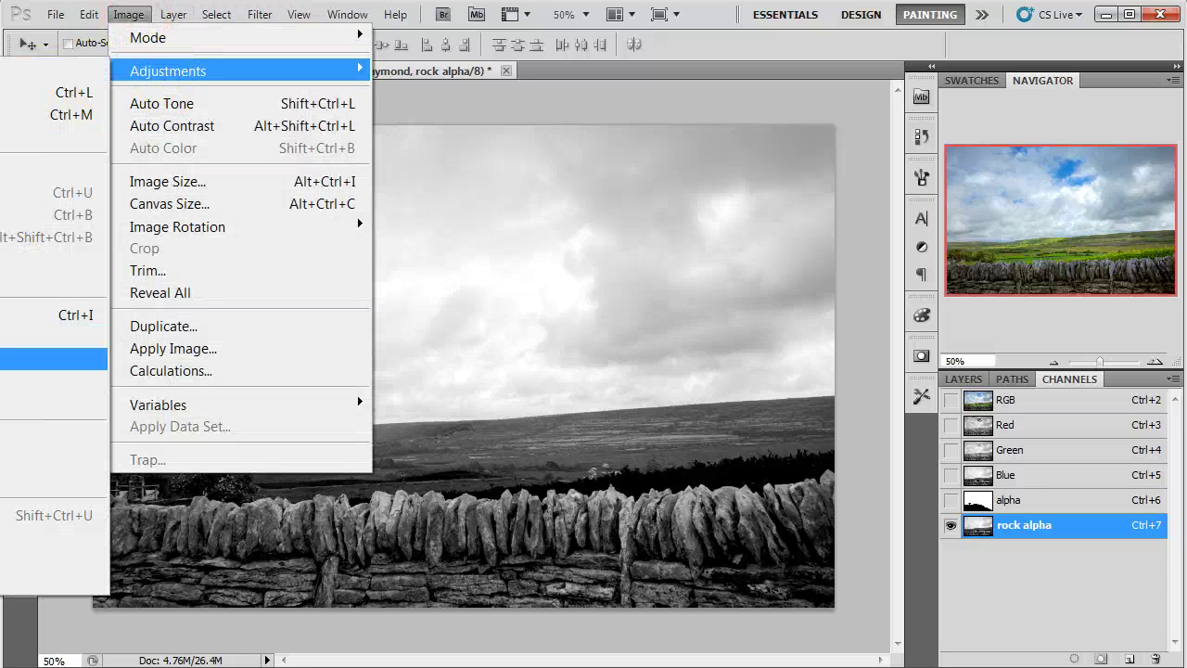
{"action": "left_click", "coordinate": [55, 359]}
{"action": "mouse_move", "coordinate": [489, 331]}
{"action": "left_mouse_down"}
{"action": "mouse_move", "coordinate": [416, 331]}
{"action": "mouse_move", "coordinate": [426, 331]}
{"action": "left_mouse_up"}
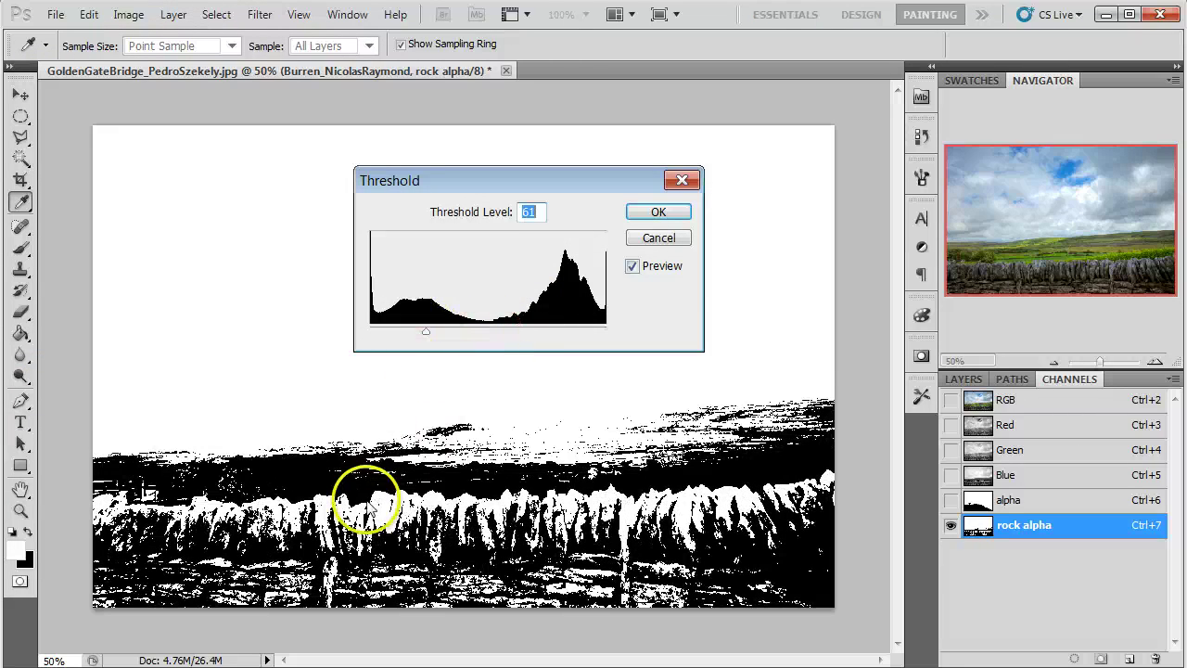
{"action": "mouse_move", "coordinate": [426, 331]}
{"action": "left_mouse_down"}
{"action": "mouse_move", "coordinate": [415, 331]}
{"action": "mouse_move", "coordinate": [469, 331]}
{"action": "mouse_move", "coordinate": [411, 339]}
{"action": "left_mouse_up"}
{"action": "left_click", "coordinate": [657, 213]}
{"action": "key", "text": "v"}
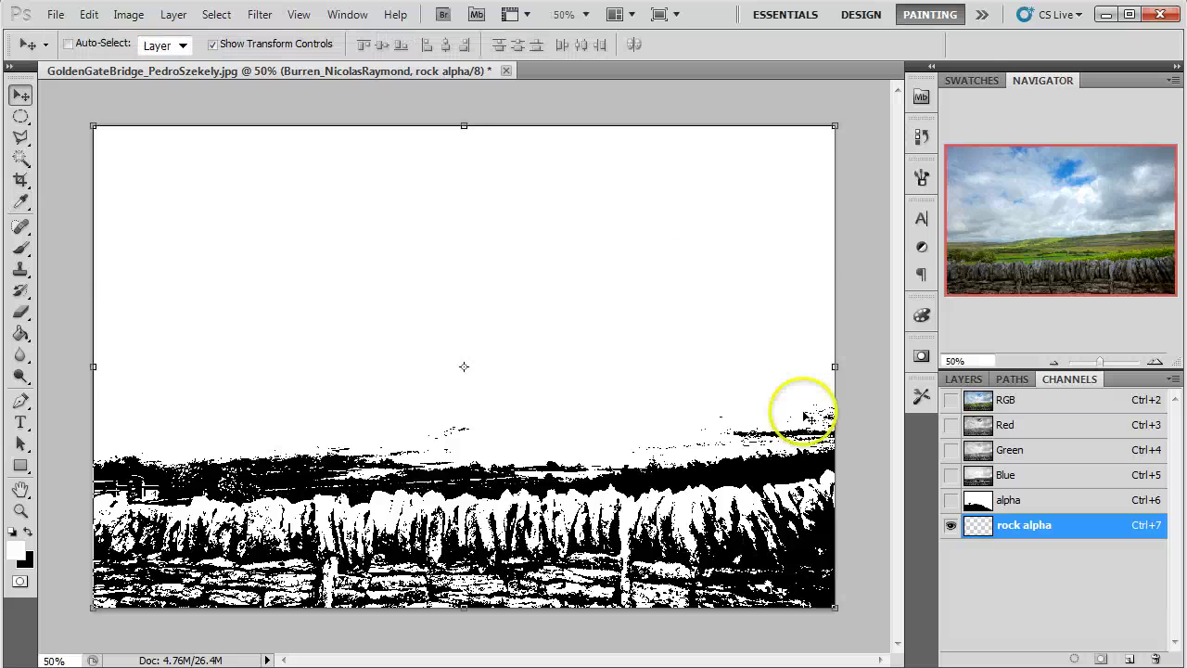
Step: Brush over the rock alpha channel until the stone wall is solid white and everything above it is solid black
{"action": "key", "text": "b"}
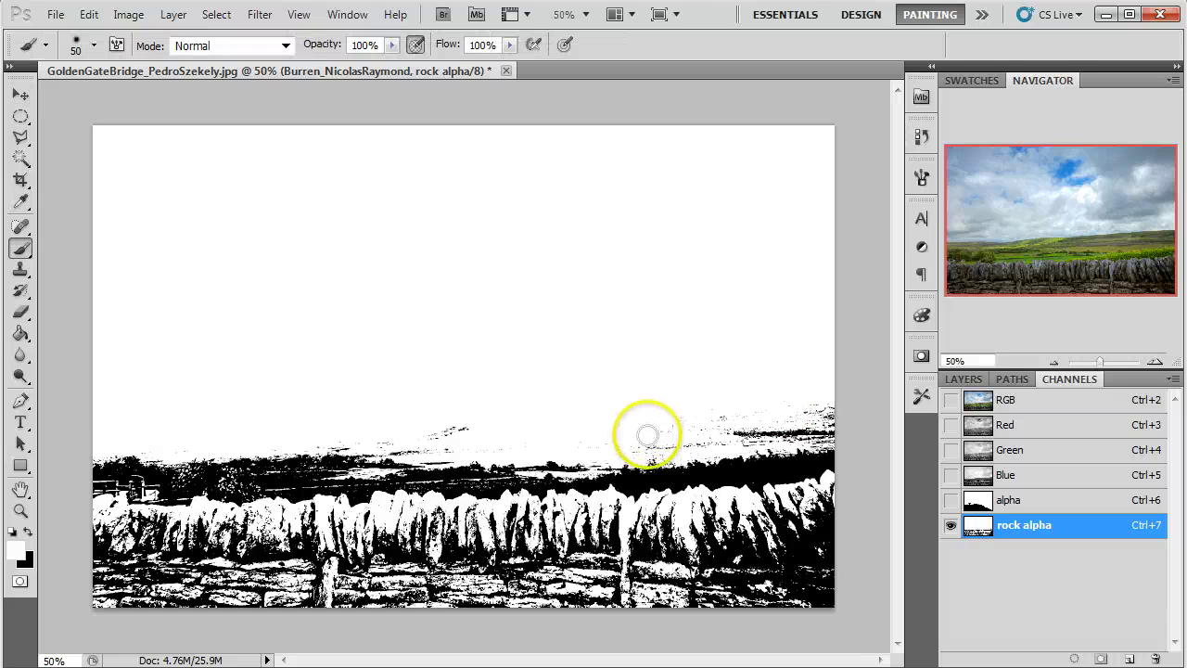
{"action": "right_click", "coordinate": [632, 399]}
{"action": "left_click_drag", "start_coordinate": [695, 437], "coordinate": [776, 440]}
{"action": "mouse_move", "coordinate": [105, 137]}
{"action": "left_mouse_down"}
{"action": "mouse_move", "coordinate": [764, 146]}
{"action": "mouse_move", "coordinate": [824, 156]}
{"action": "mouse_move", "coordinate": [216, 191]}
{"action": "mouse_move", "coordinate": [100, 186]}
{"action": "mouse_move", "coordinate": [211, 206]}
{"action": "mouse_move", "coordinate": [802, 228]}
{"action": "left_mouse_up"}
{"action": "right_click", "coordinate": [758, 236]}
{"action": "left_click_drag", "start_coordinate": [821, 316], "coordinate": [847, 315]}
{"action": "mouse_move", "coordinate": [799, 203]}
{"action": "left_mouse_down"}
{"action": "mouse_move", "coordinate": [102, 273]}
{"action": "mouse_move", "coordinate": [825, 262]}
{"action": "mouse_move", "coordinate": [835, 323]}
{"action": "mouse_move", "coordinate": [305, 321]}
{"action": "mouse_move", "coordinate": [835, 403]}
{"action": "mouse_move", "coordinate": [838, 425]}
{"action": "mouse_move", "coordinate": [607, 392]}
{"action": "mouse_move", "coordinate": [92, 423]}
{"action": "mouse_move", "coordinate": [154, 424]}
{"action": "mouse_move", "coordinate": [198, 445]}
{"action": "mouse_move", "coordinate": [187, 446]}
{"action": "mouse_move", "coordinate": [246, 455]}
{"action": "mouse_move", "coordinate": [286, 442]}
{"action": "mouse_move", "coordinate": [636, 436]}
{"action": "mouse_move", "coordinate": [524, 441]}
{"action": "left_mouse_up"}
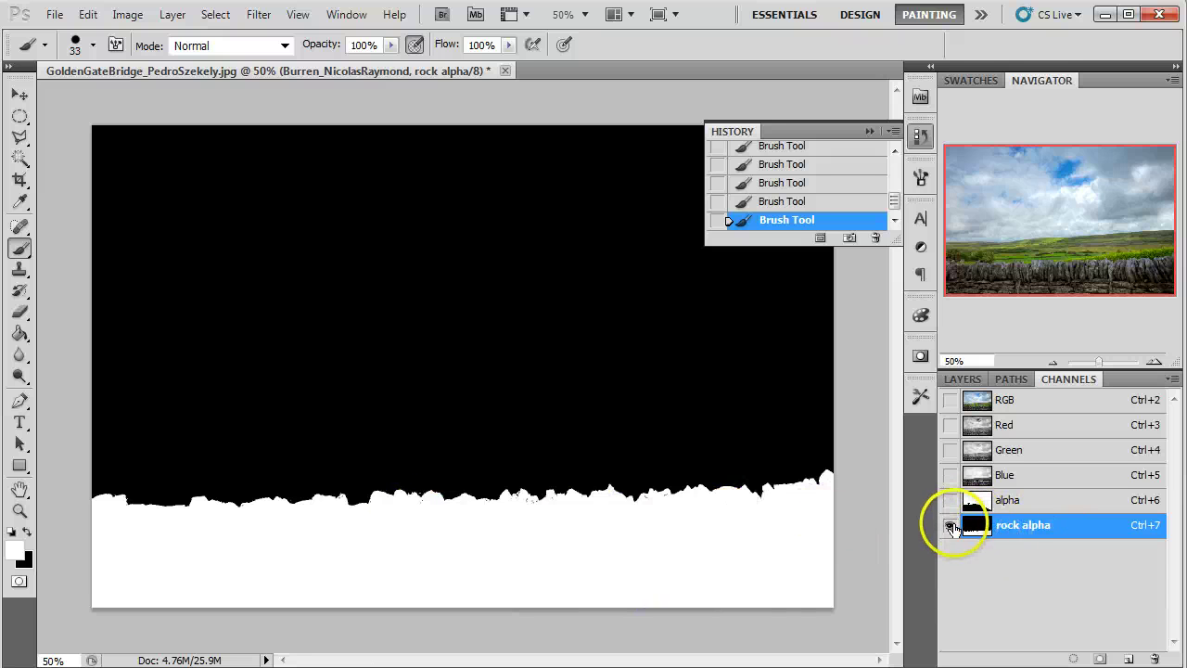
Step: Select the black area above the wall in rock alpha with the Magic Wand, and switch the display back to the full-color image
{"action": "left_click", "coordinate": [950, 400]}
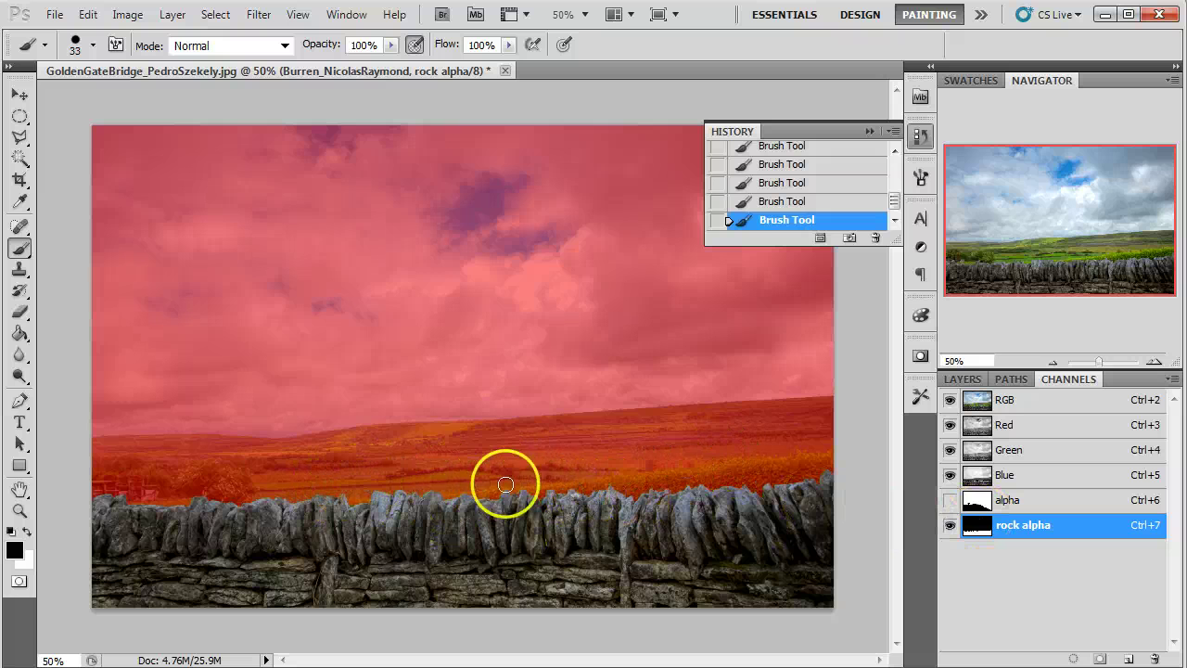
{"action": "key", "text": "w"}
{"action": "left_click_drag", "start_coordinate": [952, 482], "coordinate": [953, 420]}
{"action": "left_click", "coordinate": [987, 529]}
{"action": "key", "text": "x"}
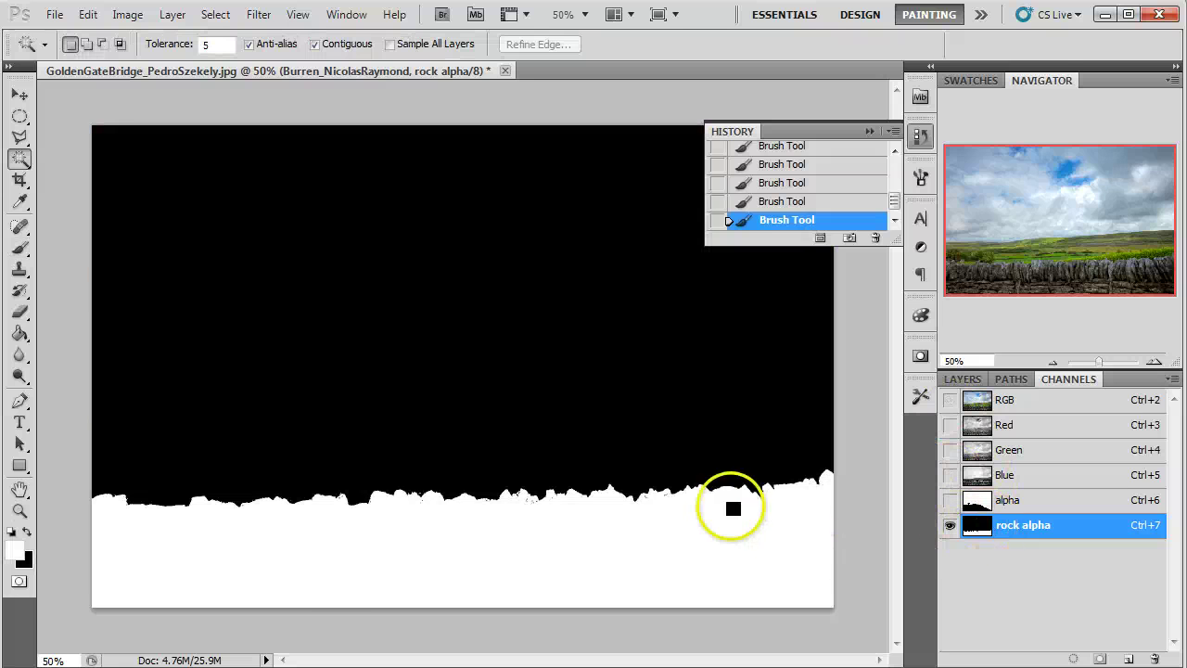
{"action": "left_click", "coordinate": [643, 406]}
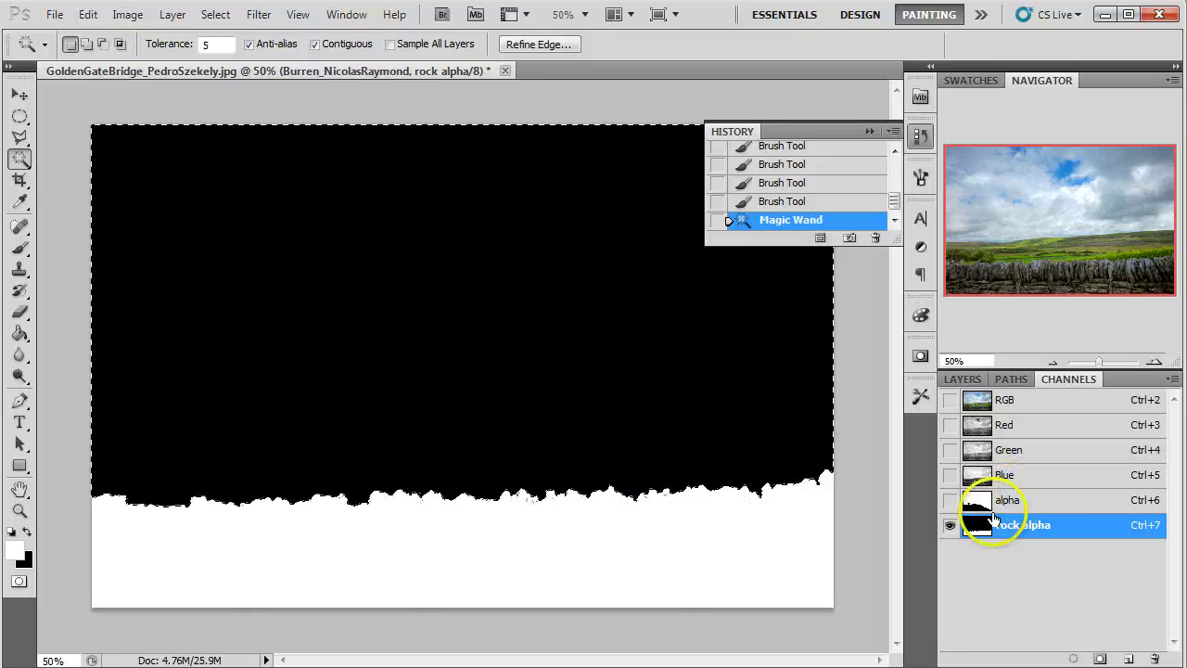
{"action": "left_click", "coordinate": [950, 399]}
{"action": "left_click", "coordinate": [950, 525]}
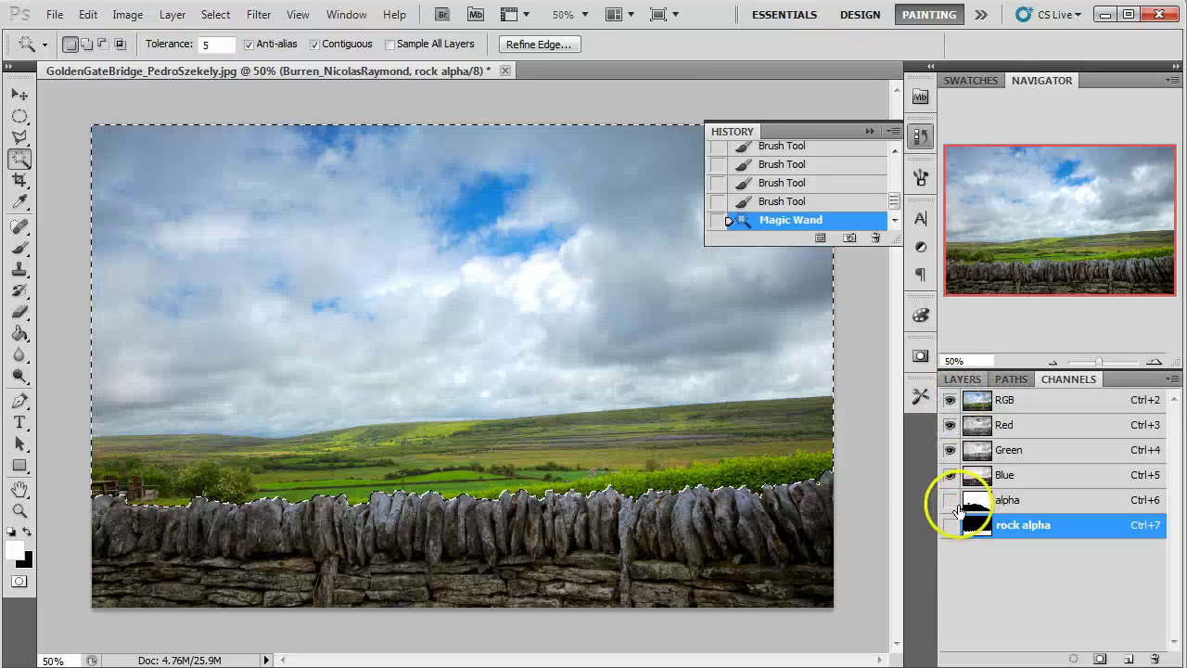
Step: Rasterize the Burren landscape layer, add a layer mask from the selection, and invert the mask so only the stone wall shows
{"action": "left_click", "coordinate": [961, 378]}
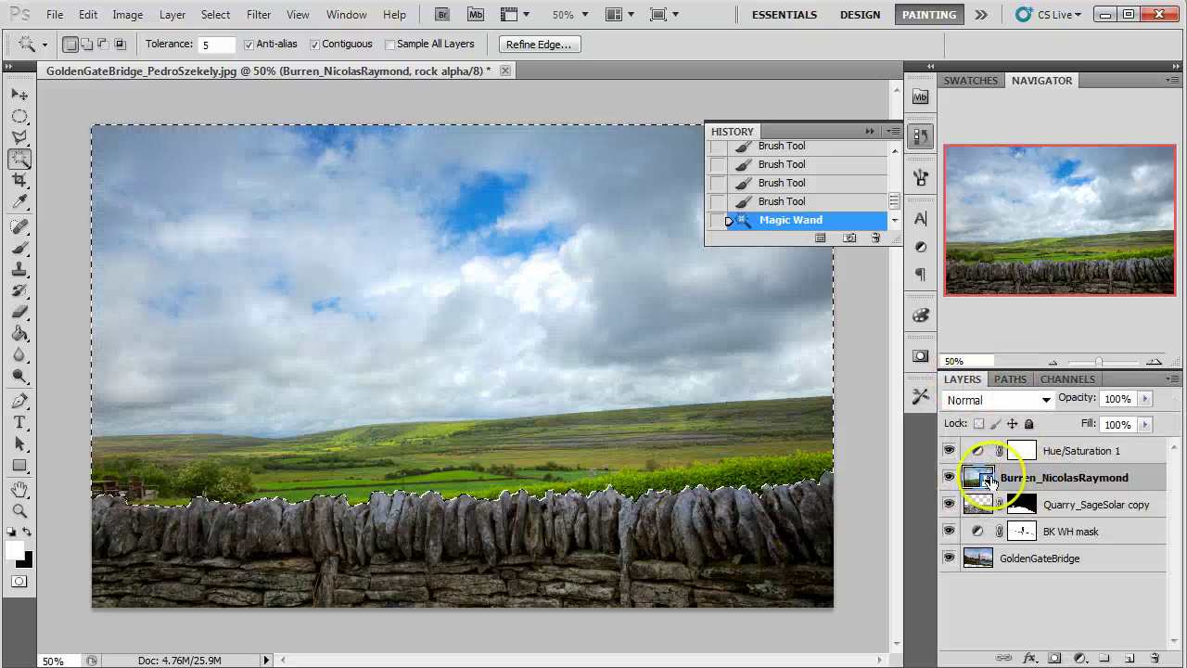
{"action": "right_click", "coordinate": [990, 482]}
{"action": "left_click", "coordinate": [816, 663]}
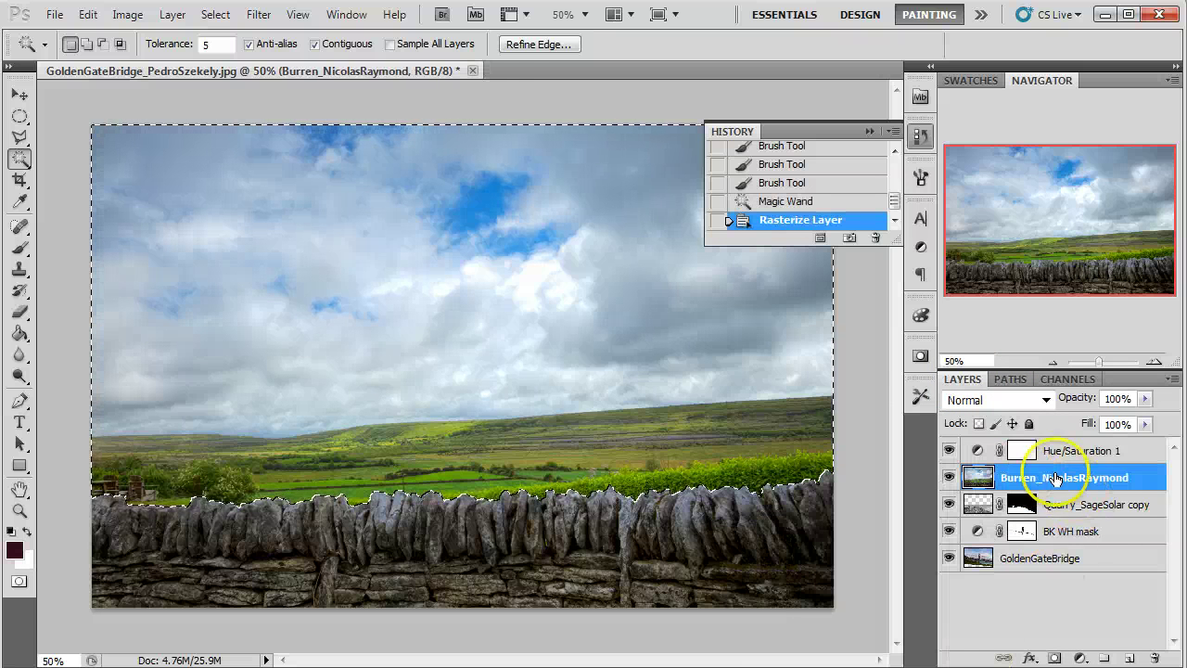
{"action": "left_click", "coordinate": [1055, 660]}
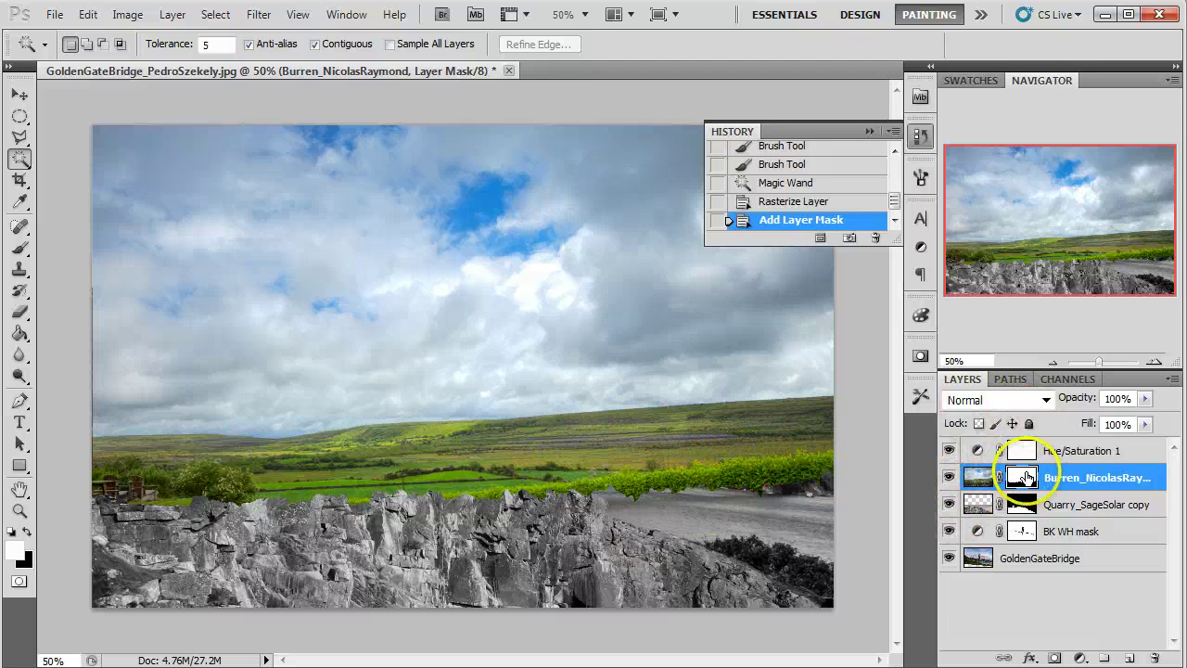
{"action": "key", "text": "ctrl+i"}
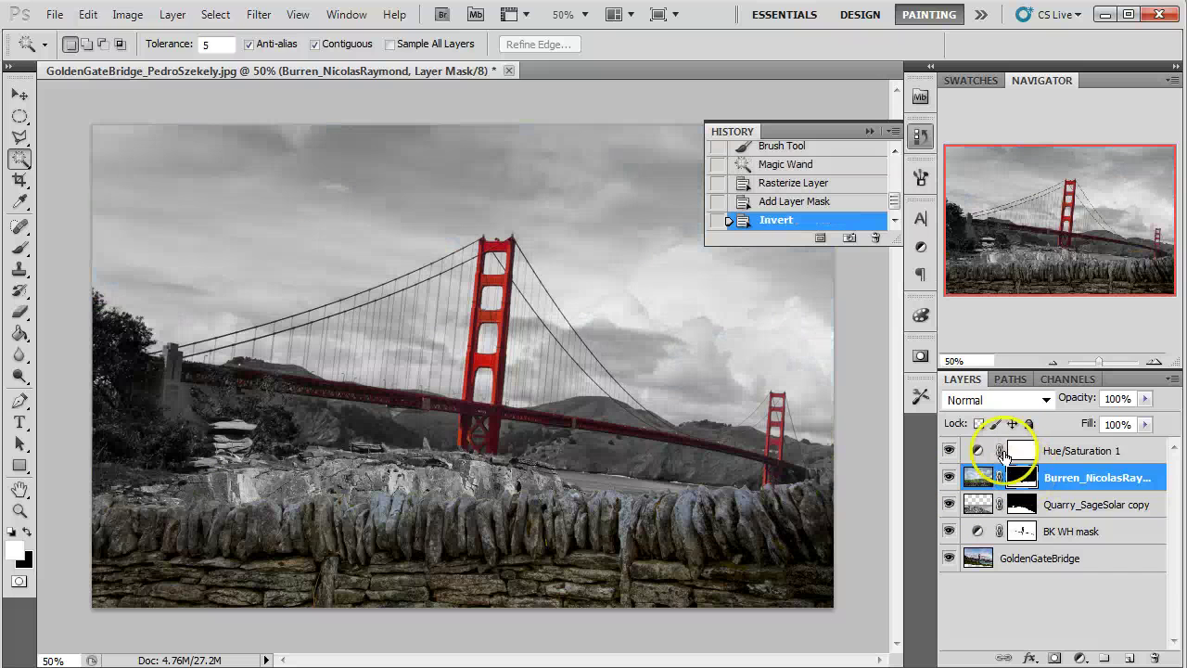
Step: Hide the Quarry_SageSolar copy layer and shift the masked Burren wall image slightly downward
{"action": "key", "text": "v"}
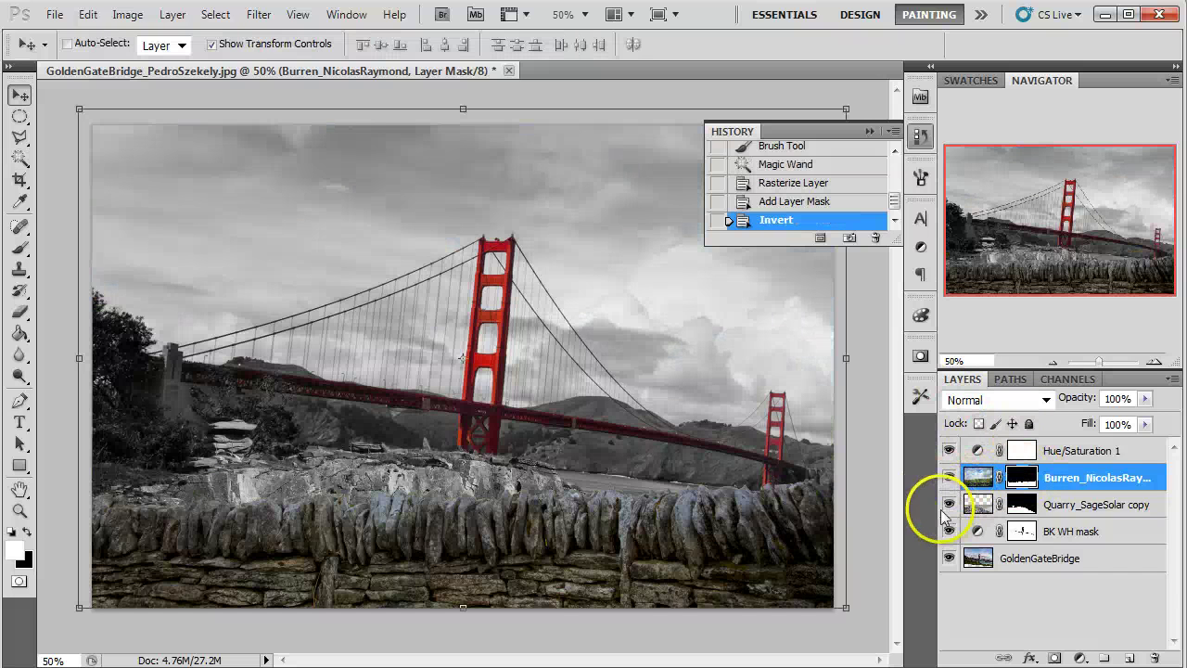
{"action": "left_click", "coordinate": [947, 506]}
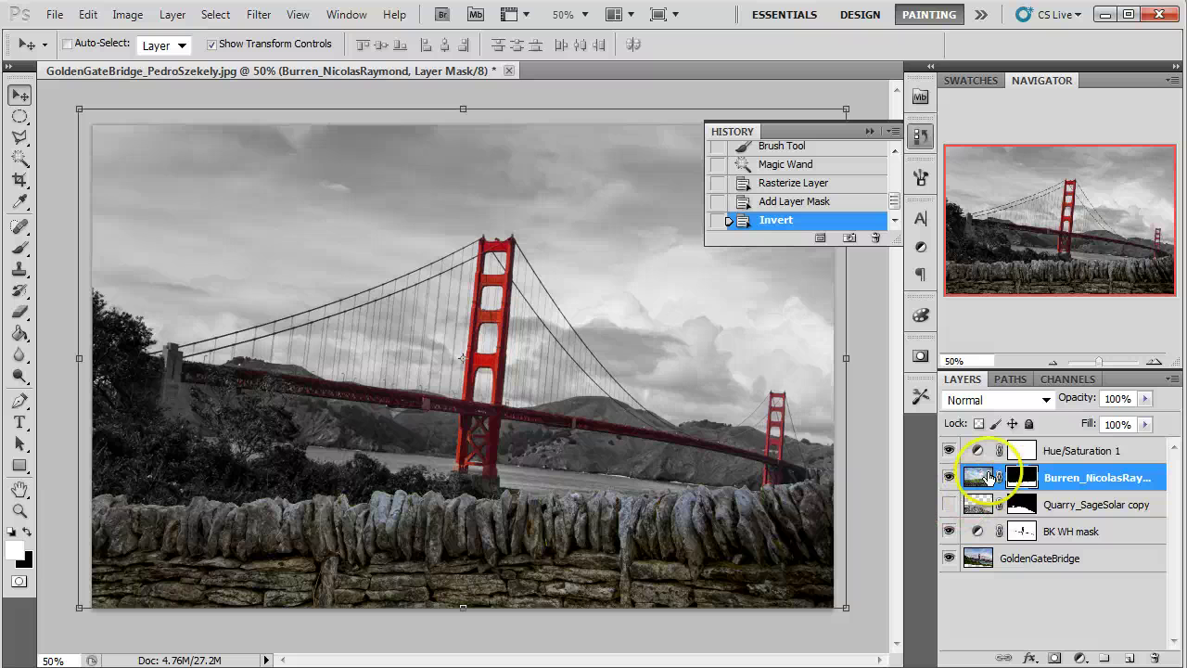
{"action": "left_click", "coordinate": [988, 477]}
{"action": "left_click_drag", "start_coordinate": [596, 543], "coordinate": [625, 517]}
{"action": "left_click_drag", "start_coordinate": [637, 593], "coordinate": [672, 538]}
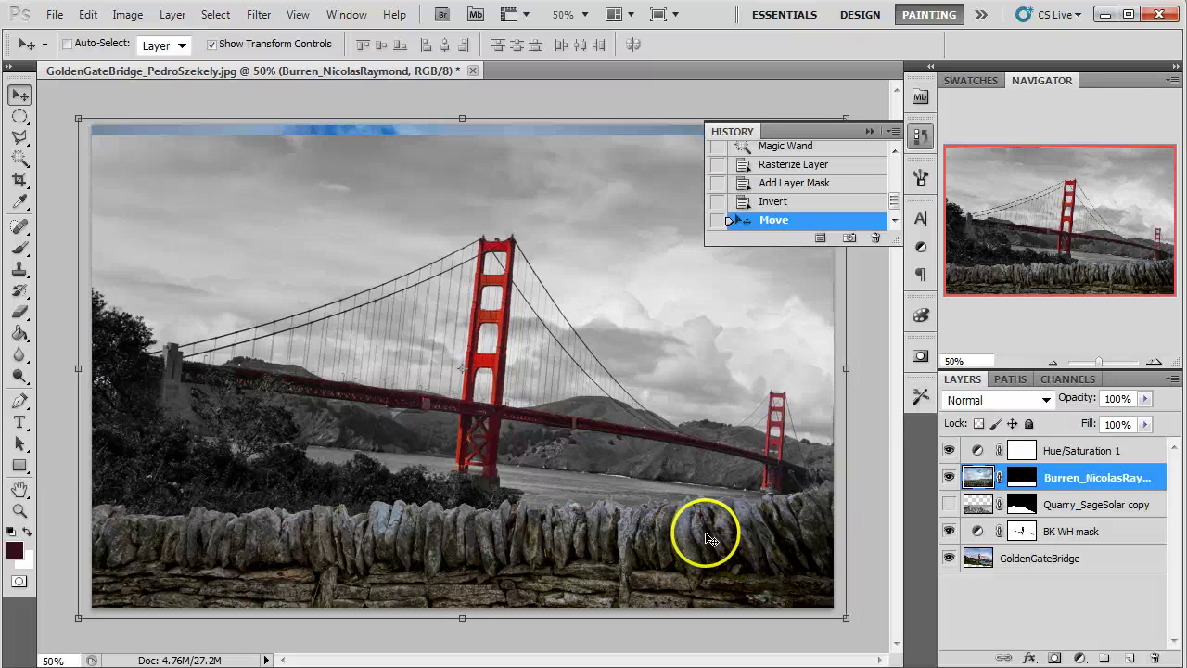
Step: Nudge the Burren wall image upward until no blue sky strip remains along the canvas's upper edge
{"action": "key", "text": "Up"}
{"action": "key", "text": "Up"}
{"action": "key", "text": "Up"}
{"action": "key", "text": "Up"}
{"action": "key", "text": "Up"}
{"action": "key", "text": "Up"}
{"action": "key", "text": "Up"}
{"action": "key", "text": "Up"}
{"action": "key", "text": "Up"}
{"action": "key", "text": "Up"}
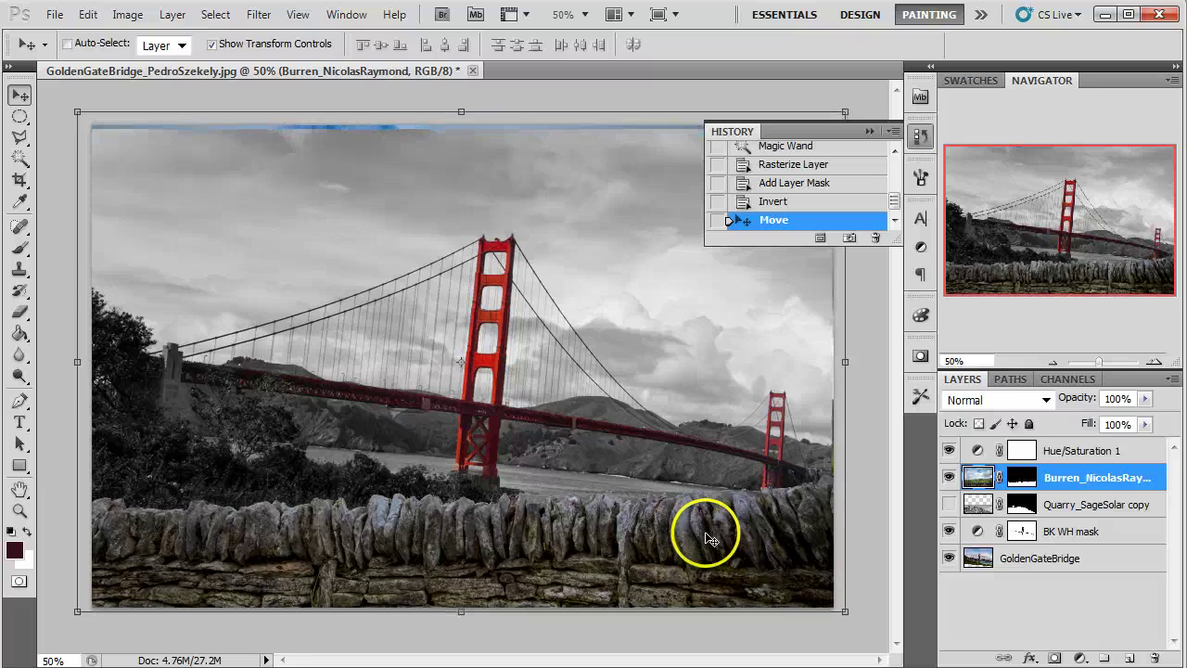
{"action": "key", "text": "Up"}
{"action": "key", "text": "Up"}
{"action": "key", "text": "Up"}
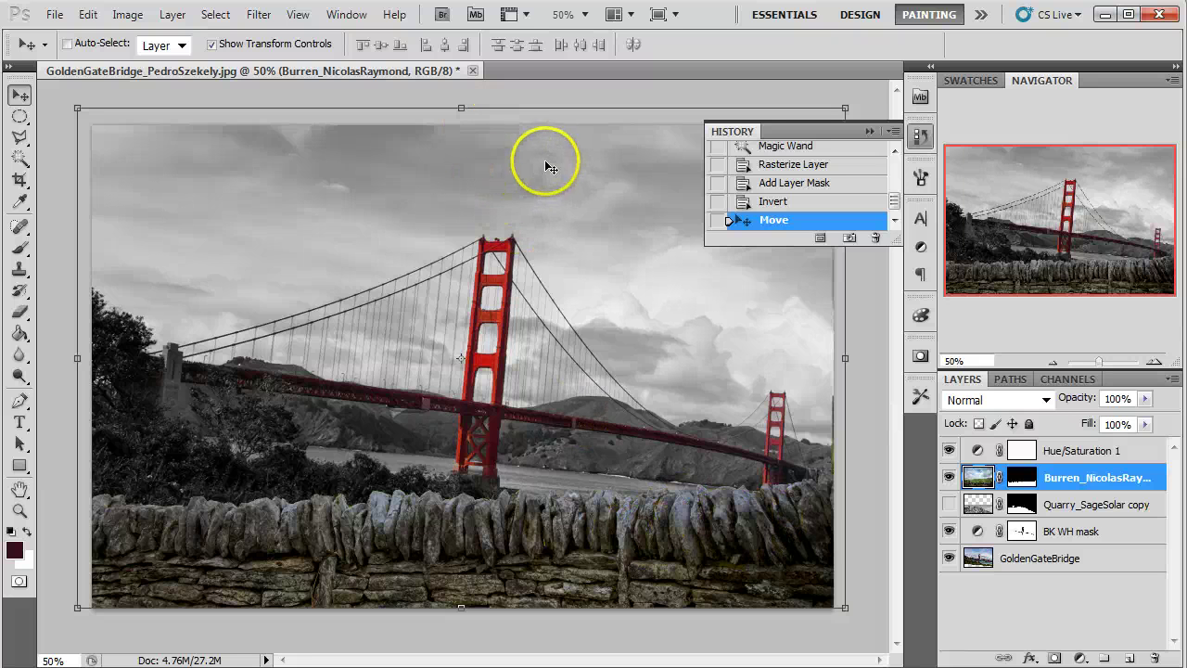
{"action": "left_click", "coordinate": [948, 503]}
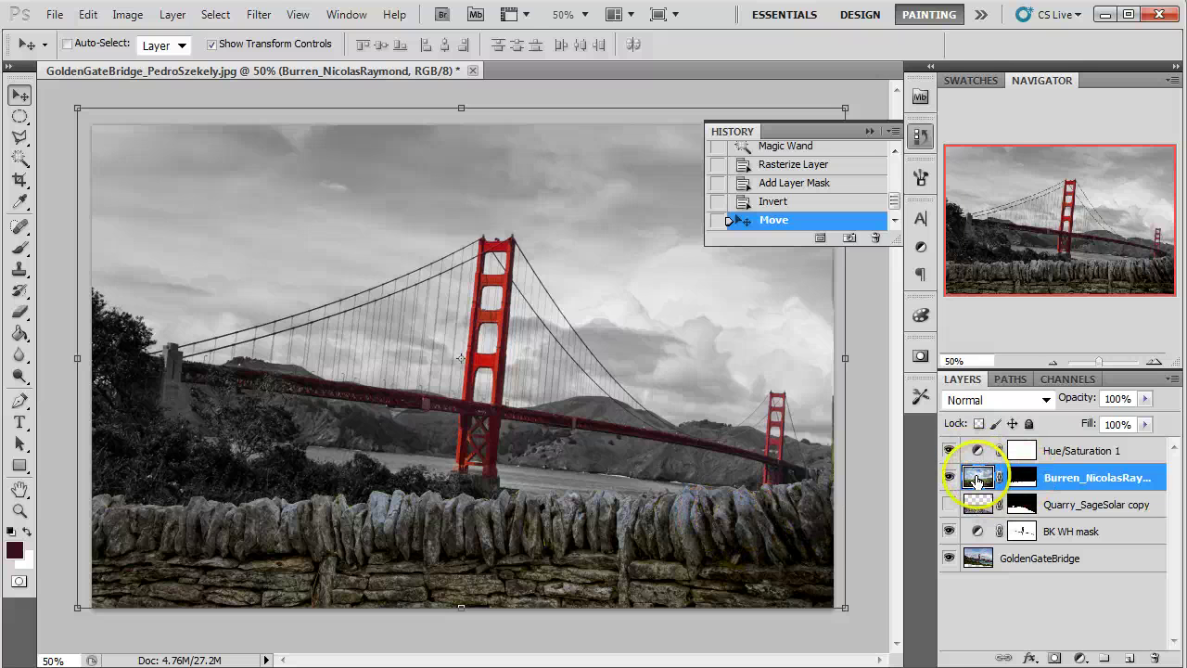
{"action": "left_click", "coordinate": [948, 477]}
{"action": "left_click", "coordinate": [949, 478]}
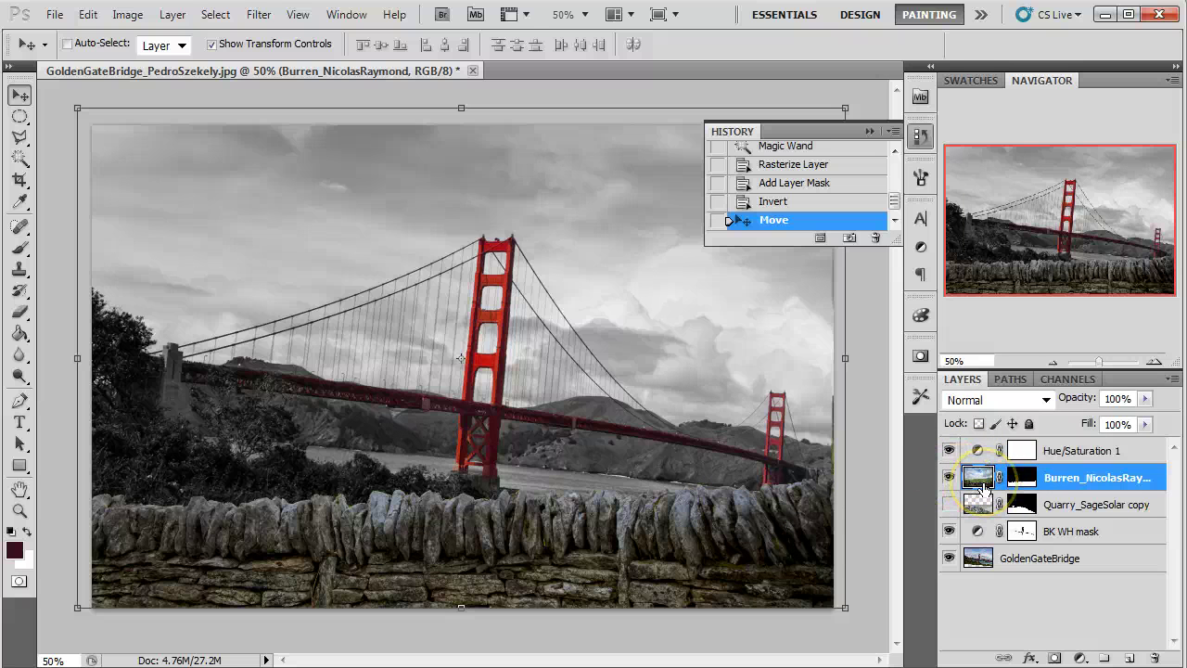
Step: Darken the Burren wall image with Levels, setting the black input level to 13 and keeping the midtones at 1.00
{"action": "key", "text": "ctrl+l"}
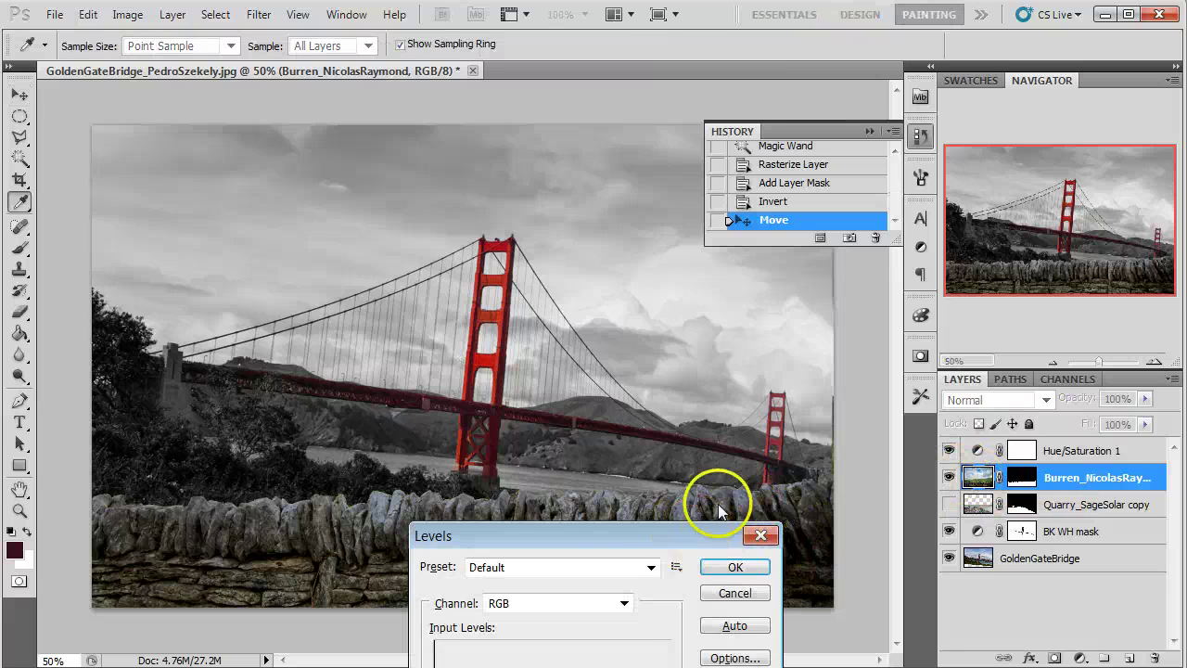
{"action": "left_click_drag", "start_coordinate": [686, 543], "coordinate": [828, 303]}
{"action": "left_click_drag", "start_coordinate": [571, 500], "coordinate": [597, 500]}
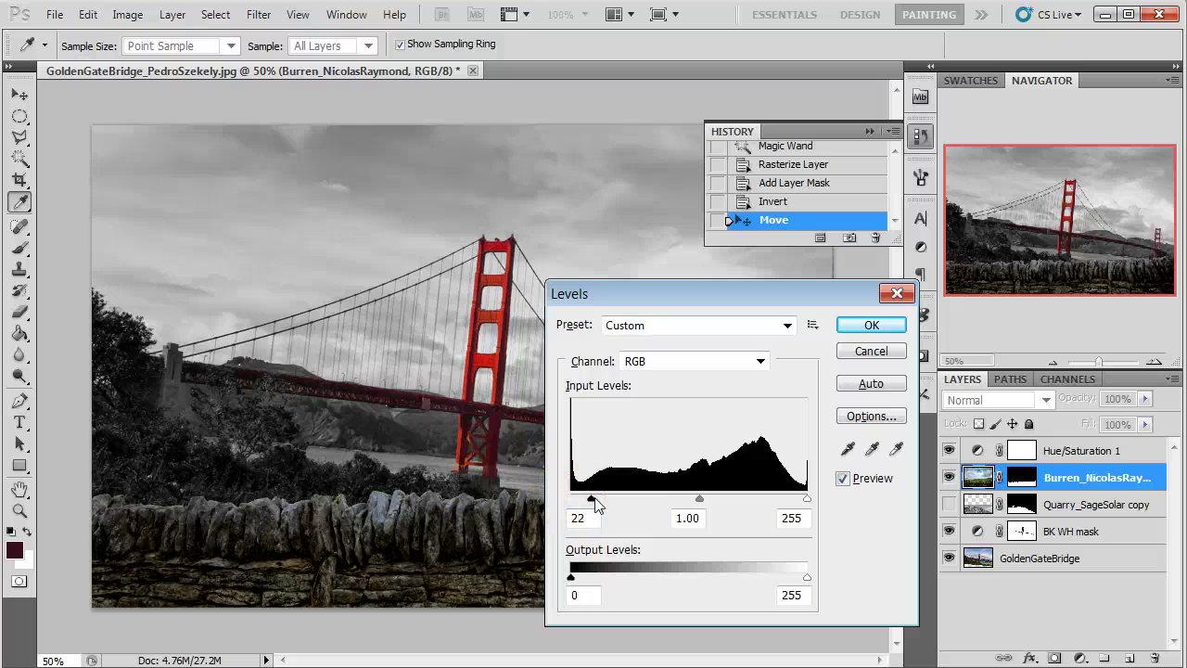
{"action": "mouse_move", "coordinate": [695, 497]}
{"action": "left_mouse_down"}
{"action": "mouse_move", "coordinate": [702, 484]}
{"action": "mouse_move", "coordinate": [695, 500]}
{"action": "left_mouse_up"}
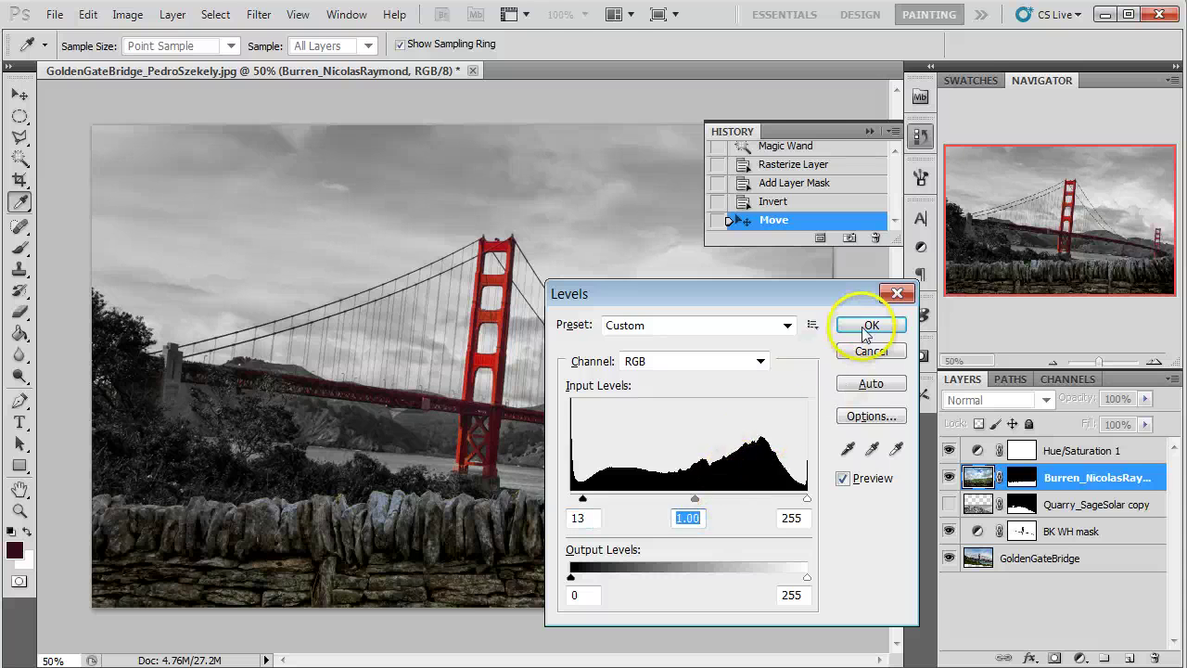
{"action": "left_click", "coordinate": [863, 330]}
Step: Desaturate the Burren wall image completely with Hue/Saturation, setting the saturation to -100
{"action": "key", "text": "i"}
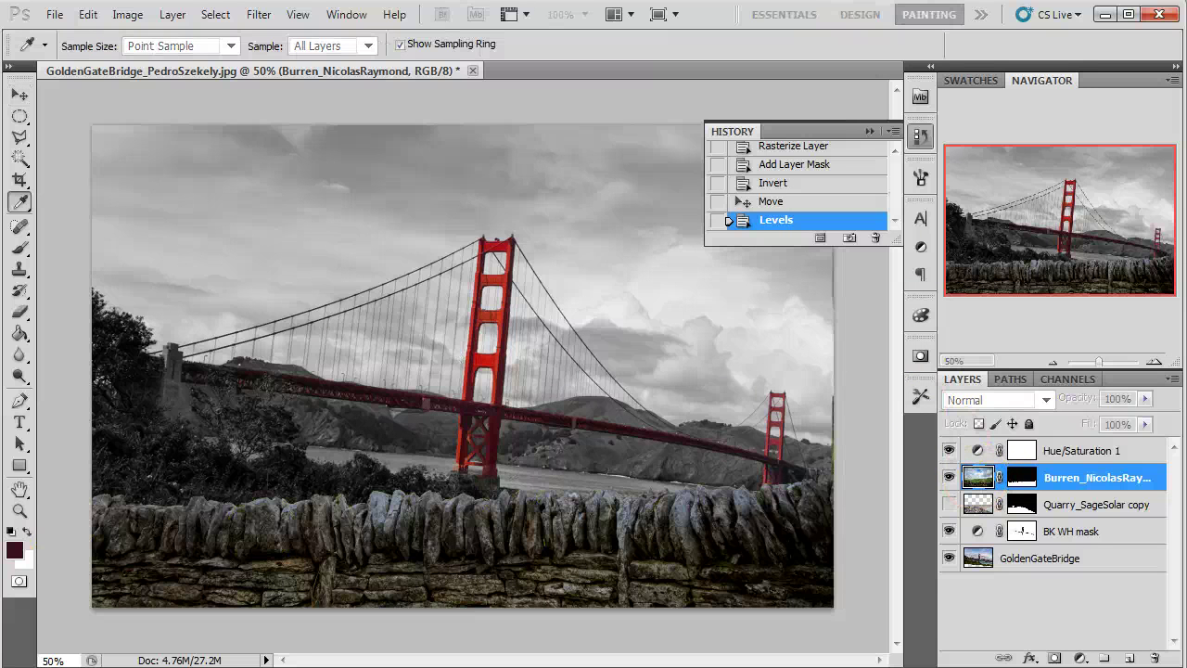
{"action": "key", "text": "ctrl+u"}
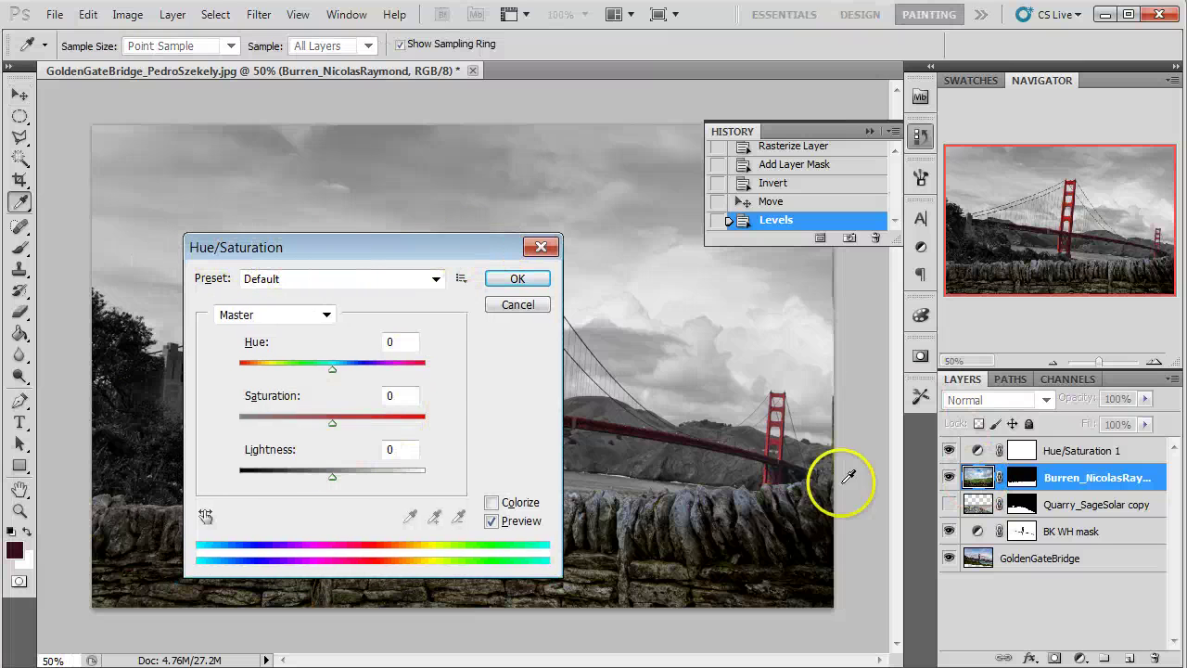
{"action": "left_click_drag", "start_coordinate": [333, 422], "coordinate": [240, 423]}
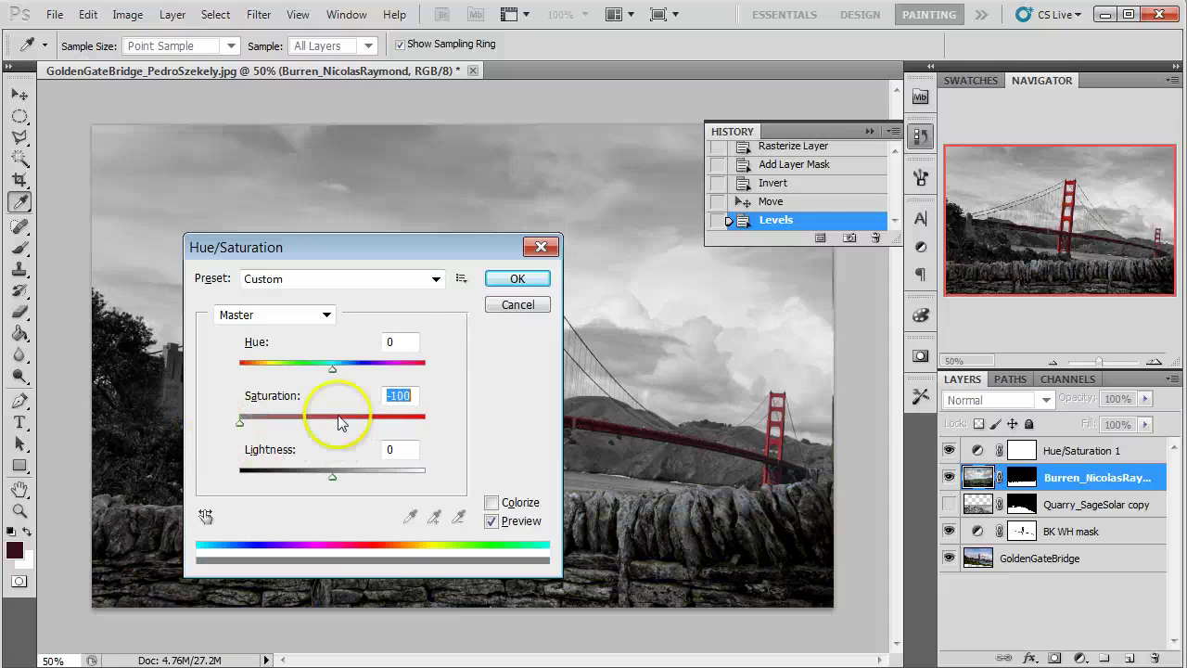
{"action": "left_click", "coordinate": [517, 278]}
{"action": "key", "text": "v"}
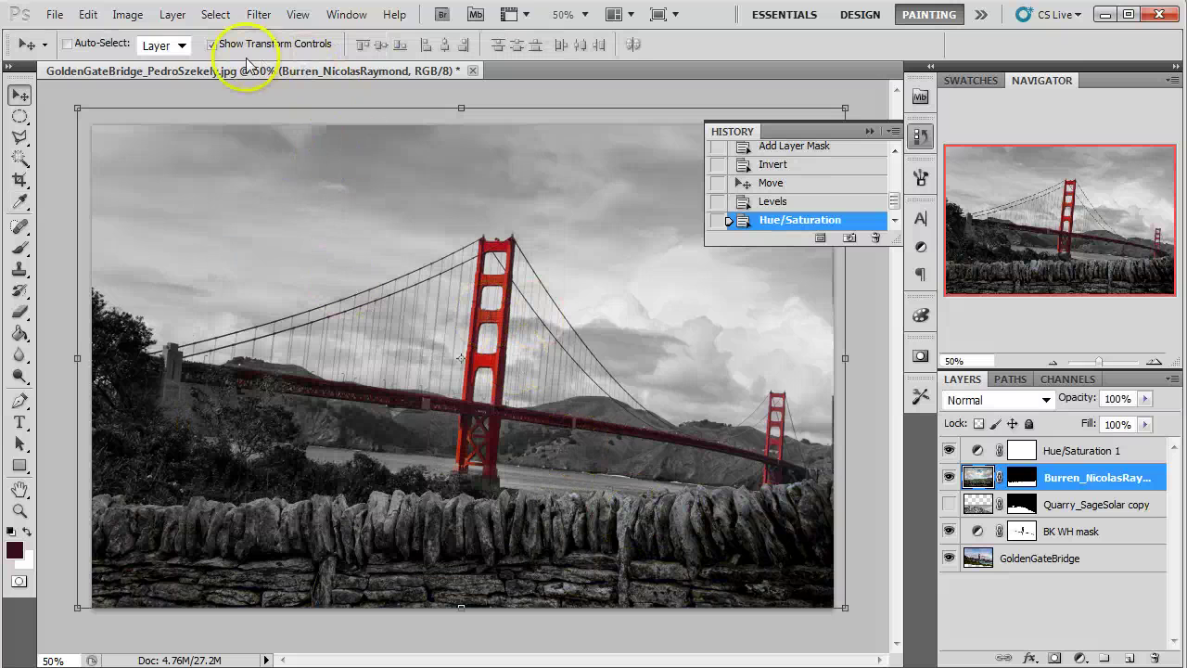
Step: Link the BK WH mask adjustment layer to the GoldenGateBridge layer
{"action": "left_click", "coordinate": [992, 508]}
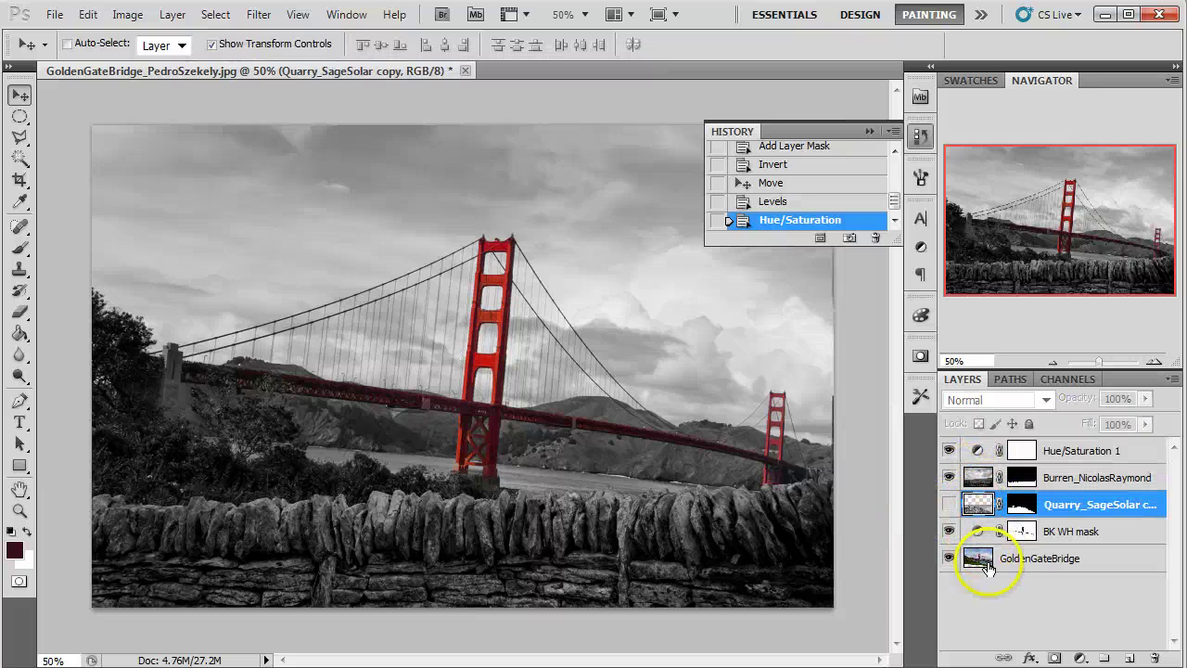
{"action": "left_click", "coordinate": [987, 562]}
{"action": "left_click", "coordinate": [949, 557]}
{"action": "left_click", "coordinate": [949, 558]}
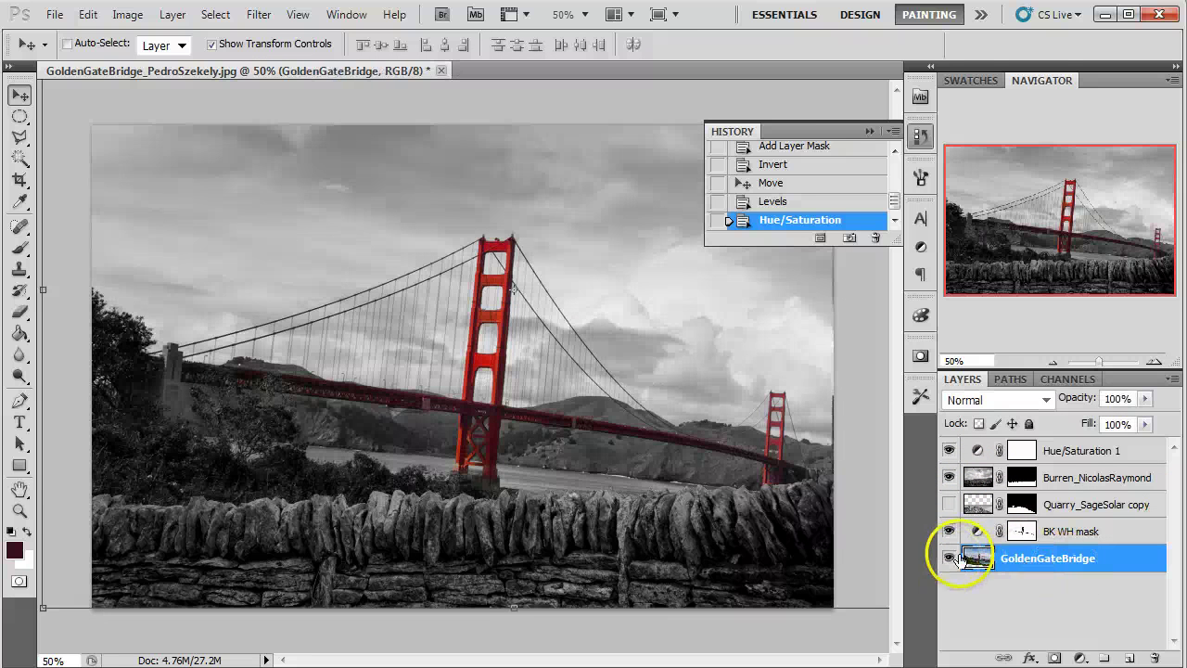
{"action": "left_click", "coordinate": [1081, 536]}
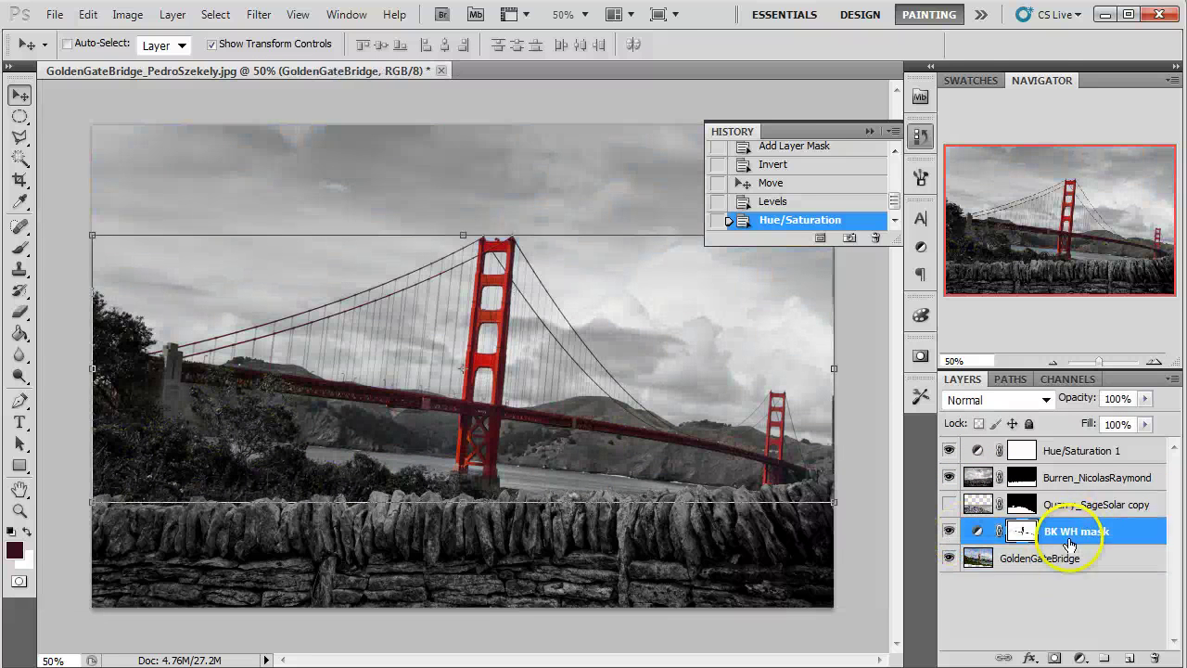
{"action": "left_click", "coordinate": [1071, 555], "text": "shift"}
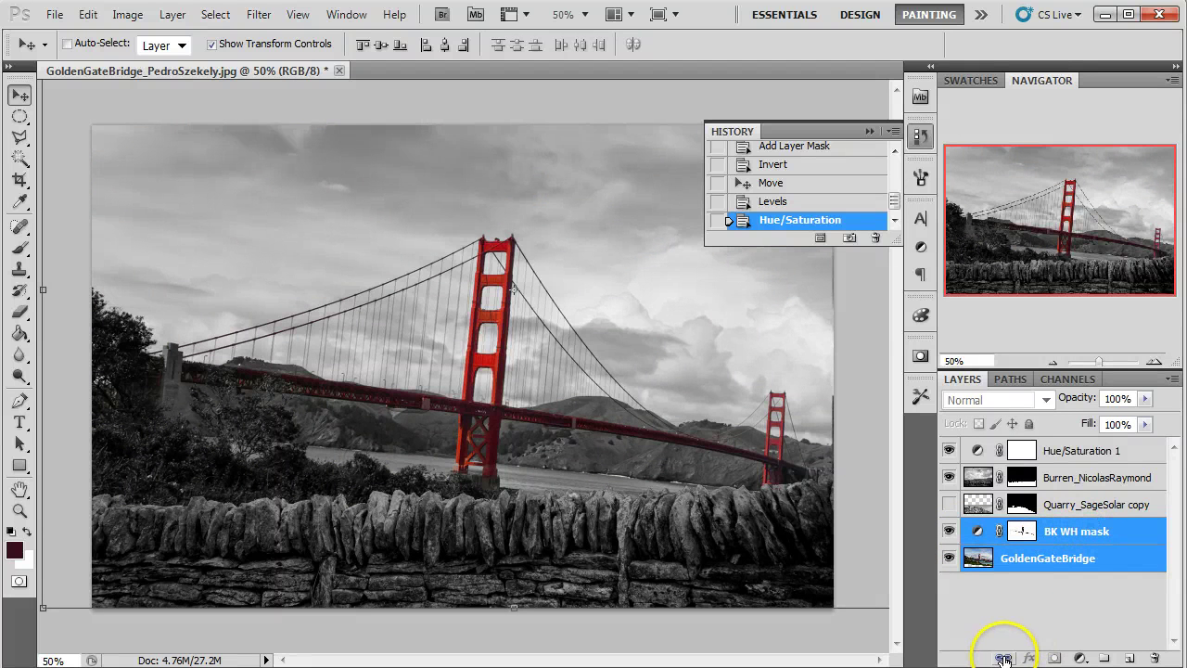
{"action": "left_click", "coordinate": [1004, 658]}
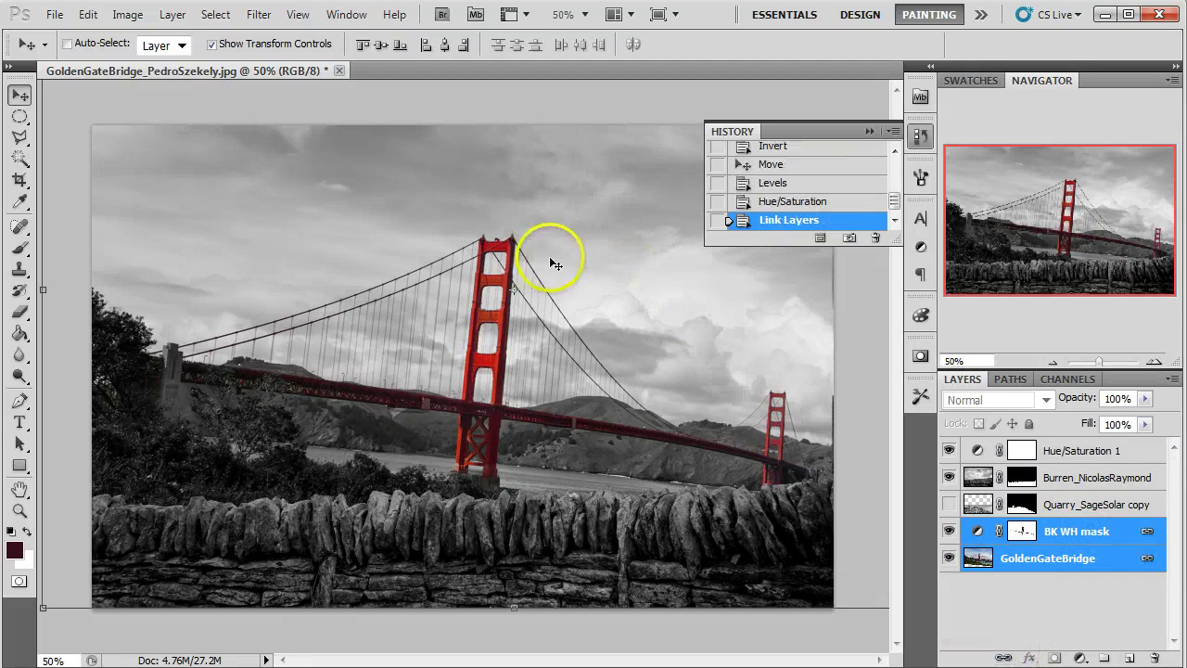
Step: Shift the linked bridge layers slightly up and to the left, and scale them to 110.50% in width and height
{"action": "left_click", "coordinate": [1048, 361]}
{"action": "left_click", "coordinate": [1048, 361]}
{"action": "mouse_move", "coordinate": [441, 293]}
{"action": "left_mouse_down"}
{"action": "mouse_move", "coordinate": [426, 252]}
{"action": "mouse_move", "coordinate": [423, 283]}
{"action": "left_mouse_up"}
{"action": "left_click_drag", "start_coordinate": [240, 168], "coordinate": [189, 136]}
{"action": "left_click_drag", "start_coordinate": [312, 381], "coordinate": [337, 387]}
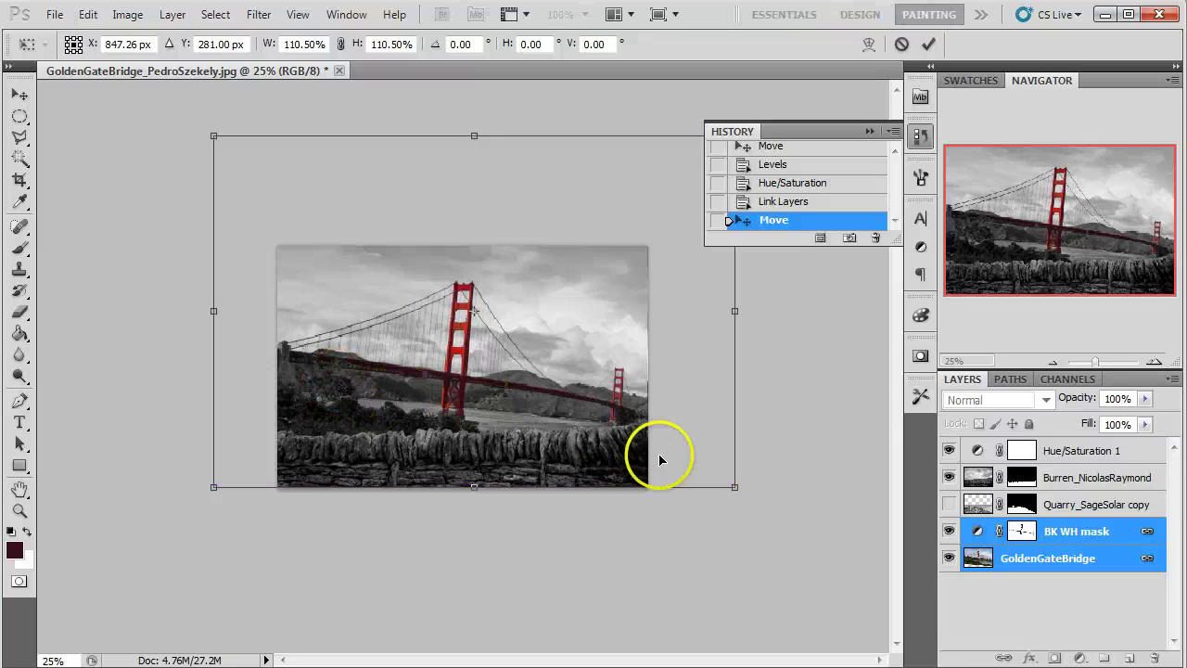
{"action": "left_click", "coordinate": [929, 44]}
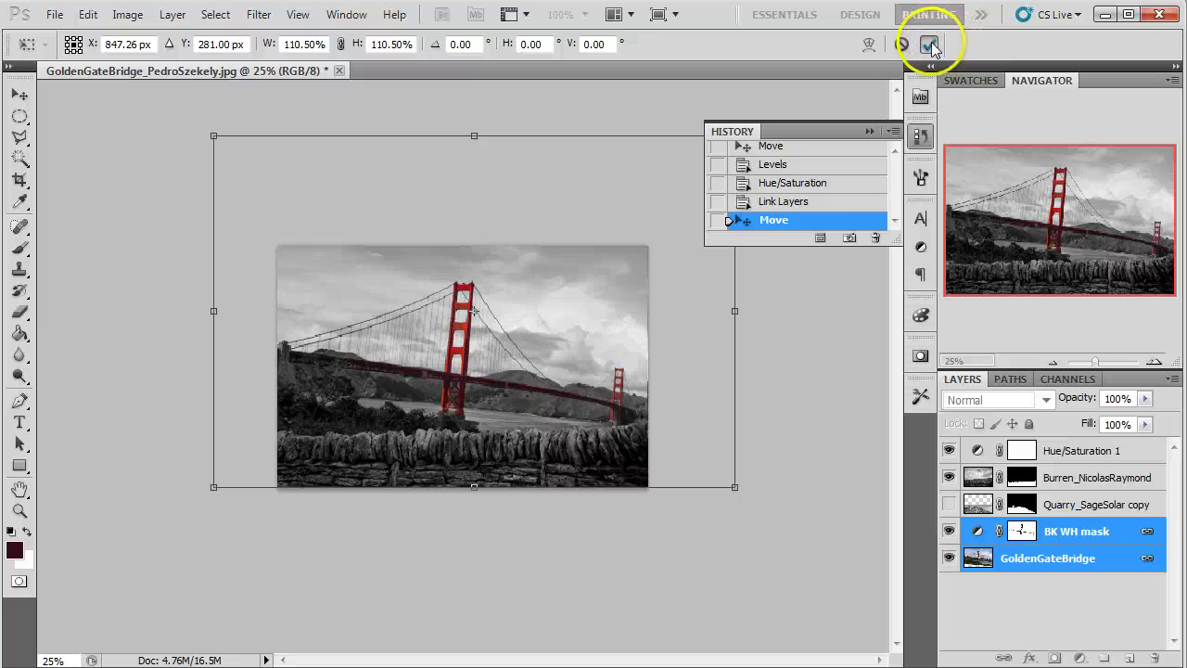
Step: Flip the Burren wall layer horizontally
{"action": "left_click", "coordinate": [969, 478]}
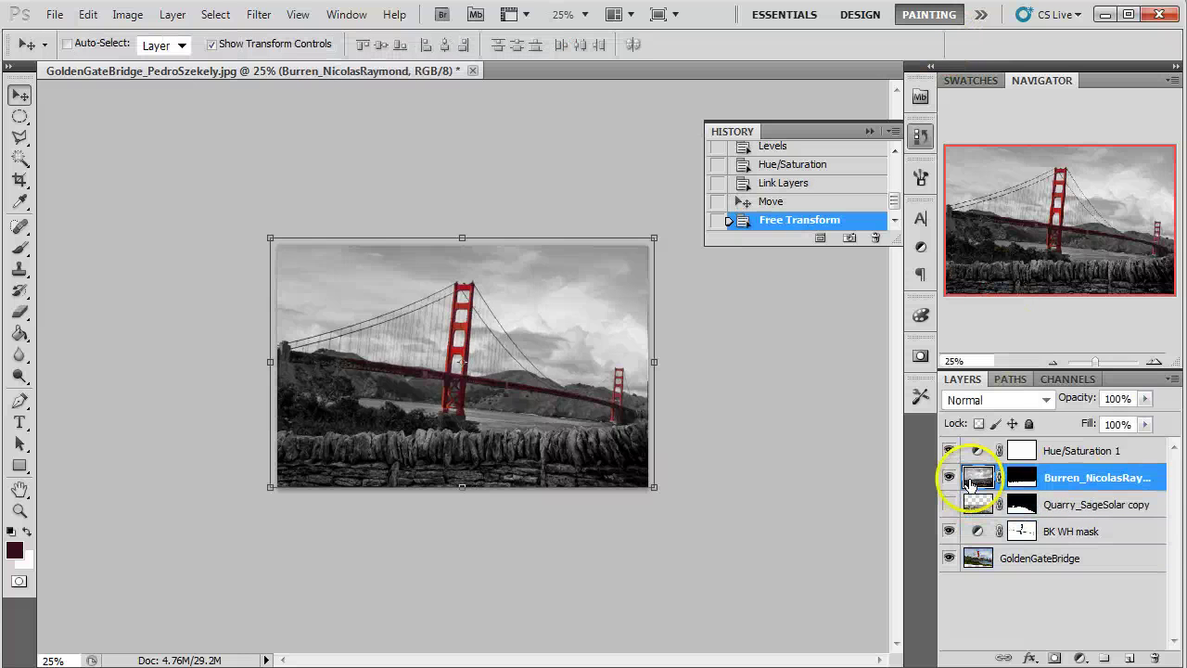
{"action": "left_click", "coordinate": [948, 477]}
{"action": "left_click", "coordinate": [948, 477]}
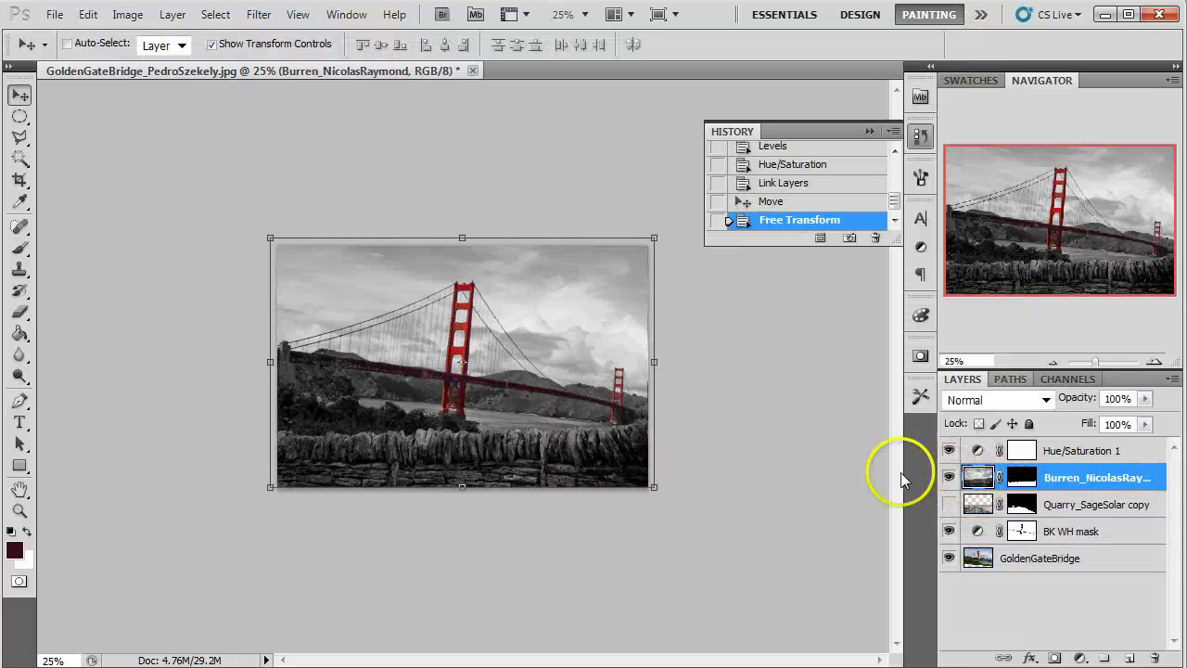
{"action": "left_click", "coordinate": [130, 15]}
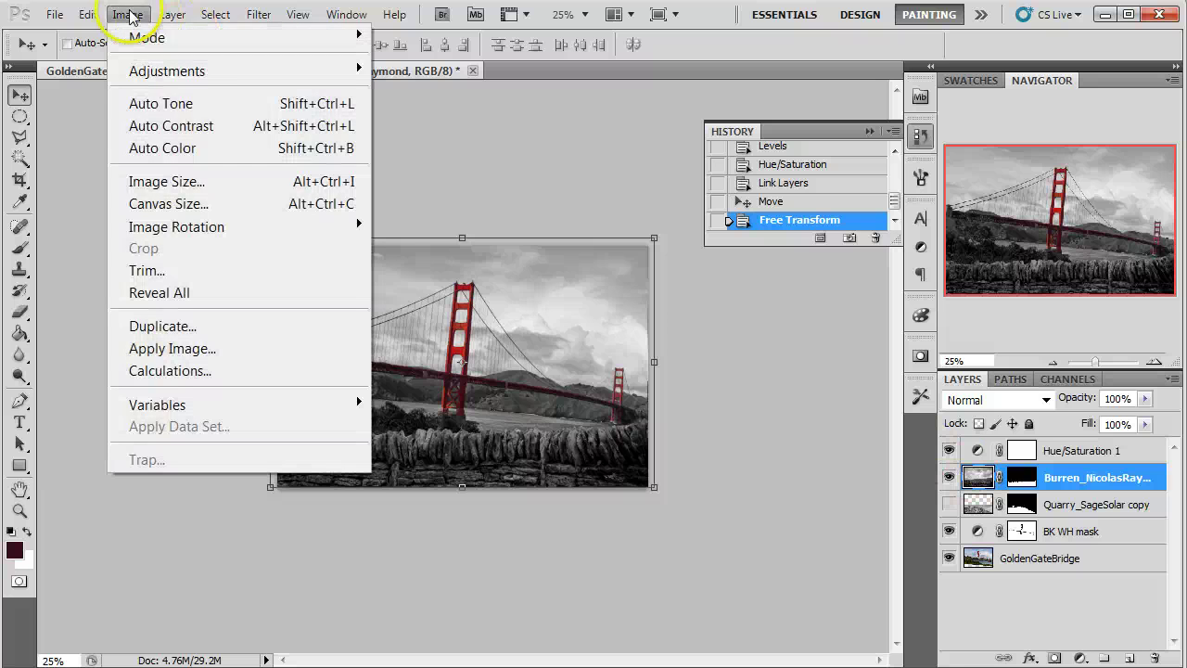
{"action": "mouse_move", "coordinate": [88, 15]}
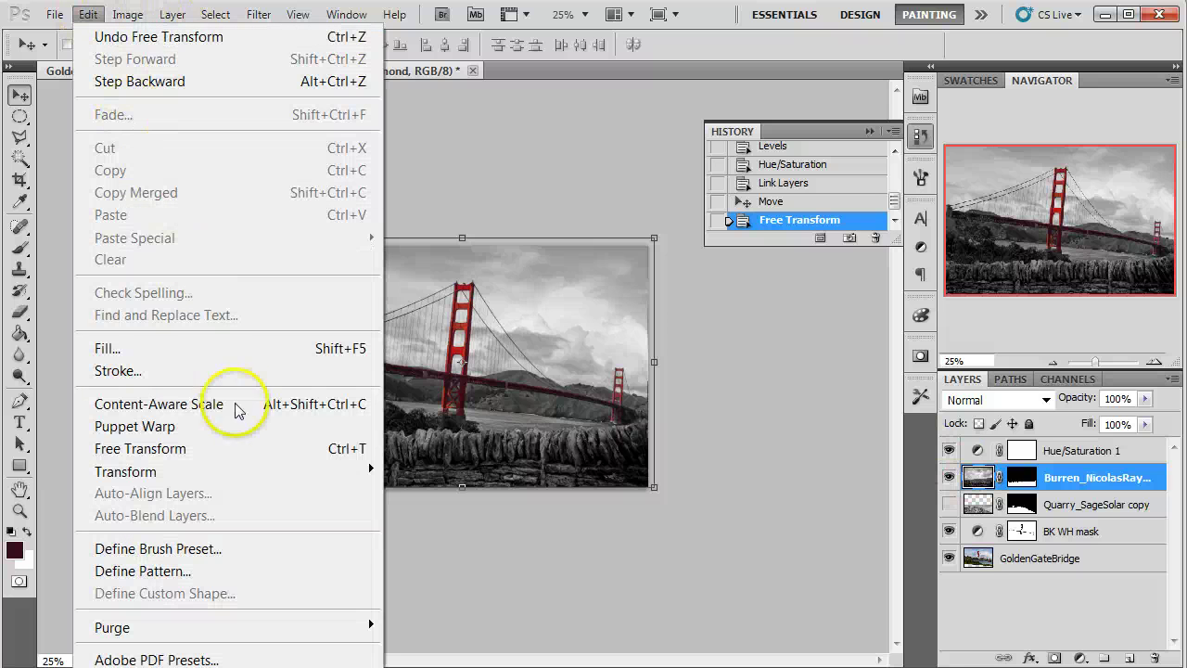
{"action": "mouse_move", "coordinate": [237, 472]}
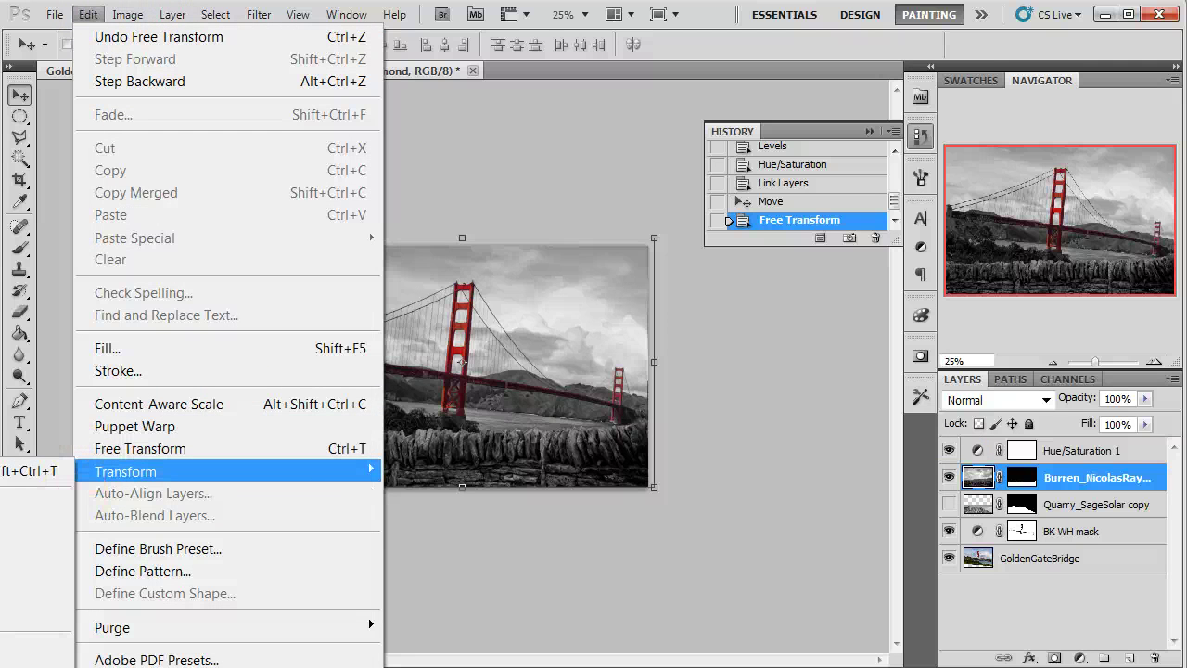
{"action": "left_click", "coordinate": [37, 666]}
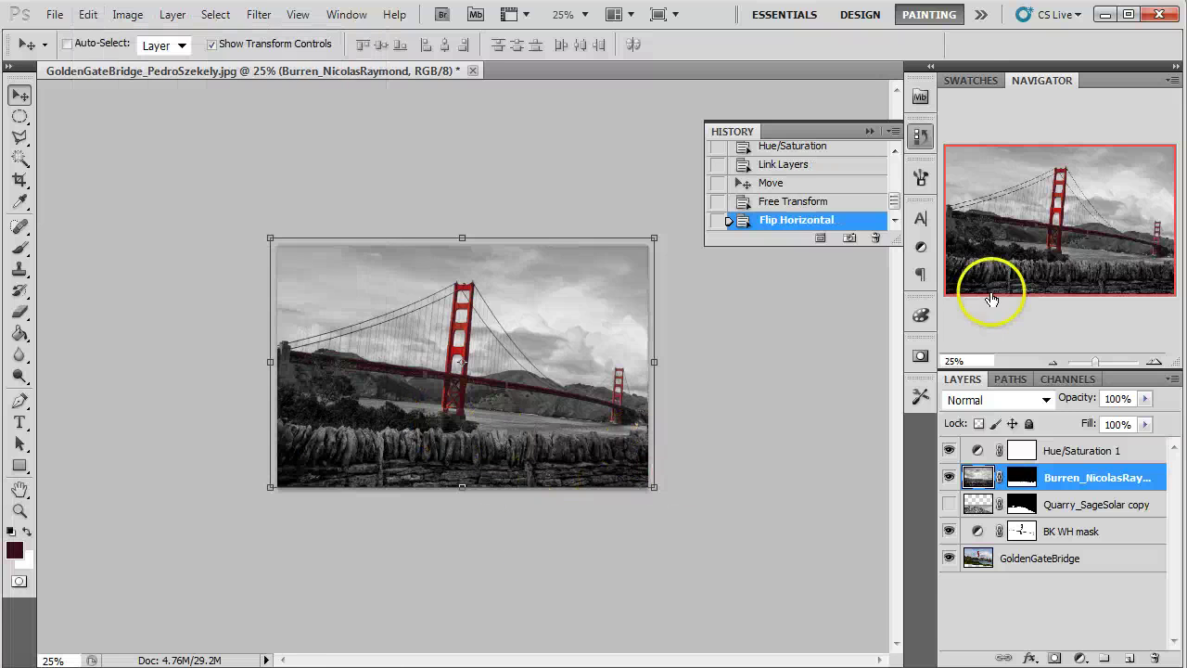
Step: Show the quarry rock instead of the Burren wall and examine its upper edge at 200% magnification
{"action": "left_click", "coordinate": [1155, 361]}
{"action": "left_click", "coordinate": [1154, 362]}
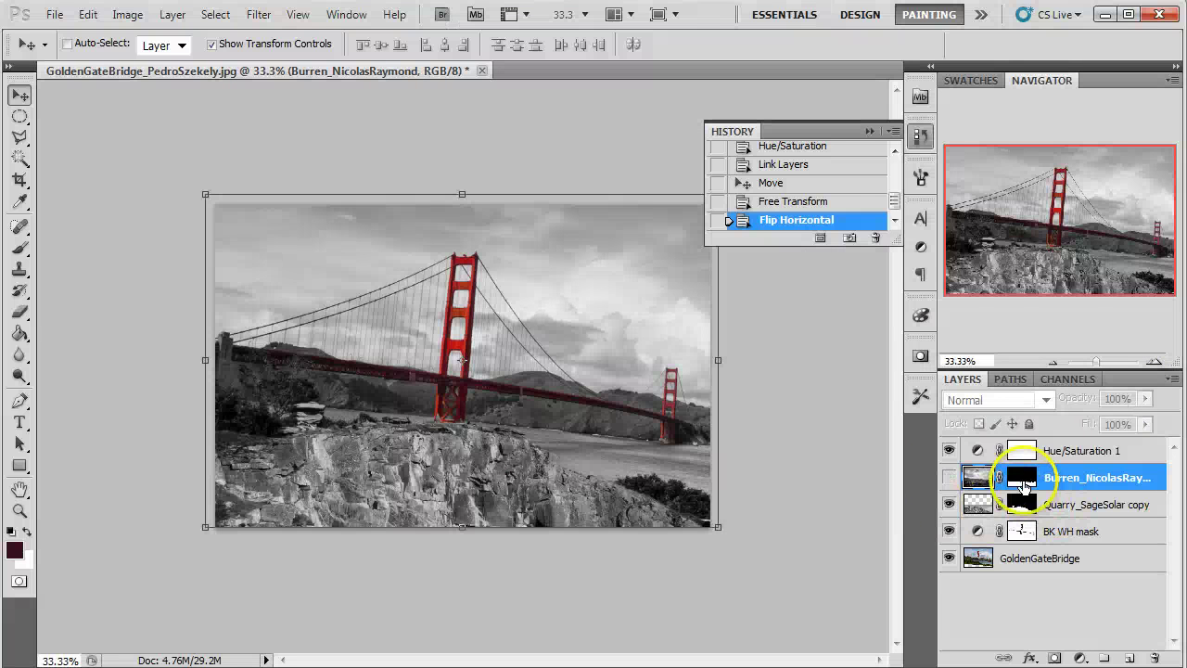
{"action": "left_click", "coordinate": [1154, 362]}
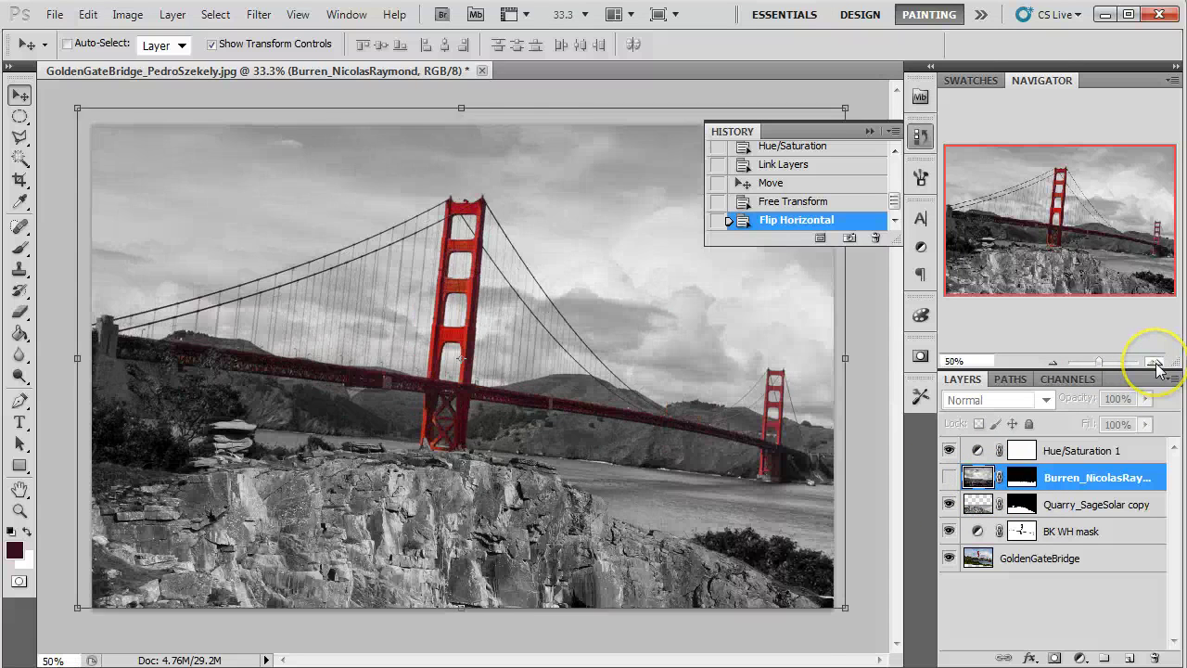
{"action": "left_click", "coordinate": [1155, 362]}
{"action": "left_click", "coordinate": [1154, 362]}
{"action": "left_click", "coordinate": [1154, 363]}
{"action": "left_click", "coordinate": [1049, 246]}
{"action": "left_click_drag", "start_coordinate": [1079, 222], "coordinate": [1033, 260]}
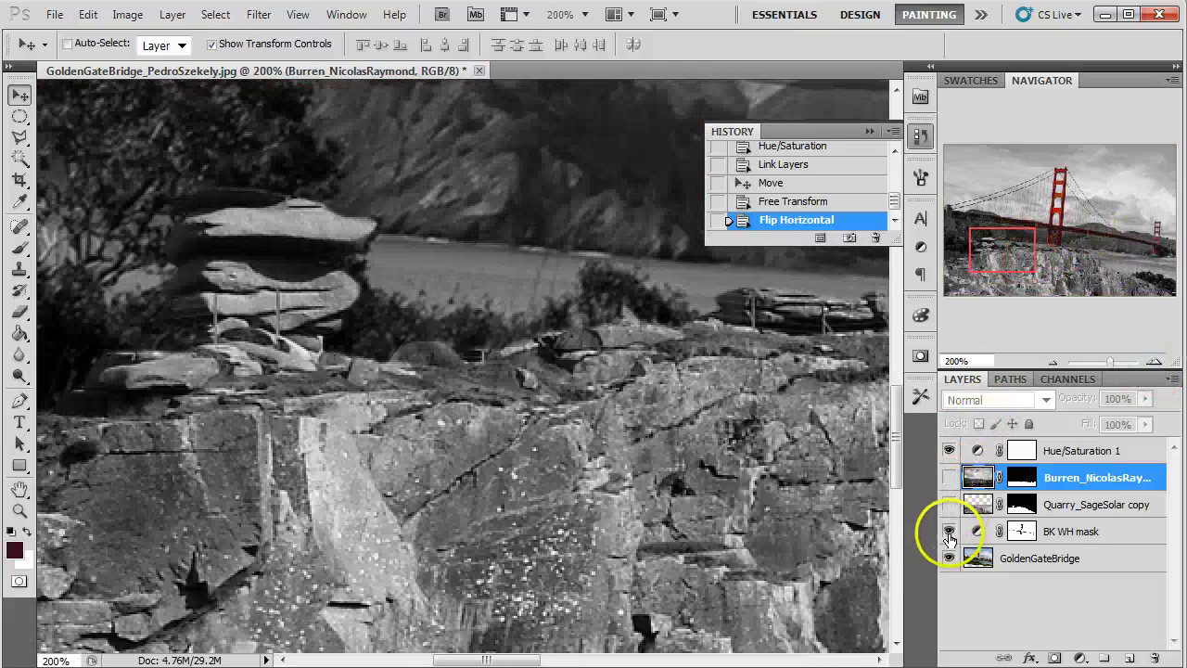
Step: Isolate the Burren wall by hiding all other layers, and bring the wall's left end into view
{"action": "left_click", "coordinate": [948, 532]}
{"action": "left_click", "coordinate": [948, 558]}
{"action": "left_click", "coordinate": [949, 451]}
{"action": "left_click", "coordinate": [948, 476]}
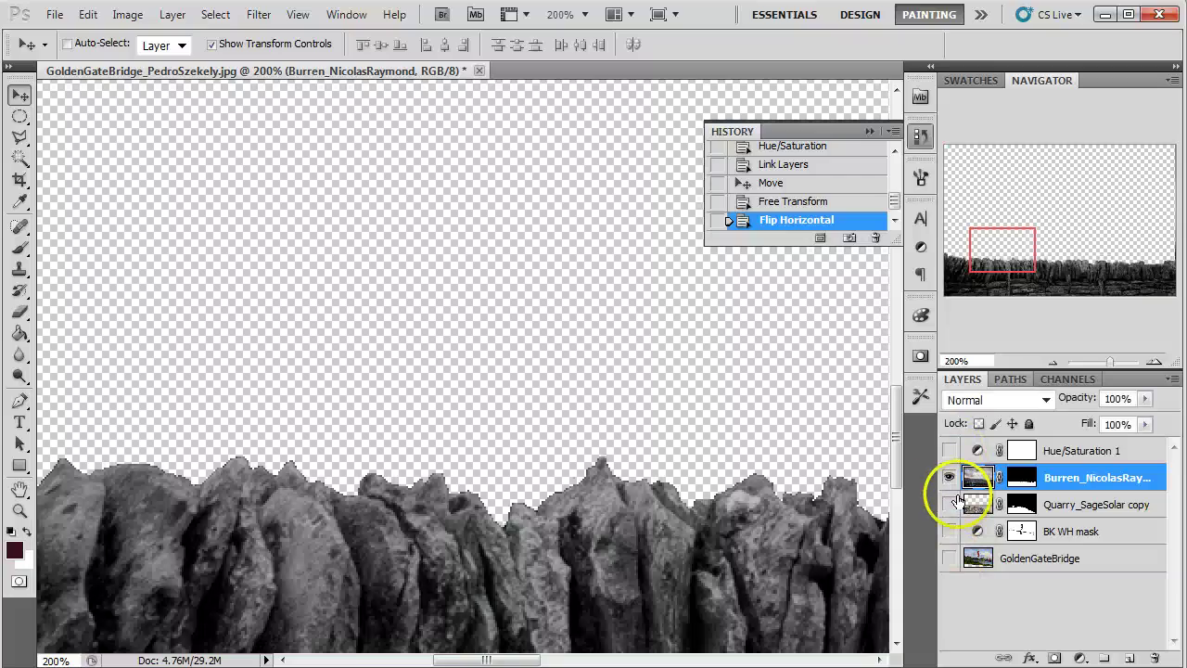
{"action": "left_click_drag", "start_coordinate": [998, 265], "coordinate": [934, 266]}
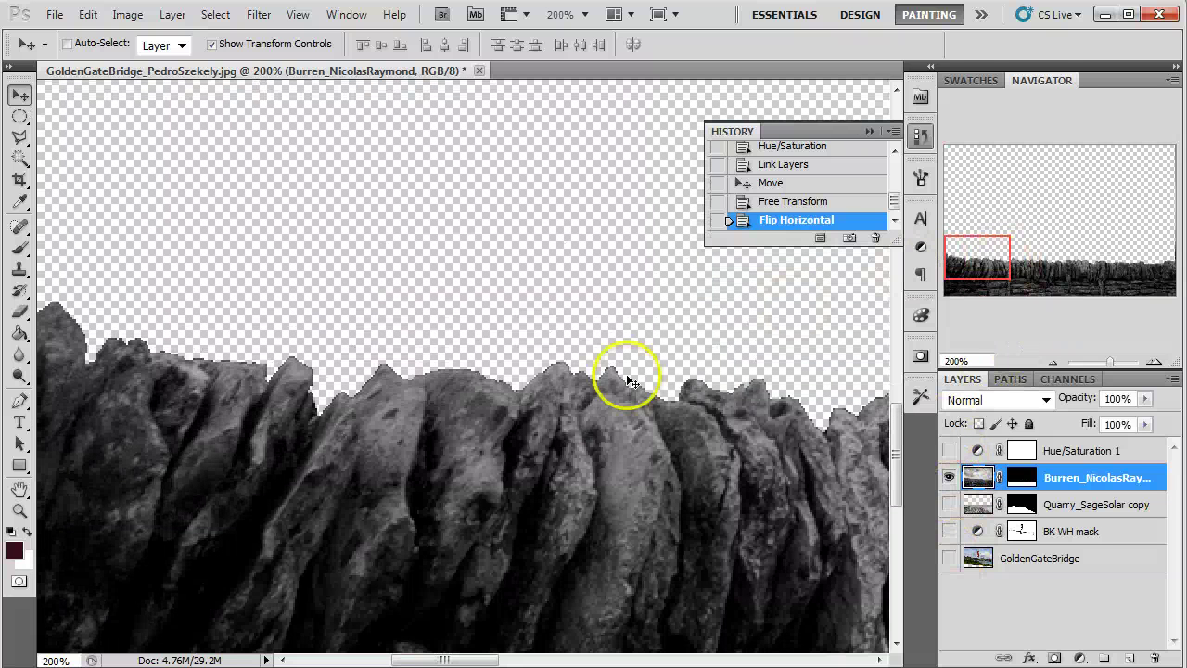
Step: Load the Burren layer's mask as a selection and activate the Elliptical Marquee tool
{"action": "left_click", "coordinate": [1024, 478]}
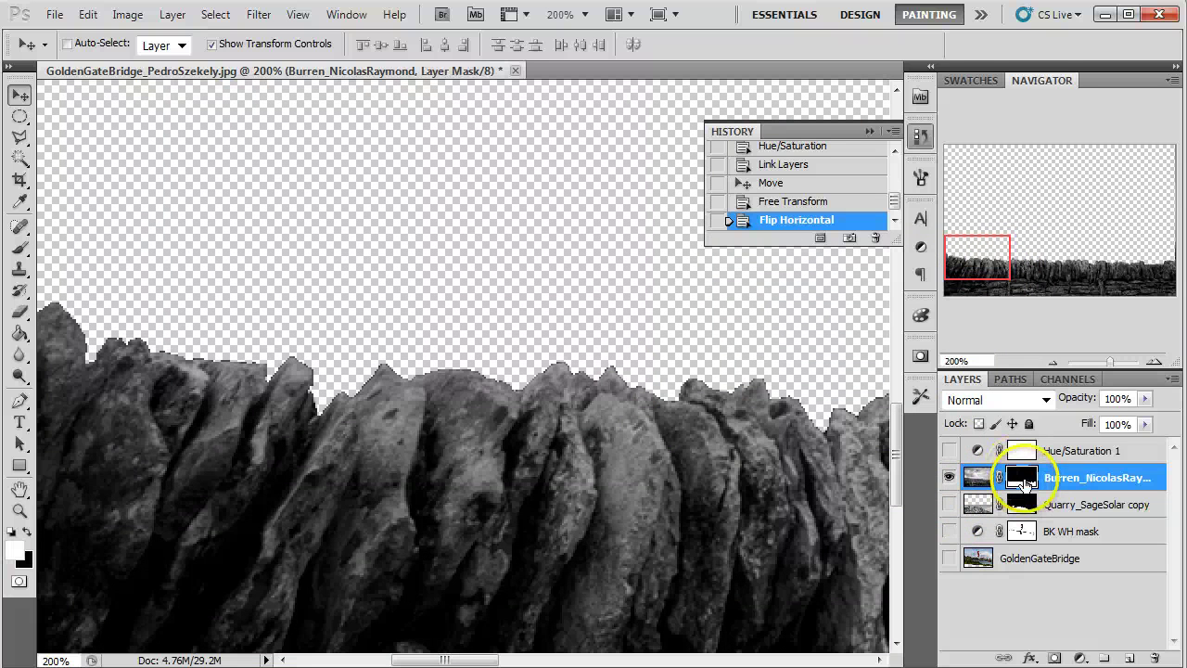
{"action": "left_click", "coordinate": [1022, 475], "text": "ctrl"}
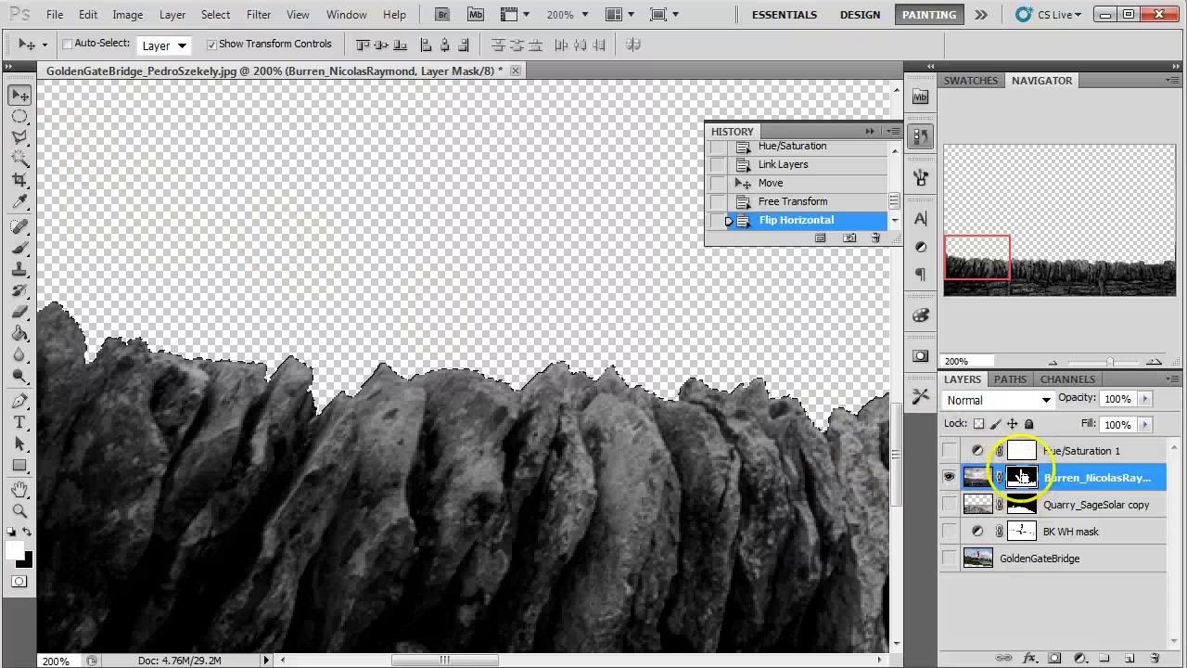
{"action": "left_click", "coordinate": [20, 116]}
{"action": "left_click", "coordinate": [664, 45]}
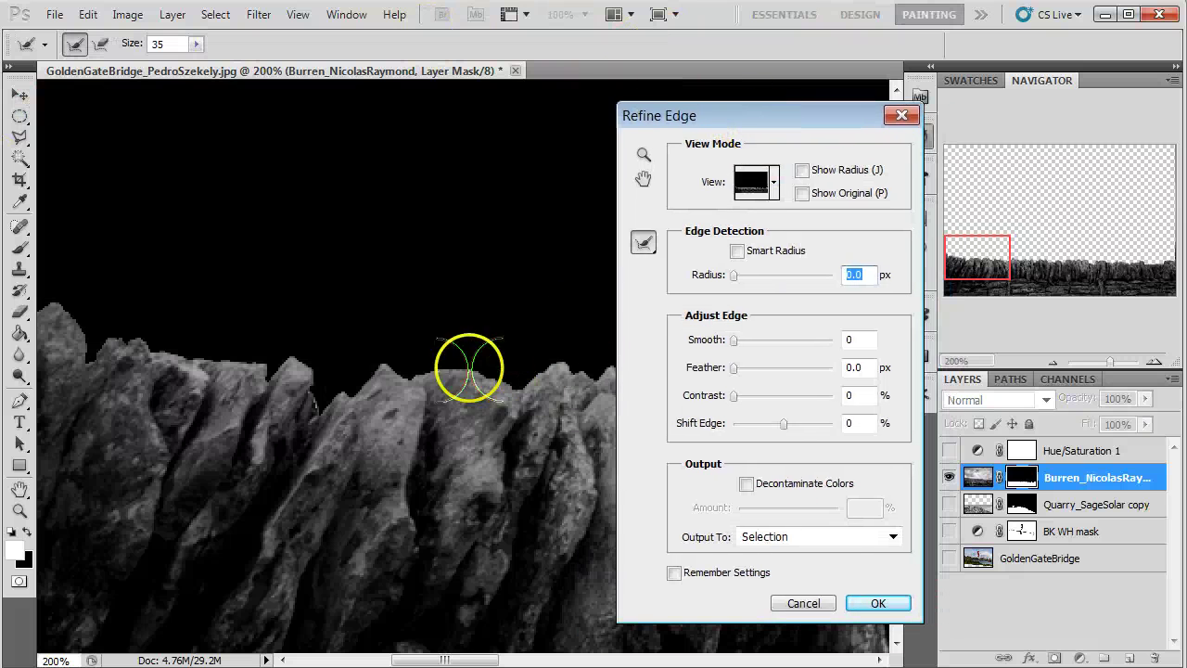
{"action": "left_click", "coordinate": [736, 251]}
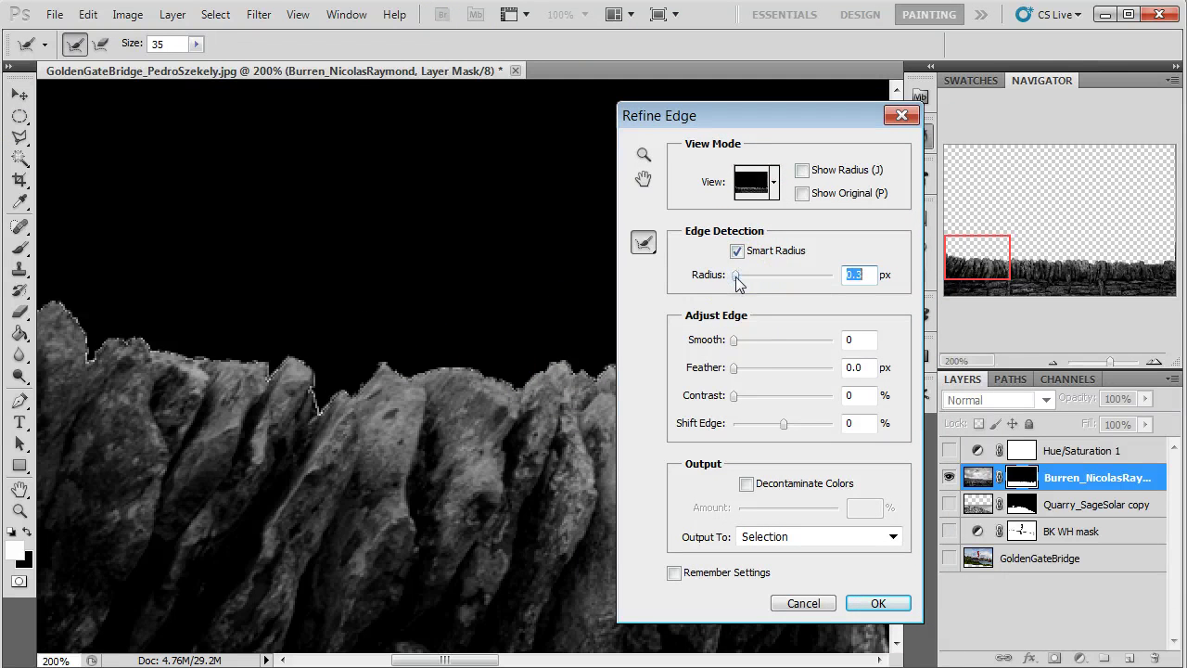
{"action": "left_click_drag", "start_coordinate": [785, 427], "coordinate": [775, 425]}
{"action": "left_click_drag", "start_coordinate": [733, 340], "coordinate": [737, 339]}
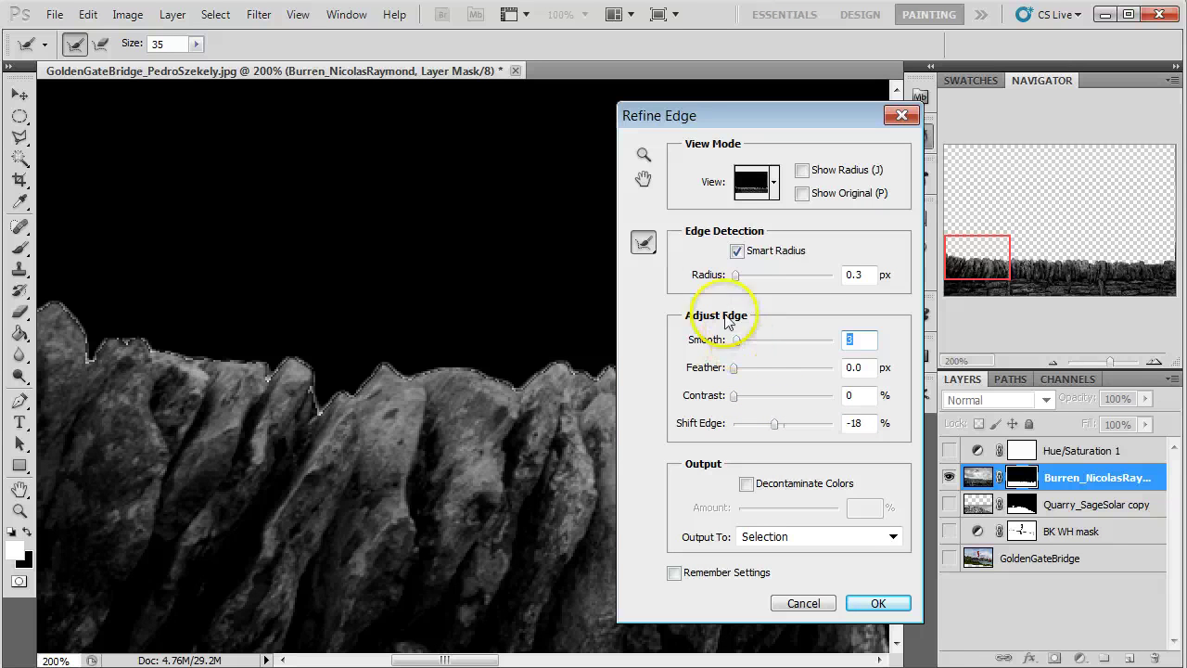
{"action": "left_click_drag", "start_coordinate": [736, 275], "coordinate": [683, 281]}
{"action": "left_click", "coordinate": [737, 250]}
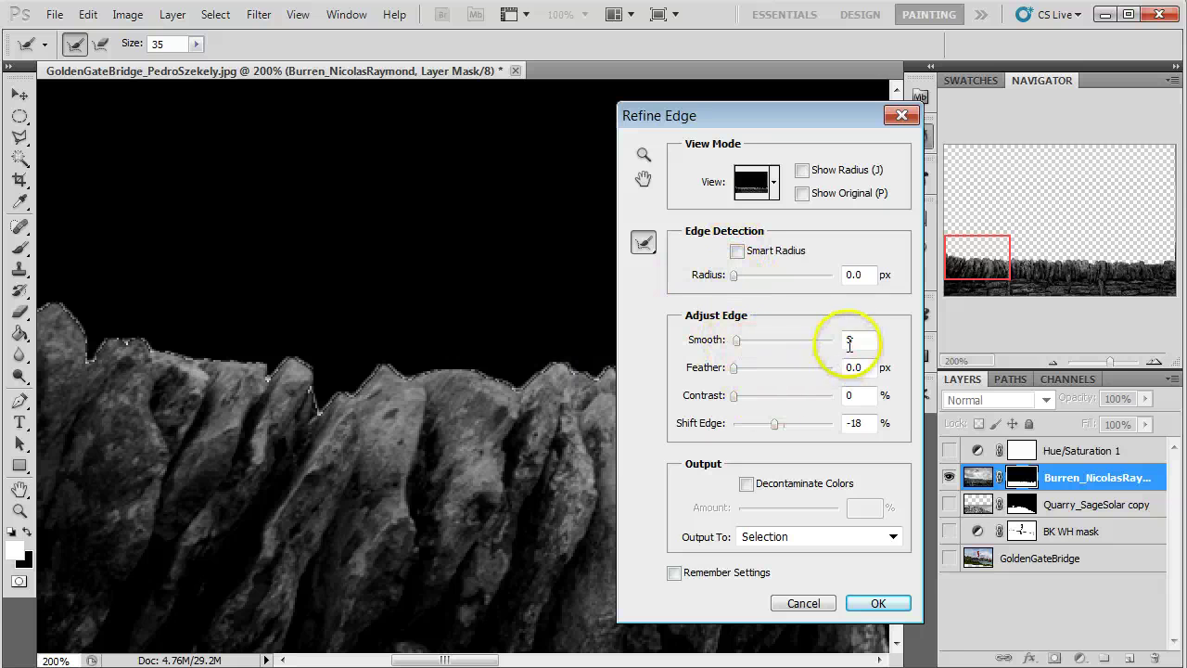
{"action": "type", "text": "0"}
{"action": "double_click", "coordinate": [853, 422]}
{"action": "type", "text": "0"}
{"action": "left_click", "coordinate": [854, 341]}
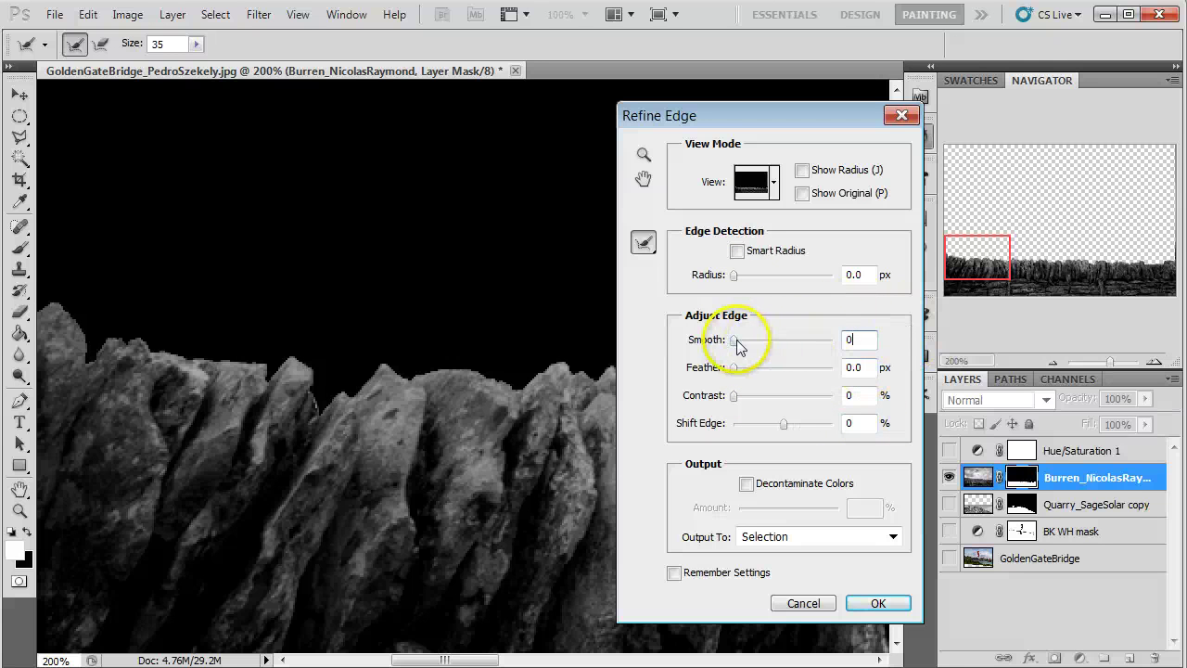
{"action": "left_click_drag", "start_coordinate": [860, 342], "coordinate": [835, 343]}
{"action": "type", "text": "1"}
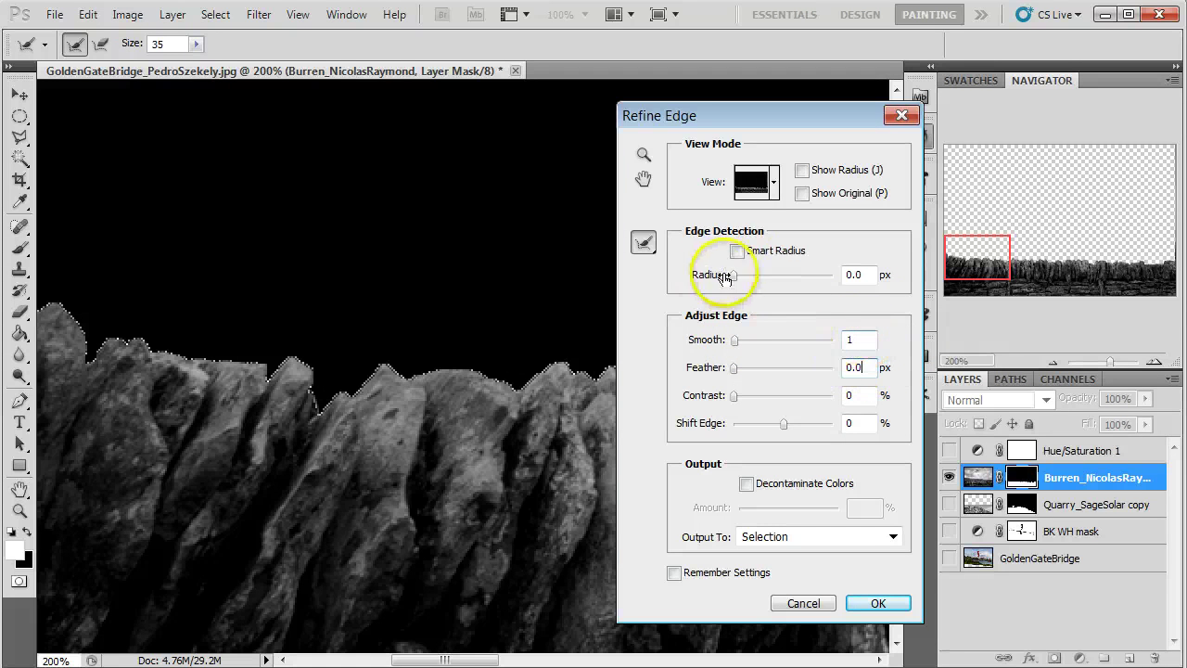
{"action": "left_click", "coordinate": [858, 340]}
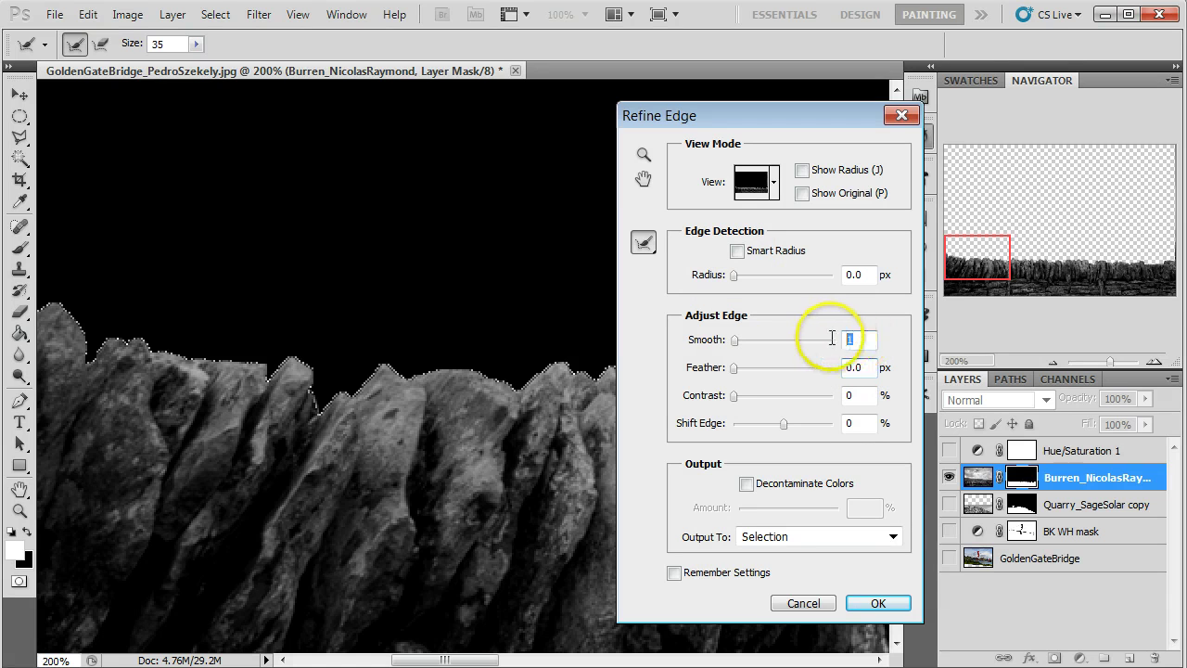
{"action": "double_click", "coordinate": [860, 342]}
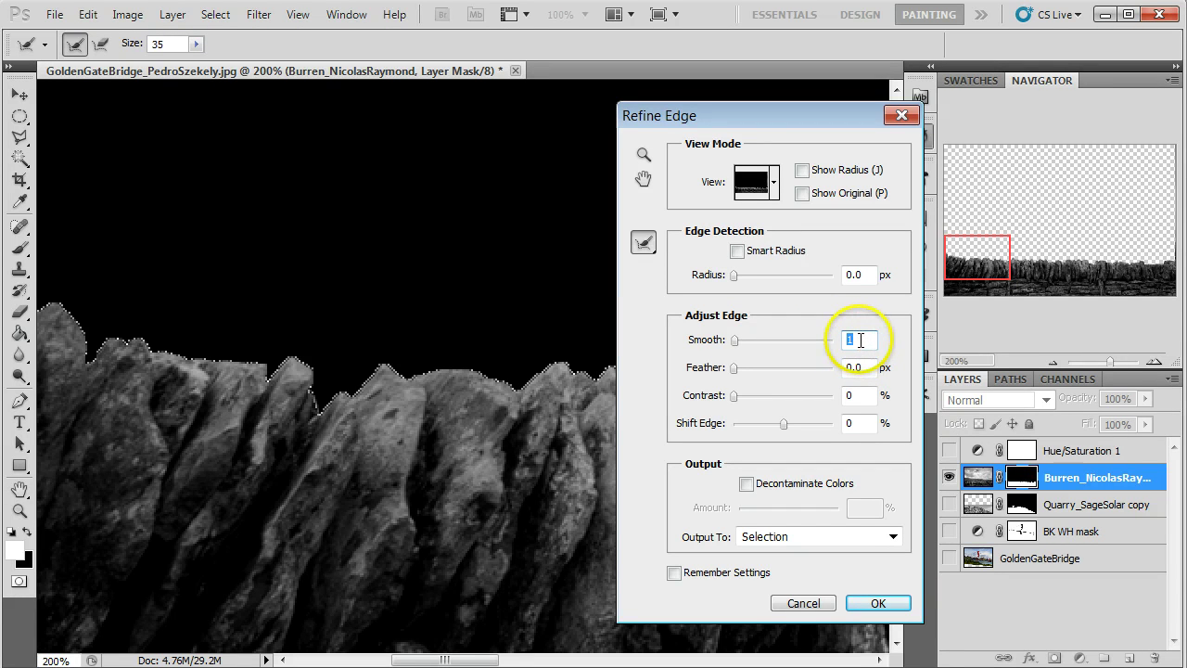
{"action": "left_click", "coordinate": [746, 483]}
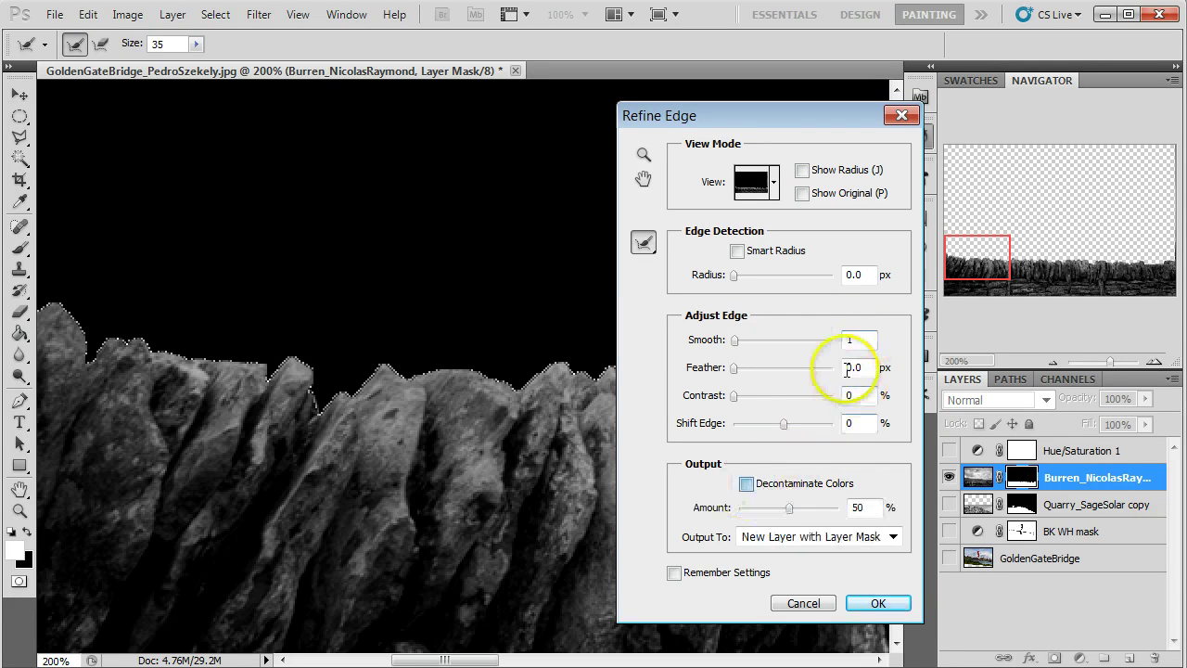
{"action": "double_click", "coordinate": [854, 339]}
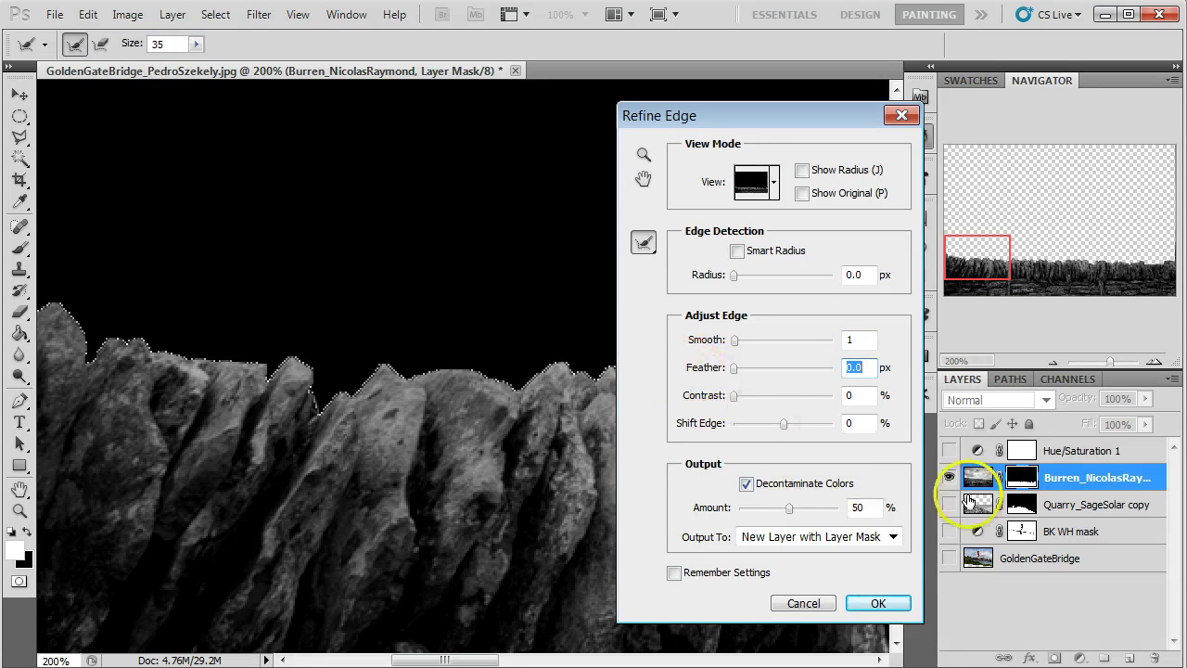
{"action": "left_click", "coordinate": [803, 603]}
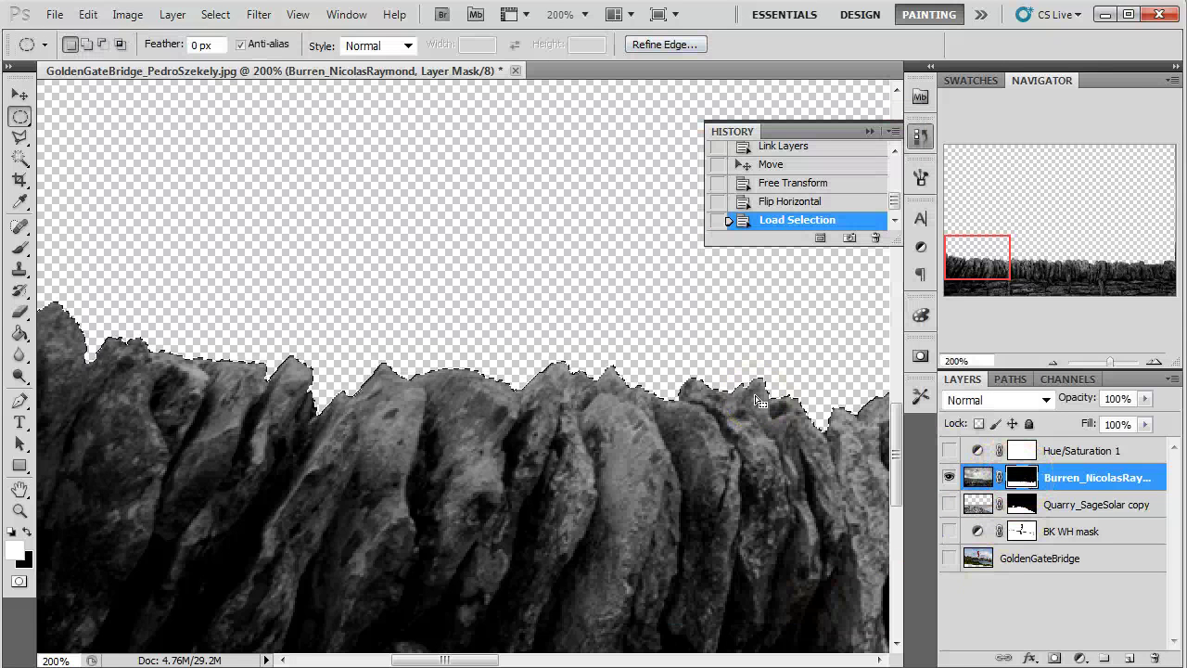
Step: Invert the selection and start refining its edge in On Layers view with a Smart Radius of 0.7 px
{"action": "key", "text": "ctrl+shift+i"}
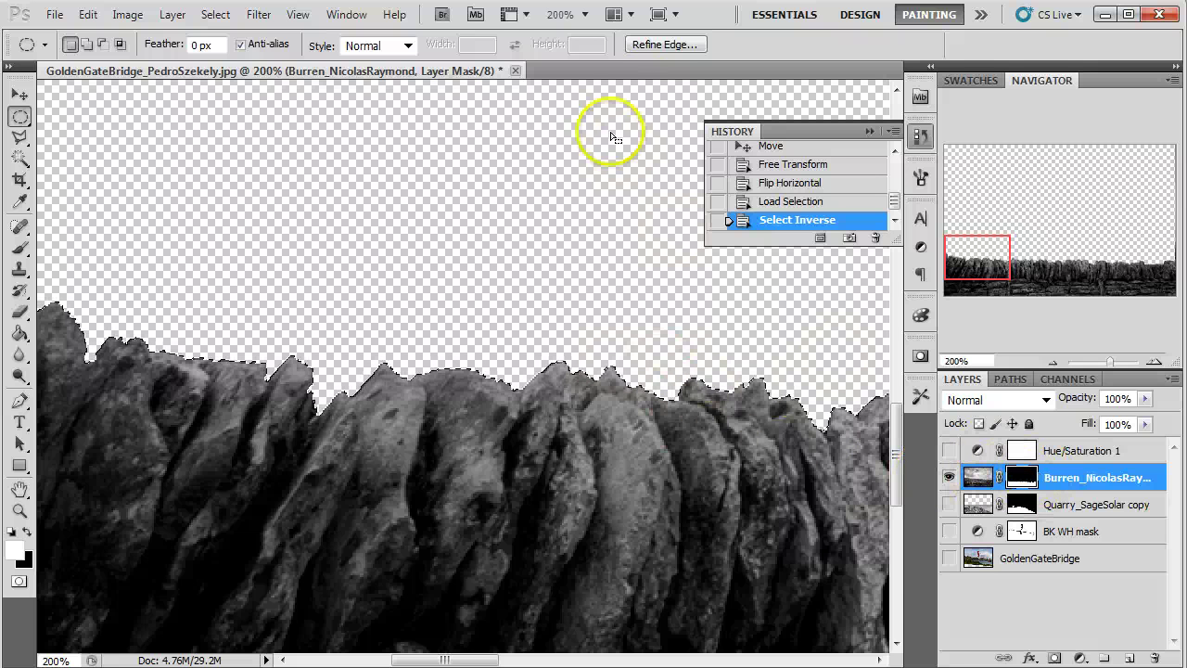
{"action": "left_click", "coordinate": [664, 46]}
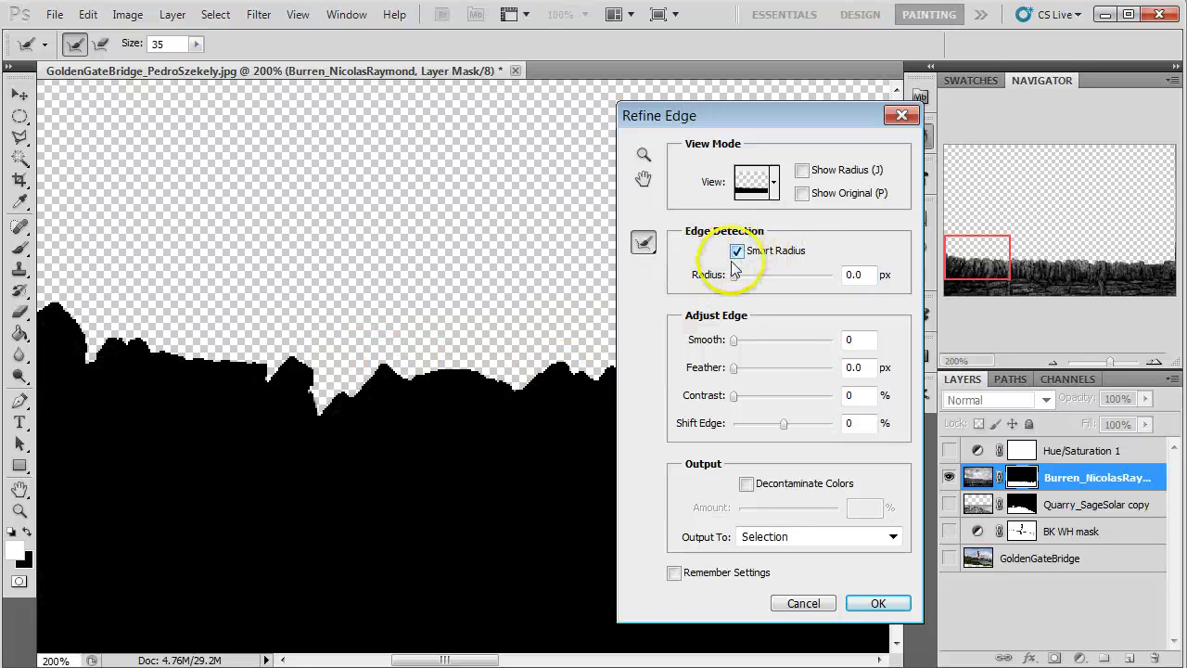
{"action": "left_click", "coordinate": [773, 184]}
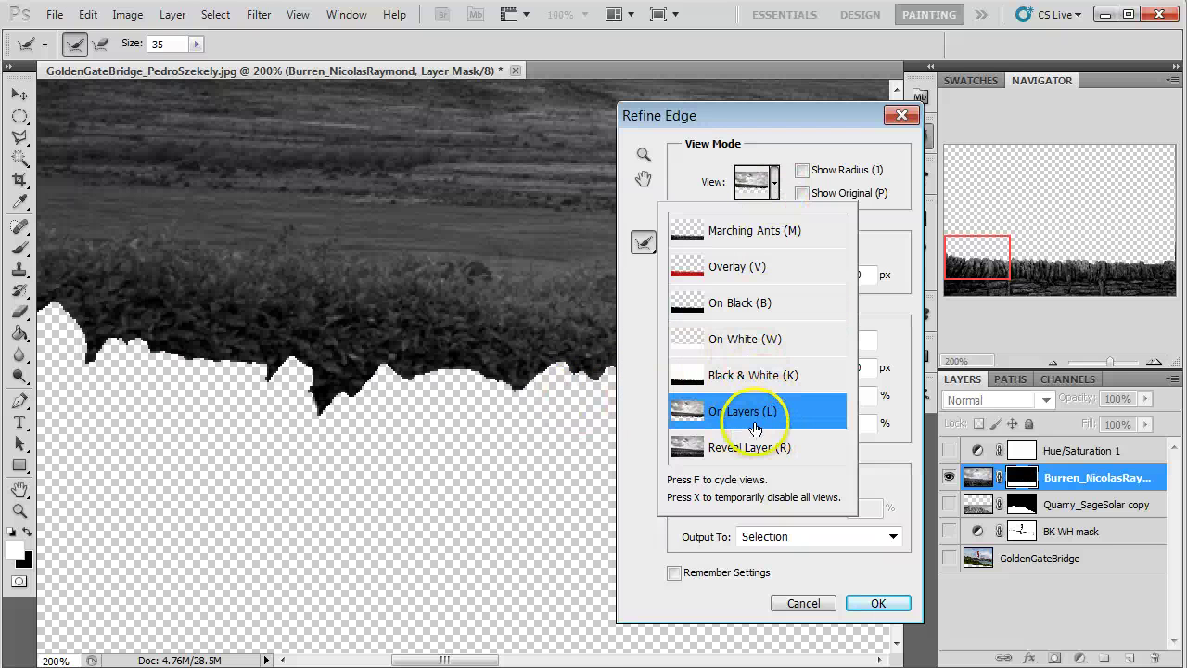
{"action": "left_click", "coordinate": [882, 246]}
{"action": "left_click_drag", "start_coordinate": [738, 278], "coordinate": [740, 281]}
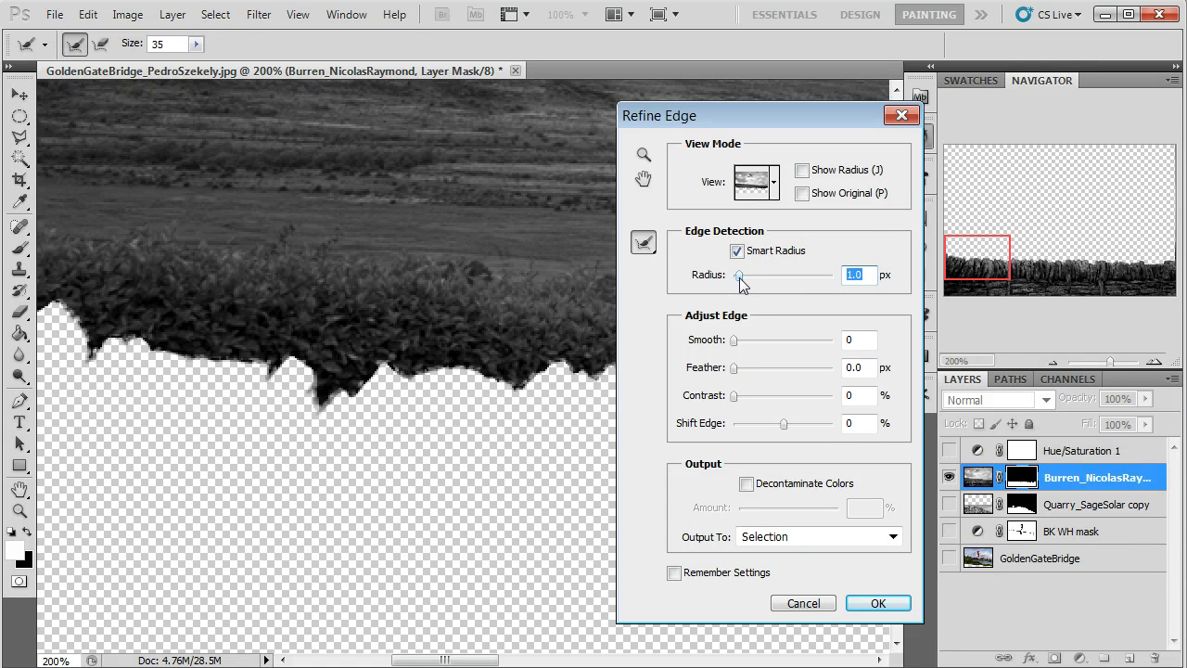
Step: Preview the edge refinement in Reveal Layer view, set Smooth to 4, apply it, and deselect
{"action": "left_click", "coordinate": [755, 182]}
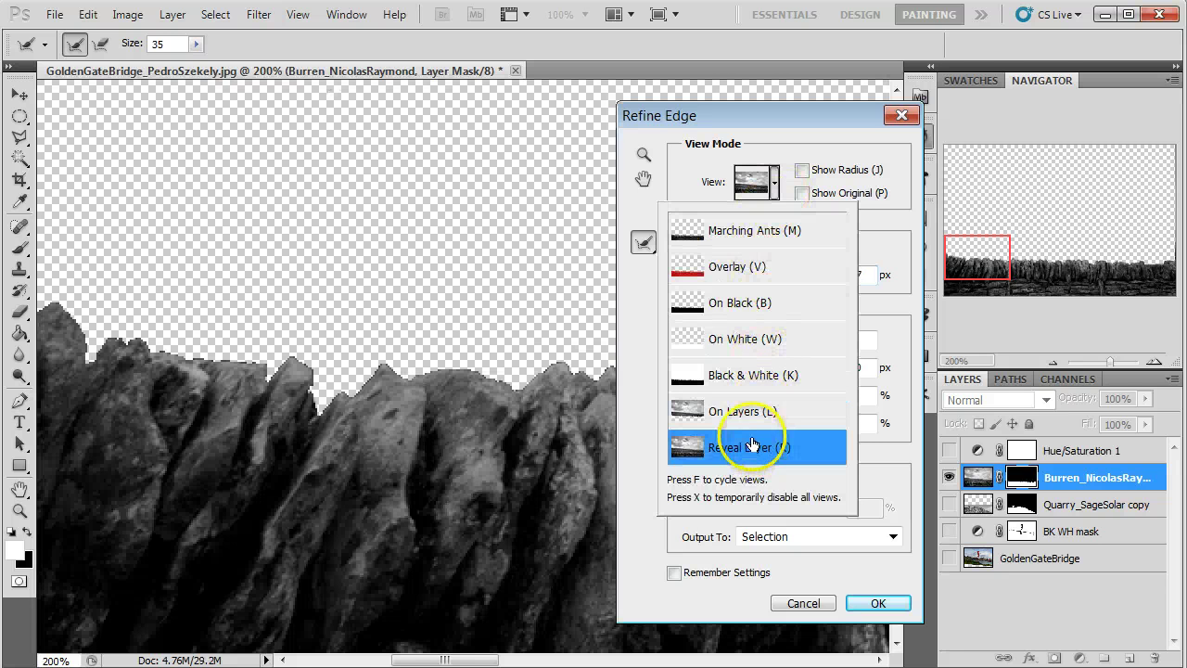
{"action": "left_click", "coordinate": [879, 252]}
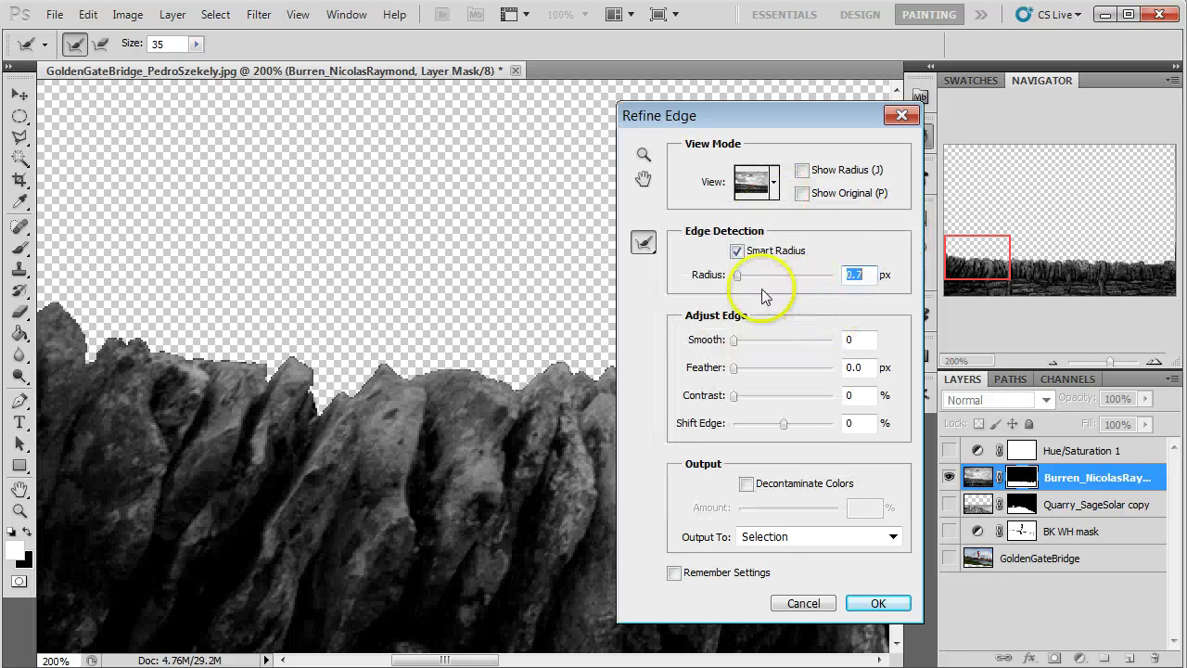
{"action": "left_click_drag", "start_coordinate": [738, 281], "coordinate": [739, 337]}
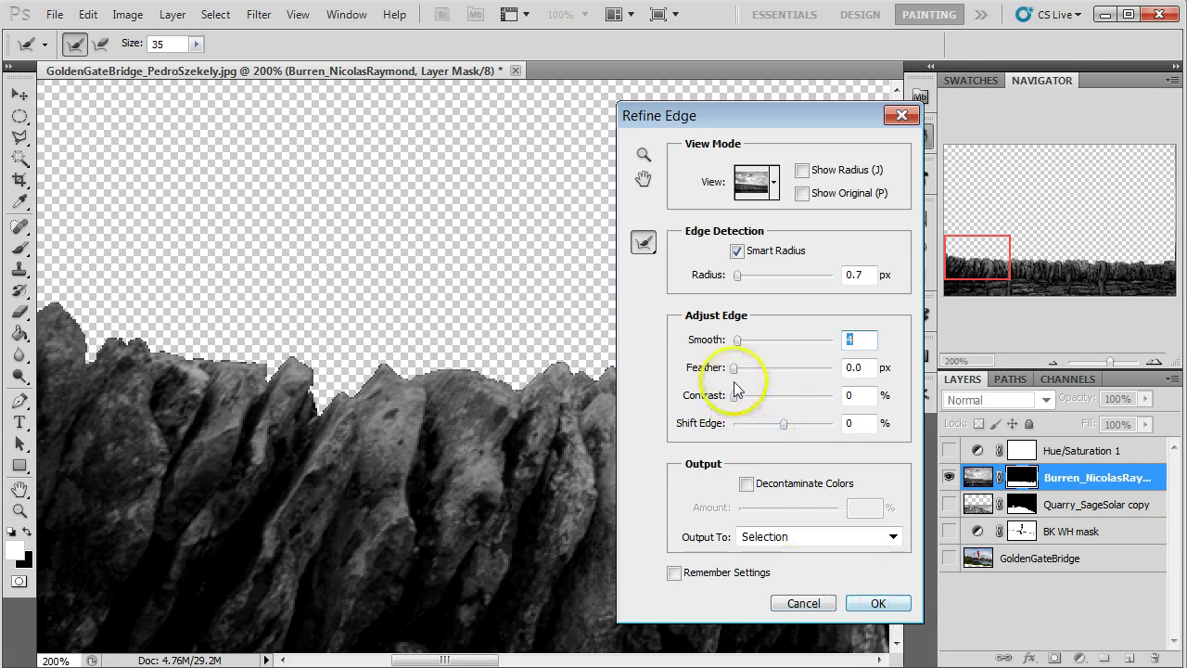
{"action": "left_click", "coordinate": [879, 605]}
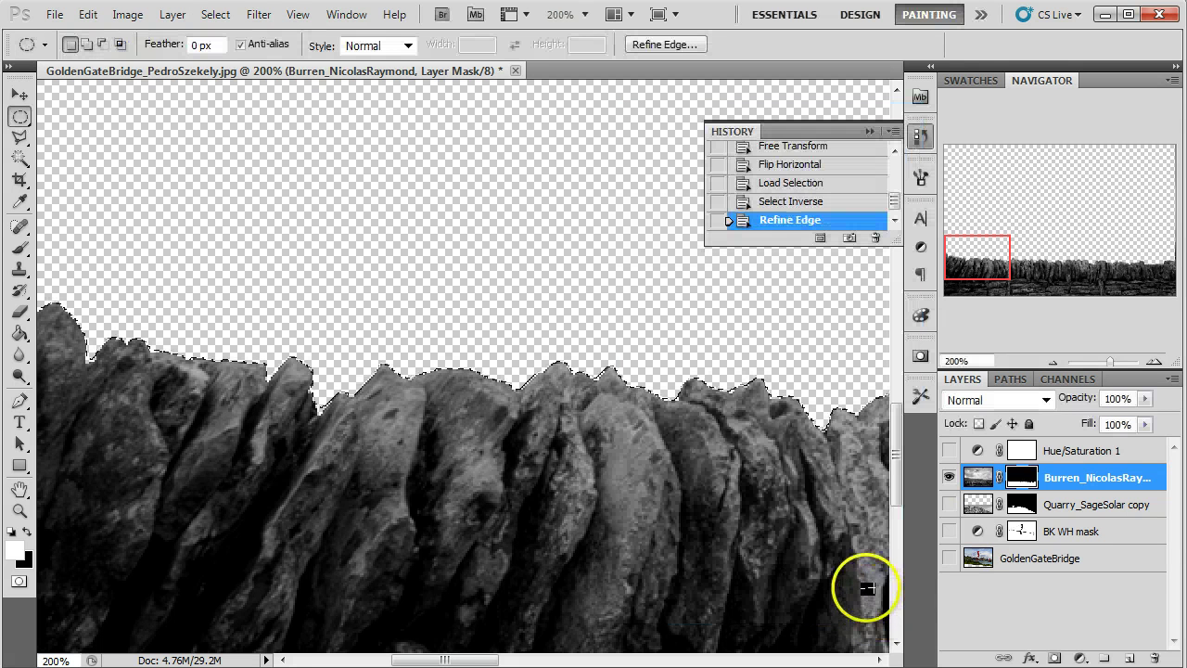
{"action": "key", "text": "ctrl+d"}
Step: Show the quarry layer behind the Burren wall and examine the wall's upper edge against it, with the History panel collapsed
{"action": "left_click", "coordinate": [949, 504]}
{"action": "left_click", "coordinate": [948, 504]}
{"action": "left_click", "coordinate": [949, 505]}
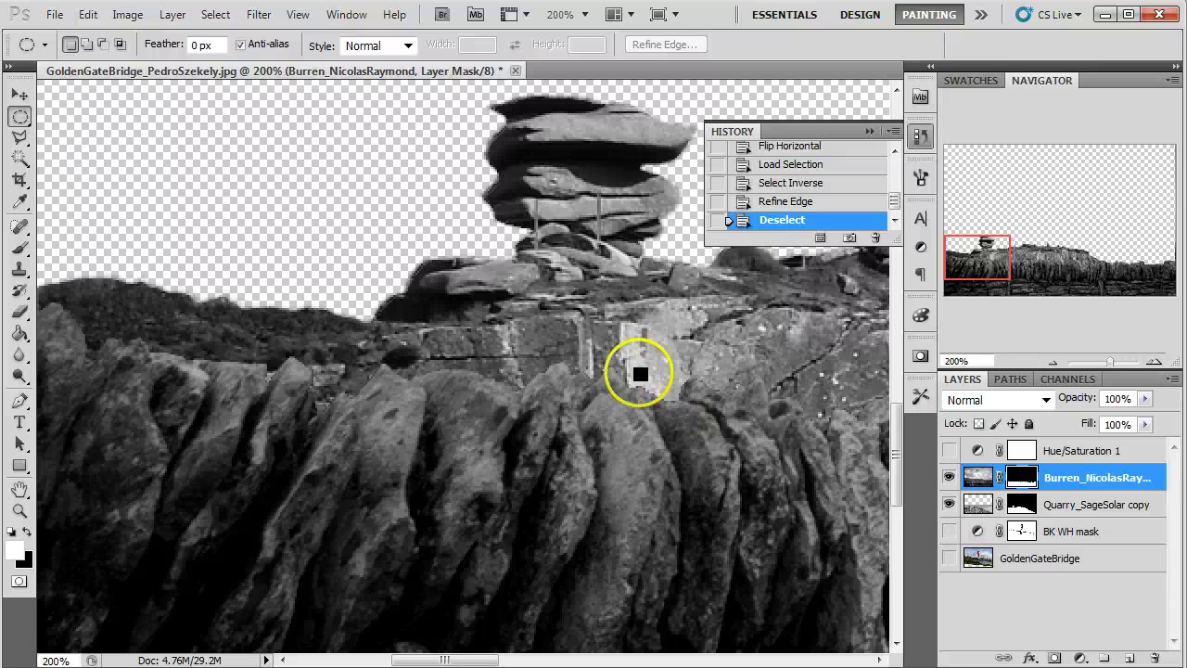
{"action": "mouse_move", "coordinate": [658, 397]}
{"action": "left_mouse_down"}
{"action": "mouse_move", "coordinate": [689, 398]}
{"action": "mouse_move", "coordinate": [440, 365]}
{"action": "left_mouse_up"}
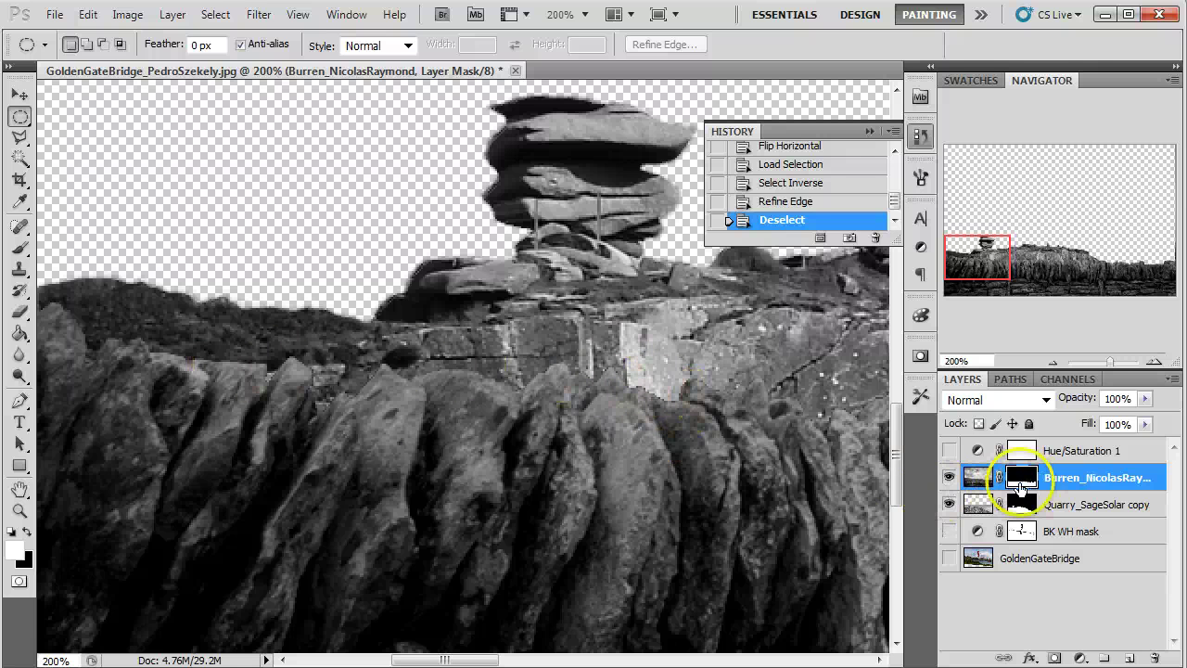
{"action": "left_click", "coordinate": [871, 131]}
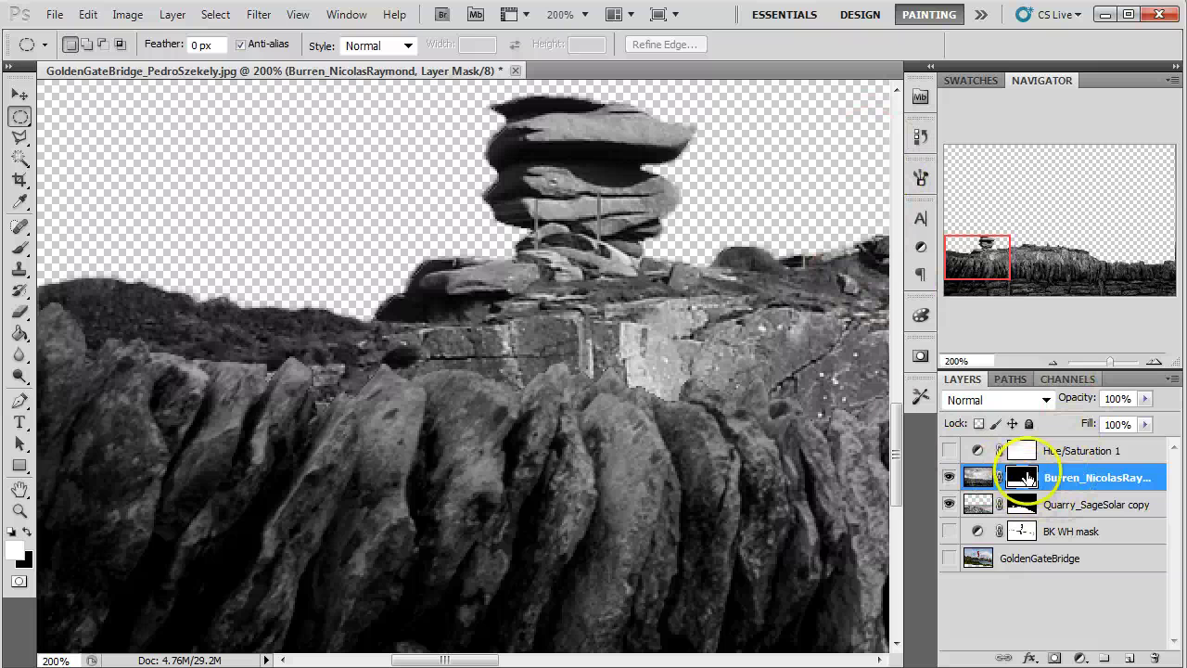
Step: Load the Burren layer's mask as a selection and try refining its edge with Smart Radius 1.0 px, Smooth 7 and Feather 2.3 px
{"action": "left_click", "coordinate": [1030, 484], "text": "ctrl"}
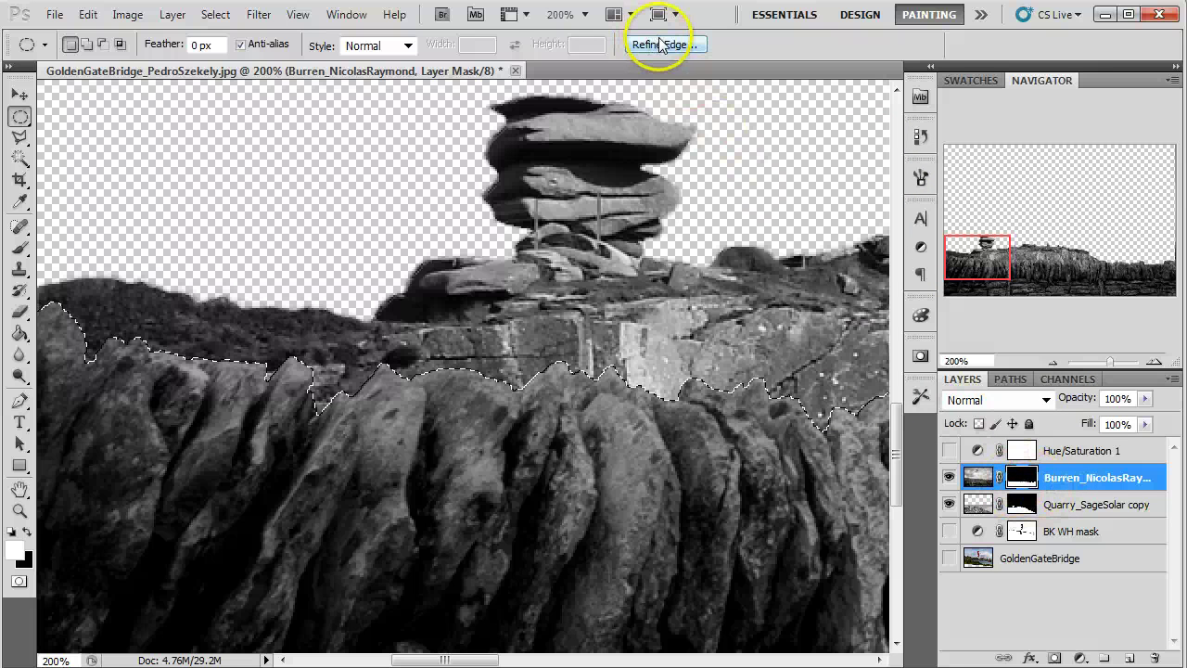
{"action": "left_click", "coordinate": [1155, 362]}
{"action": "left_click", "coordinate": [1155, 362]}
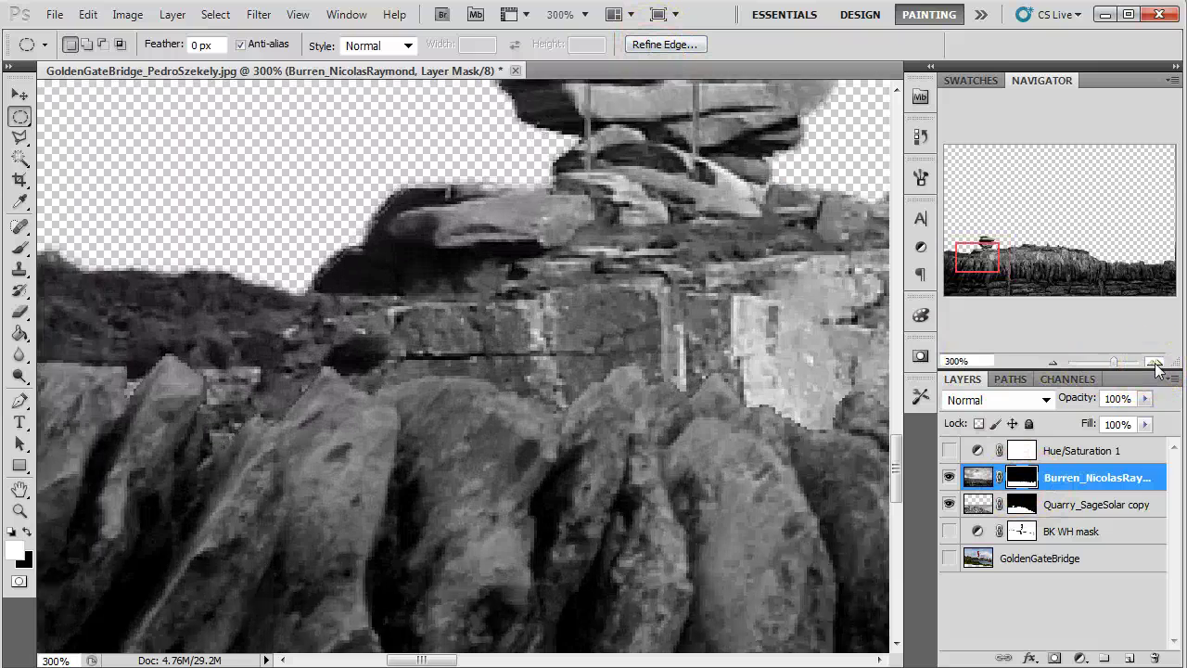
{"action": "left_click", "coordinate": [1156, 363]}
{"action": "left_click", "coordinate": [1156, 363]}
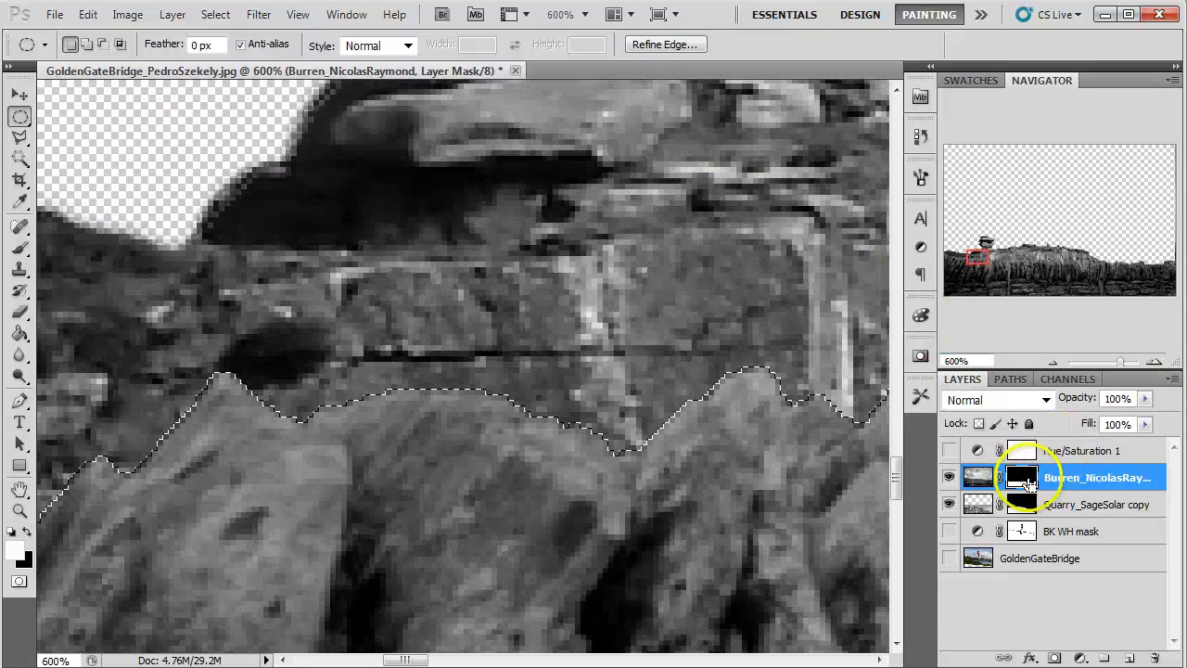
{"action": "left_click", "coordinate": [682, 54]}
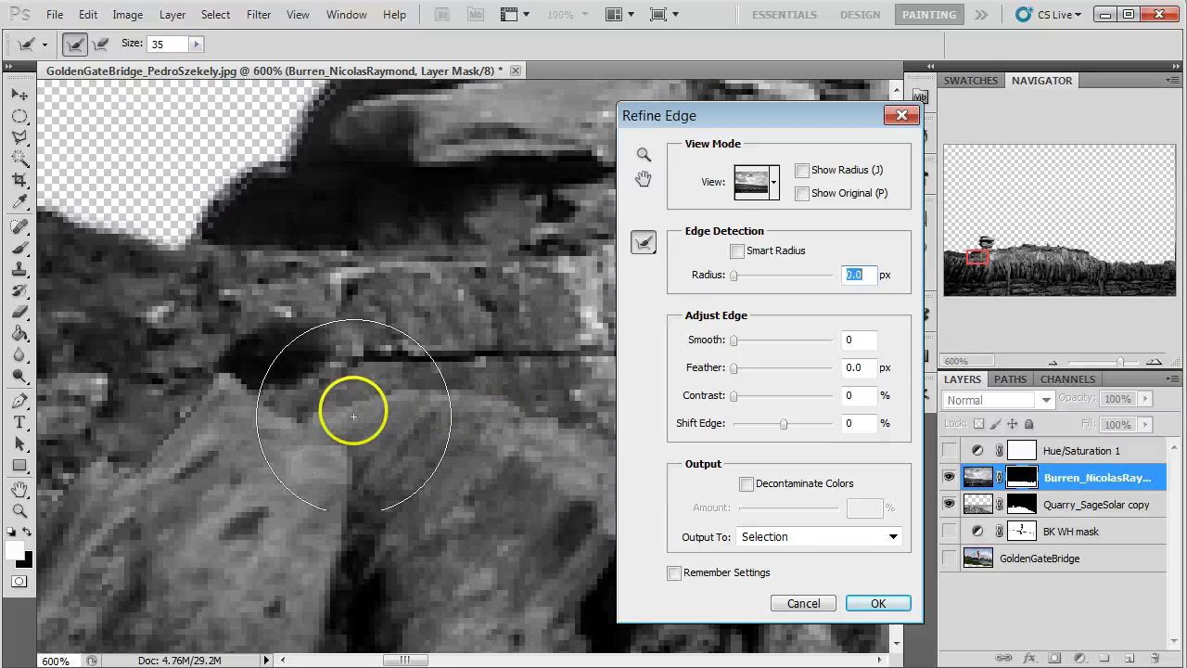
{"action": "left_click", "coordinate": [737, 252]}
{"action": "left_click_drag", "start_coordinate": [734, 283], "coordinate": [756, 283]}
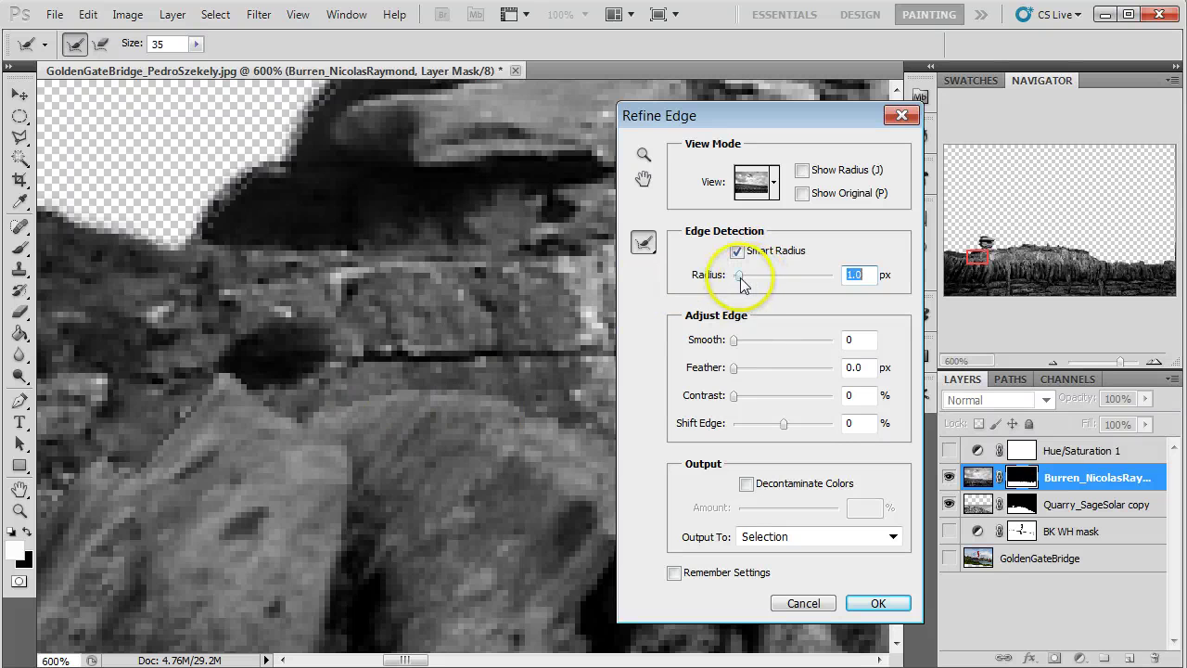
{"action": "left_click_drag", "start_coordinate": [738, 339], "coordinate": [751, 348]}
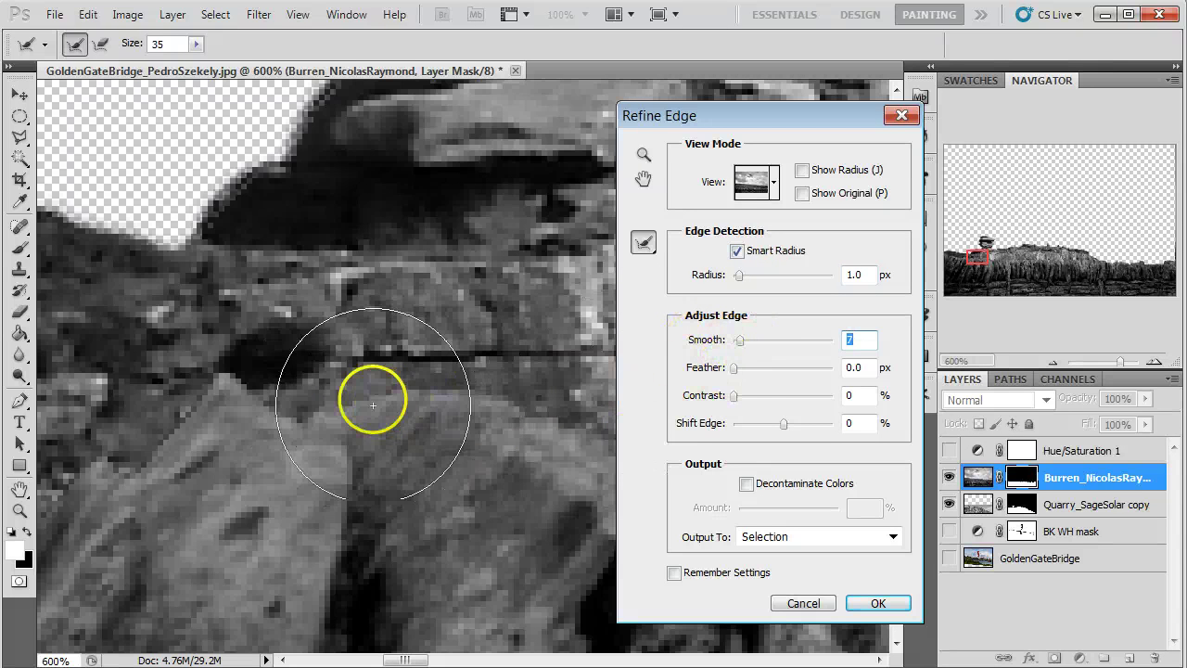
{"action": "left_click_drag", "start_coordinate": [741, 369], "coordinate": [747, 369]}
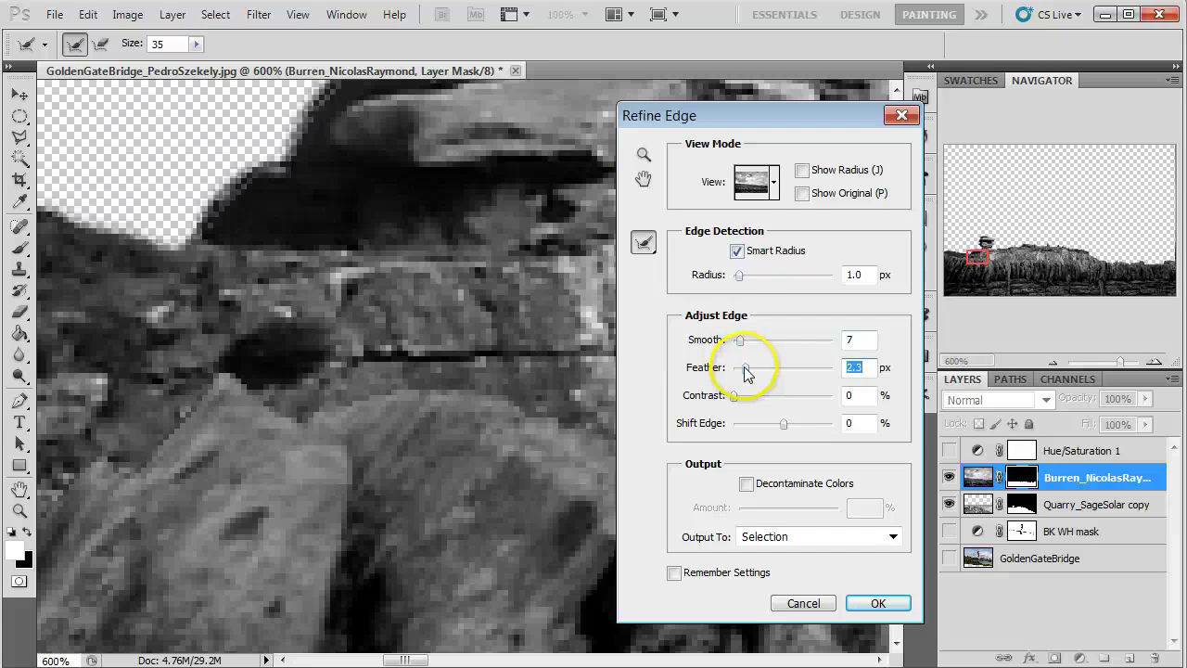
Step: Try On Layers view with Radius 21.5 px, Smooth 0, Feather 36.9 px and Shift Edge -46%, cancel the refinement, and deselect
{"action": "left_click", "coordinate": [753, 182]}
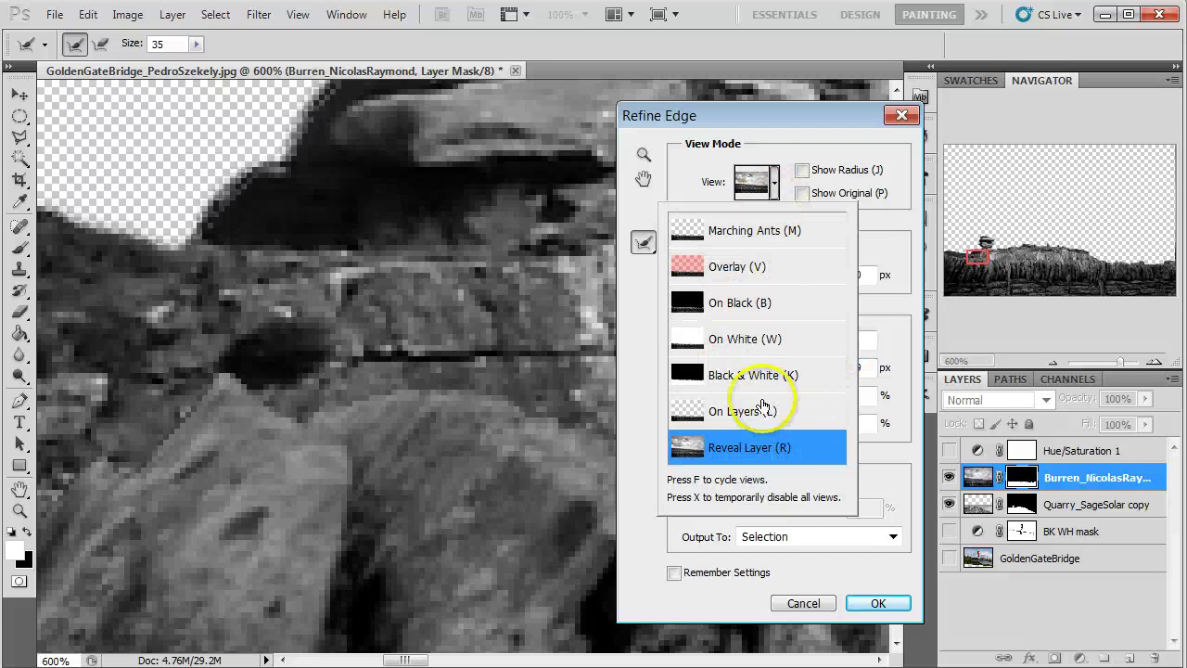
{"action": "left_click", "coordinate": [763, 408]}
{"action": "mouse_move", "coordinate": [745, 346]}
{"action": "left_mouse_down"}
{"action": "mouse_move", "coordinate": [766, 347]}
{"action": "mouse_move", "coordinate": [727, 340]}
{"action": "left_mouse_up"}
{"action": "left_click_drag", "start_coordinate": [736, 277], "coordinate": [739, 281]}
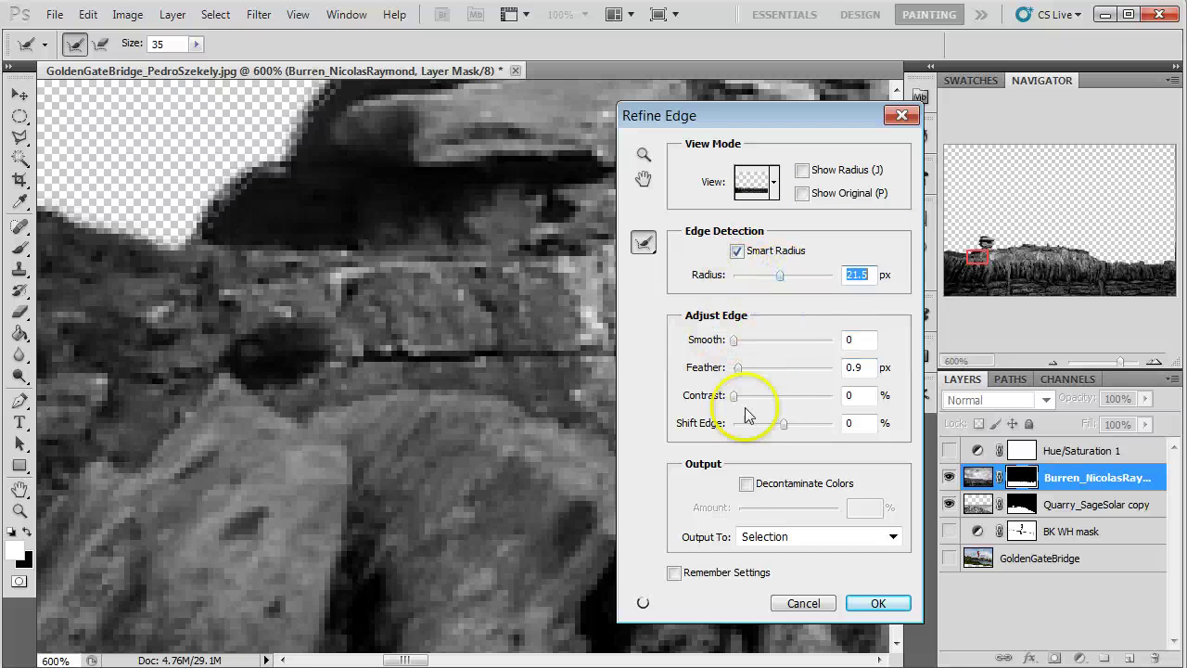
{"action": "left_click_drag", "start_coordinate": [781, 423], "coordinate": [749, 431]}
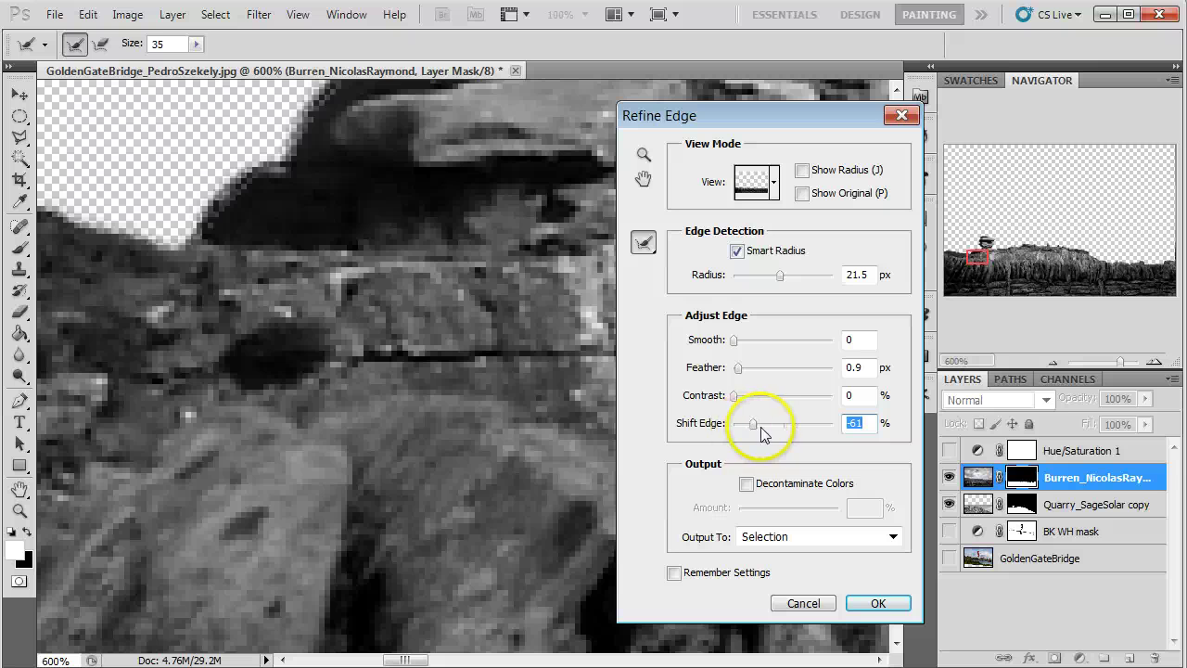
{"action": "left_click_drag", "start_coordinate": [748, 368], "coordinate": [777, 369]}
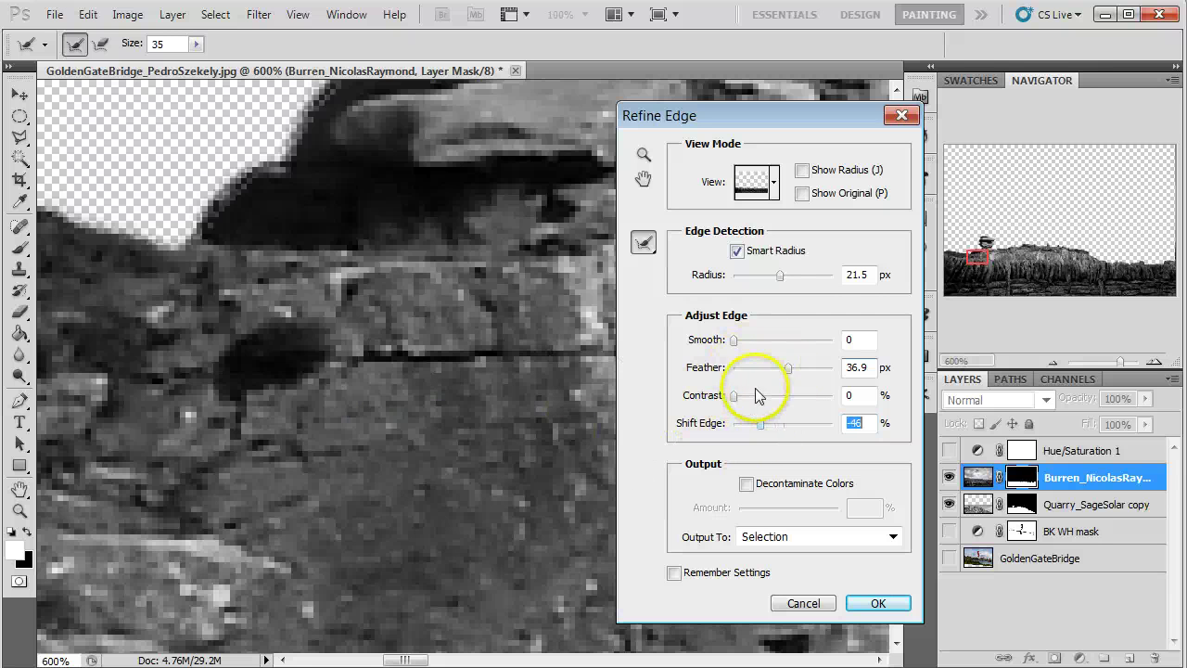
{"action": "left_click", "coordinate": [803, 603]}
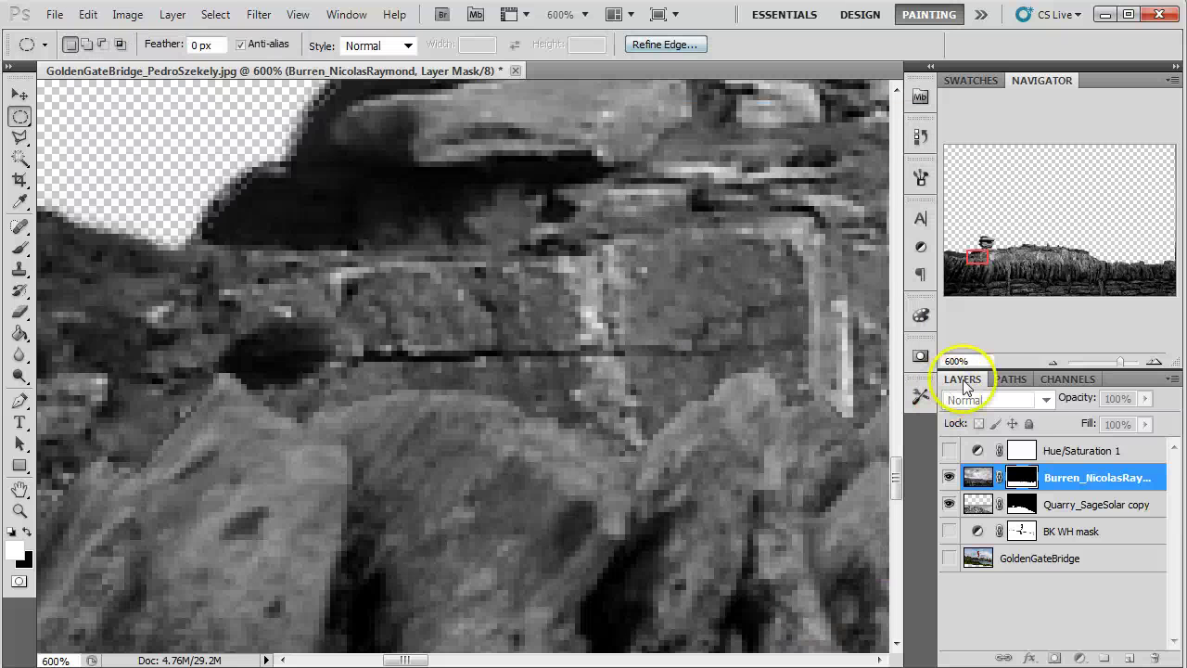
{"action": "left_click", "coordinate": [1050, 360]}
{"action": "left_click", "coordinate": [1050, 361]}
{"action": "key", "text": "ctrl+d"}
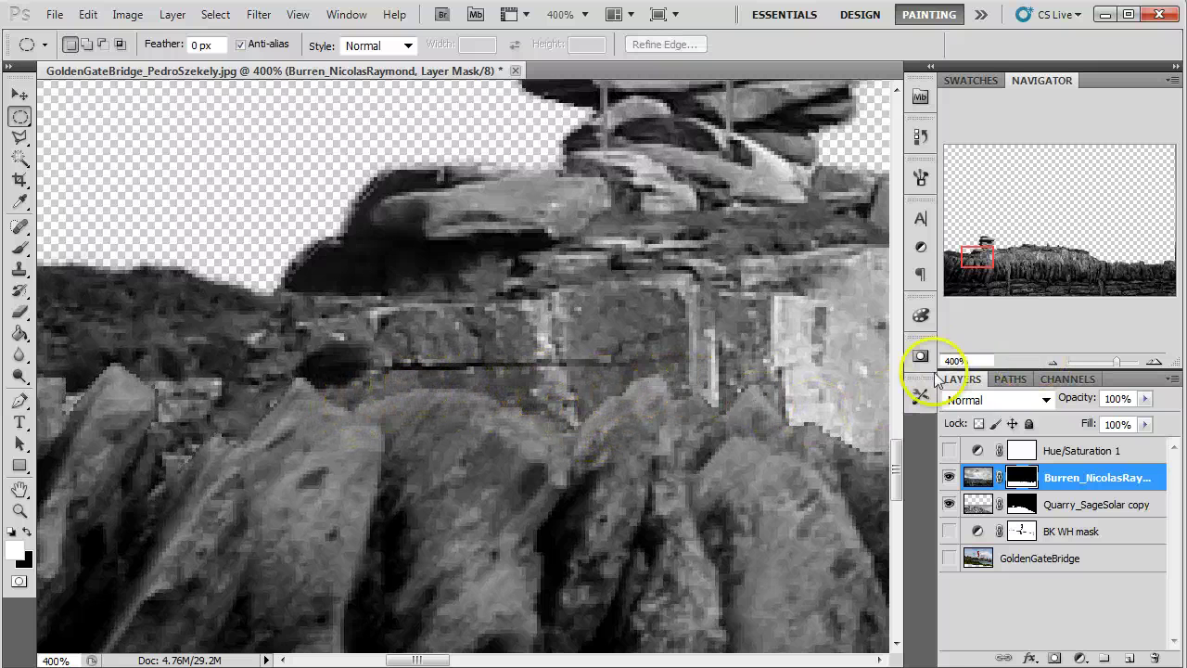
Step: Hide the quarry layer and show the bridge photo and both adjustment layers again around the Burren wall, with the whole composite in view
{"action": "left_click", "coordinate": [1053, 363]}
{"action": "left_click", "coordinate": [1053, 363]}
{"action": "left_click", "coordinate": [1054, 363]}
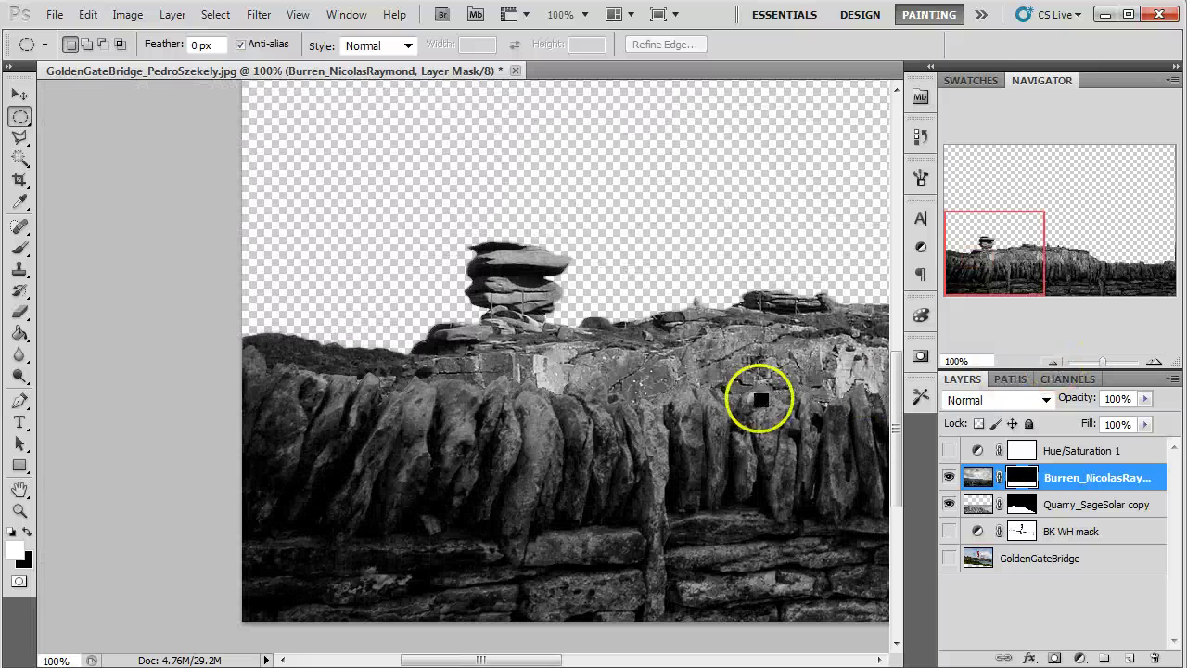
{"action": "left_click", "coordinate": [949, 505]}
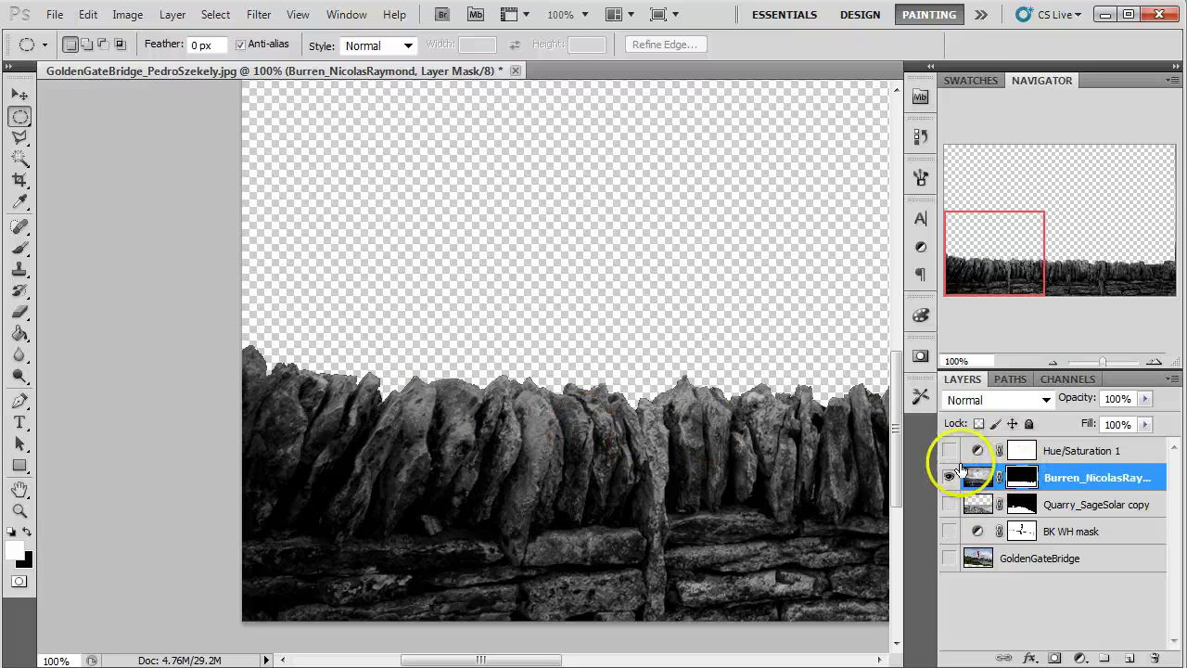
{"action": "left_click", "coordinate": [949, 558]}
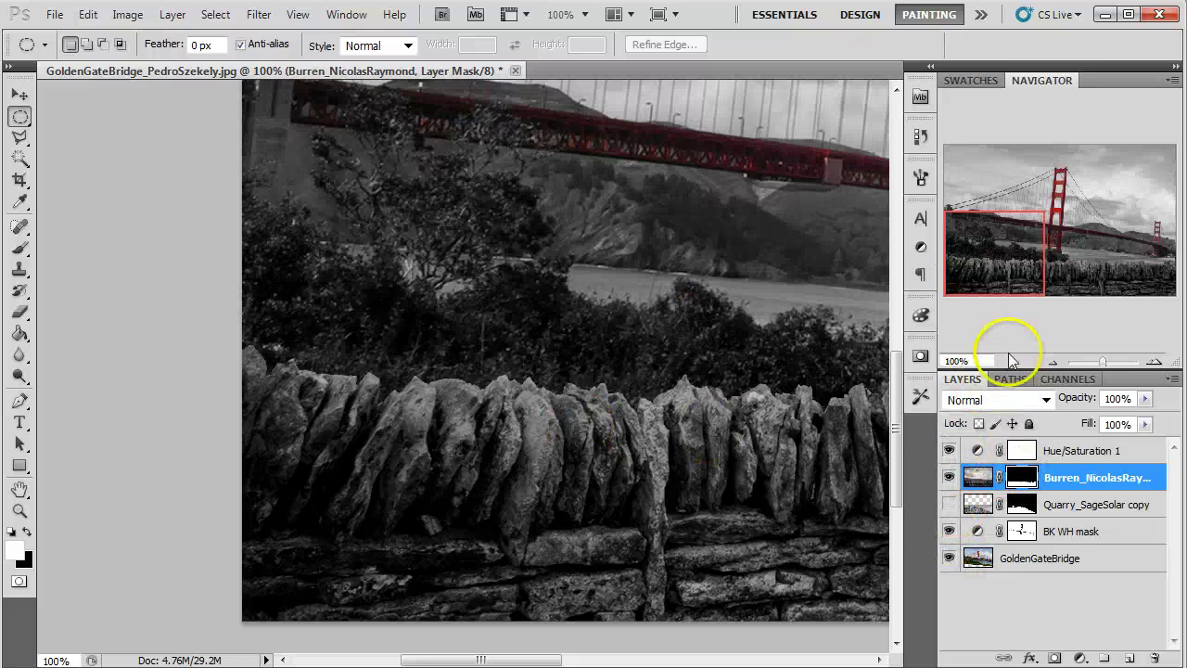
{"action": "left_click", "coordinate": [1052, 361]}
{"action": "left_click", "coordinate": [1053, 361]}
Step: Select the quarry layer and compare the composite with the quarry rock shown and hidden
{"action": "left_click", "coordinate": [978, 504]}
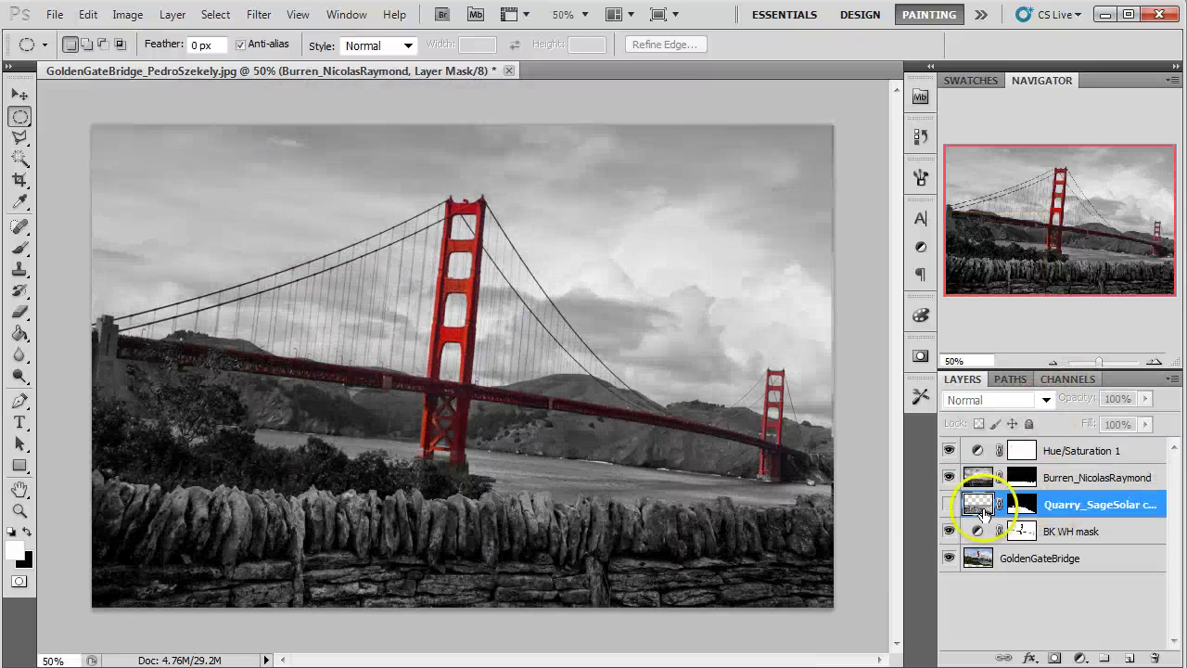
{"action": "left_click", "coordinate": [949, 505]}
{"action": "left_click", "coordinate": [947, 506]}
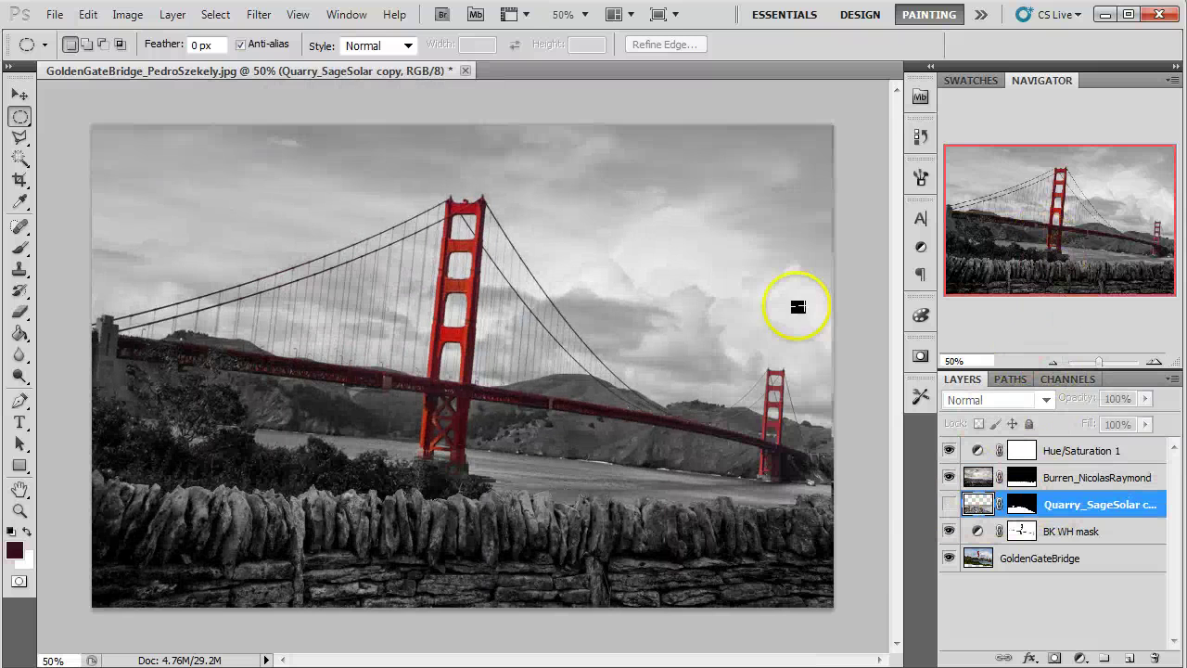